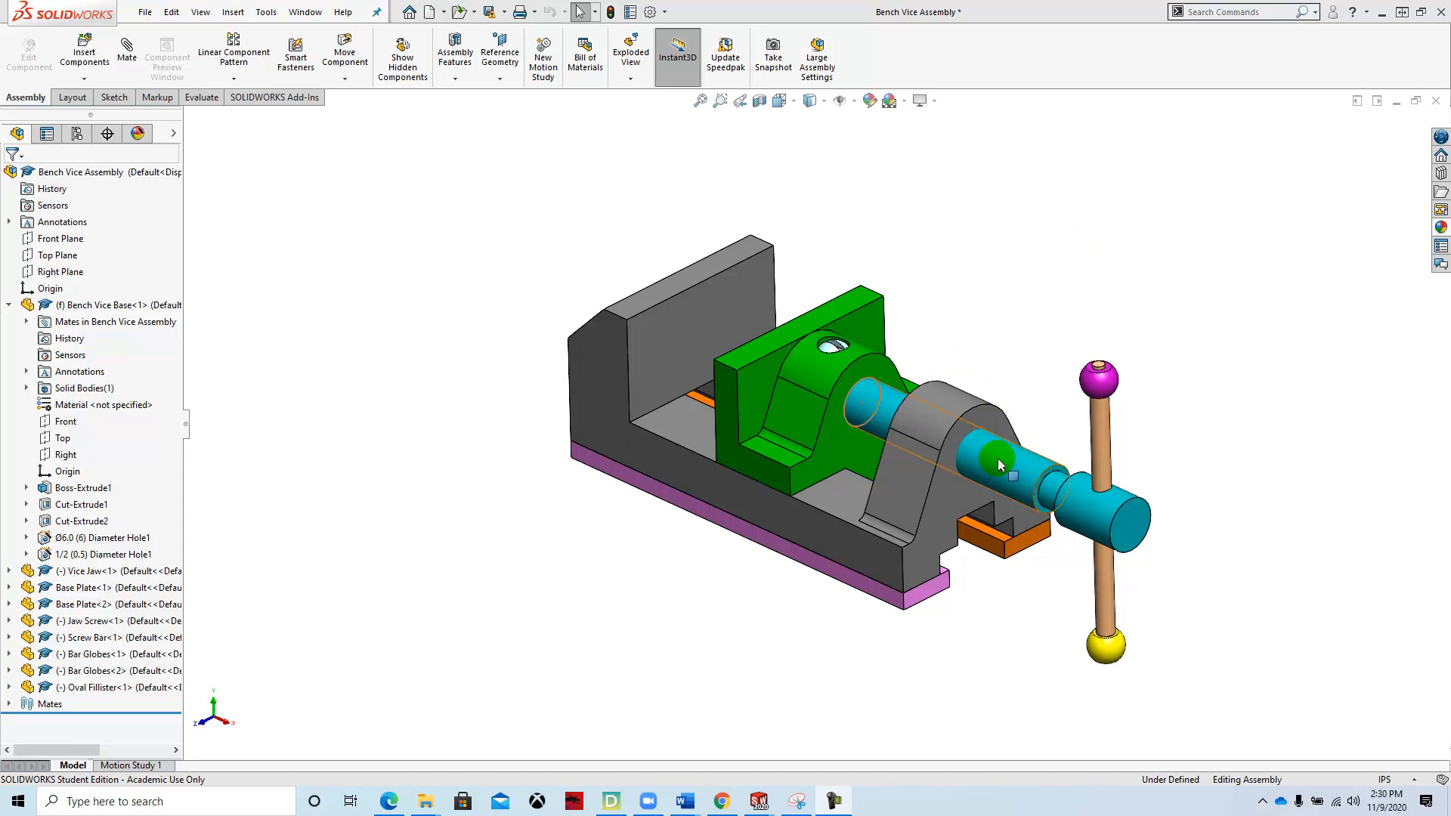
Open the Jaw Screw part from the bench vice assembly in its own window, accepting the file version notice.
{"action": "right_click", "coordinate": [1012, 460]}
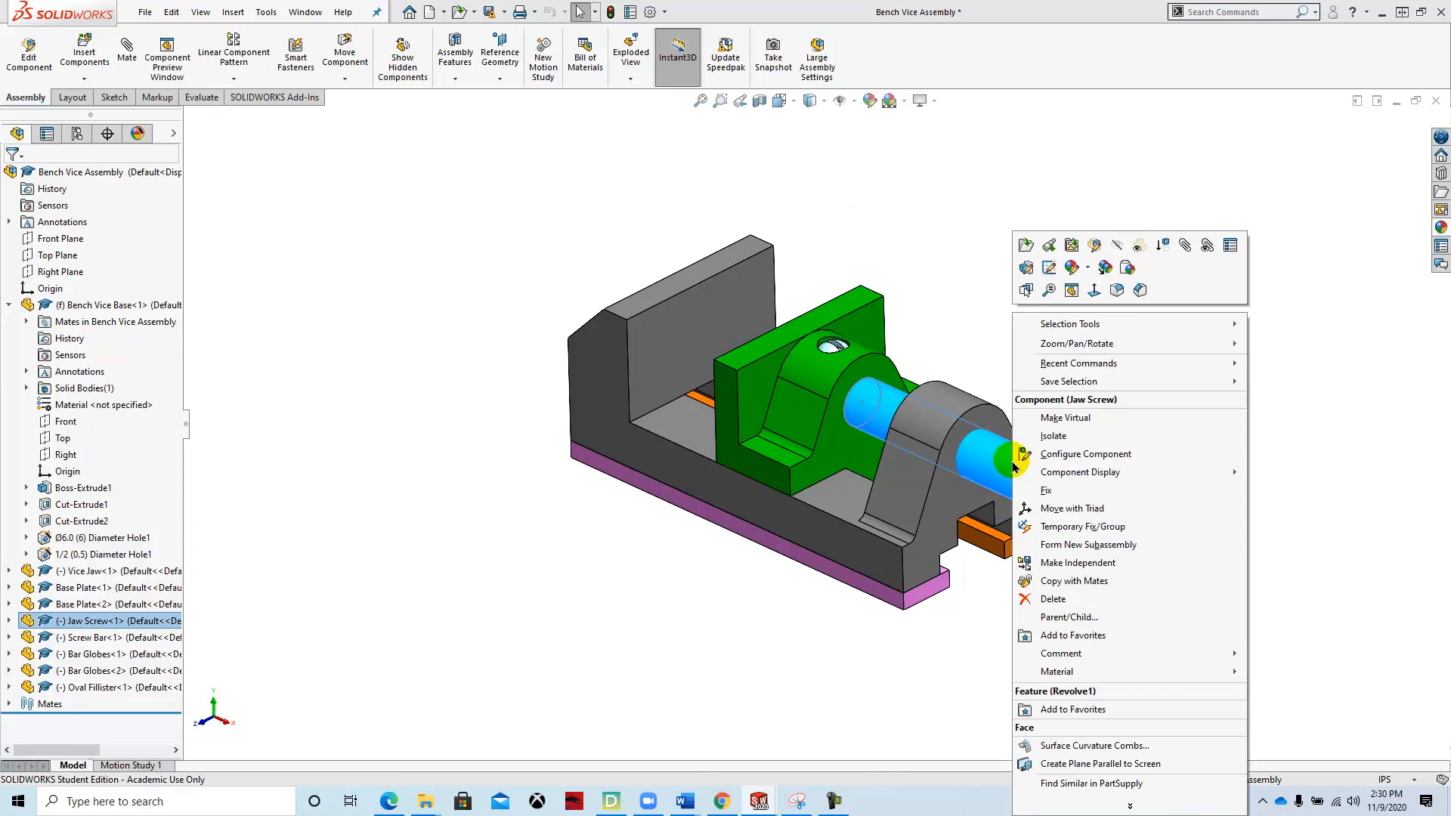
{"action": "left_click", "coordinate": [1026, 247]}
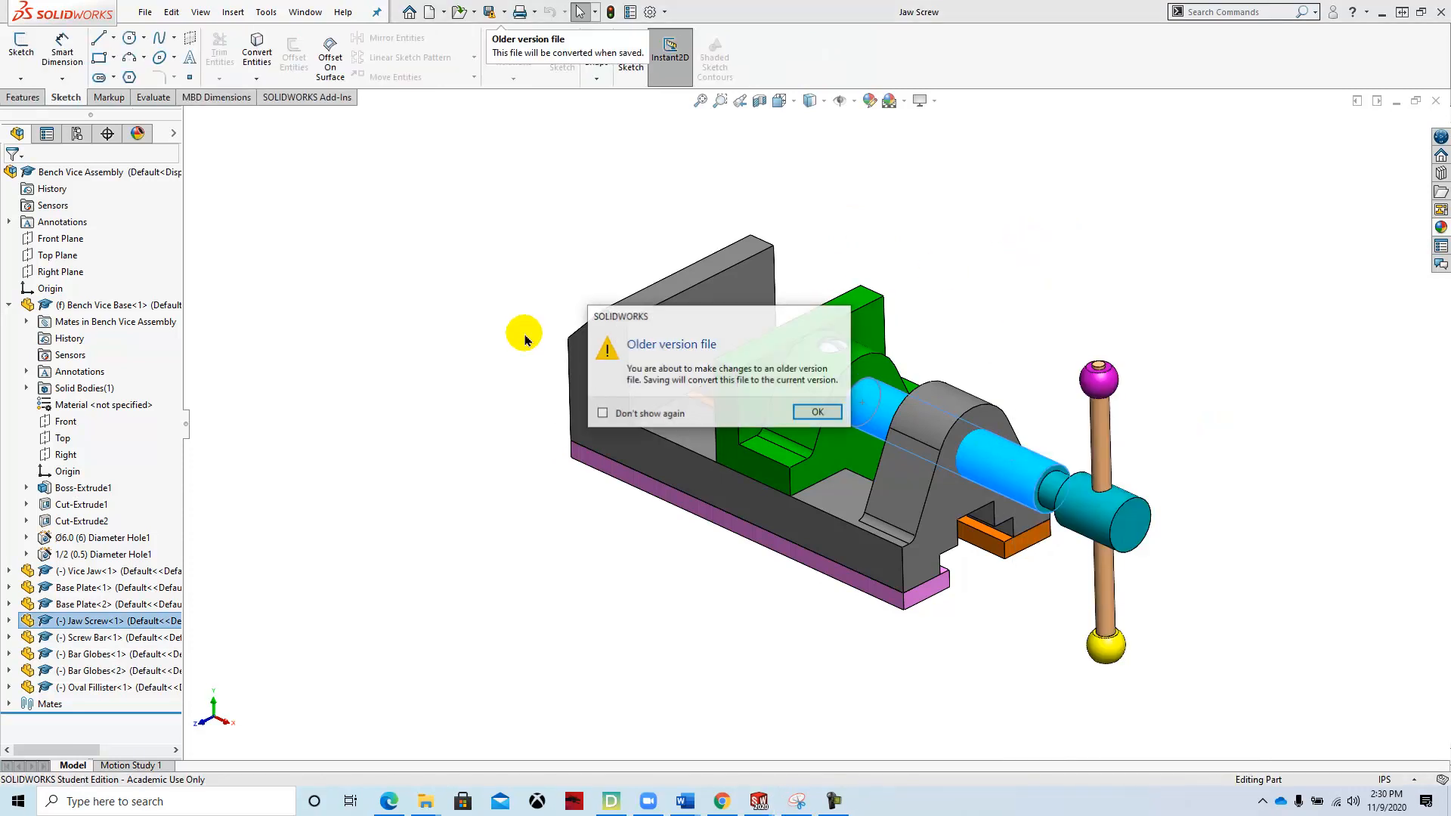
{"action": "left_click", "coordinate": [817, 412]}
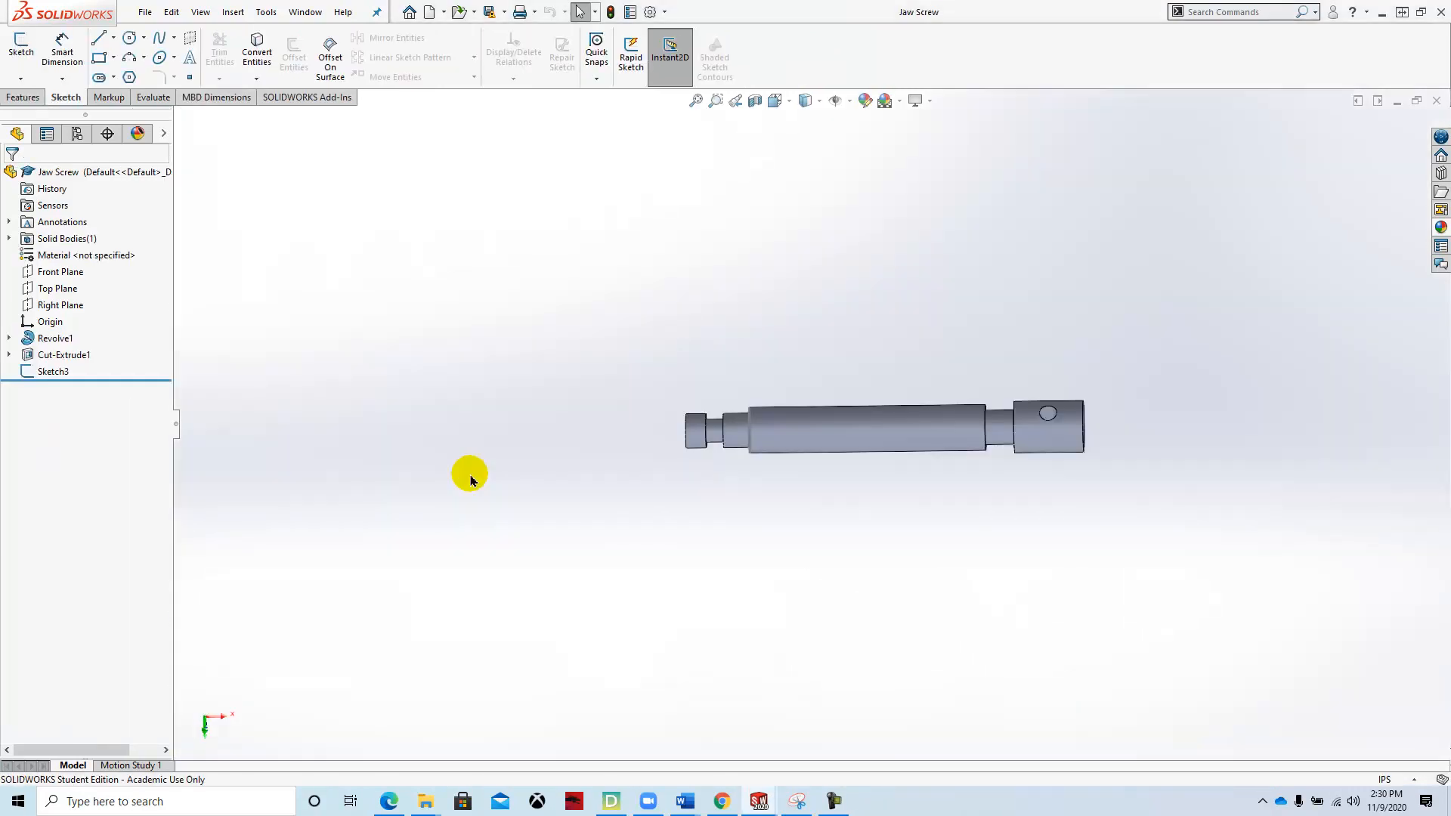
{"action": "mouse_move", "coordinate": [701, 455]}
{"action": "middle_mouse_down"}
{"action": "mouse_move", "coordinate": [547, 434]}
{"action": "mouse_move", "coordinate": [664, 443]}
{"action": "mouse_move", "coordinate": [668, 522]}
{"action": "middle_mouse_up"}
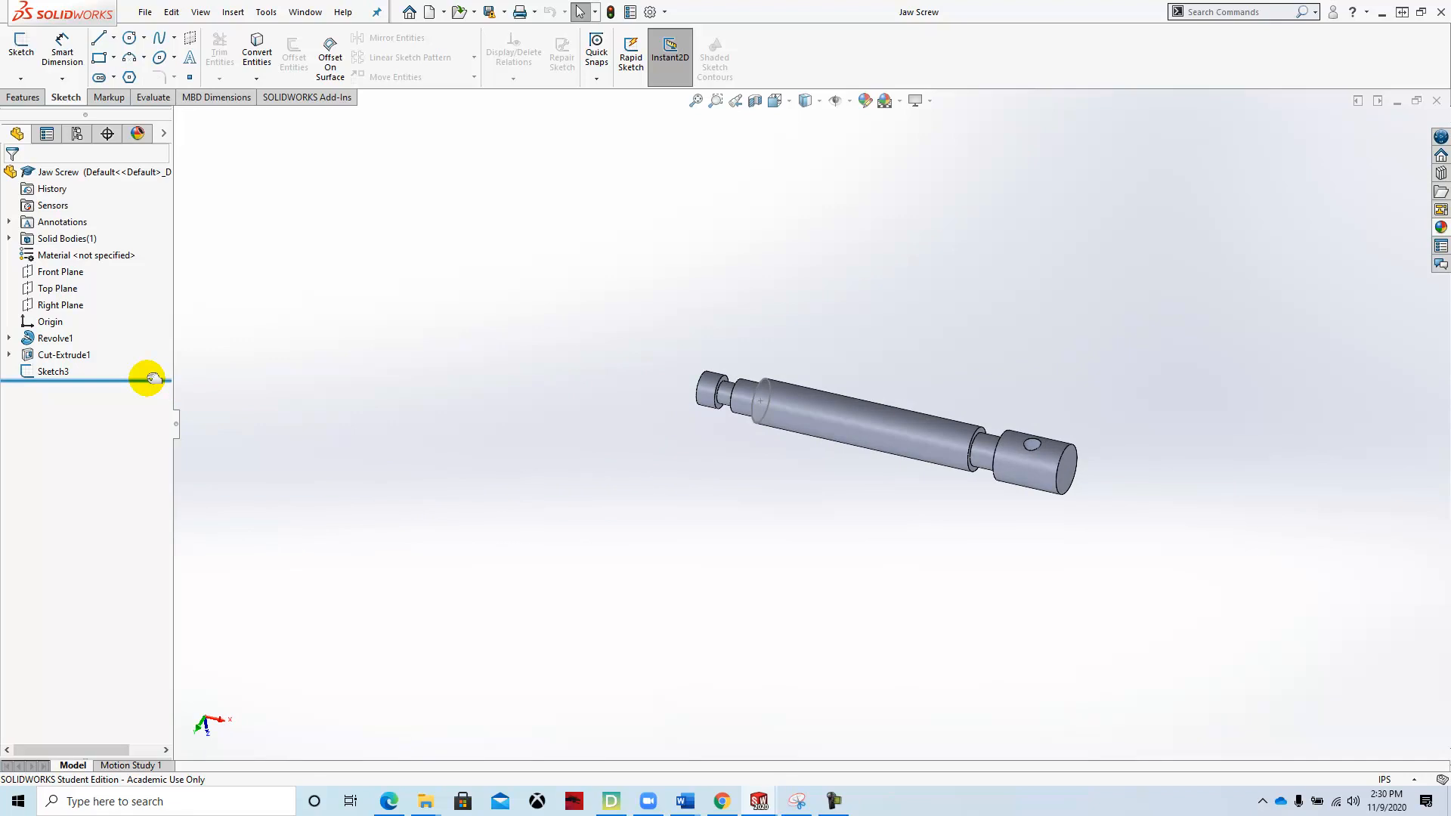
Roll the Jaw Screw feature history back to just after Revolve1.
{"action": "left_click_drag", "start_coordinate": [154, 378], "coordinate": [154, 370]}
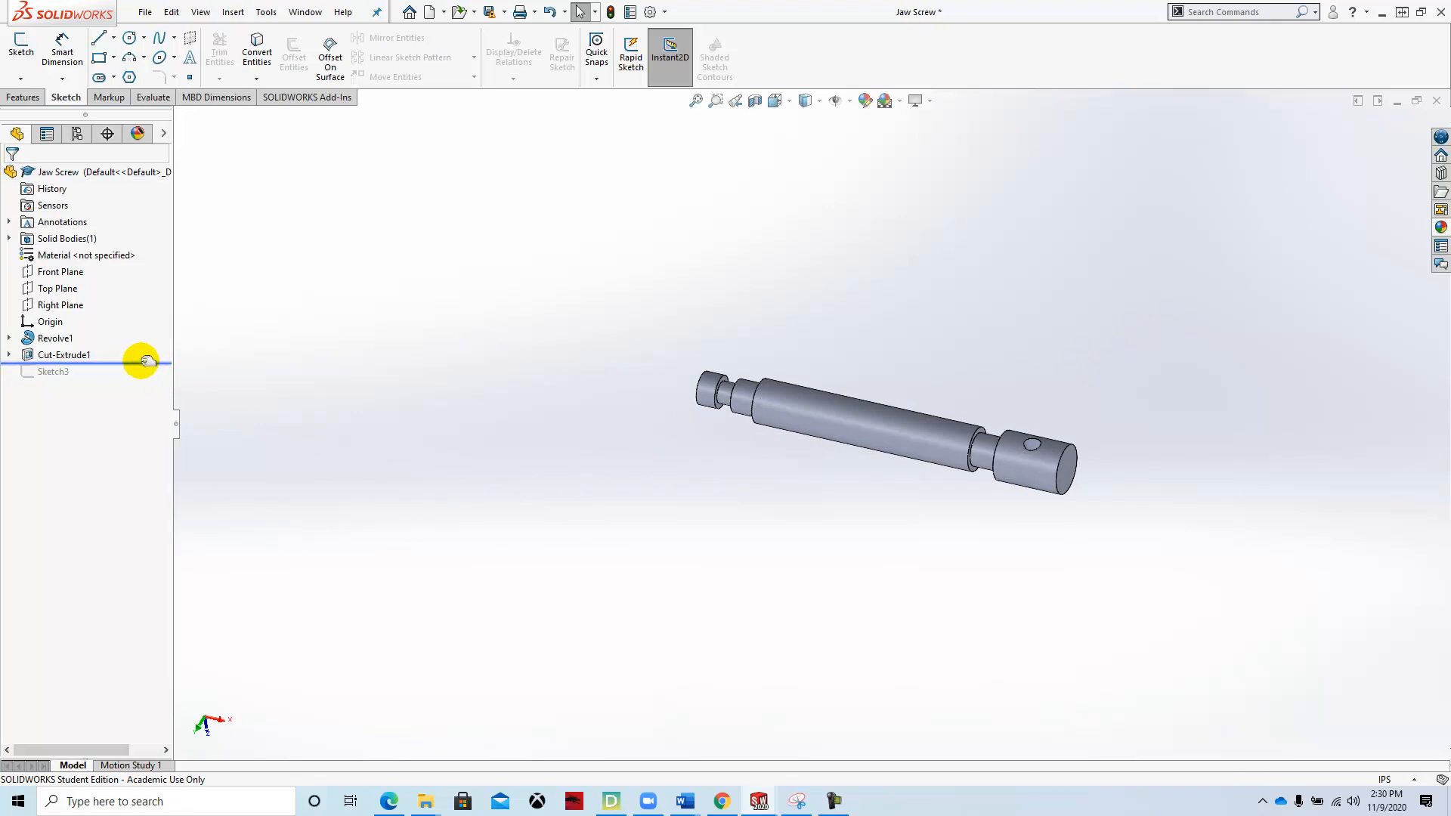
{"action": "left_click", "coordinate": [148, 363]}
{"action": "left_click_drag", "start_coordinate": [146, 355], "coordinate": [147, 344]}
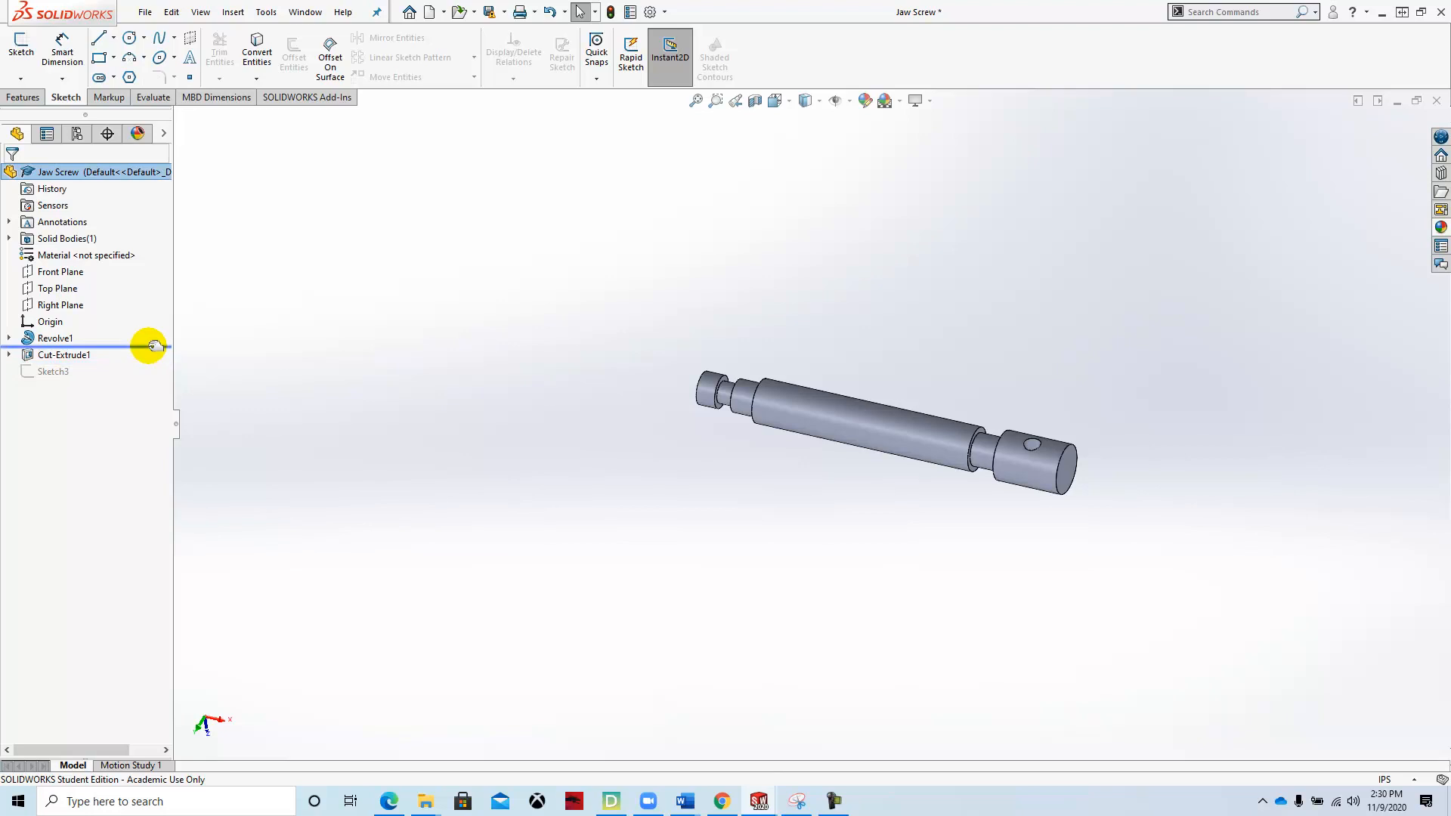
Open Sketch1 of Revolve1 for editing and view it face-on to examine the half profile and its dimensions.
{"action": "left_click", "coordinate": [8, 338]}
{"action": "left_click", "coordinate": [62, 354]}
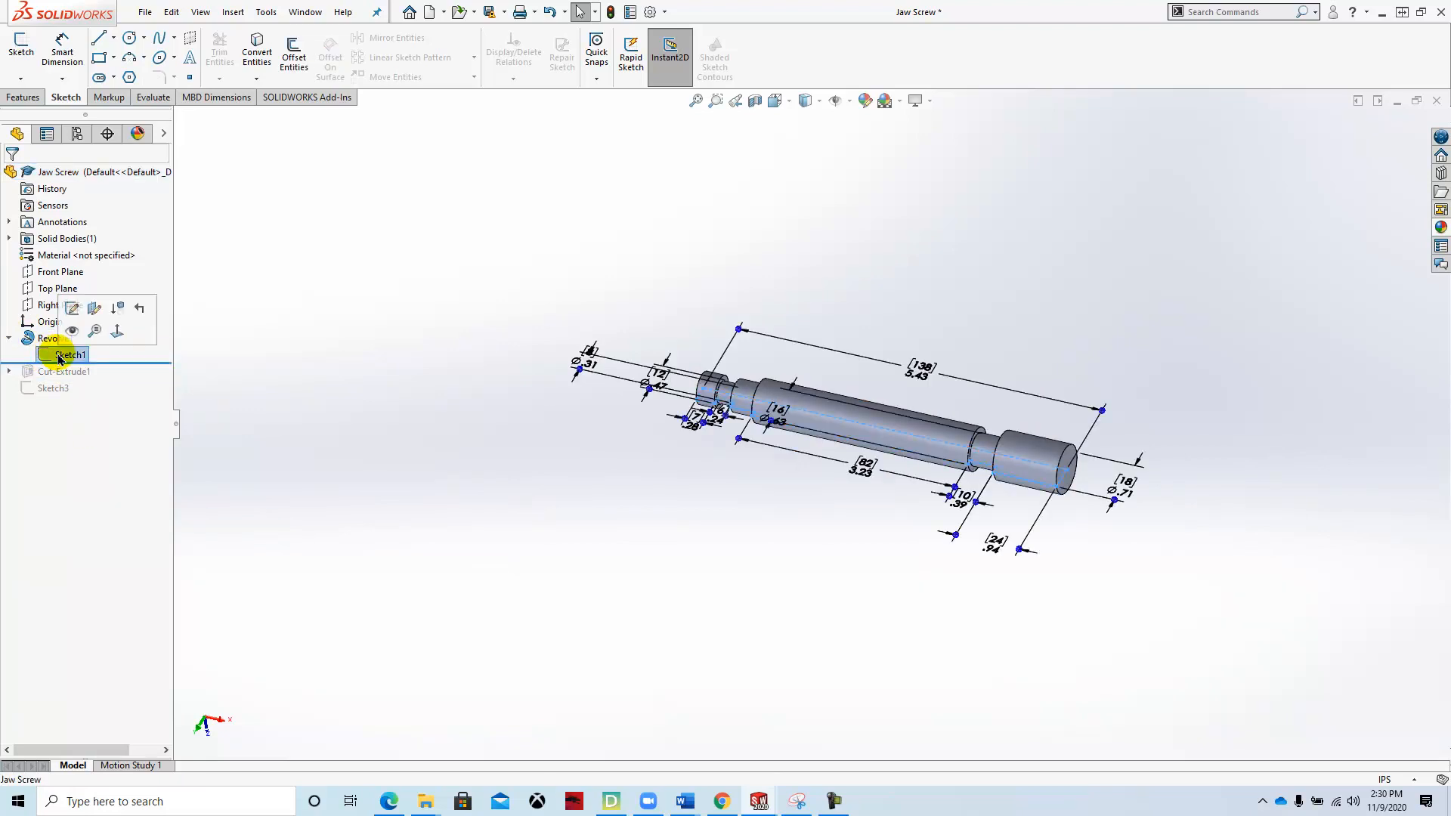
{"action": "left_click", "coordinate": [71, 308]}
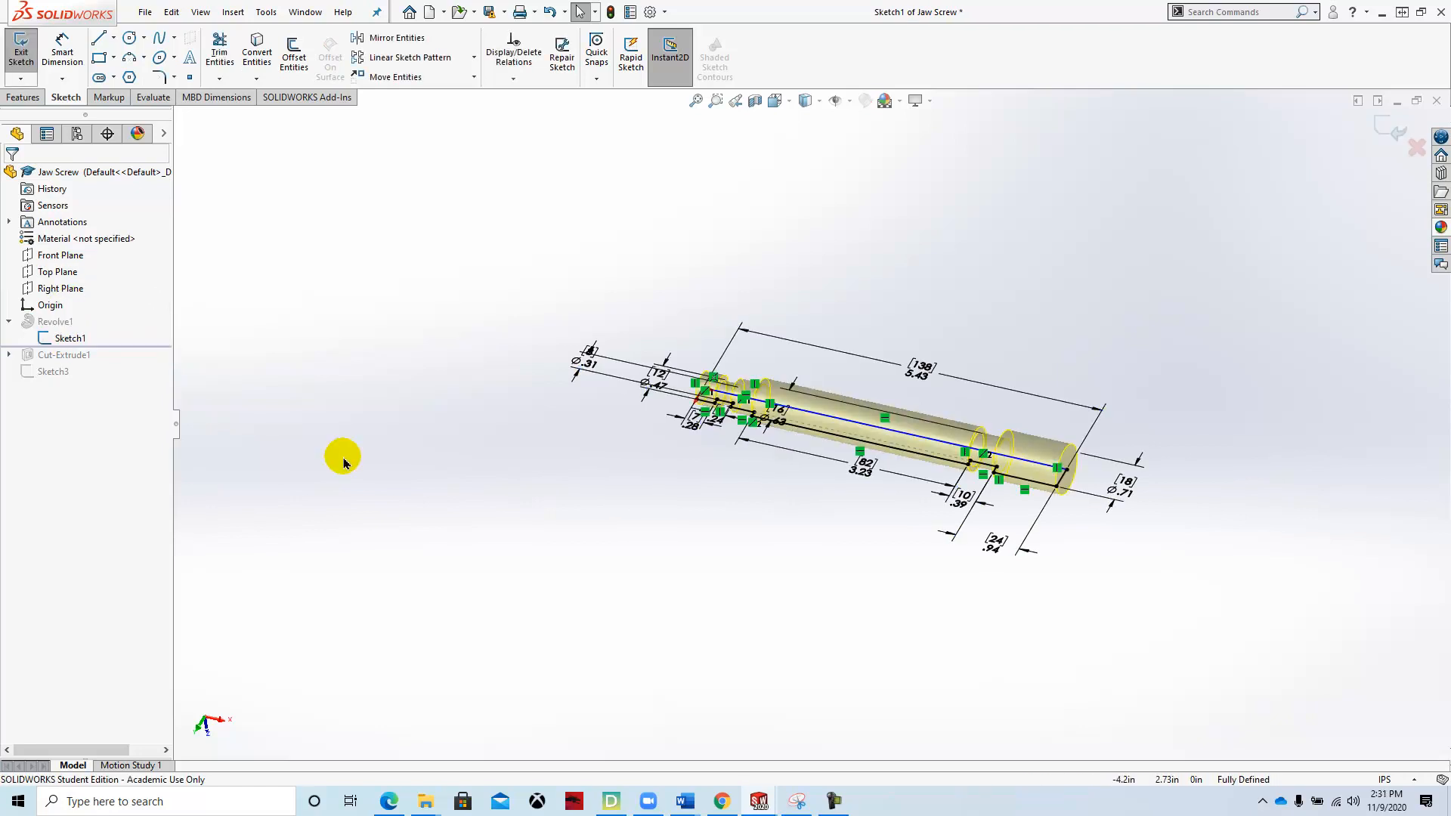
{"action": "key", "text": "space"}
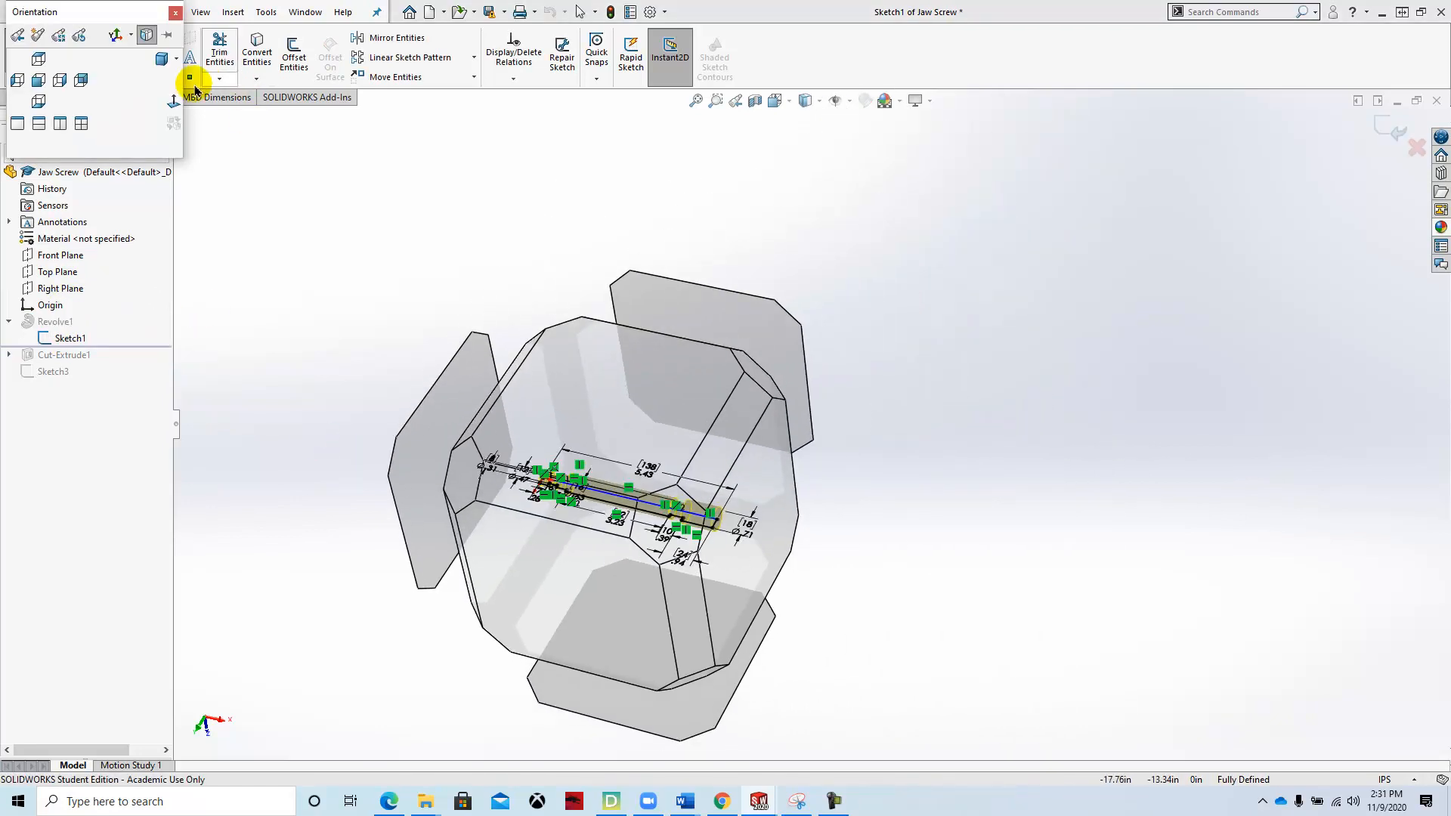
{"action": "left_click", "coordinate": [173, 106]}
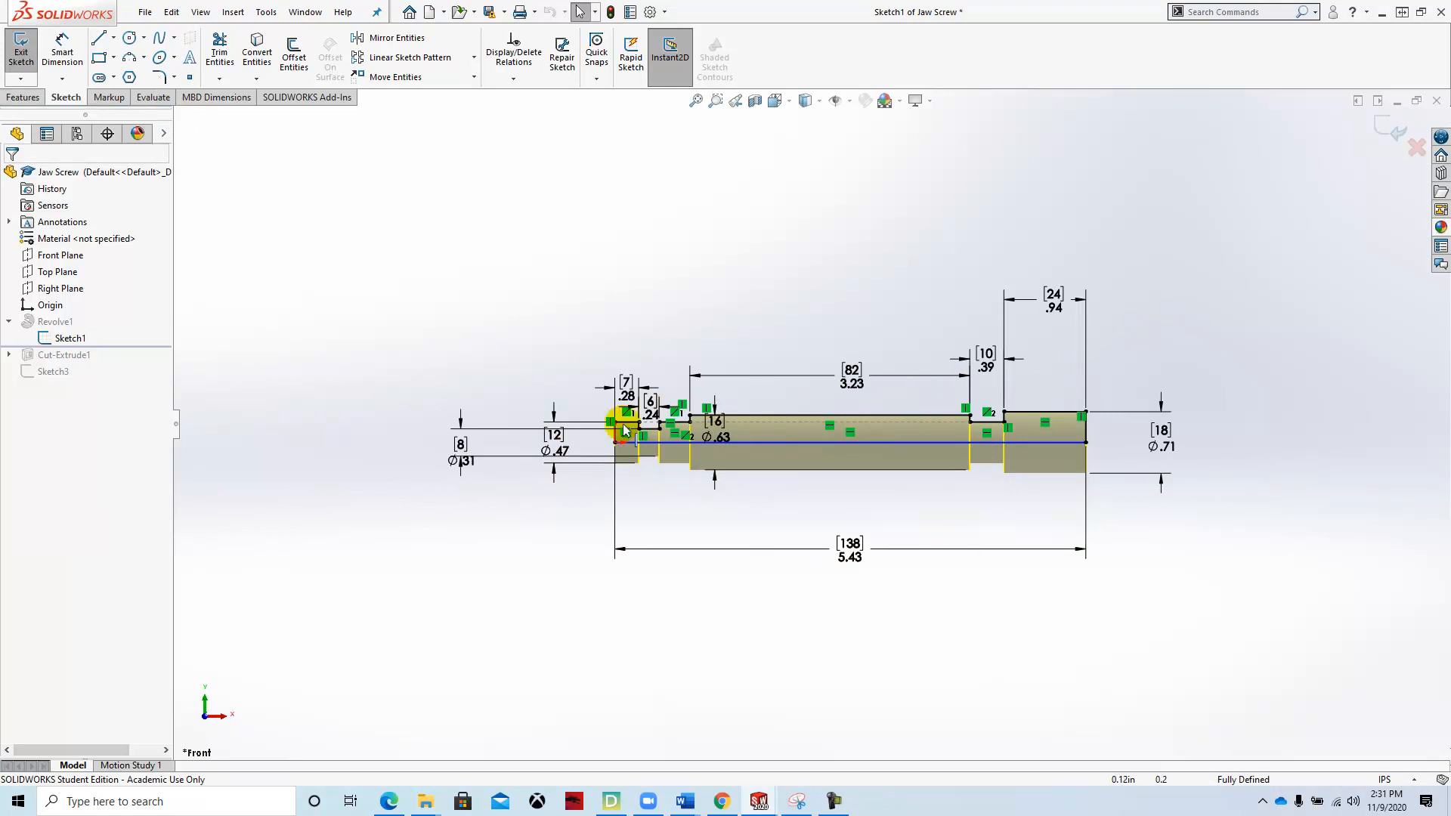
{"action": "left_click", "coordinate": [1068, 444]}
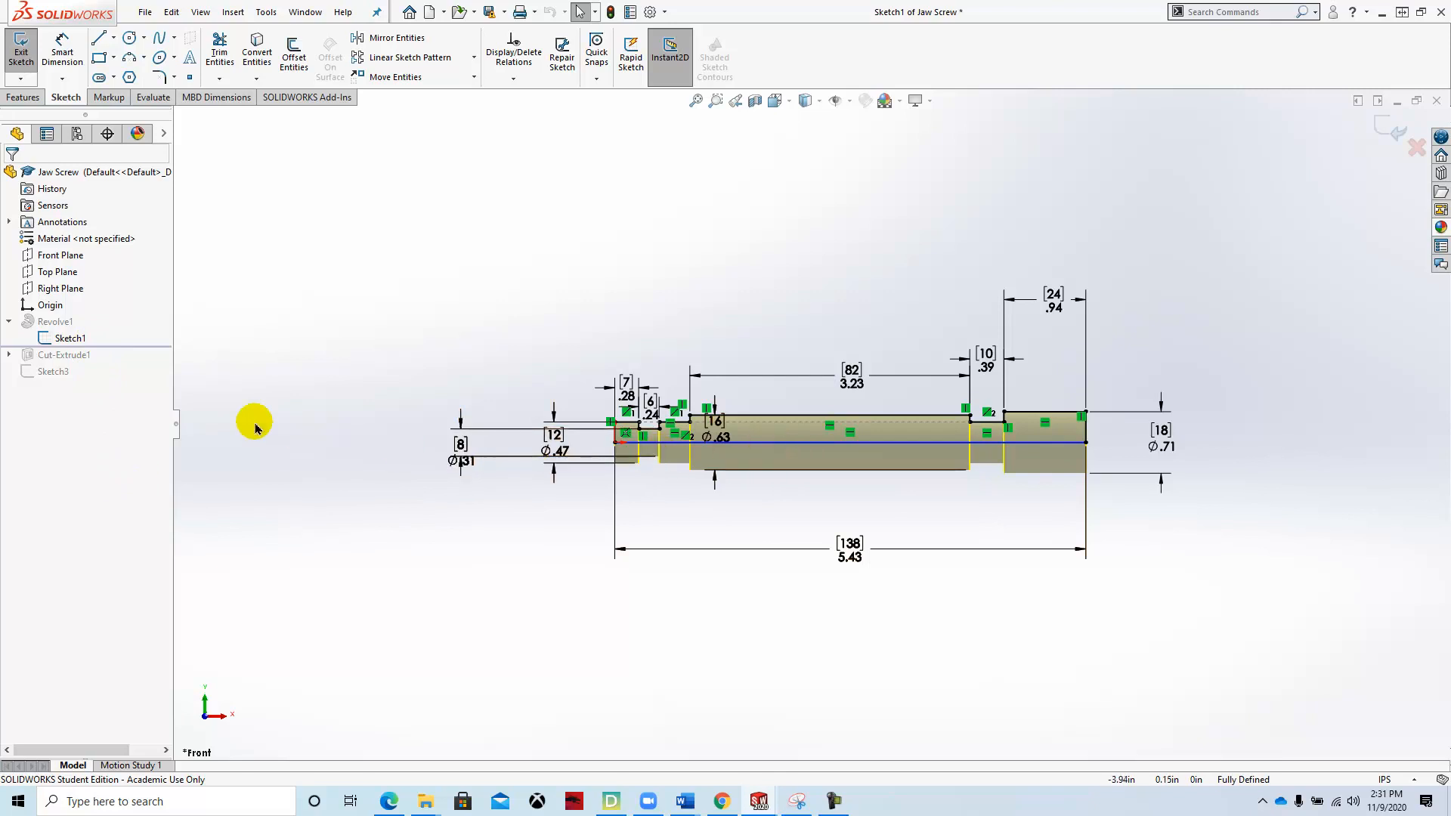
Show the Front, Top and Right planes to examine how the screw profile sits on them, and exit the sketch.
{"action": "right_click", "coordinate": [68, 257]}
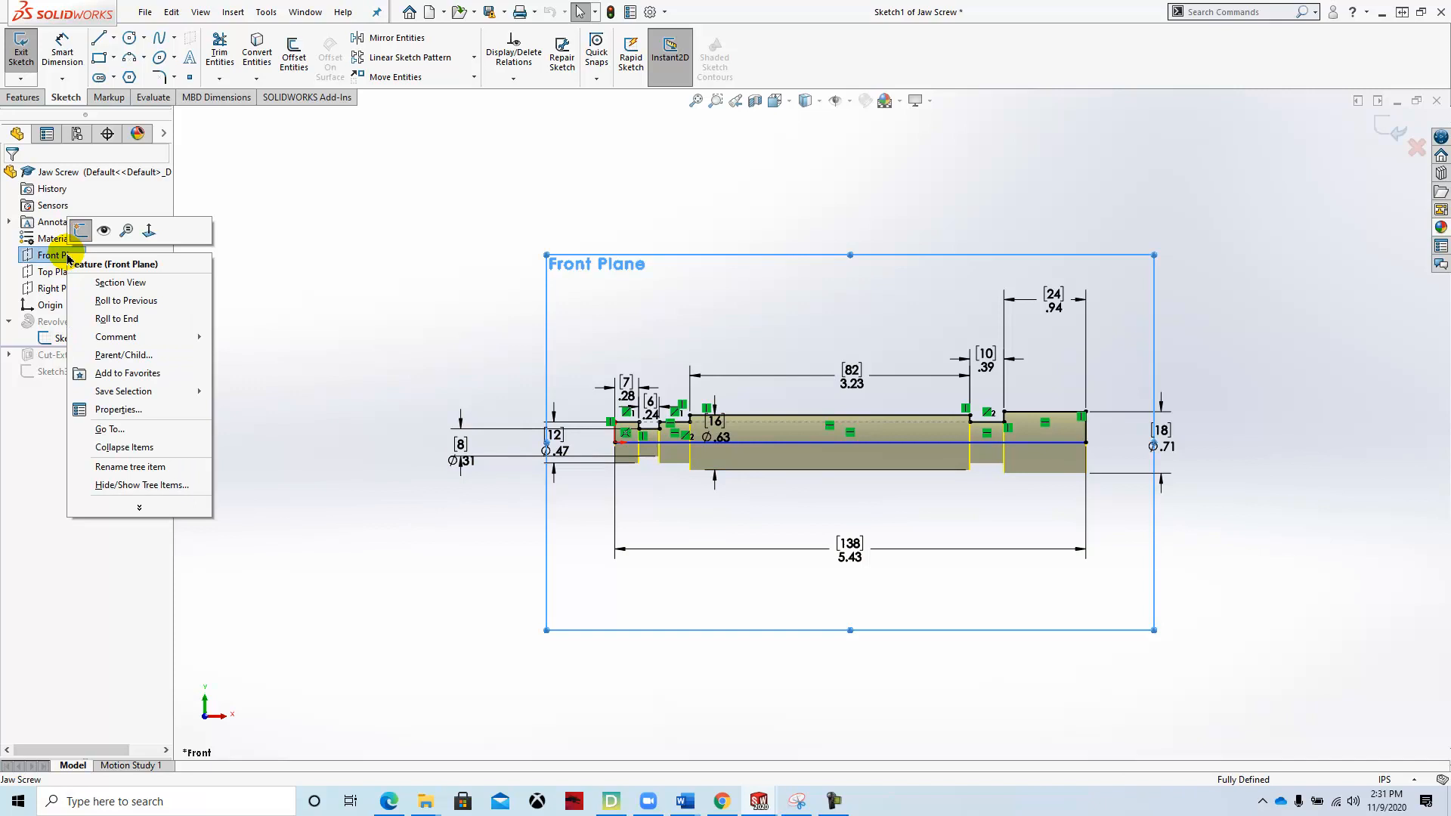
{"action": "left_click", "coordinate": [103, 231]}
{"action": "mouse_move", "coordinate": [269, 233]}
{"action": "middle_mouse_down"}
{"action": "mouse_move", "coordinate": [302, 237]}
{"action": "mouse_move", "coordinate": [430, 370]}
{"action": "mouse_move", "coordinate": [334, 262]}
{"action": "mouse_move", "coordinate": [312, 259]}
{"action": "mouse_move", "coordinate": [472, 316]}
{"action": "mouse_move", "coordinate": [321, 282]}
{"action": "mouse_move", "coordinate": [365, 329]}
{"action": "middle_mouse_up"}
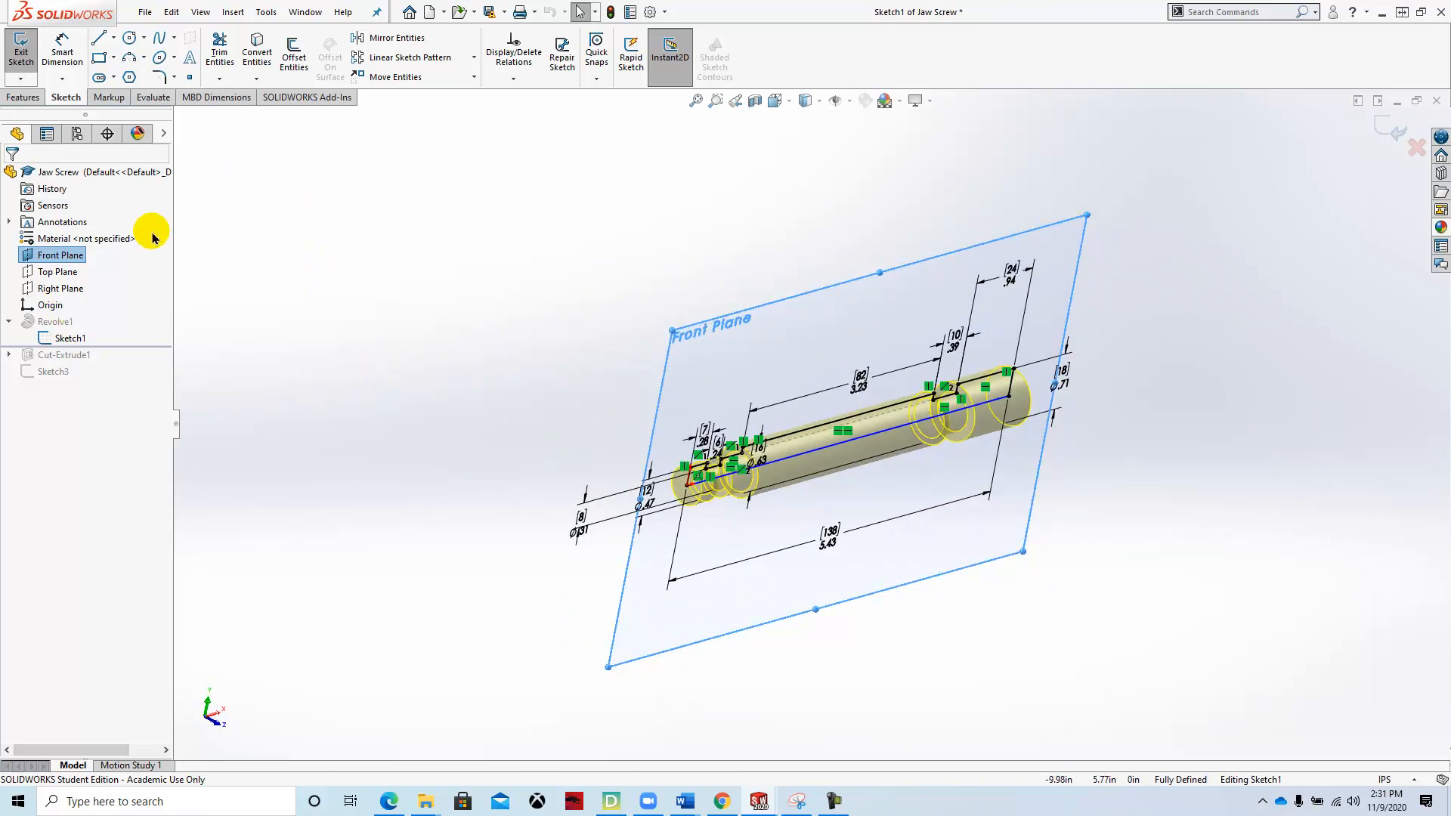
{"action": "right_click", "coordinate": [55, 275]}
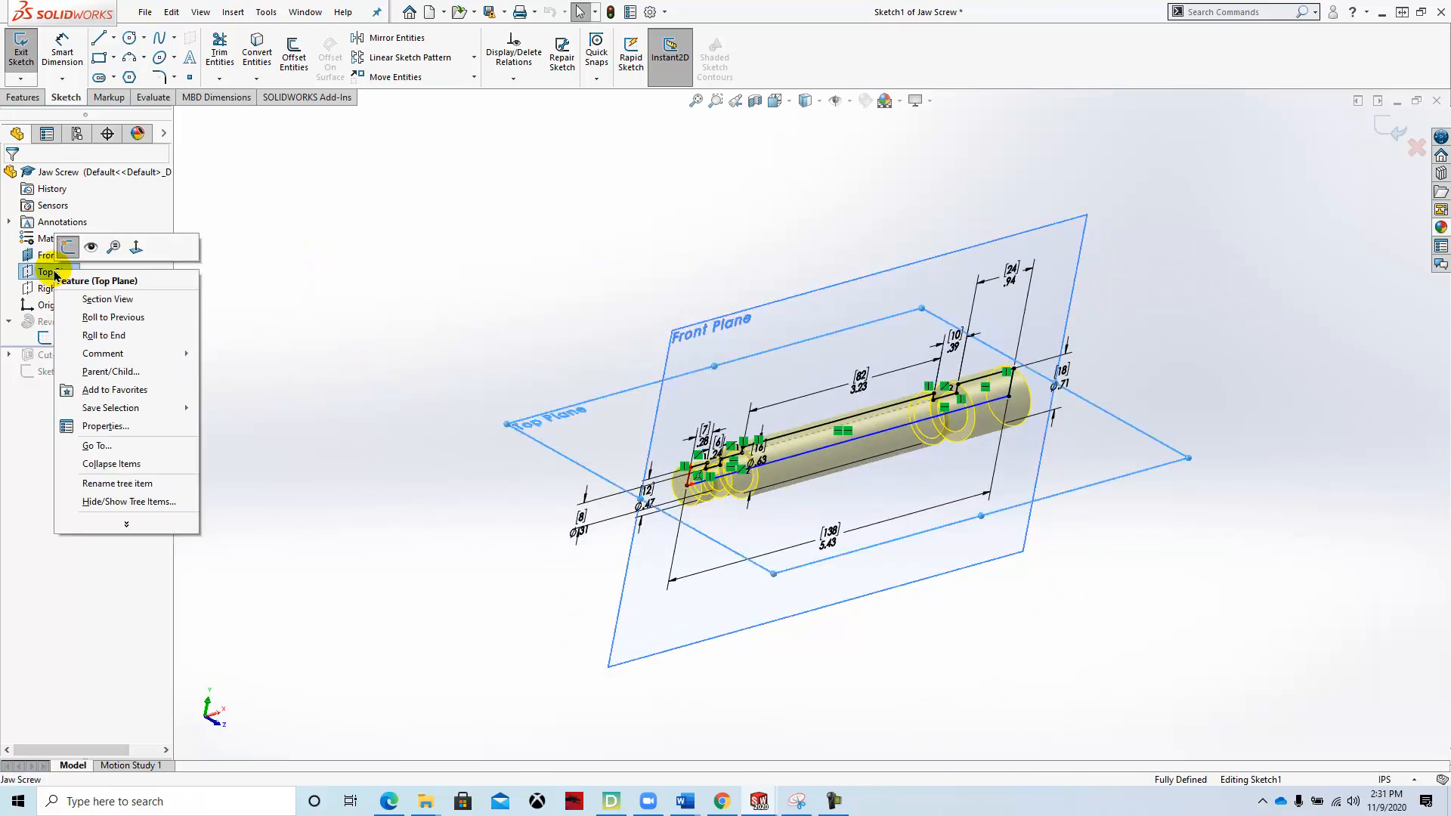
{"action": "left_click", "coordinate": [84, 251]}
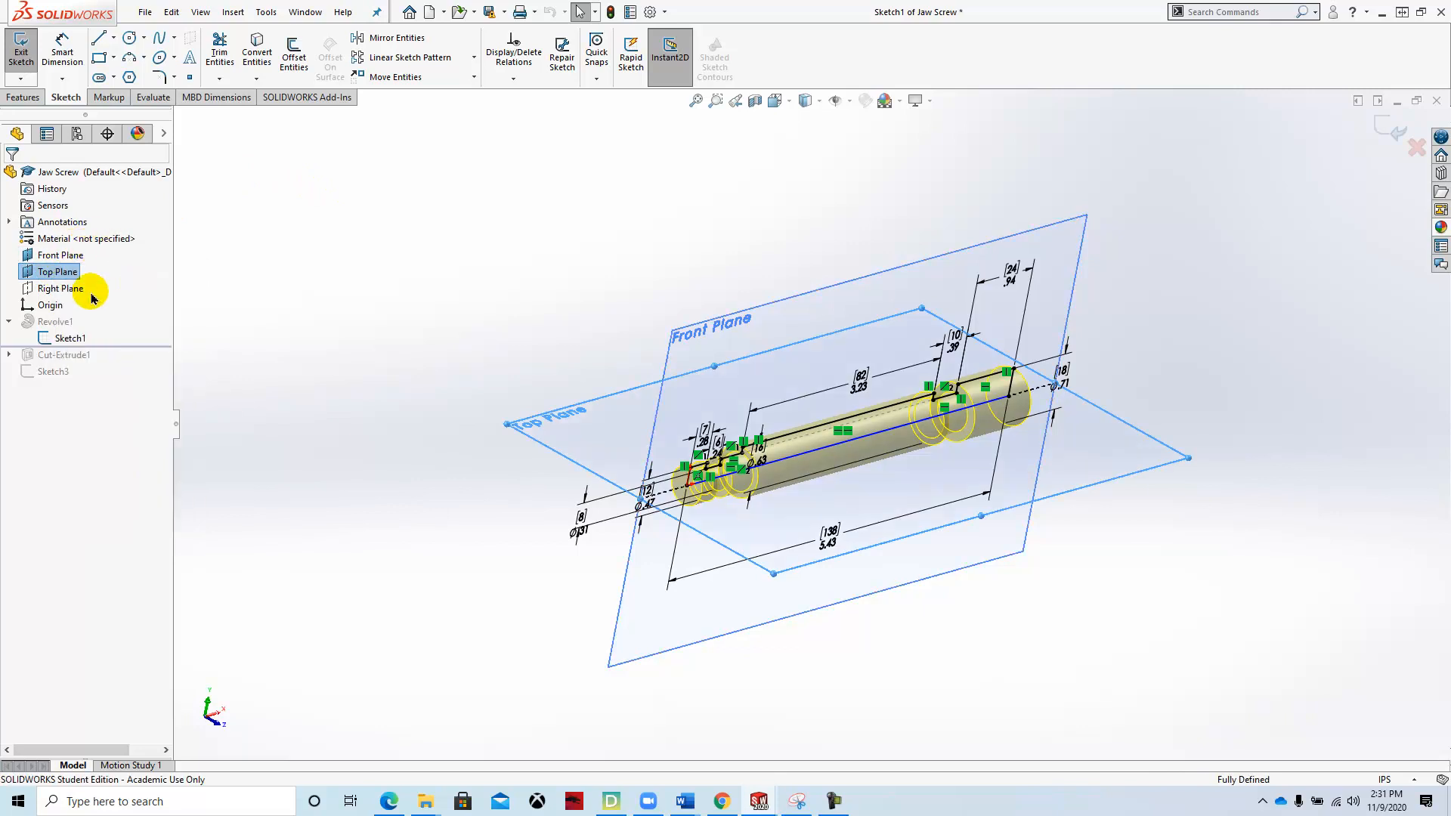
{"action": "right_click", "coordinate": [59, 288]}
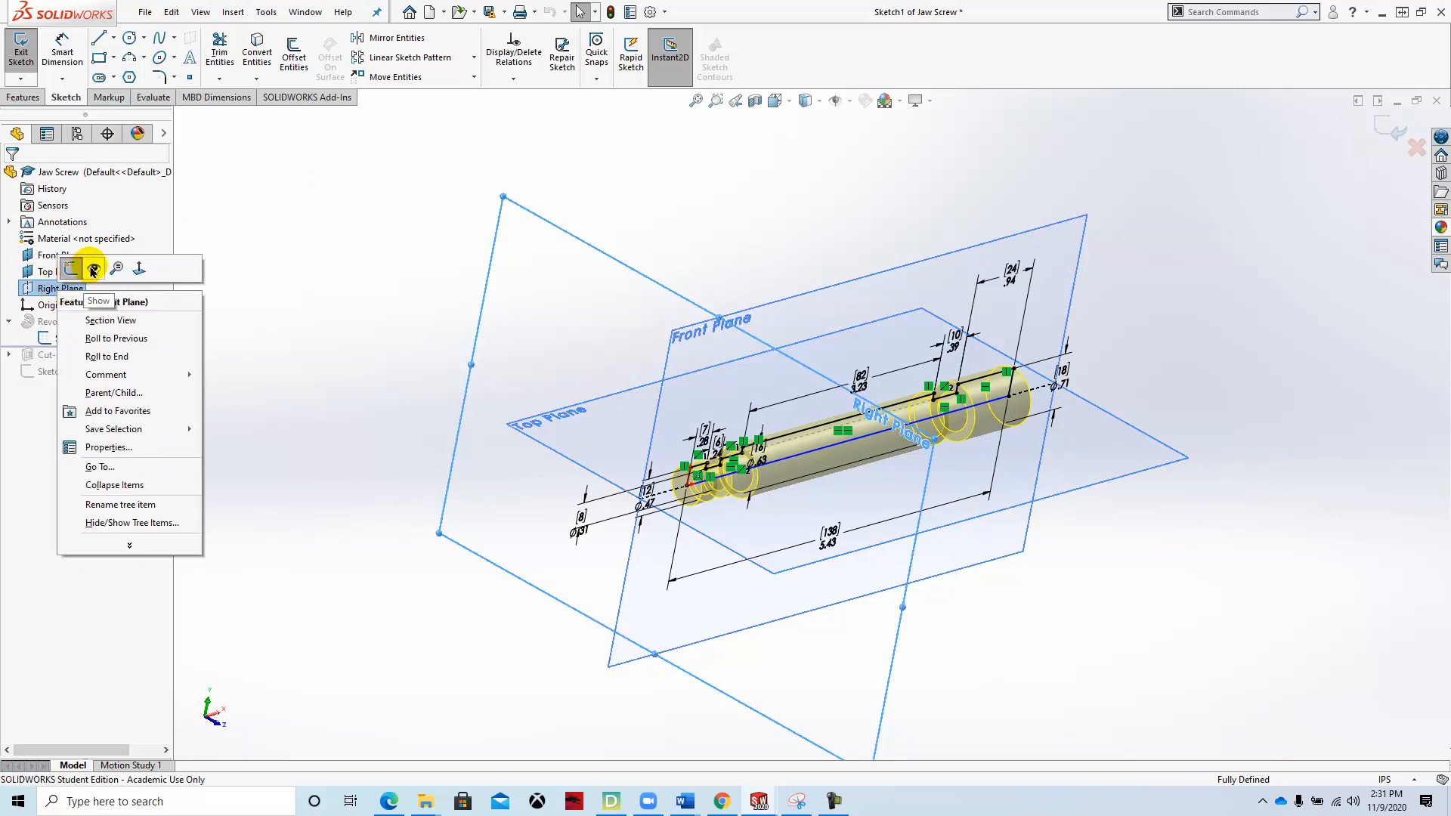
{"action": "left_click", "coordinate": [80, 272]}
{"action": "mouse_move", "coordinate": [411, 550]}
{"action": "middle_mouse_down"}
{"action": "mouse_move", "coordinate": [333, 495]}
{"action": "mouse_move", "coordinate": [284, 505]}
{"action": "mouse_move", "coordinate": [439, 486]}
{"action": "mouse_move", "coordinate": [307, 496]}
{"action": "mouse_move", "coordinate": [346, 490]}
{"action": "middle_mouse_up"}
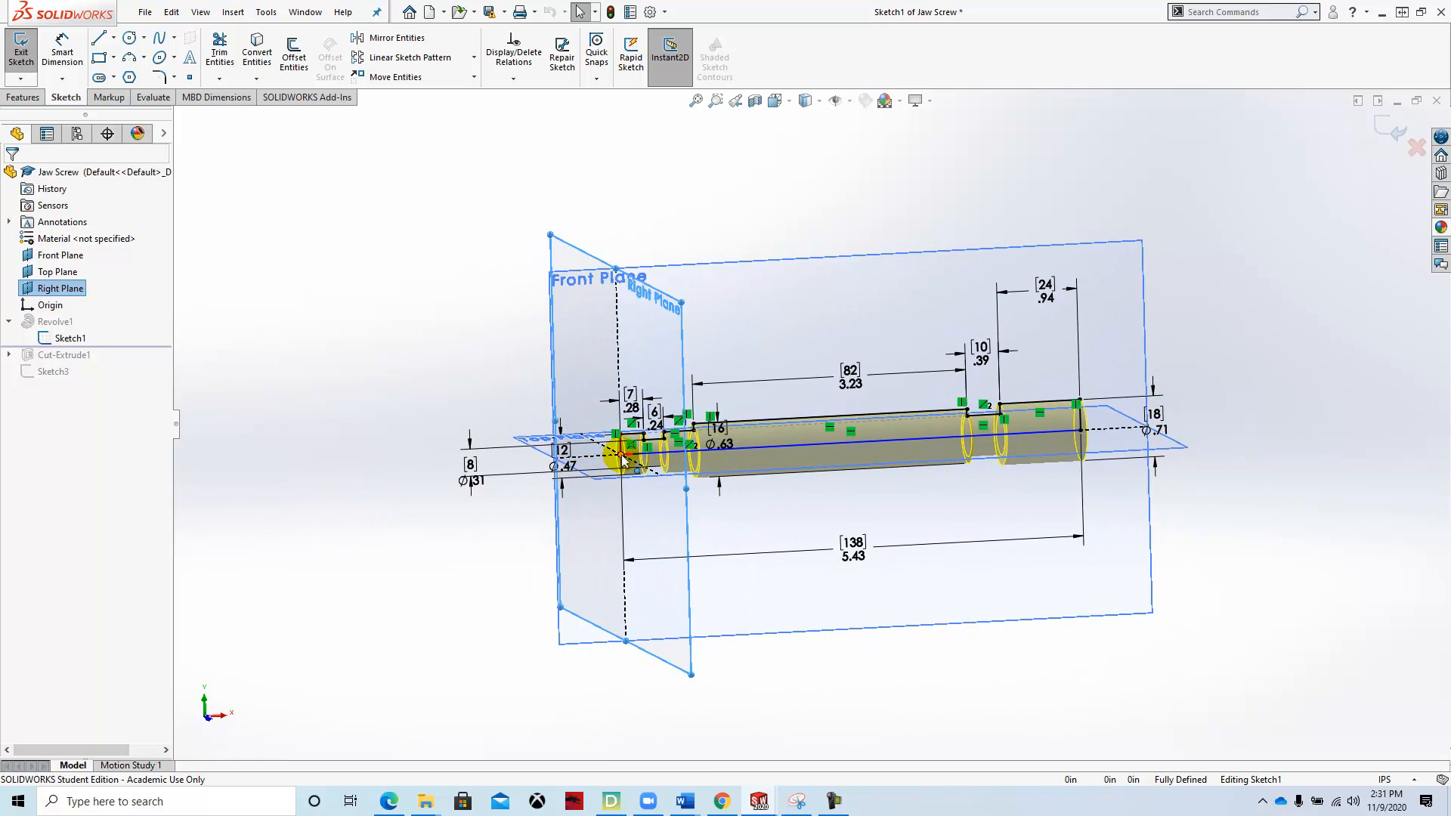
{"action": "middle_click_drag", "start_coordinate": [745, 638], "coordinate": [708, 691]}
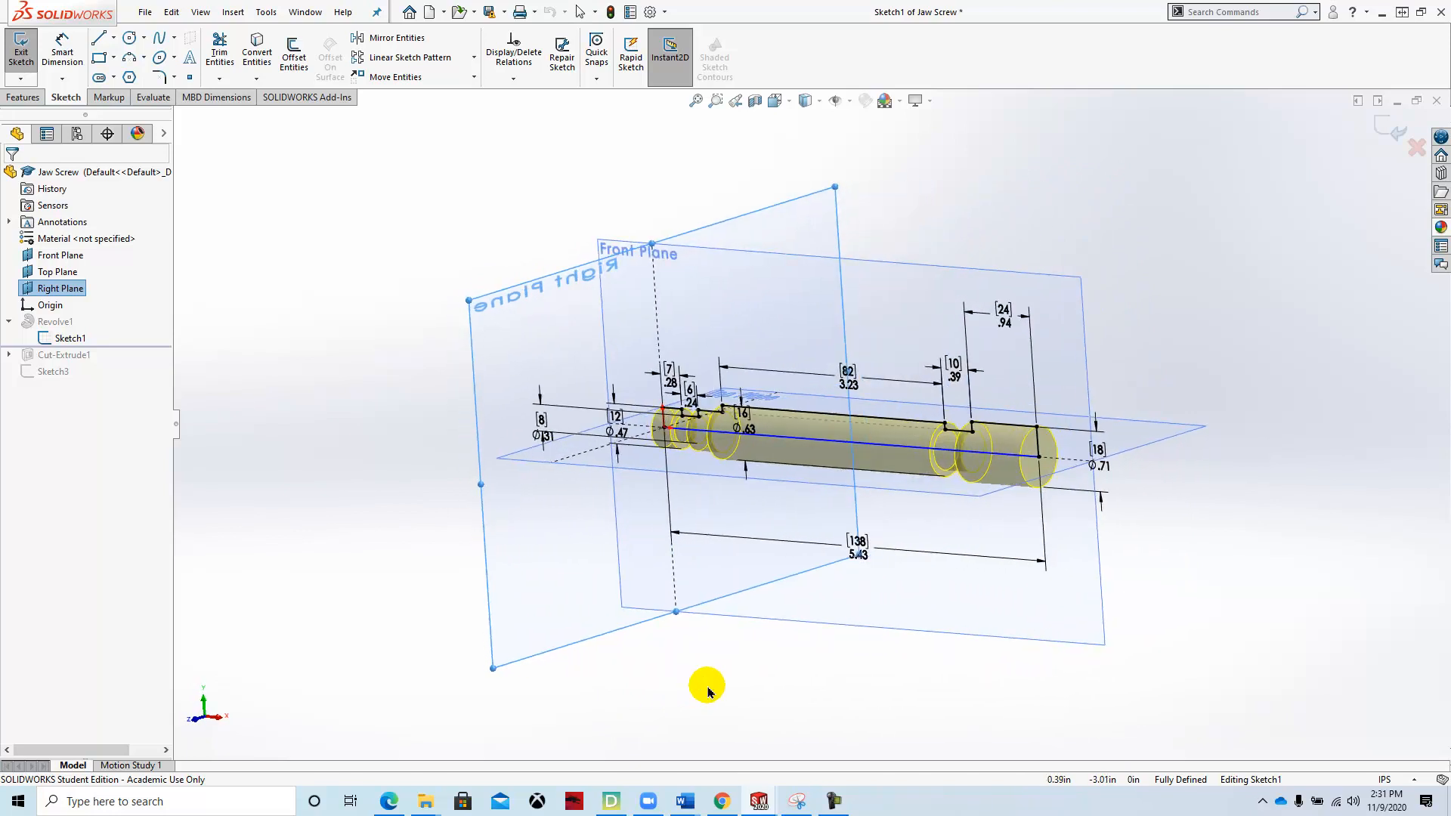
{"action": "left_click", "coordinate": [1389, 130]}
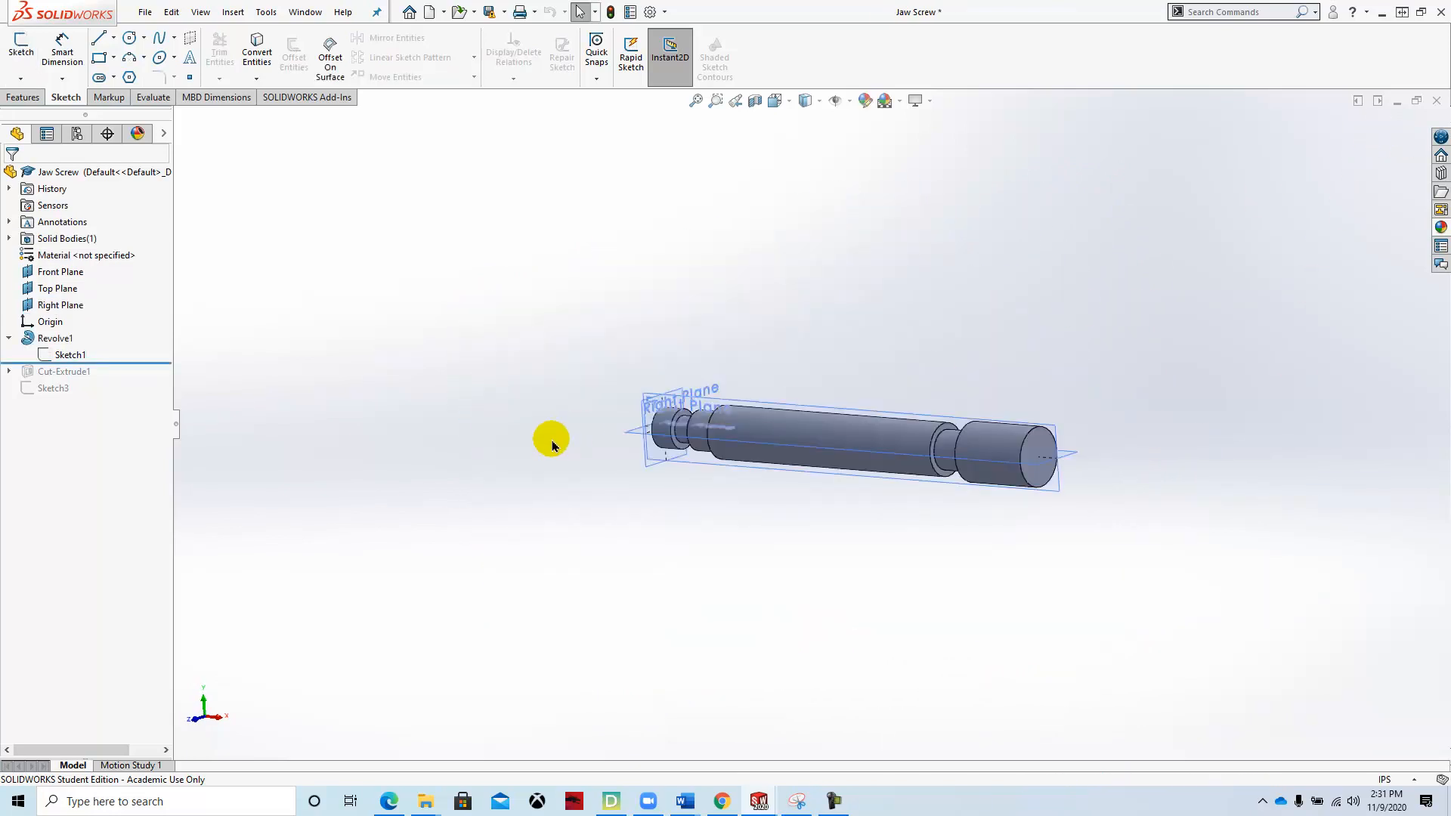
Switch to the bench vice PDF in Chrome and enlarge the Jaw Screw drawing in Figure 4 to examine its dimensions.
{"action": "left_click", "coordinate": [721, 807]}
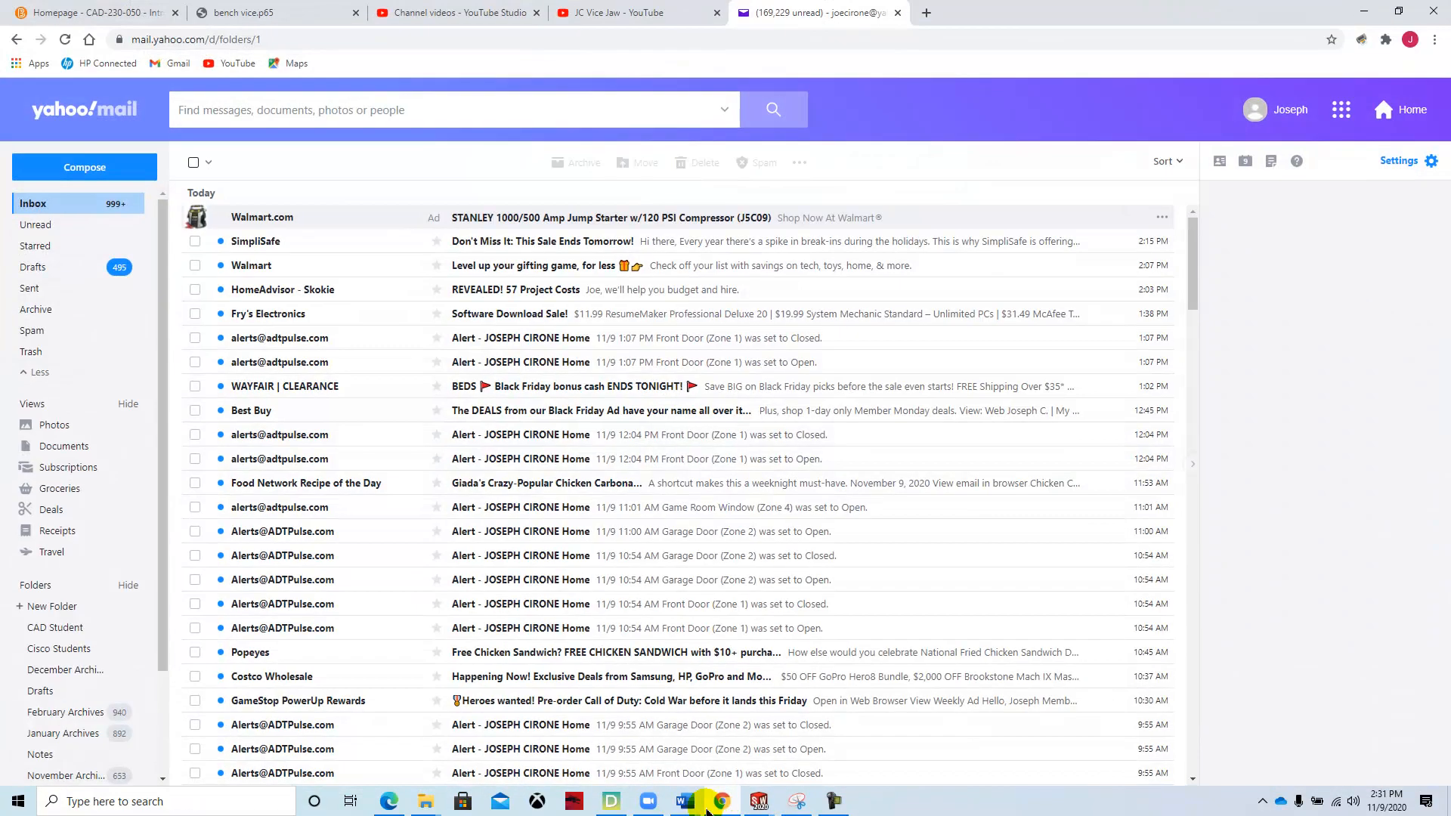
{"action": "left_click", "coordinate": [600, 13]}
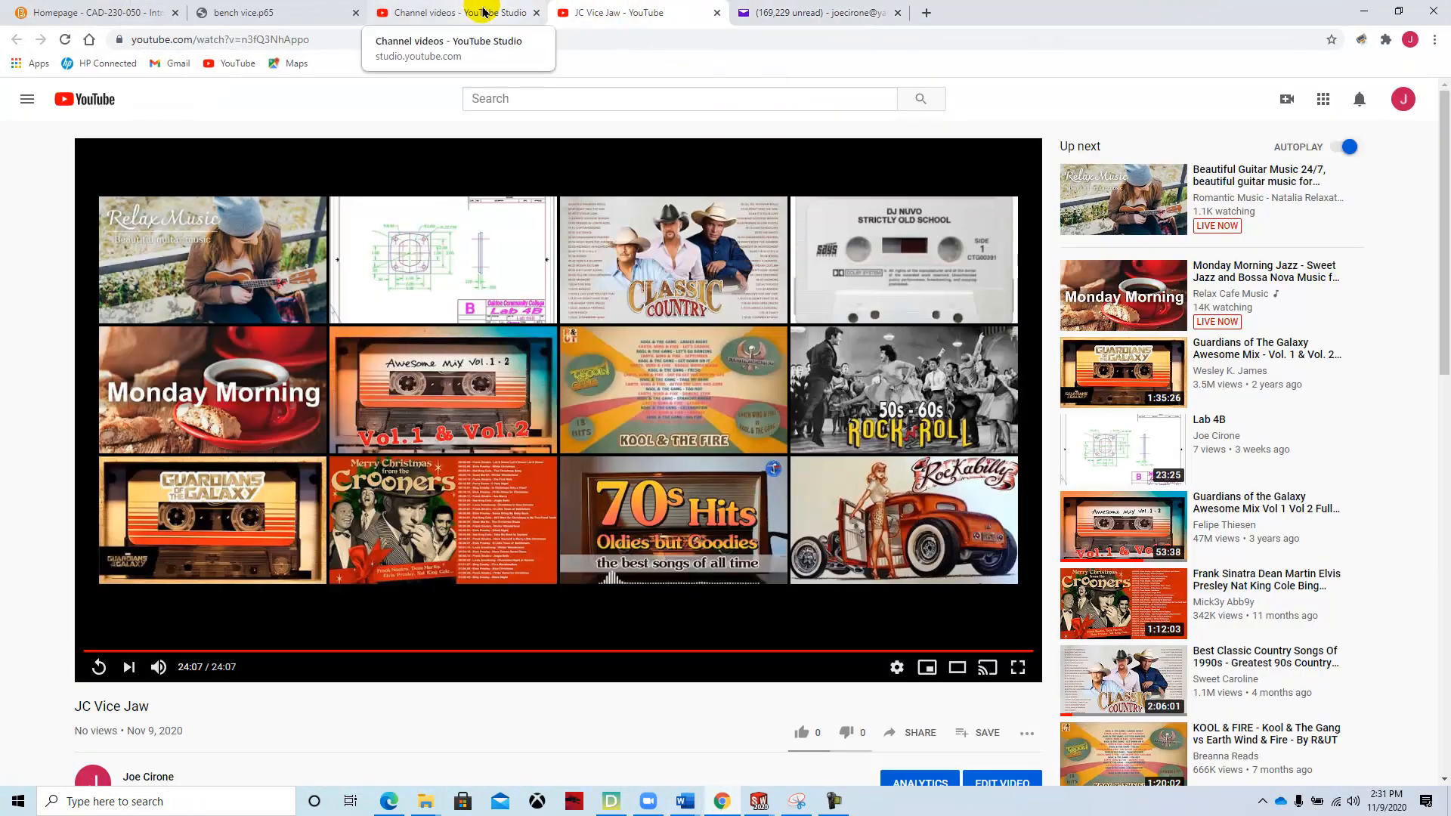
{"action": "left_click", "coordinate": [301, 13]}
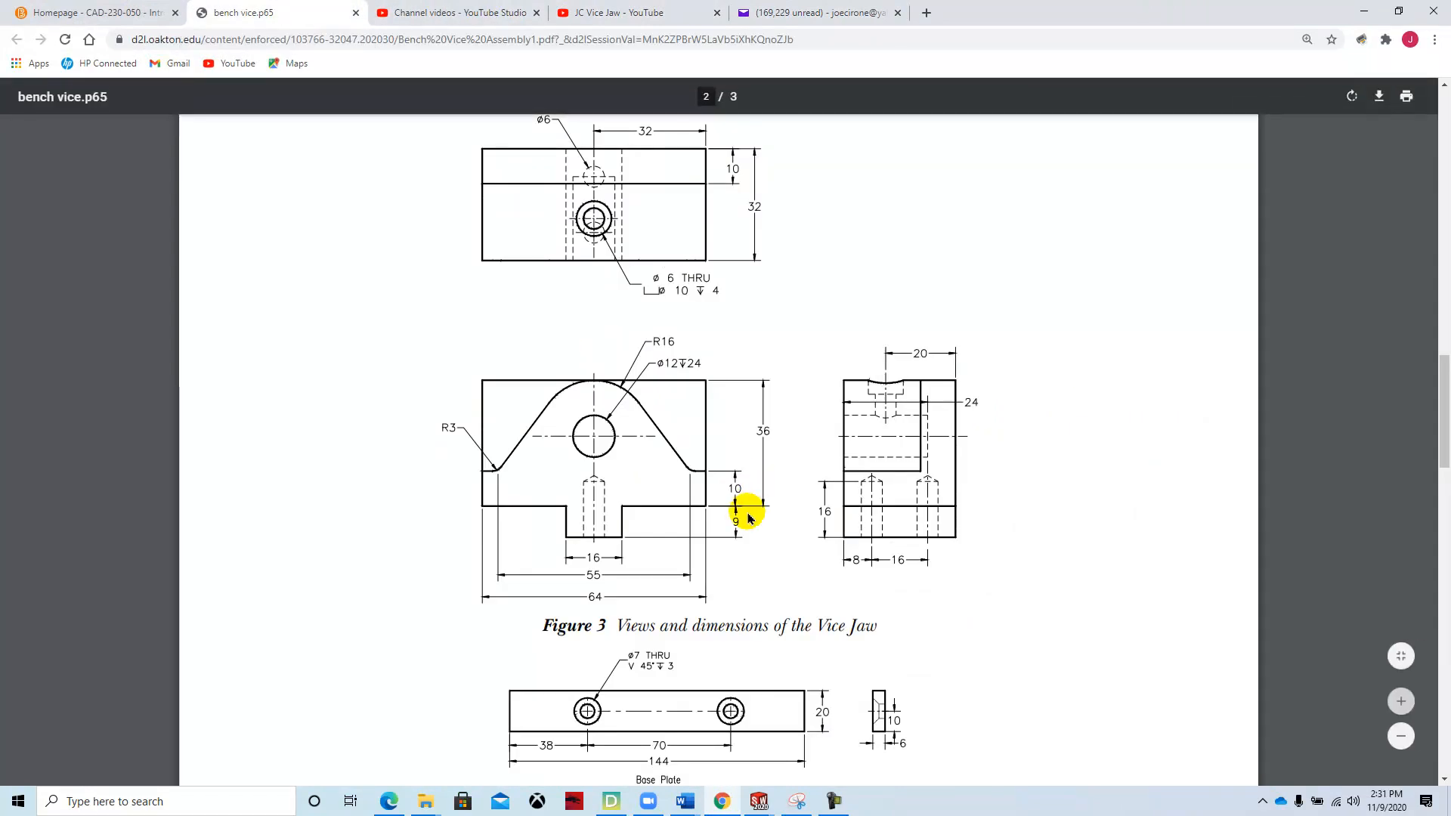
{"action": "scroll", "coordinate": [751, 544], "scroll_direction": "down", "scroll_amount": 3}
{"action": "scroll", "coordinate": [752, 550], "scroll_direction": "down", "scroll_amount": 2}
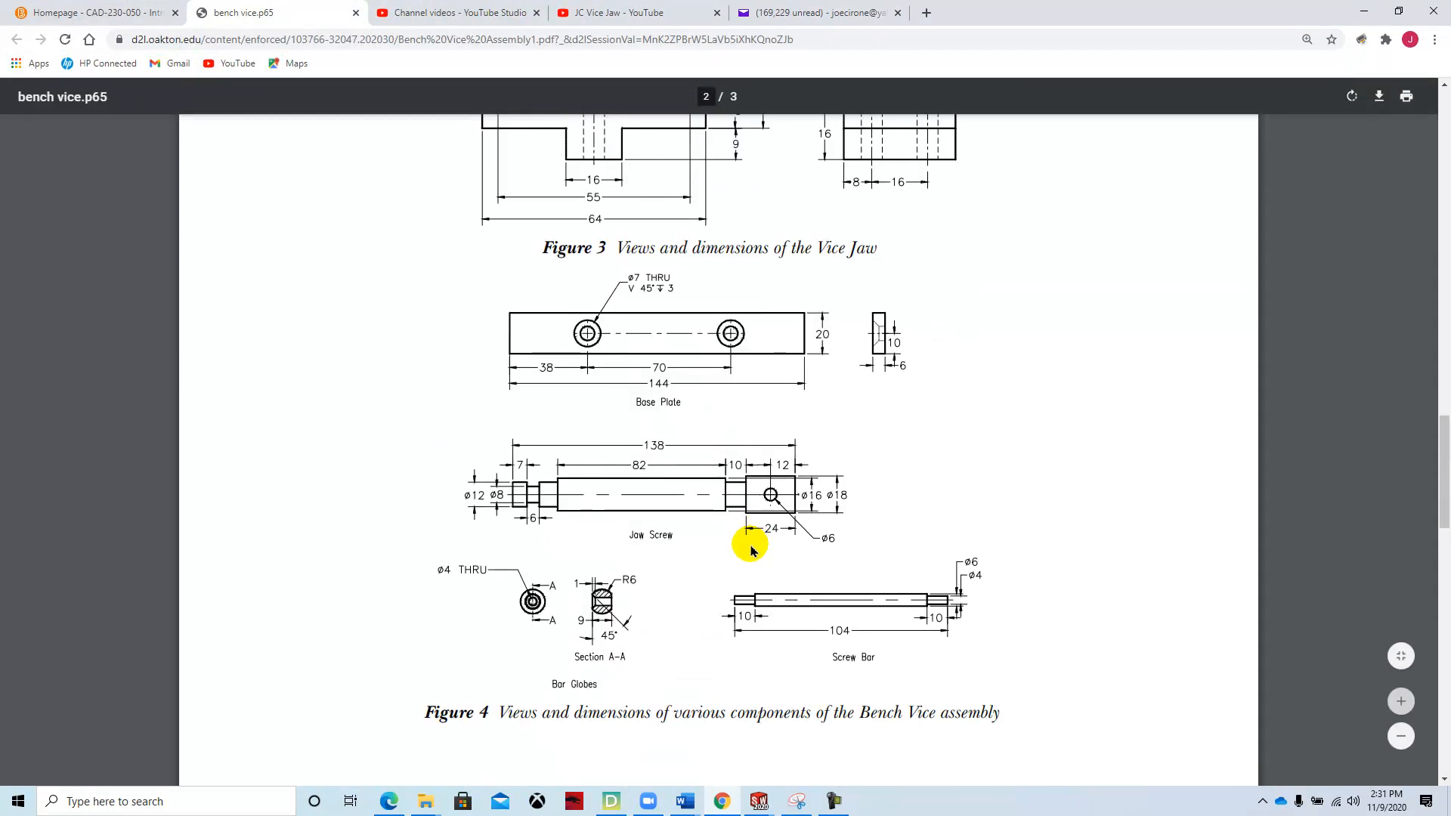
{"action": "left_click", "coordinate": [1400, 701]}
{"action": "left_click", "coordinate": [1400, 701]}
{"action": "scroll", "coordinate": [1133, 627], "scroll_direction": "down", "scroll_amount": 4}
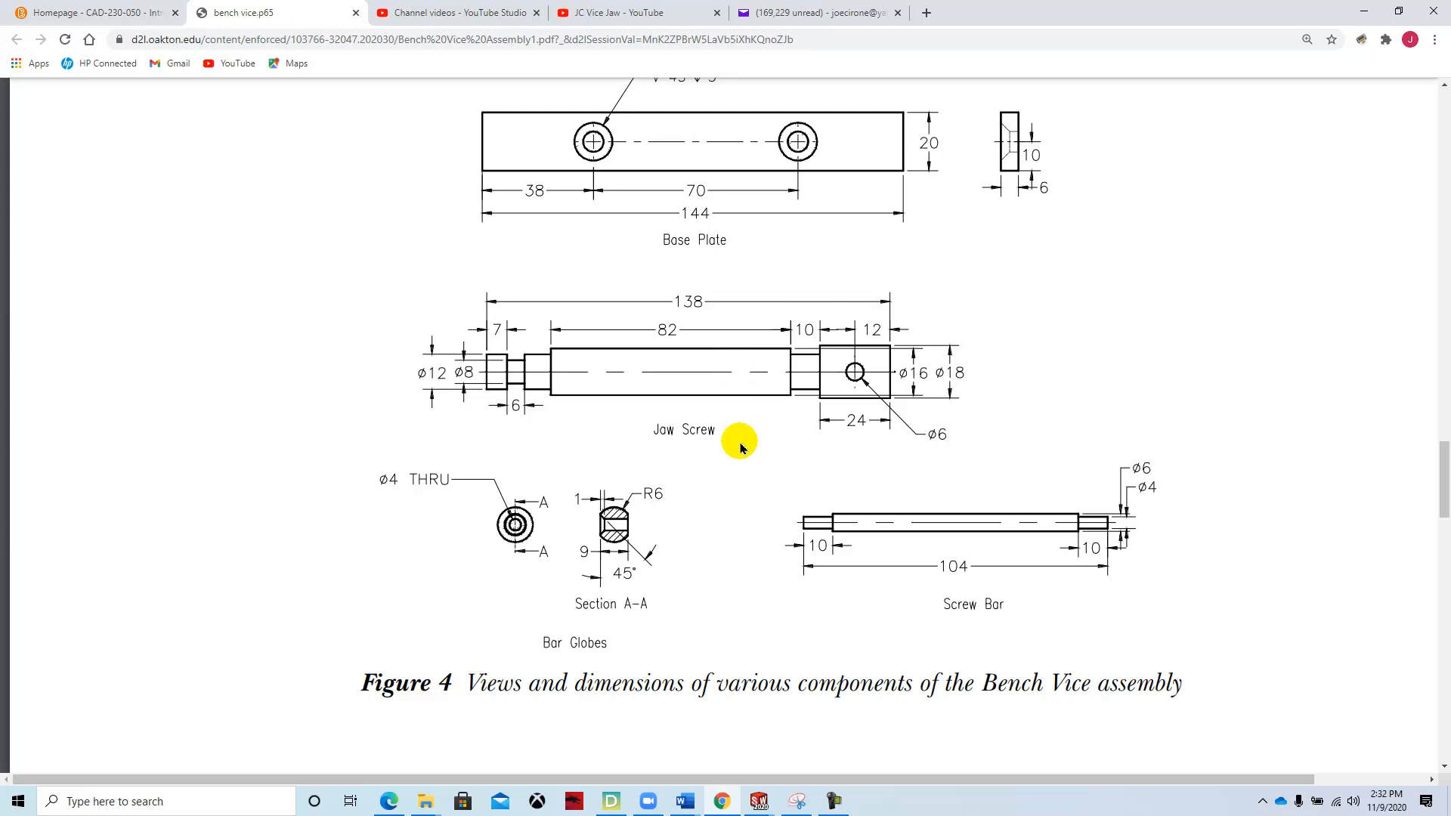
Switch back to the Bench Vice Assembly in SOLIDWORKS and decline rebuilding it.
{"action": "mouse_move", "coordinate": [772, 788]}
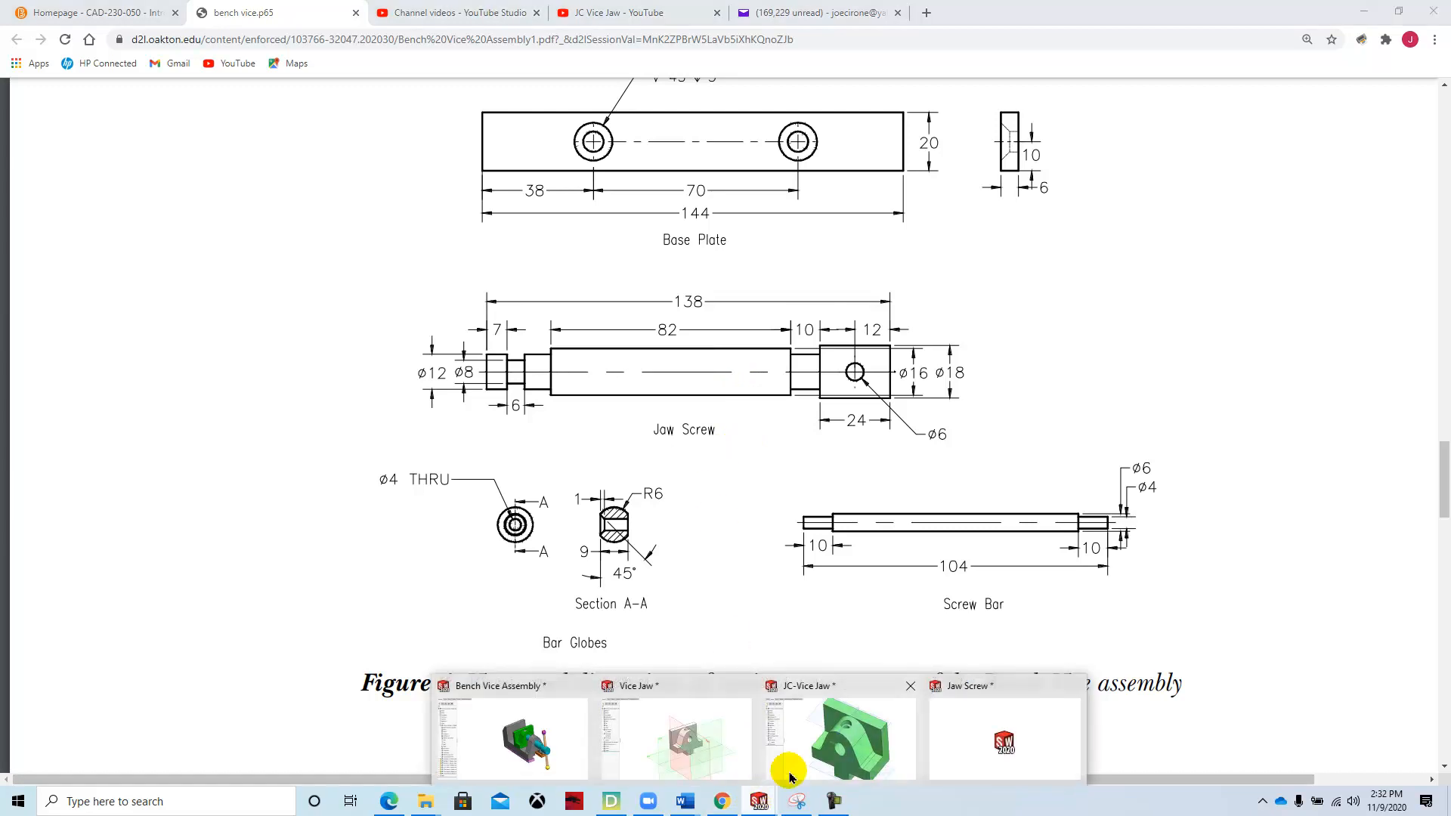
{"action": "left_click", "coordinate": [503, 737]}
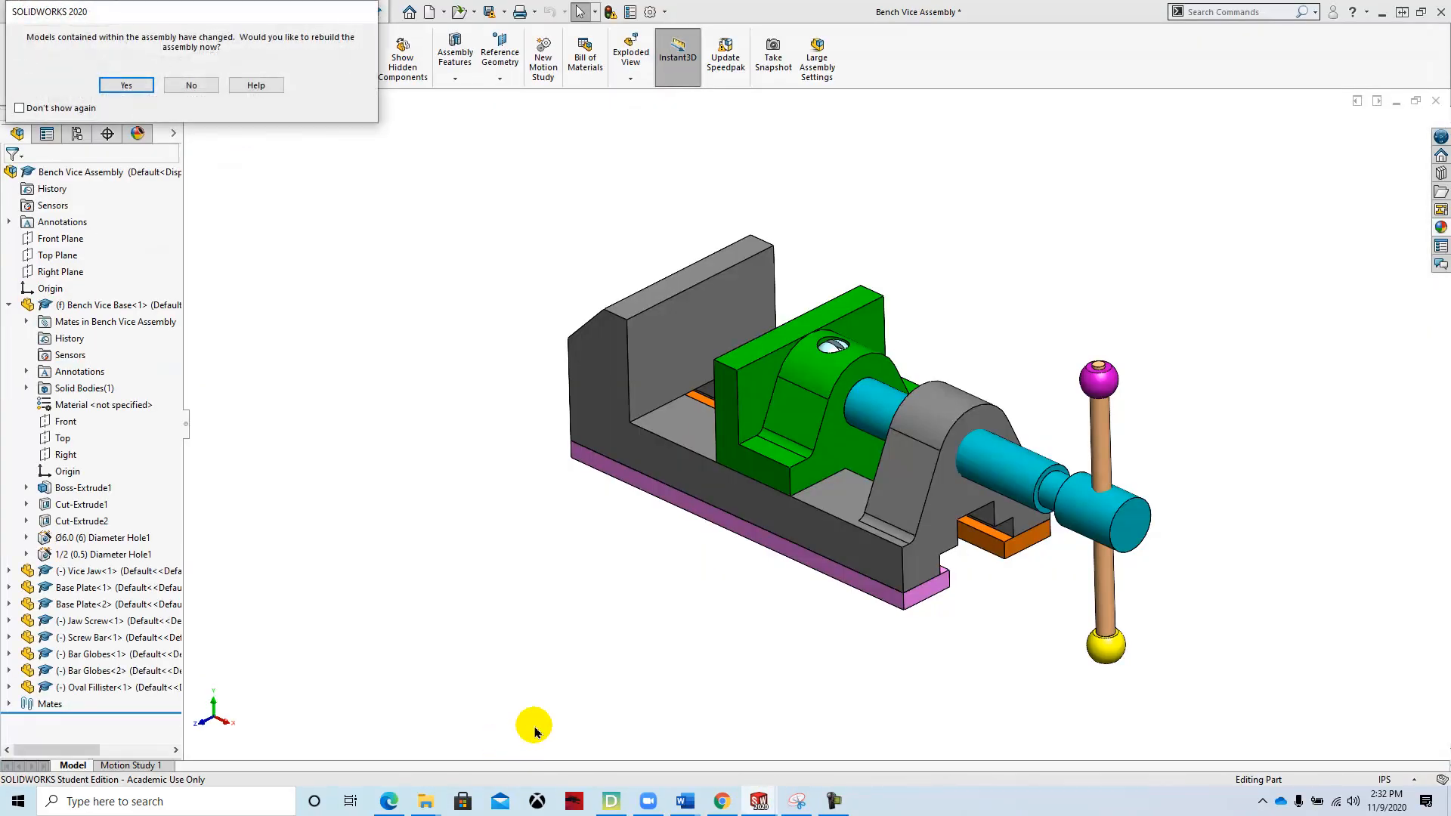
{"action": "left_click", "coordinate": [193, 86]}
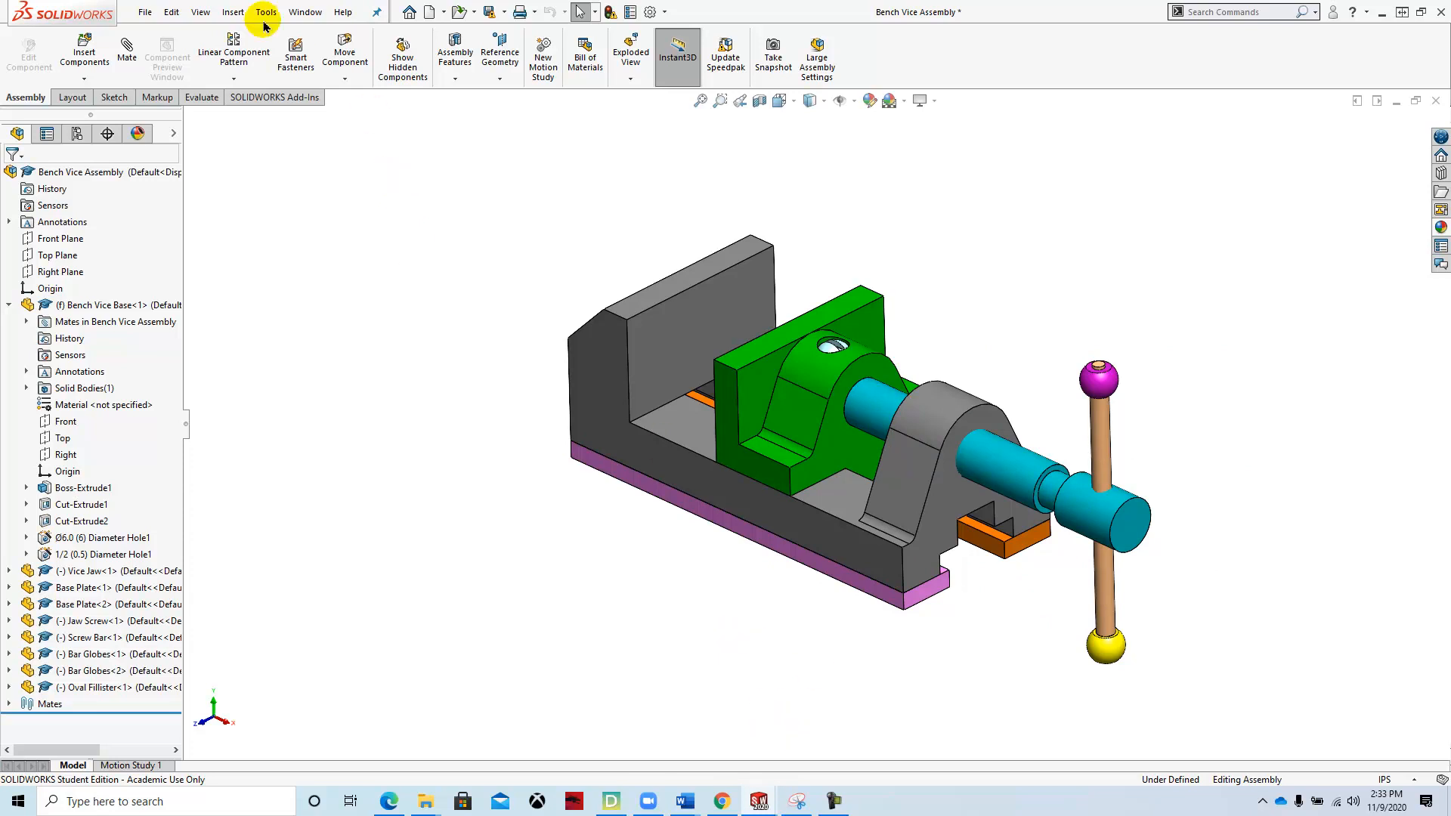
Create a new part document and set its units to MMGS (millimeter, gram, second).
{"action": "left_click", "coordinate": [145, 13]}
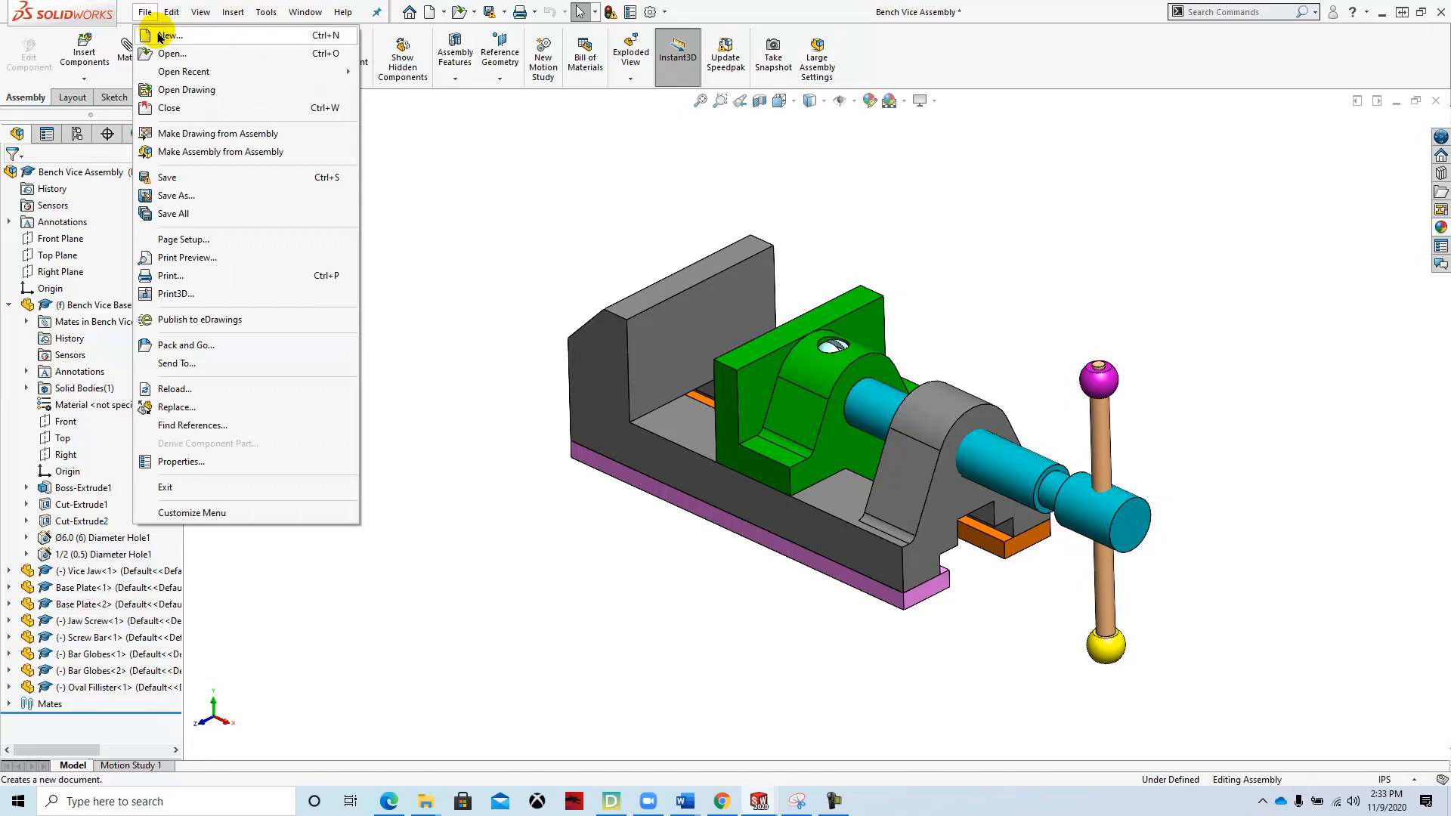
{"action": "left_click", "coordinate": [159, 34]}
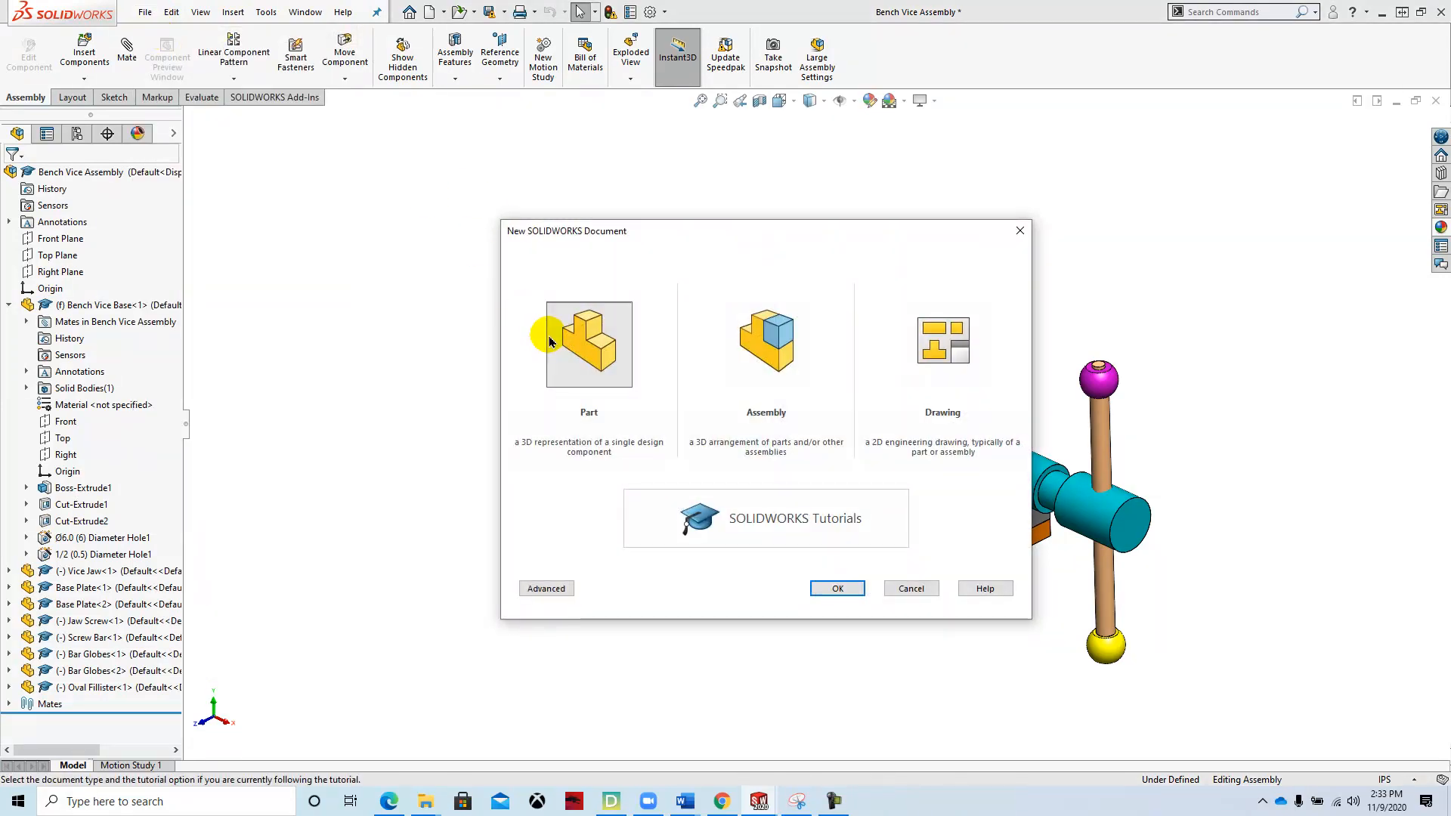
{"action": "left_click", "coordinate": [837, 588]}
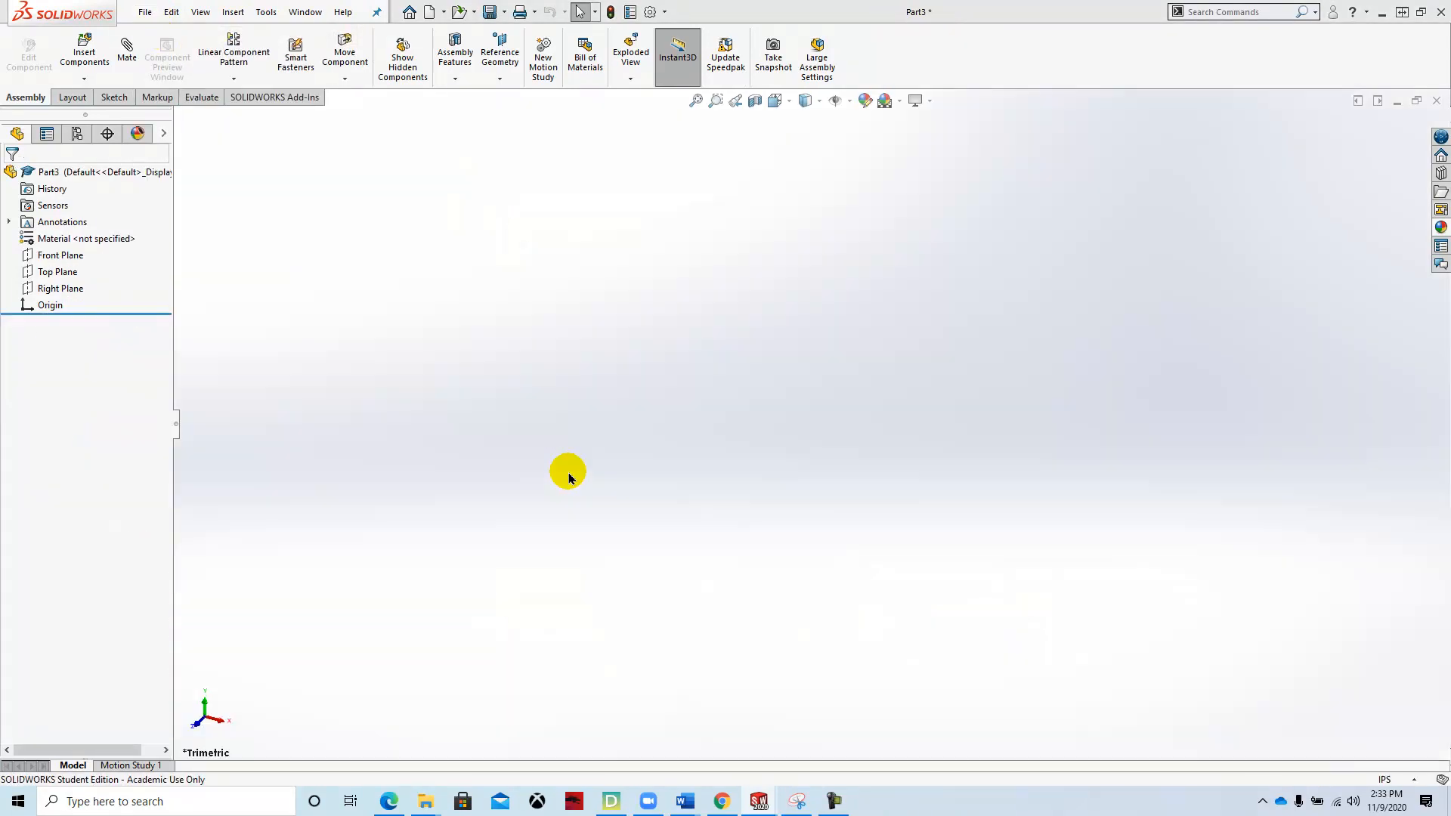
{"action": "left_click", "coordinate": [1387, 779]}
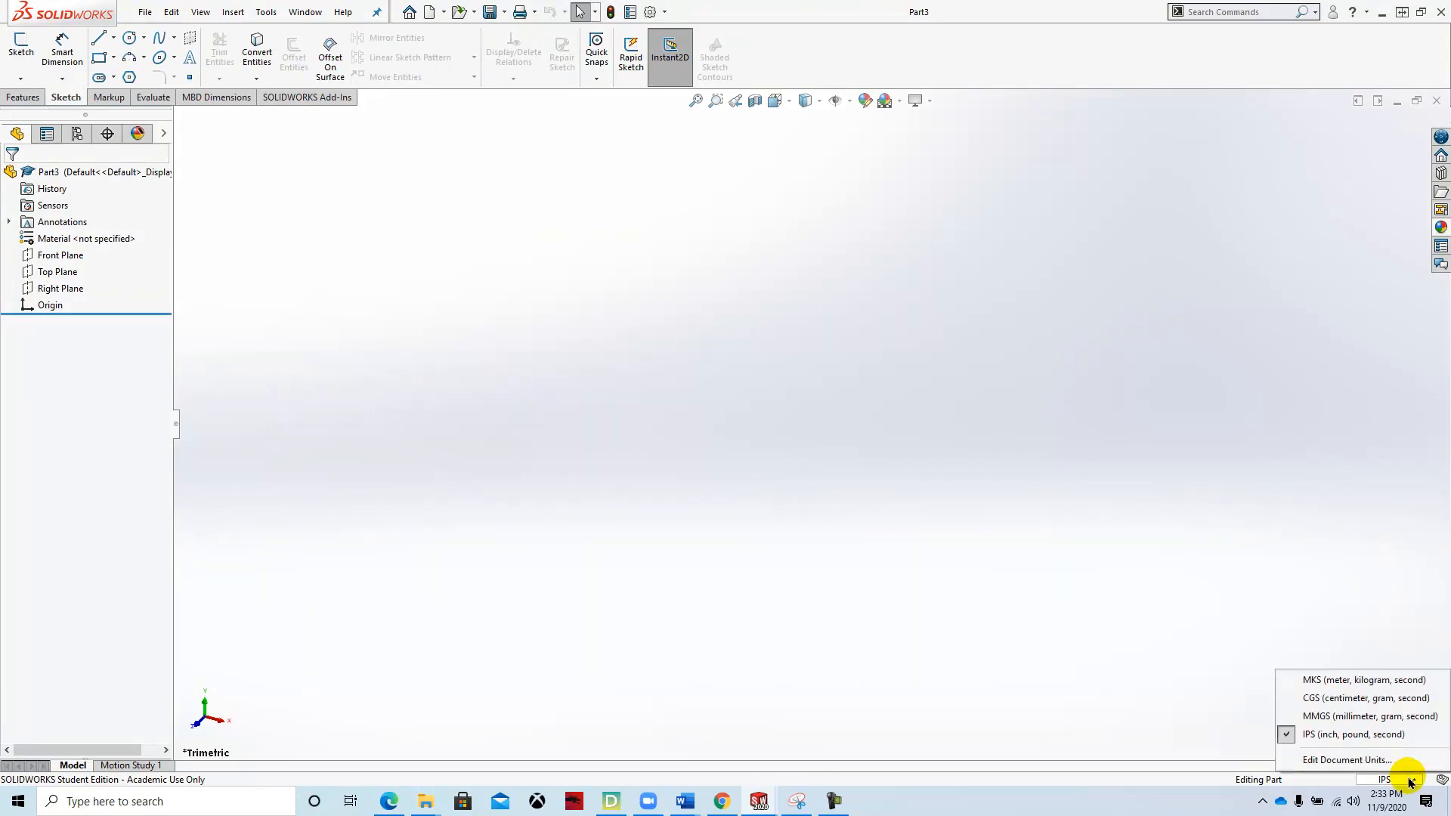
{"action": "left_click", "coordinate": [1355, 723]}
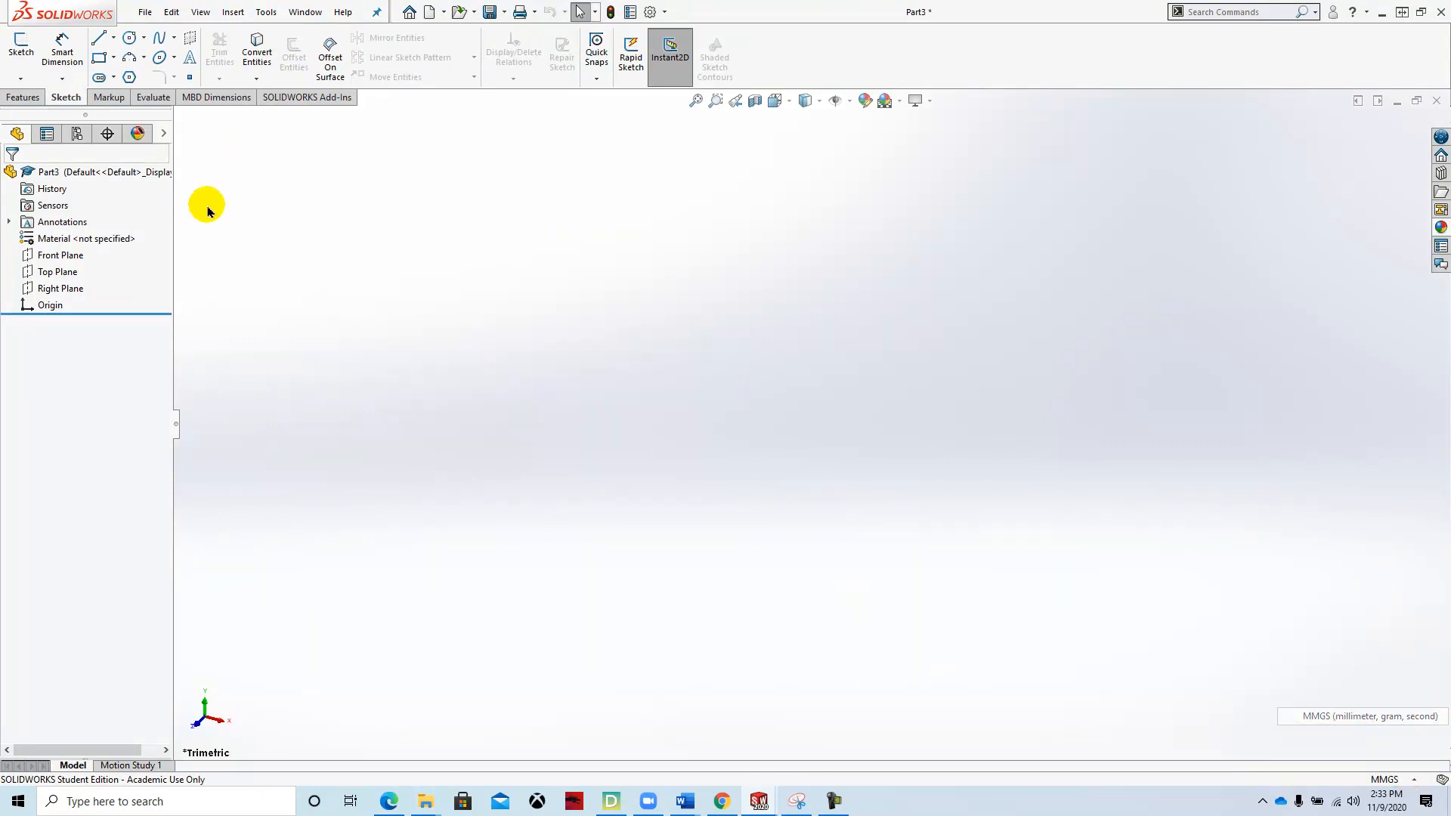
Start a sketch on the Front Plane and draw a horizontal line about 138 mm long from the origin.
{"action": "right_click", "coordinate": [71, 257]}
{"action": "left_click", "coordinate": [84, 228]}
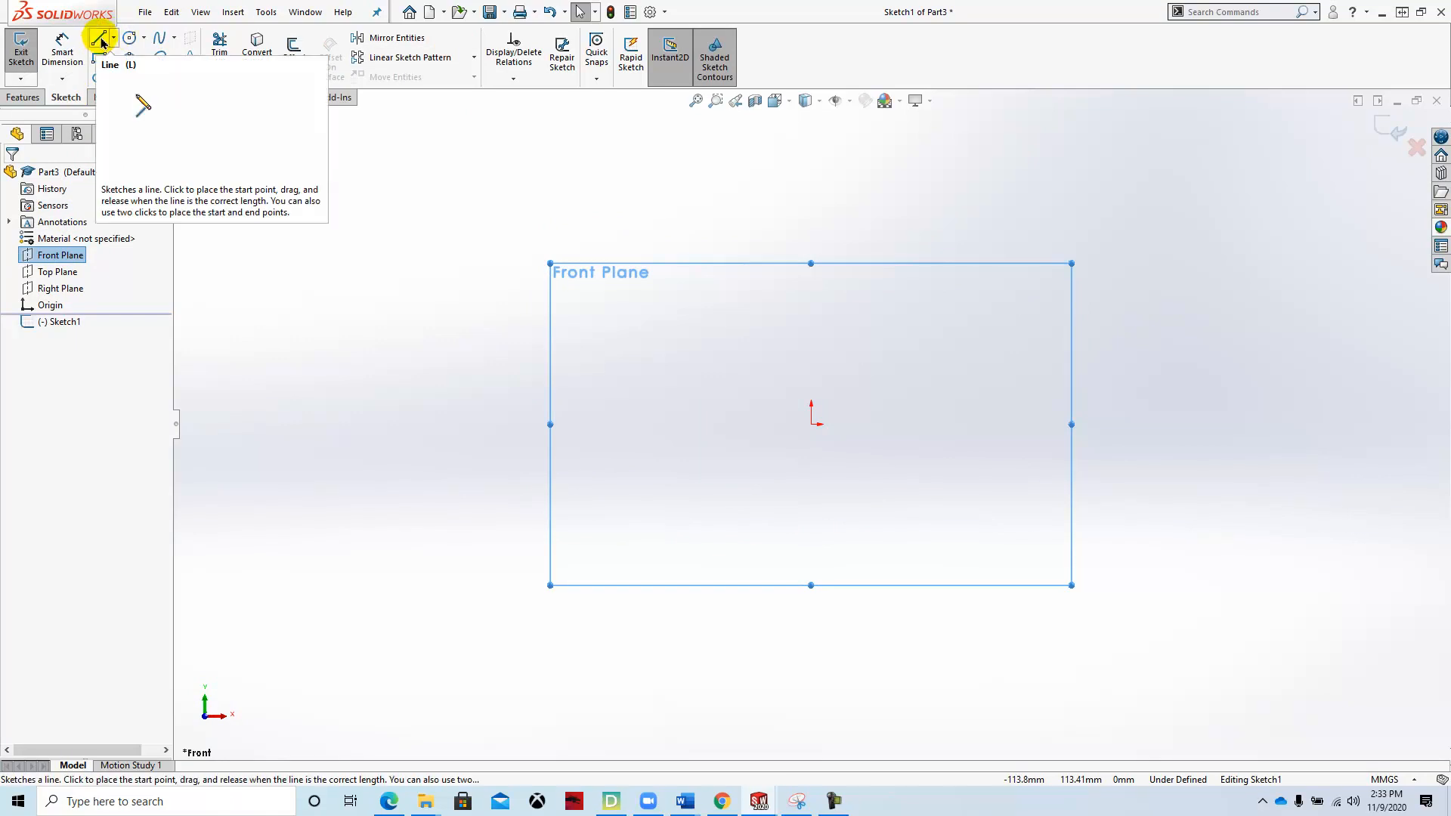
{"action": "left_click", "coordinate": [101, 42]}
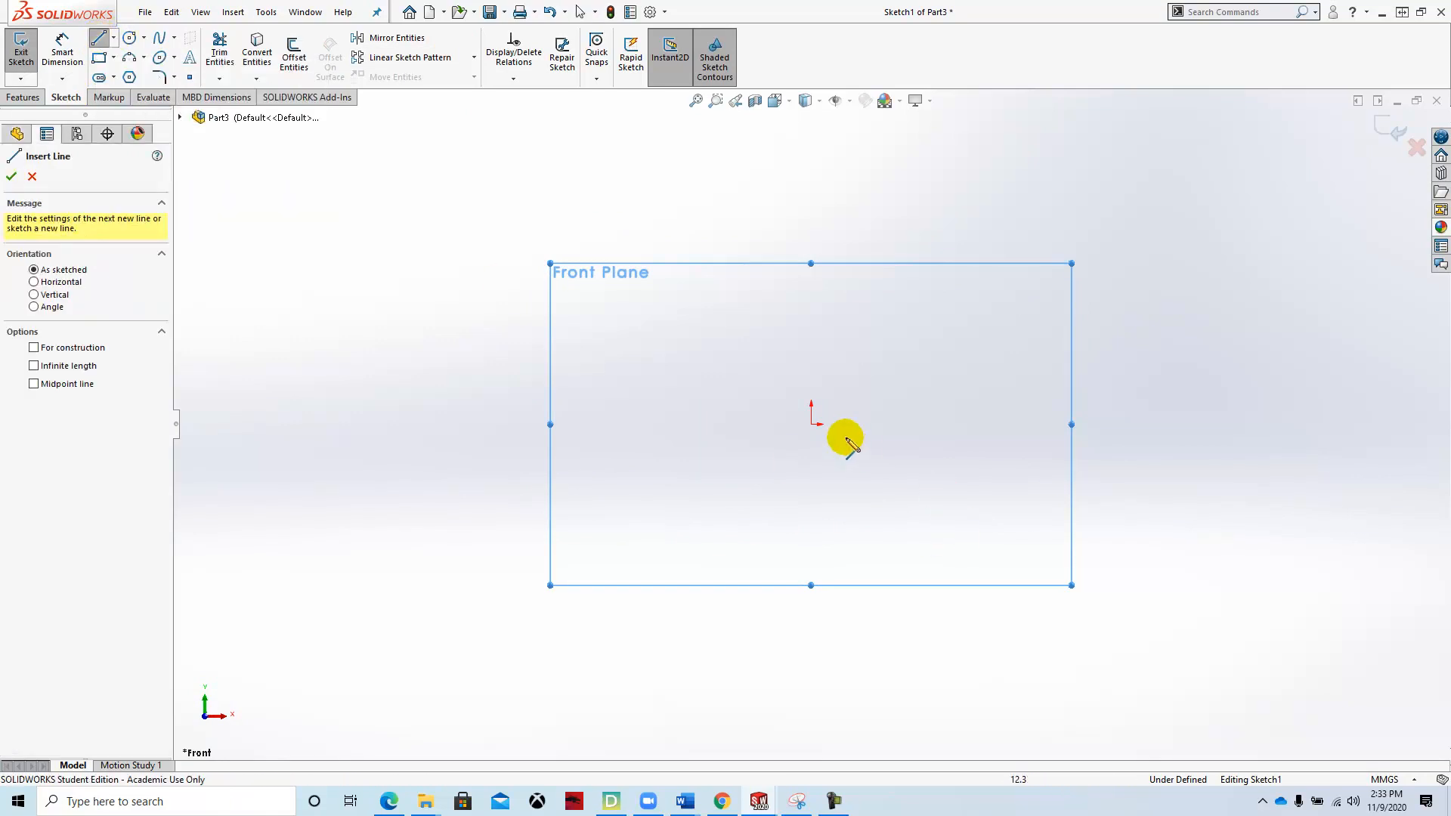
{"action": "left_click", "coordinate": [812, 423]}
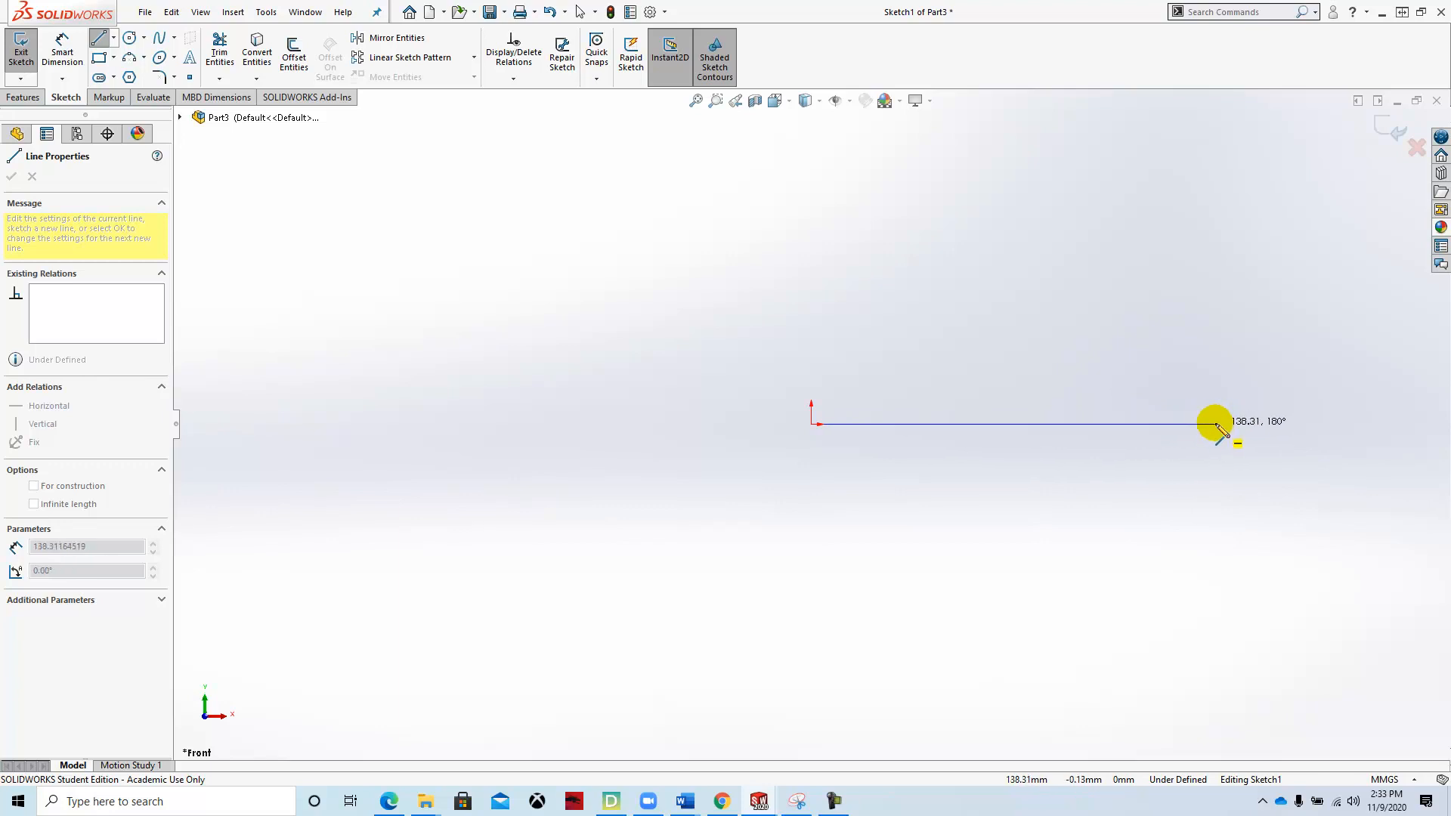
{"action": "left_click", "coordinate": [1215, 424]}
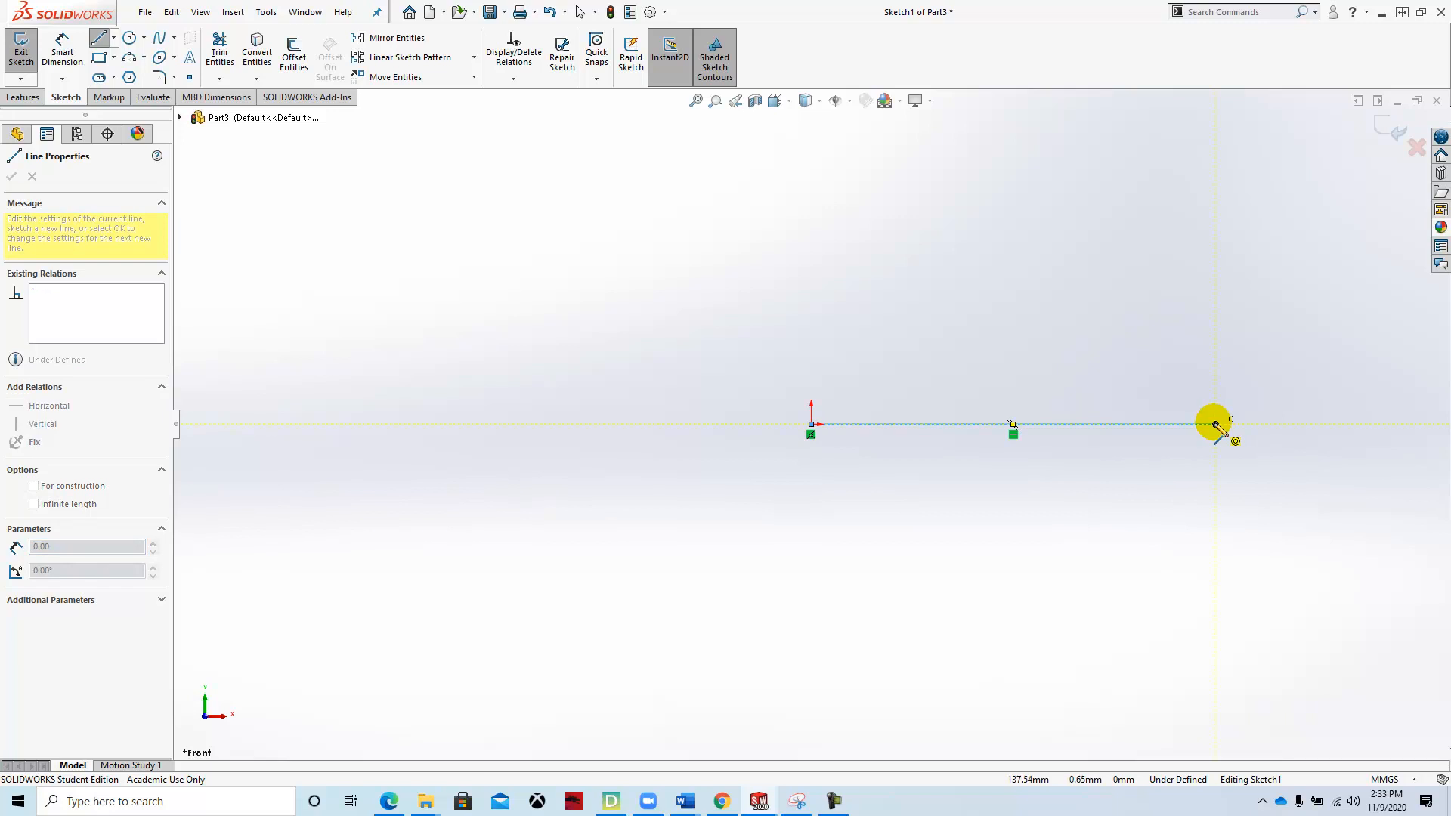
{"action": "key", "text": "Escape"}
{"action": "scroll", "coordinate": [998, 438], "scroll_direction": "up", "scroll_amount": 1}
{"action": "scroll", "coordinate": [998, 443], "scroll_direction": "down", "scroll_amount": 3}
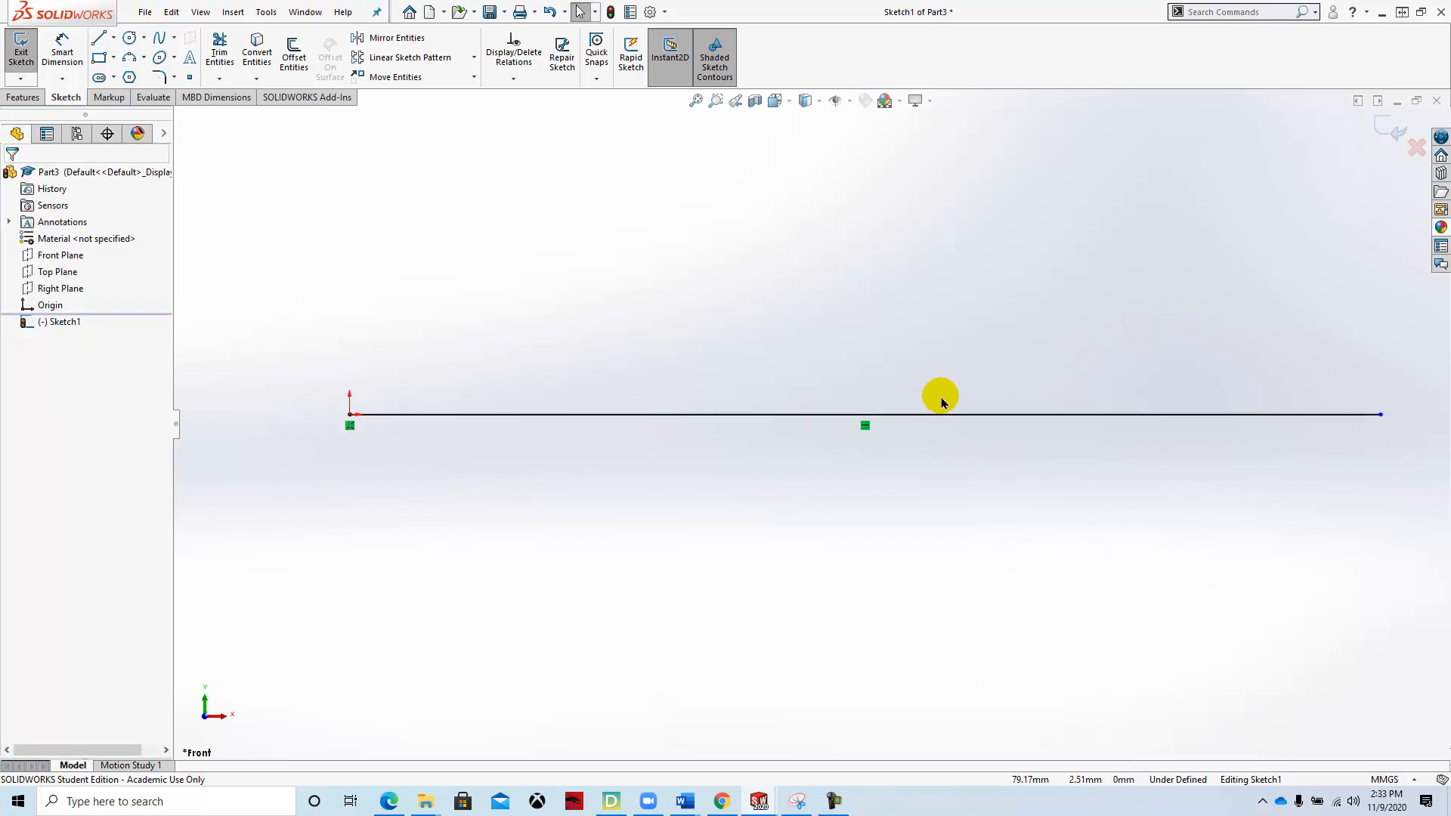
Check the Jaw Screw dimensions in the bench vice PDF in Chrome, and return to the part sketch in SOLIDWORKS.
{"action": "left_click", "coordinate": [721, 799]}
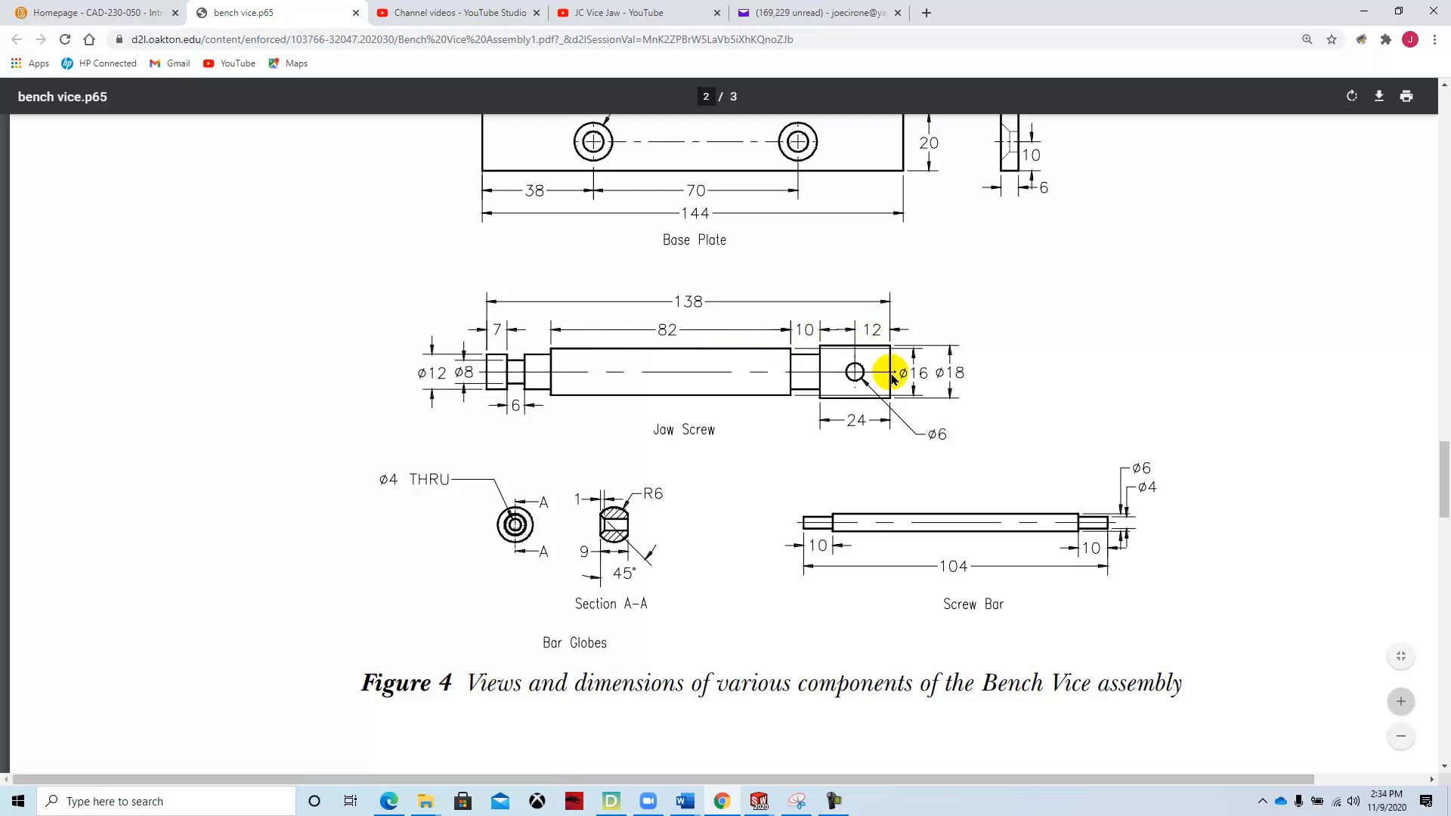
{"action": "left_click", "coordinate": [759, 802]}
{"action": "left_click", "coordinate": [1058, 748]}
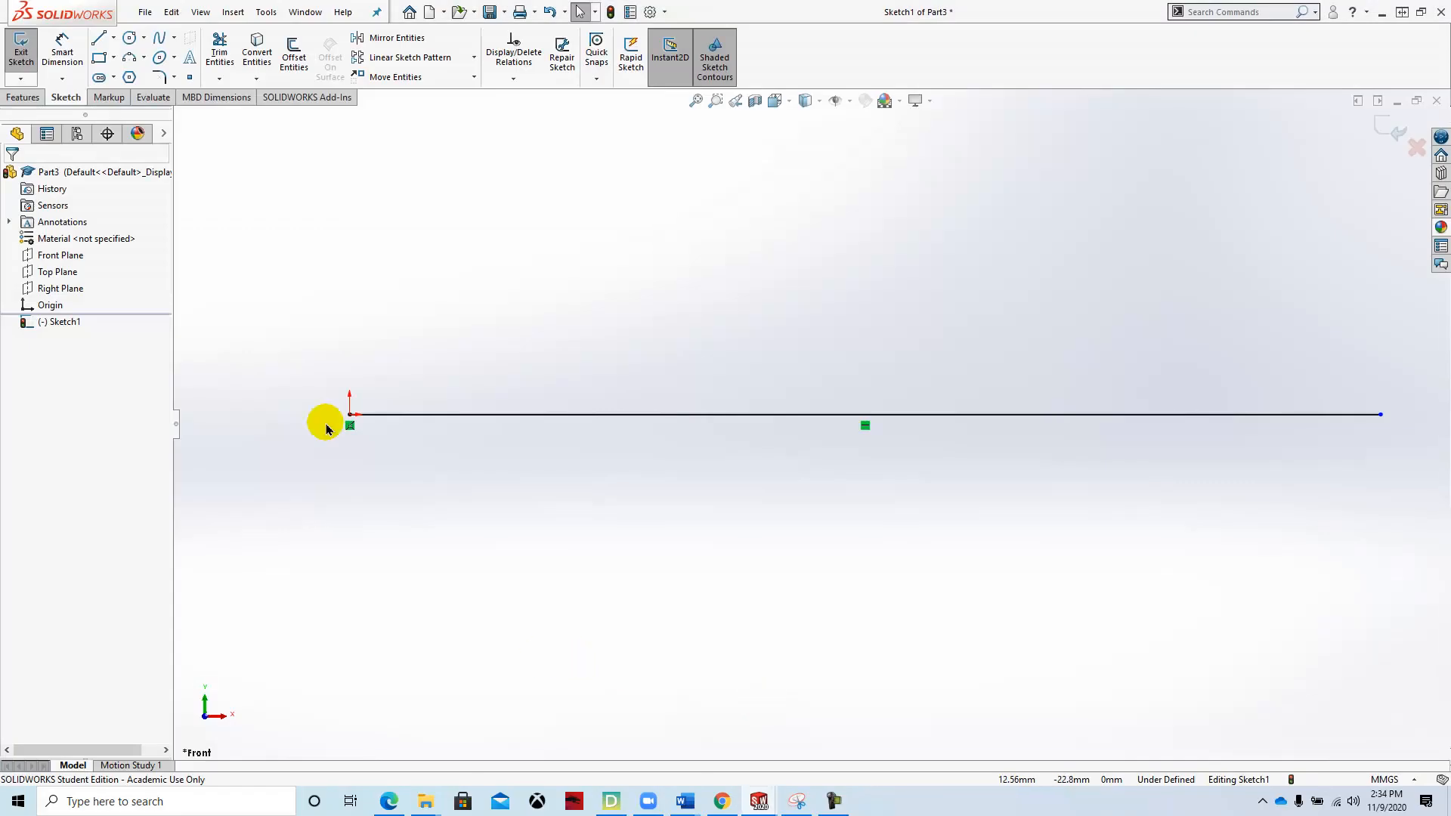
From the origin, sketch an edge about 6 mm high, a collar about 4.6 mm long, a shallow groove and a shoulder about 7.8 mm long.
{"action": "left_click", "coordinate": [98, 37]}
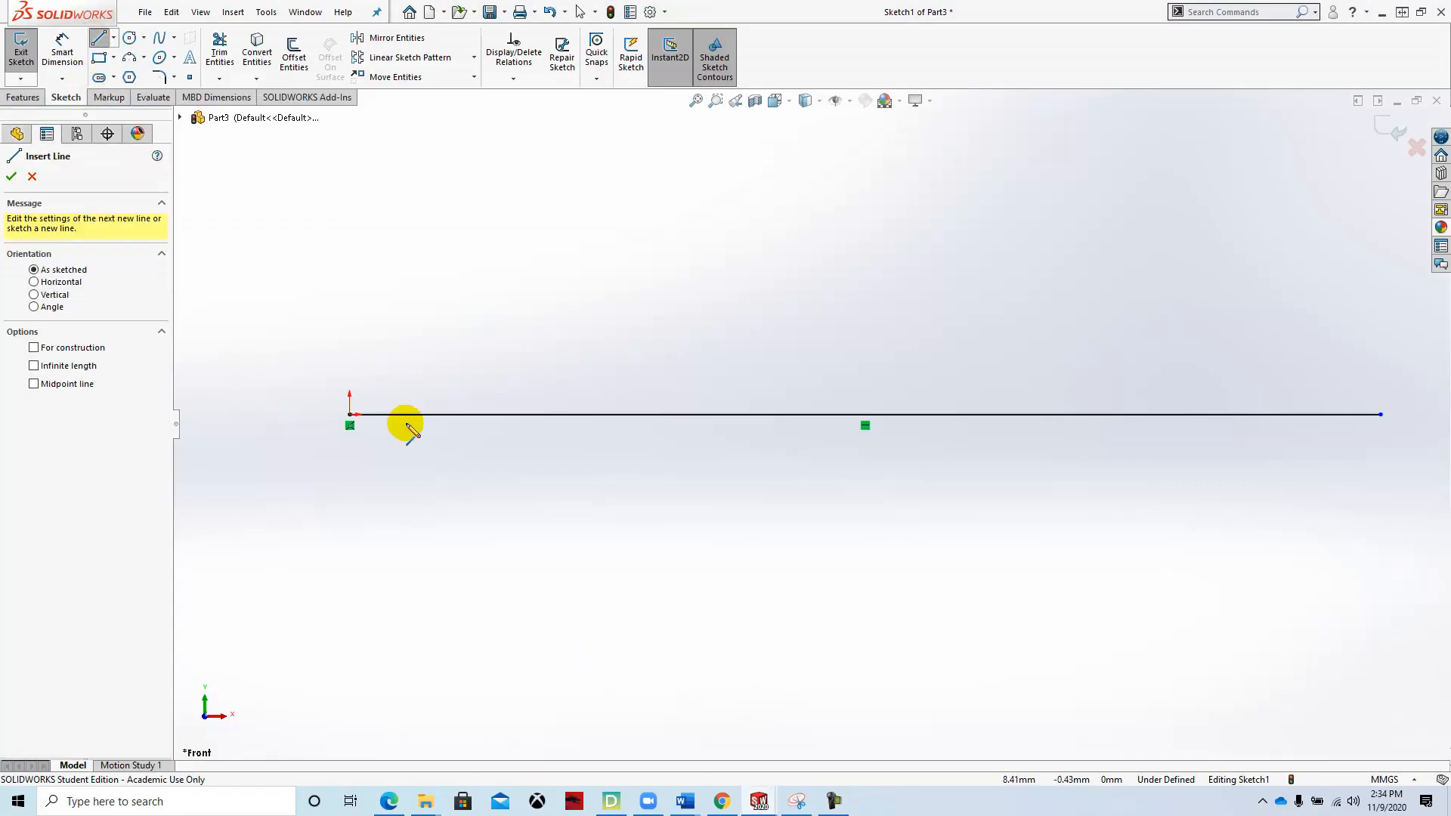
{"action": "left_click", "coordinate": [350, 414]}
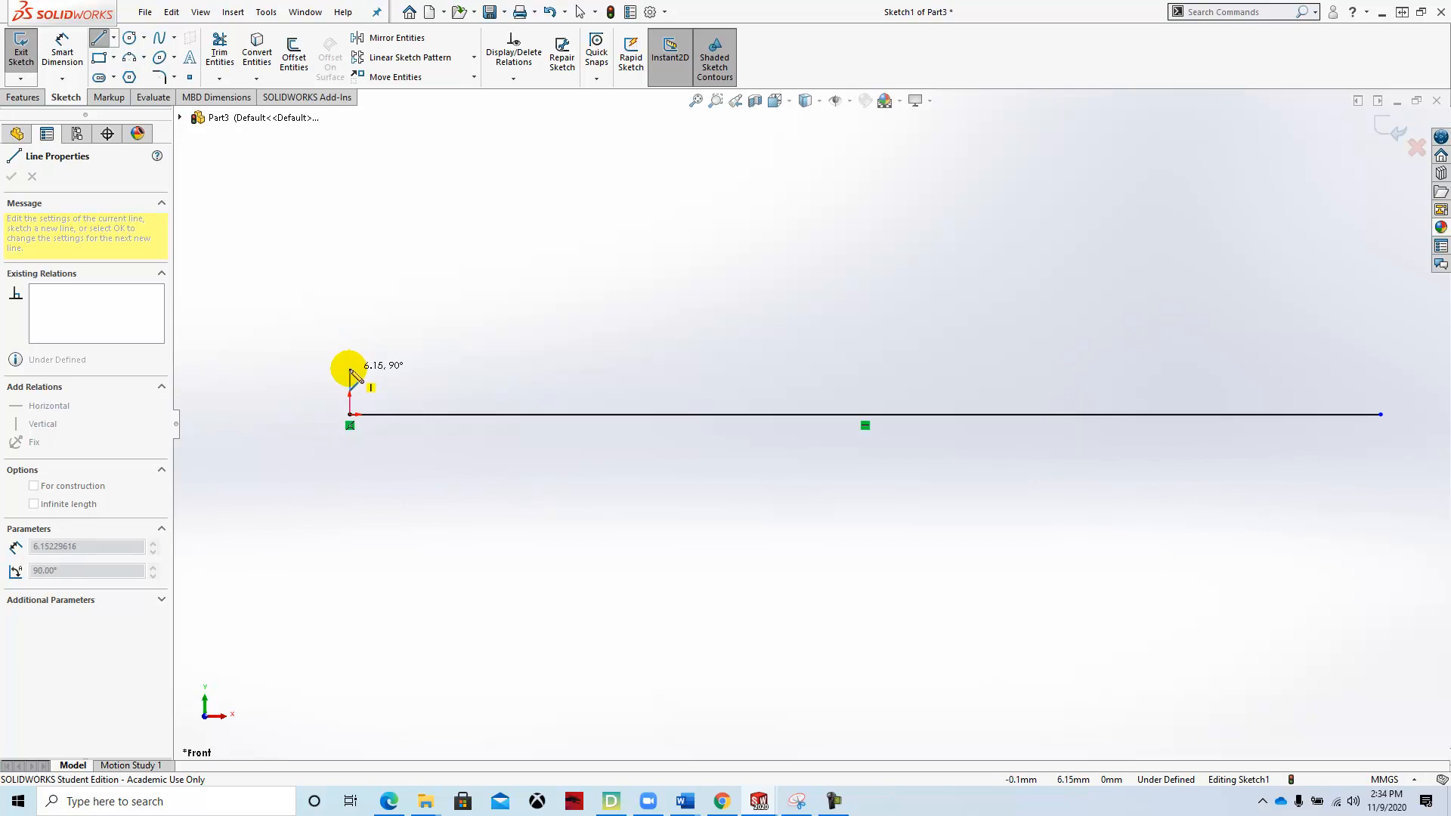
{"action": "left_click", "coordinate": [350, 368]}
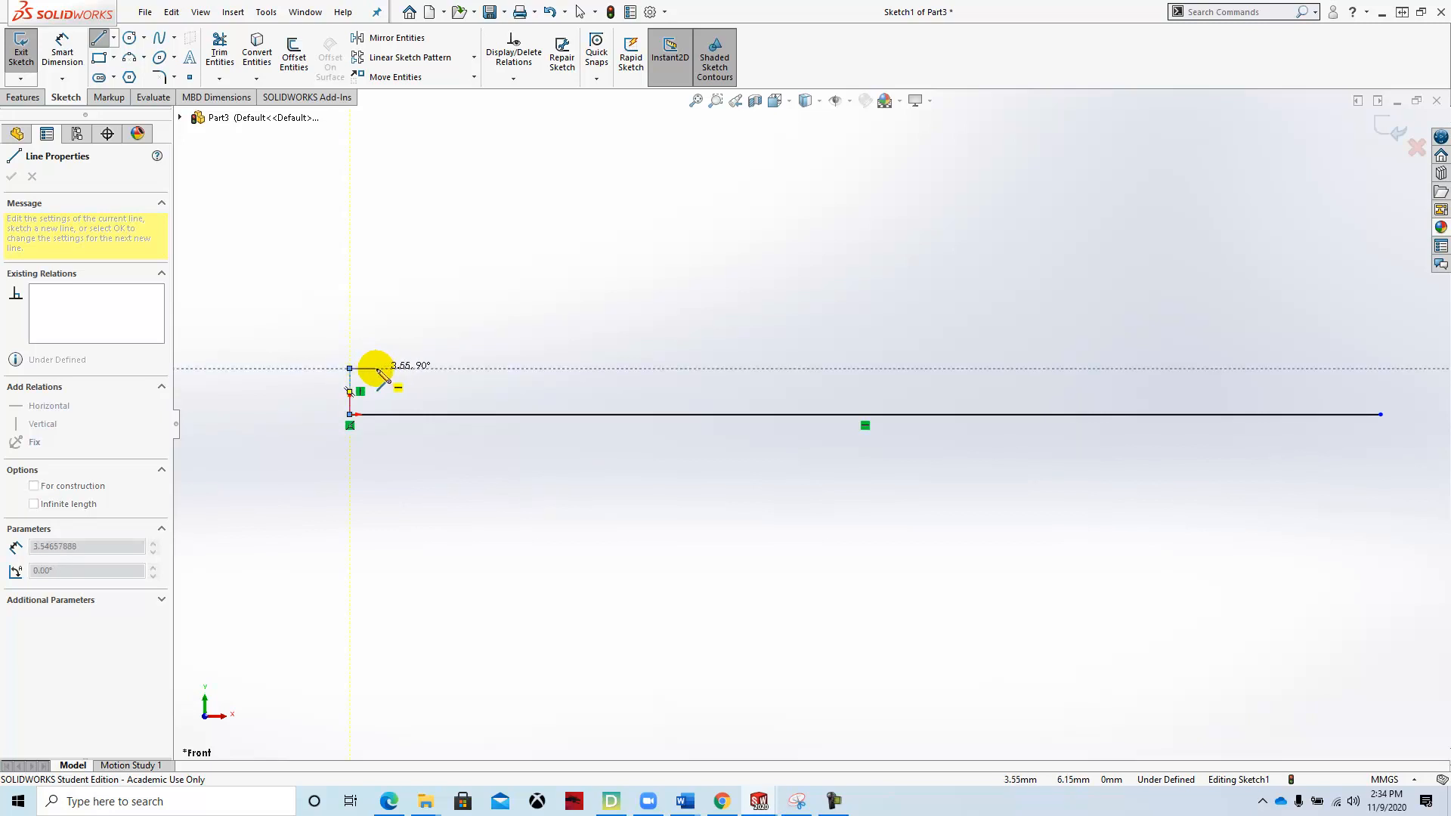
{"action": "left_click", "coordinate": [384, 369]}
{"action": "left_click", "coordinate": [384, 381]}
{"action": "left_click", "coordinate": [420, 381]}
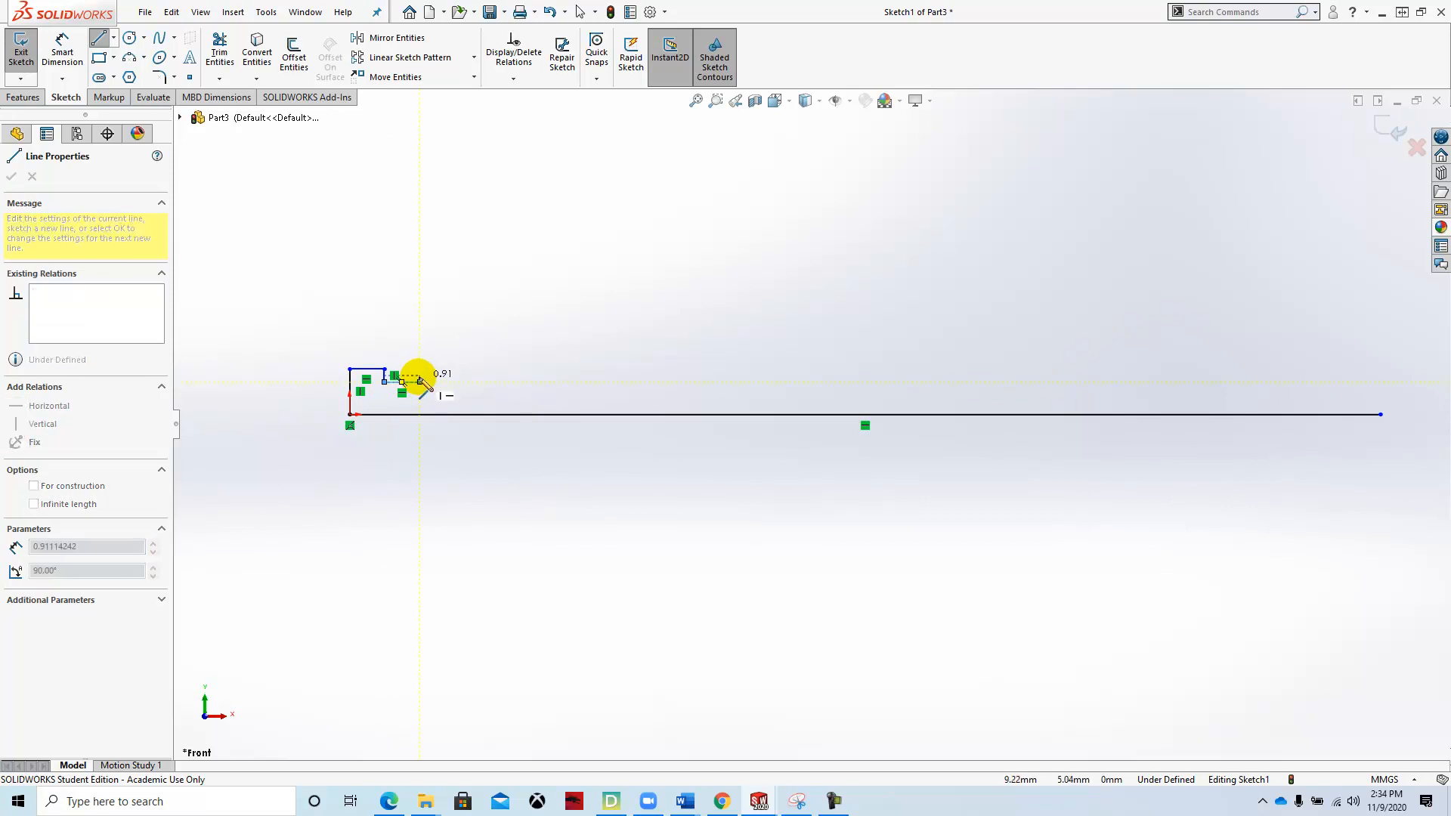
{"action": "left_click", "coordinate": [420, 368]}
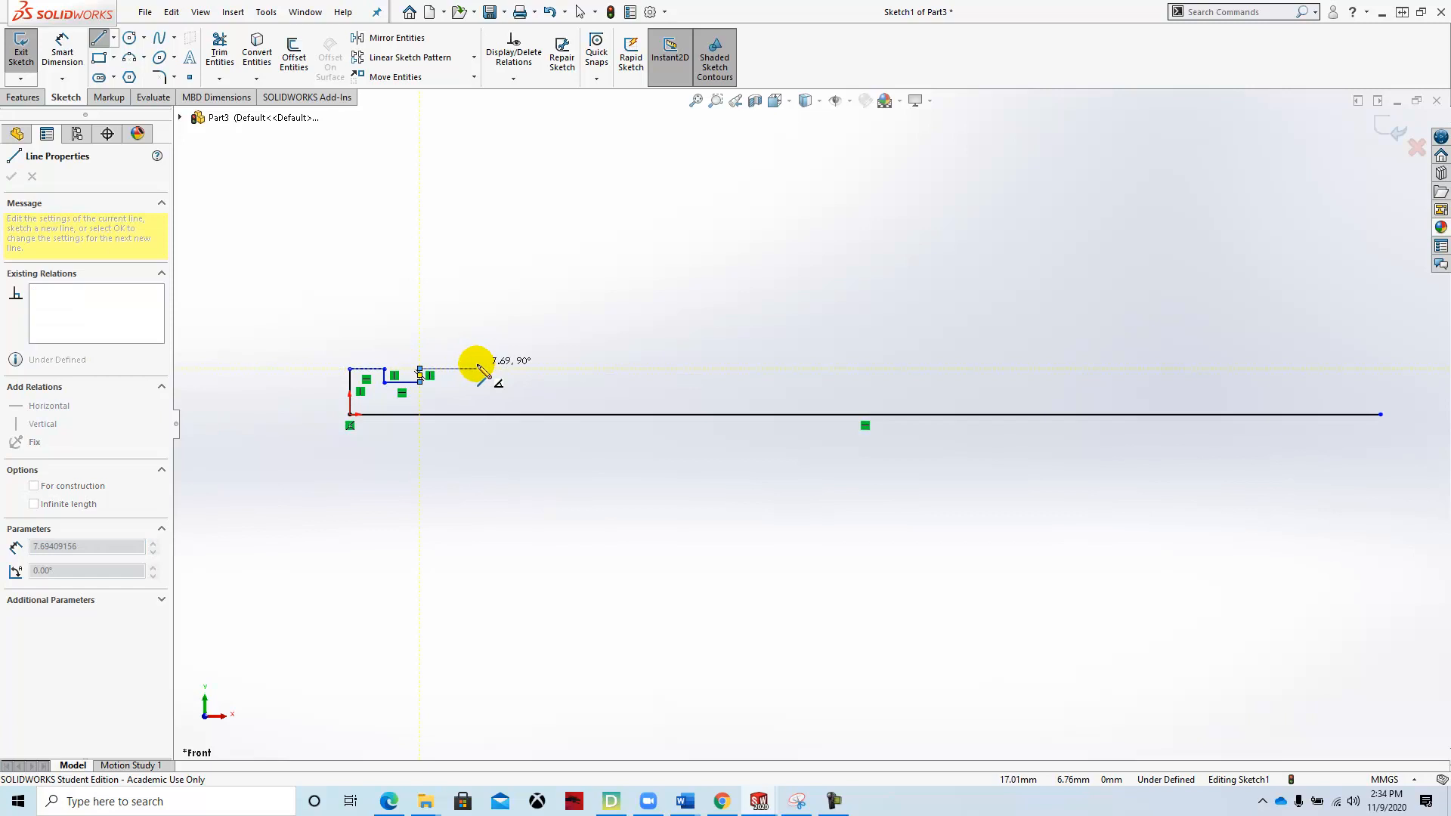
{"action": "left_click", "coordinate": [478, 368]}
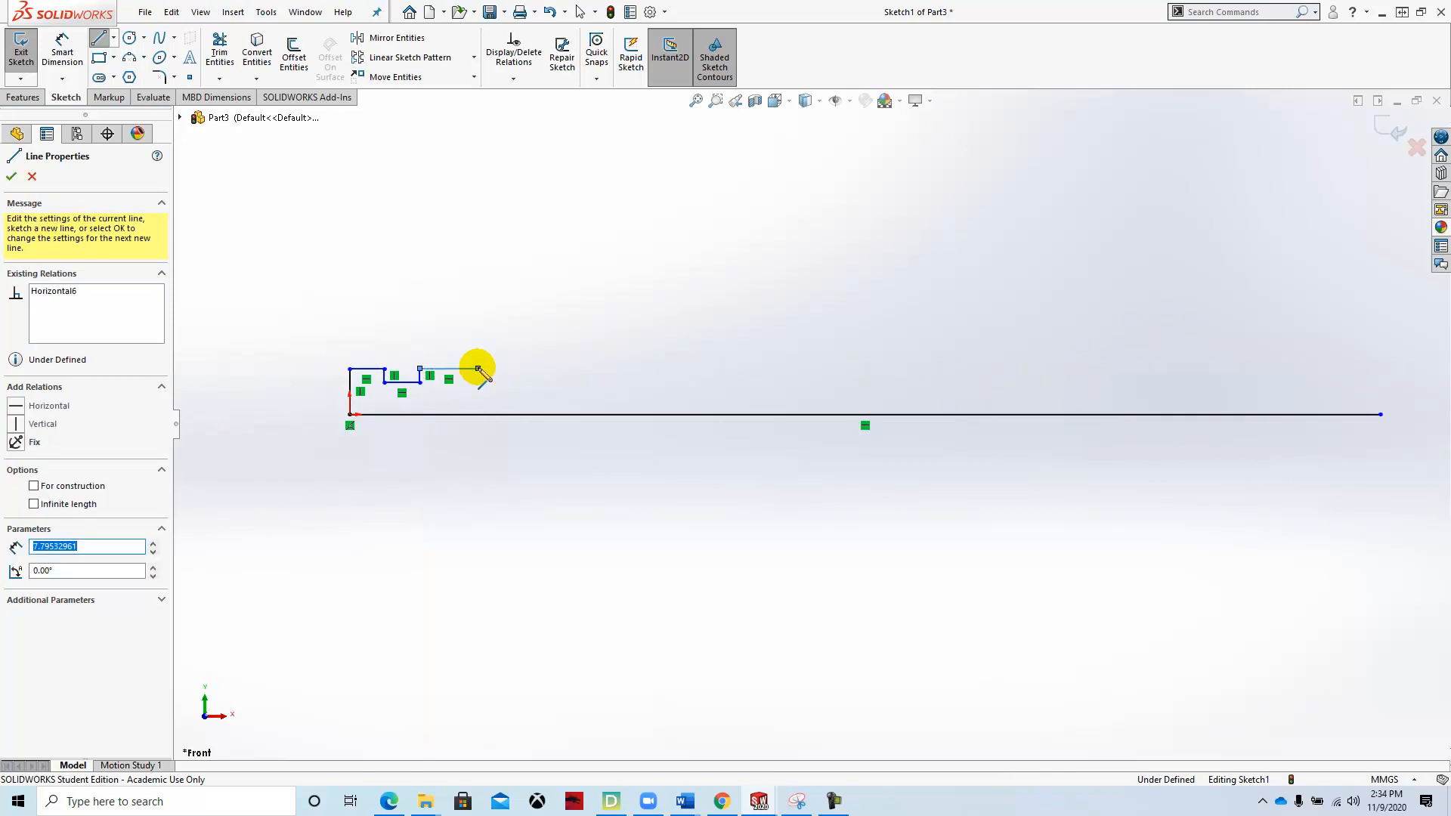
Continue the profile with a long raised body, a short neck at shoulder height and a taller head, ending on the base line.
{"action": "left_click", "coordinate": [478, 353]}
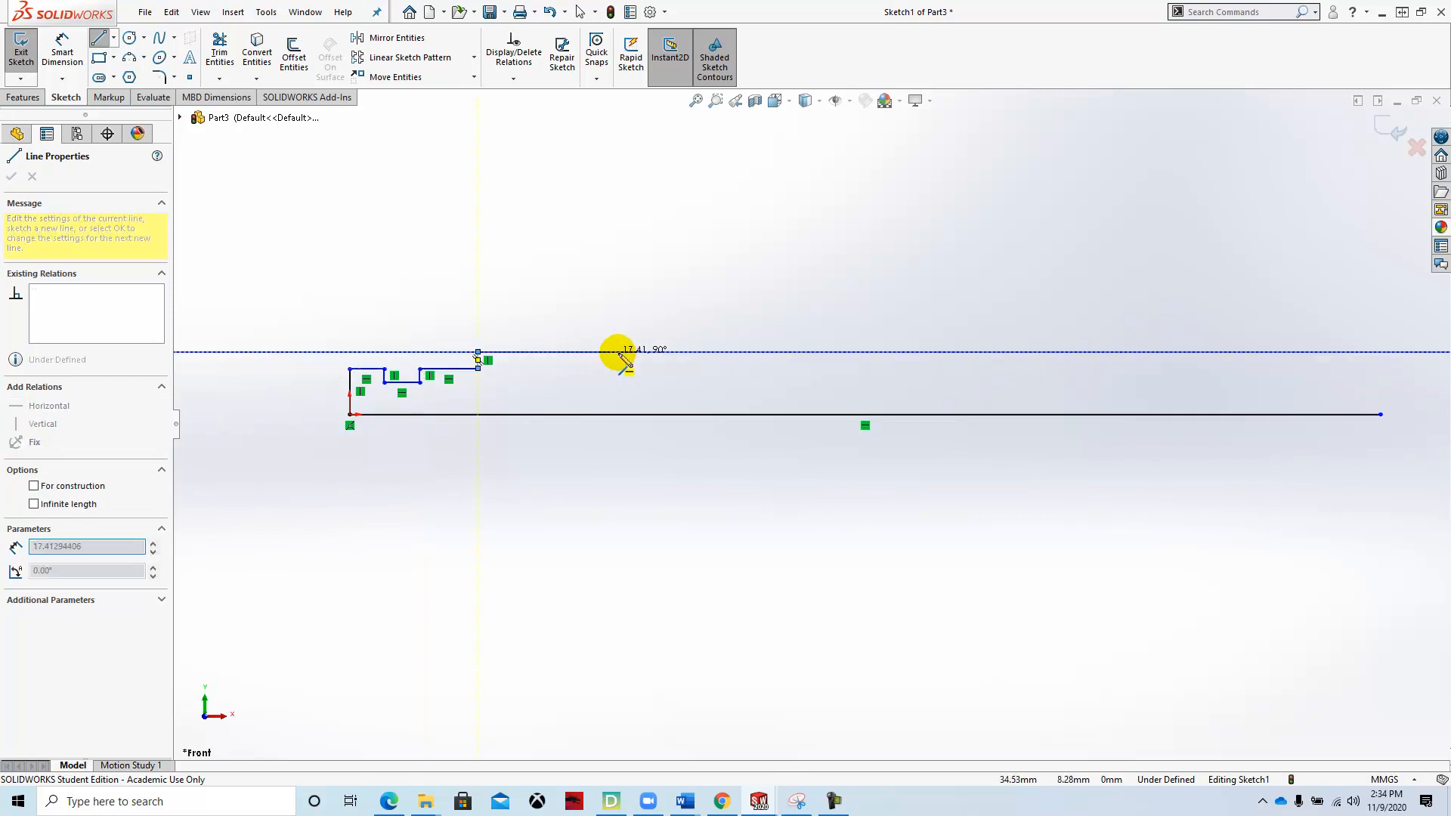
{"action": "left_click", "coordinate": [1062, 352]}
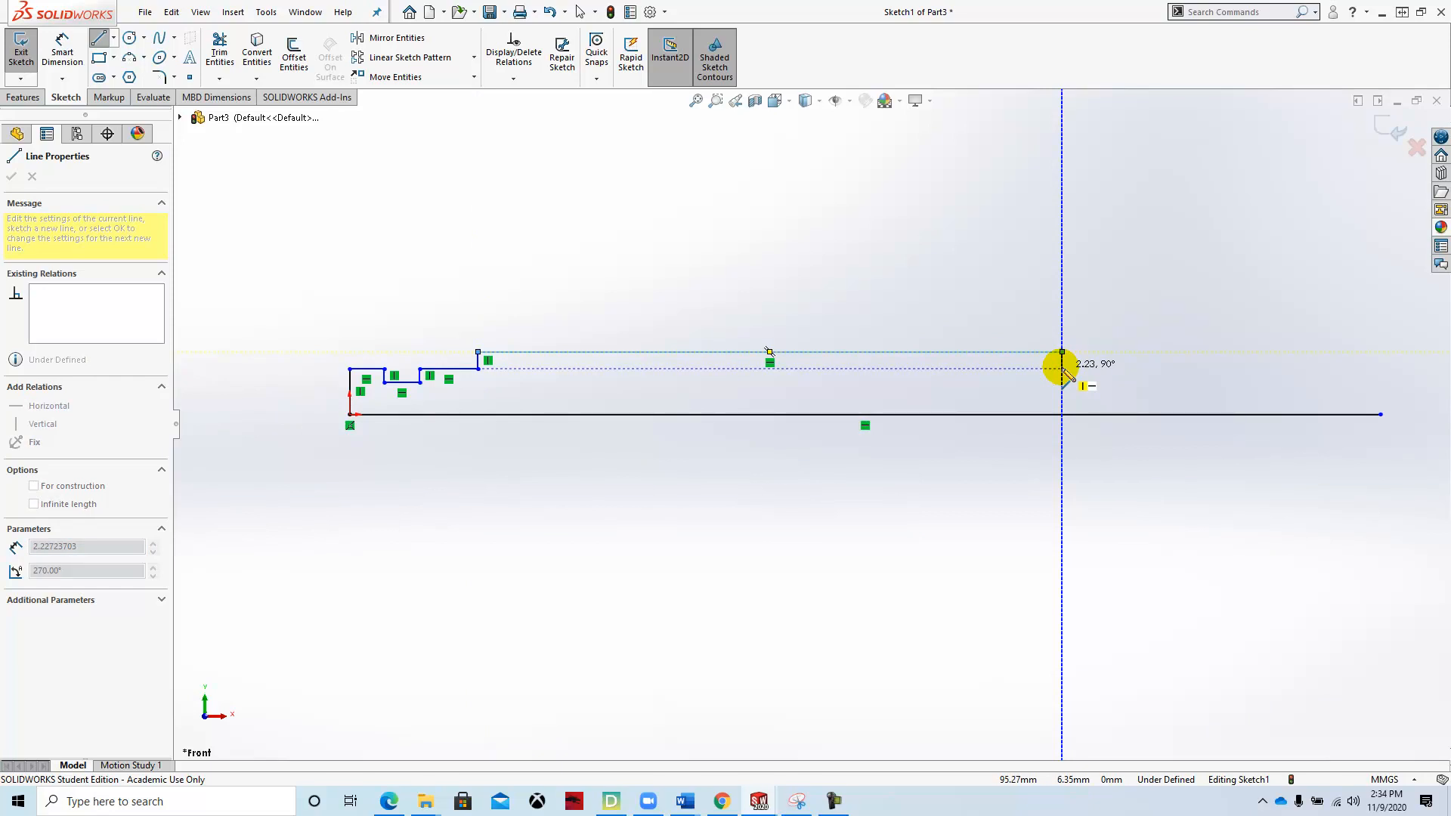
{"action": "left_click", "coordinate": [1063, 369]}
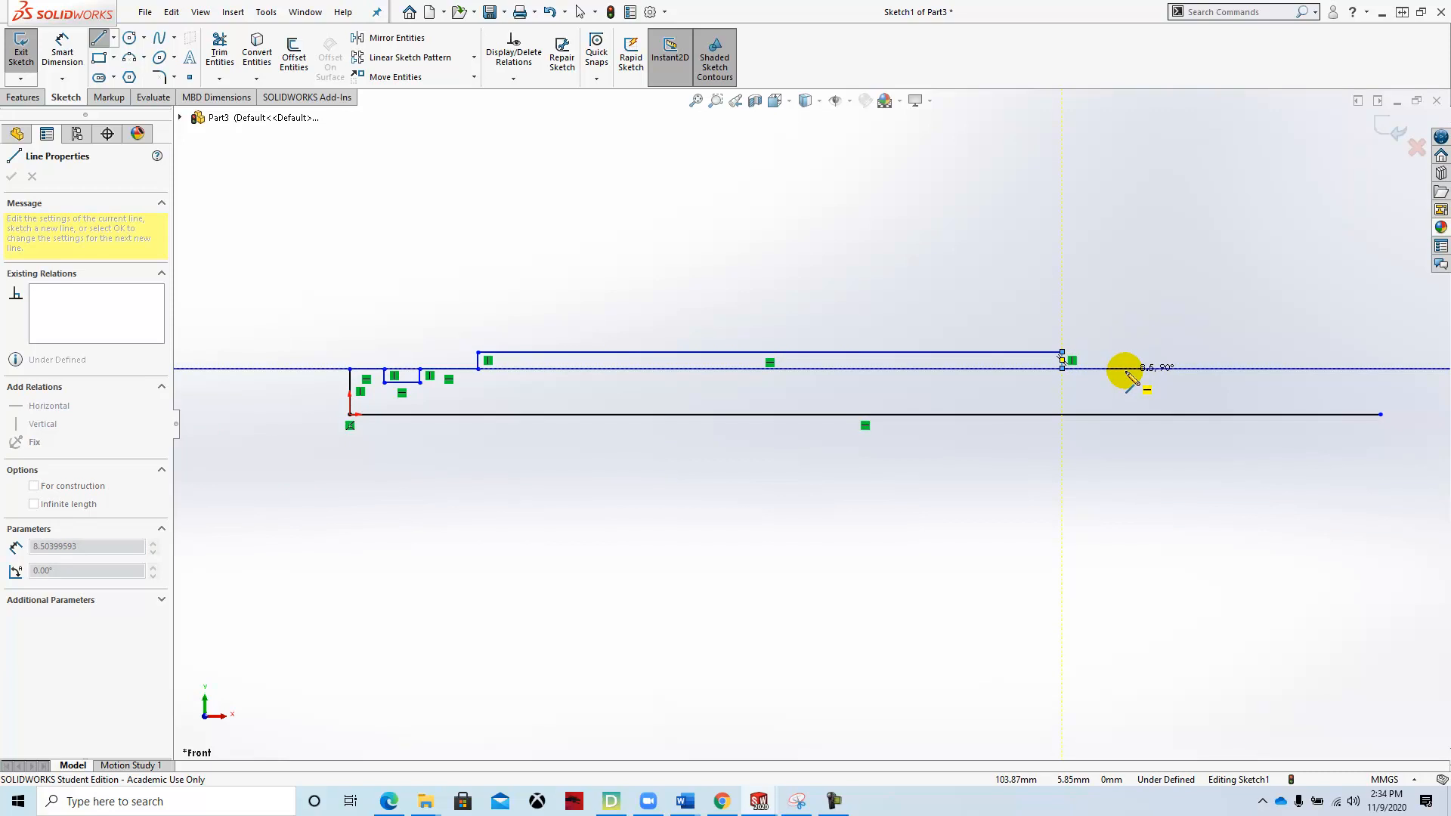
{"action": "left_click", "coordinate": [1125, 369]}
{"action": "left_click", "coordinate": [1125, 334]}
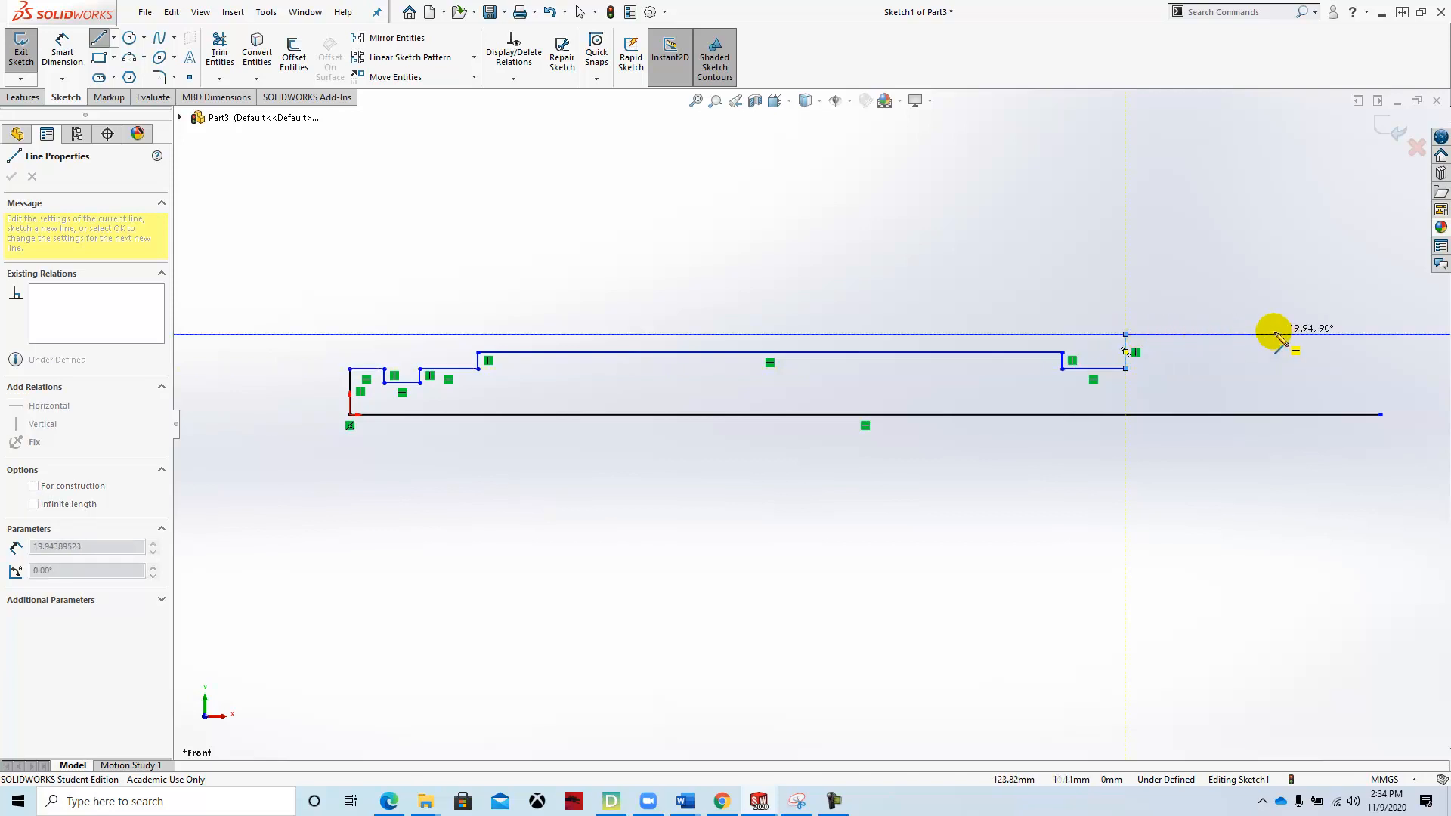
{"action": "left_click", "coordinate": [1337, 334]}
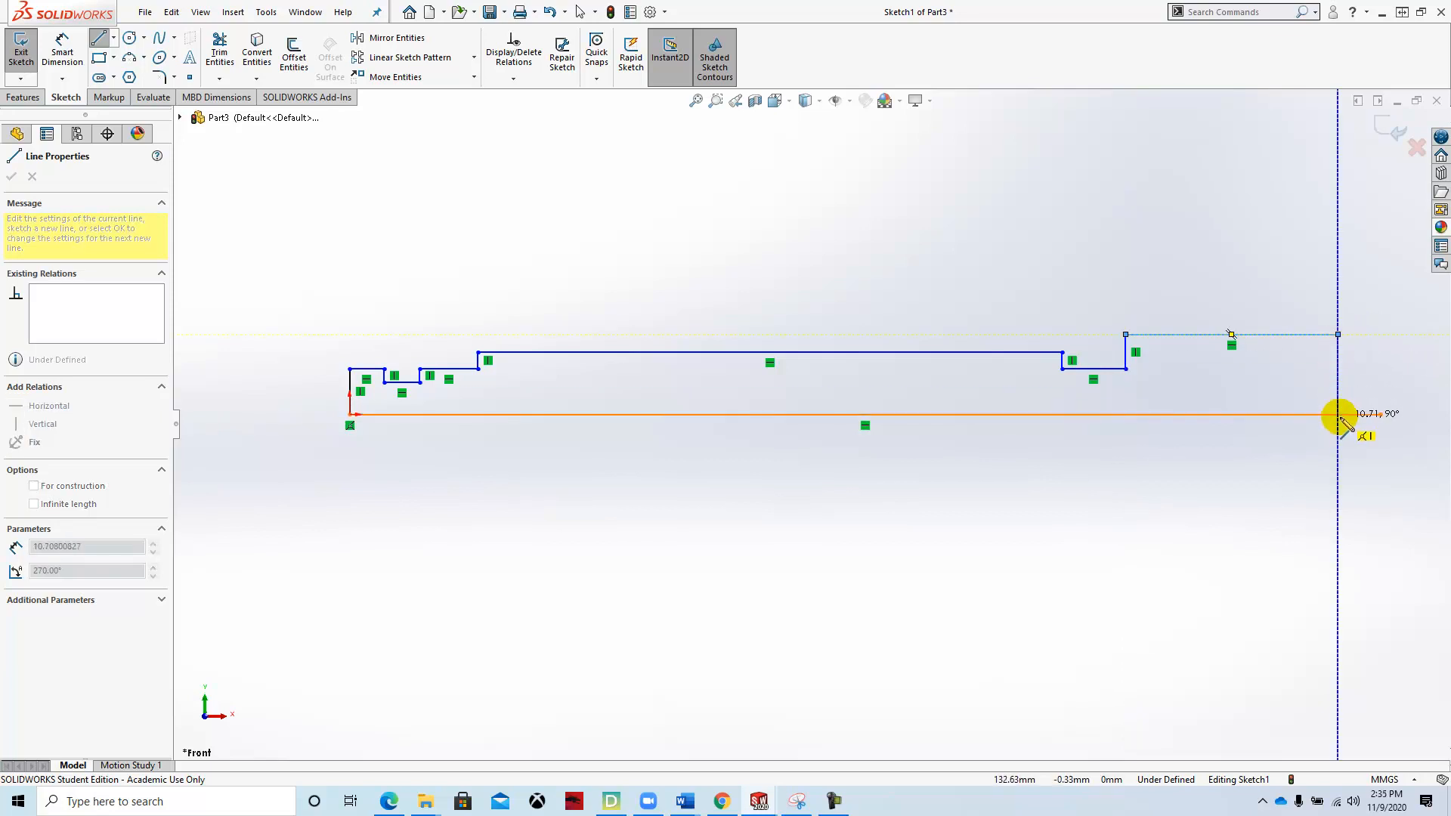
{"action": "left_click", "coordinate": [1337, 414]}
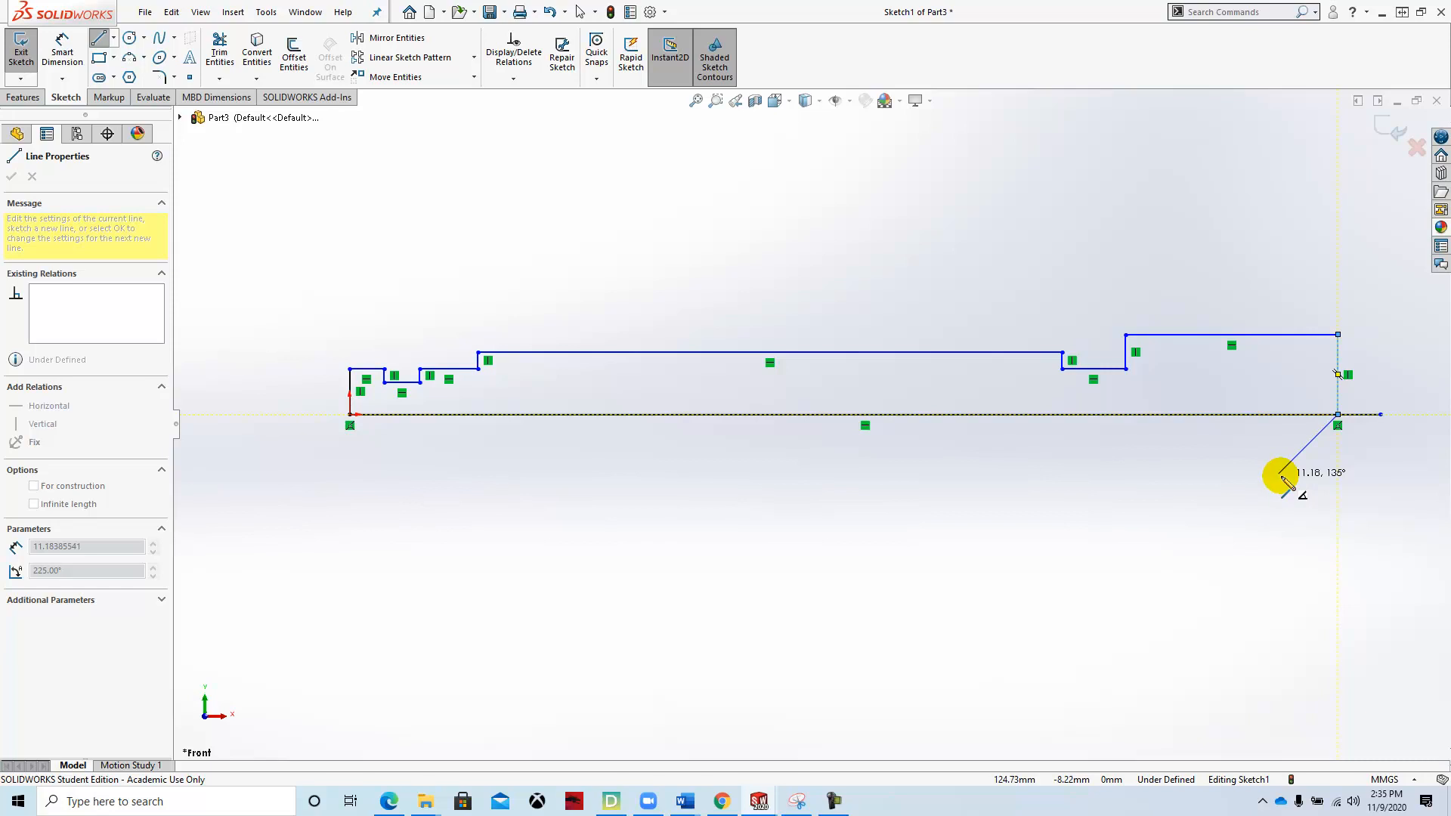
{"action": "key", "text": "Escape"}
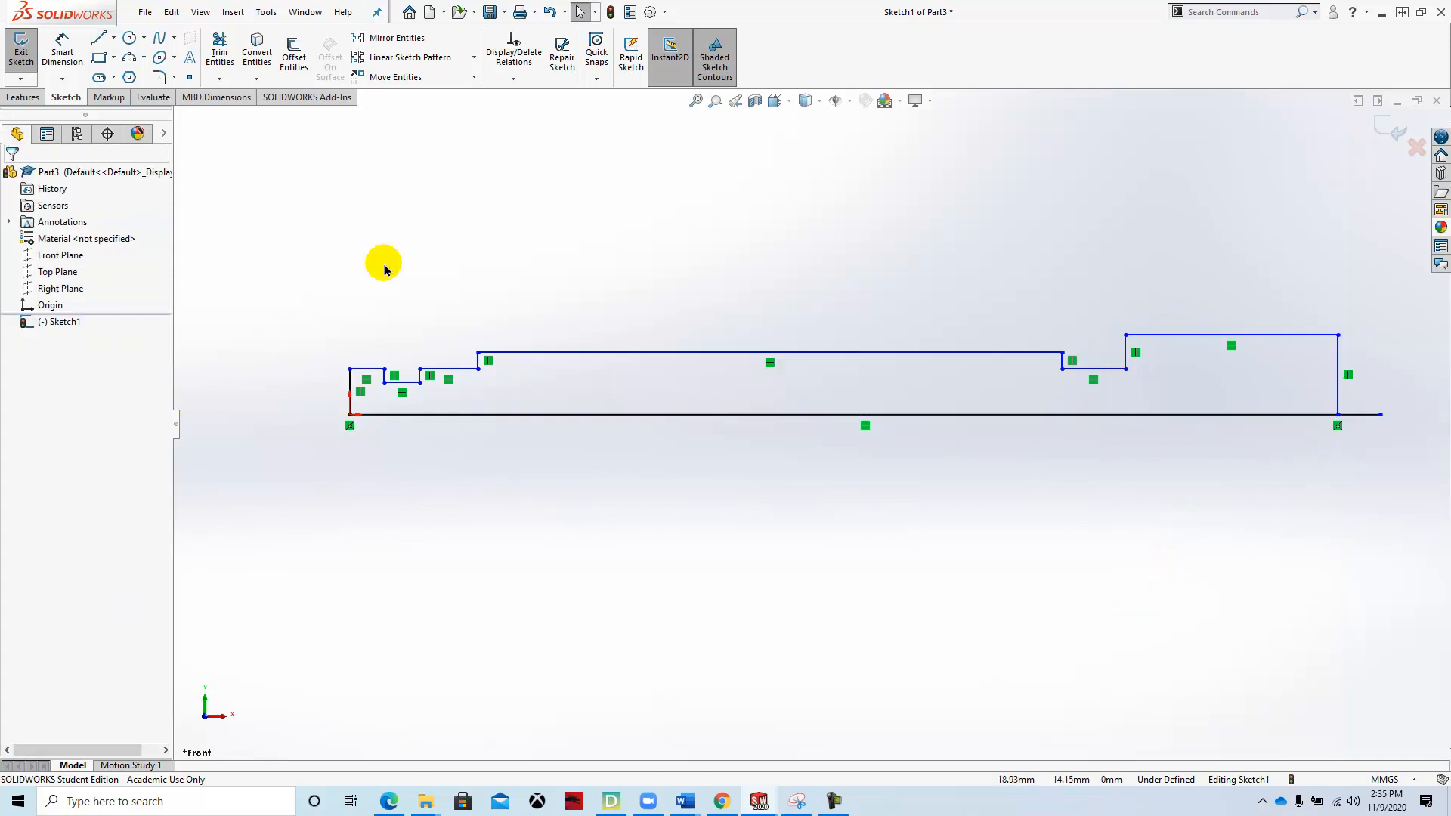
Trim the end of the base line that extends past the head with Power trim.
{"action": "left_click", "coordinate": [219, 51]}
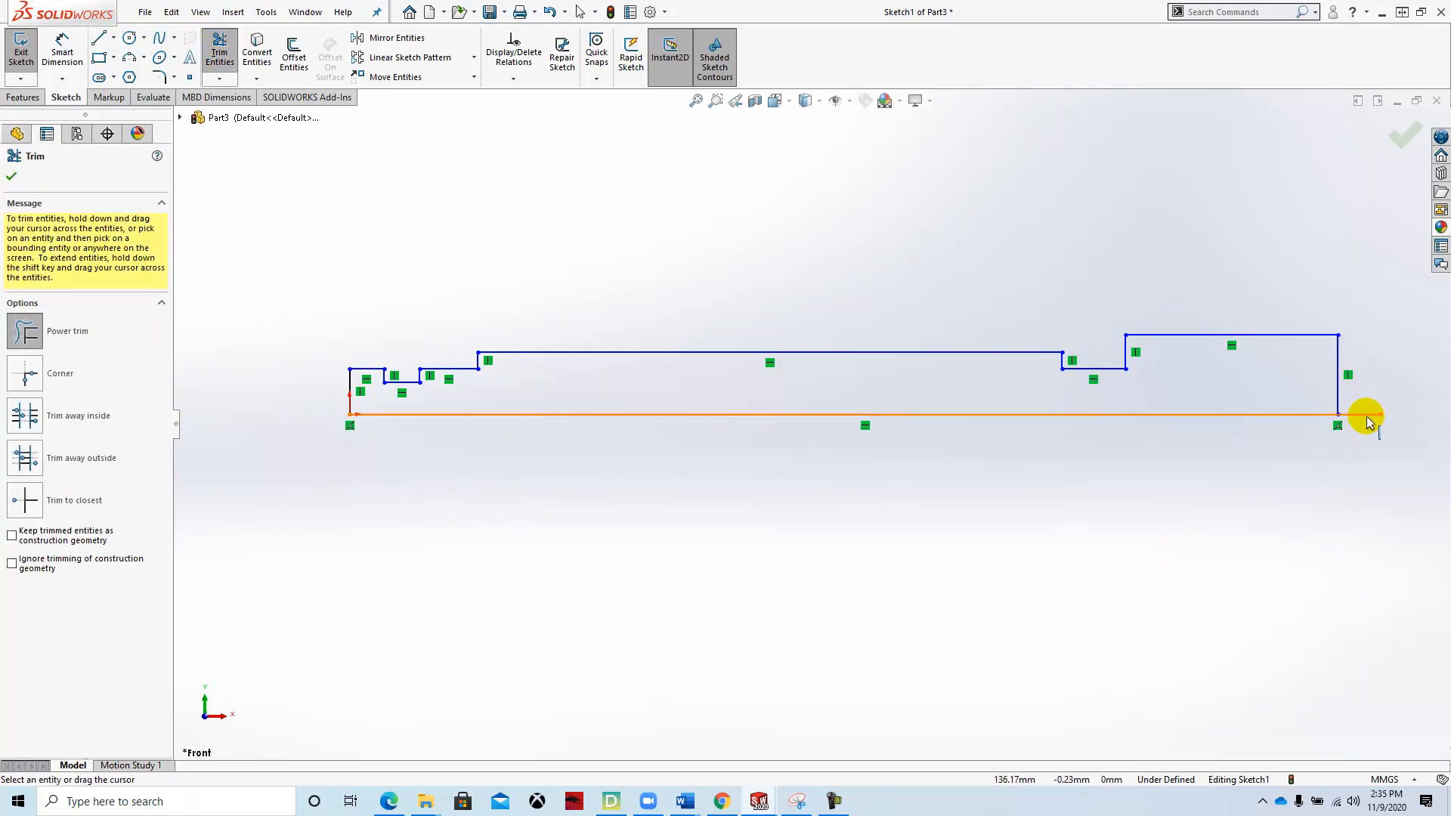
{"action": "left_click_drag", "start_coordinate": [1375, 382], "coordinate": [1368, 420]}
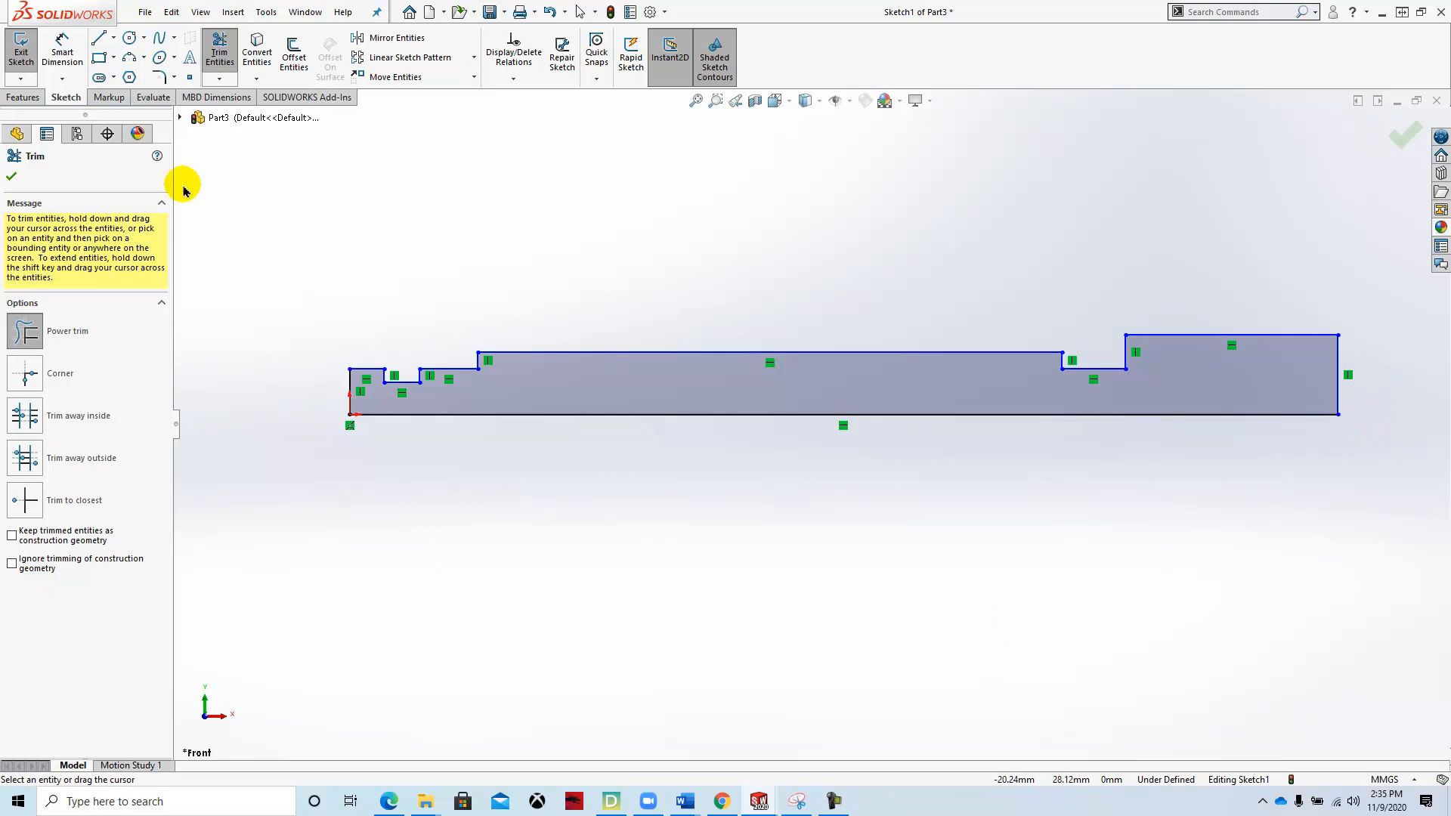
{"action": "left_click", "coordinate": [11, 176]}
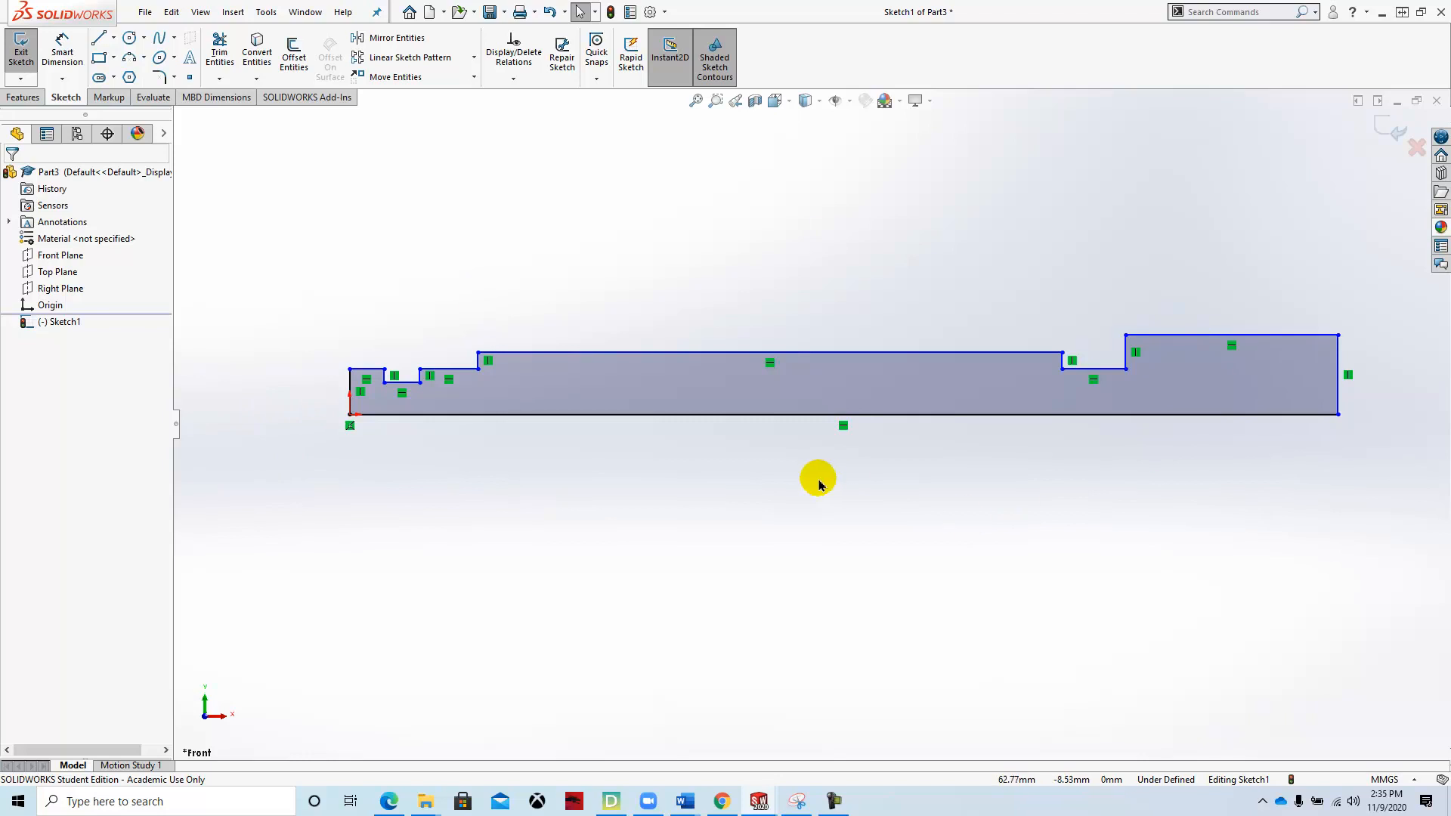
{"action": "left_click", "coordinate": [65, 56]}
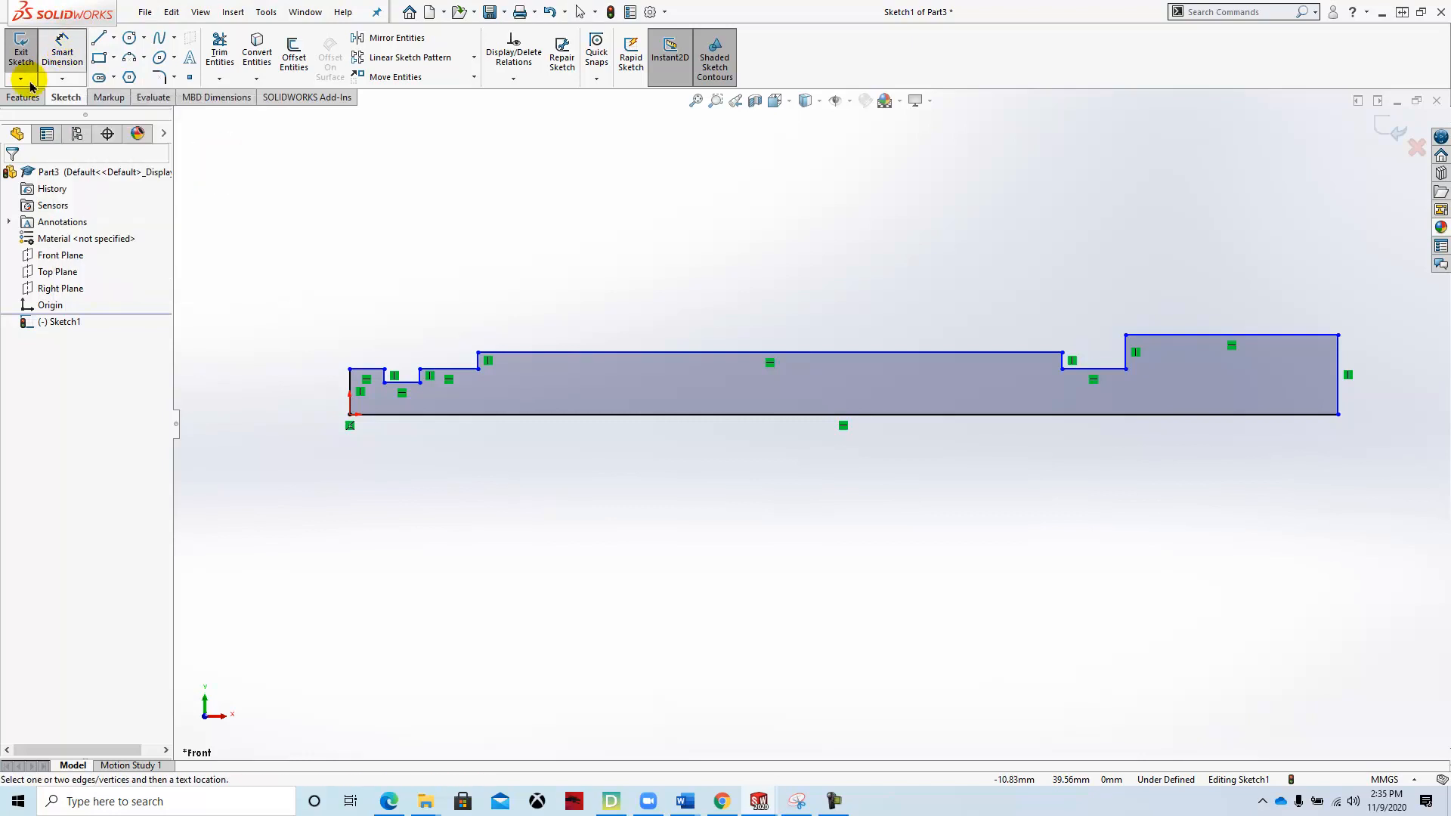
{"action": "left_click", "coordinate": [361, 369]}
{"action": "left_click", "coordinate": [367, 414]}
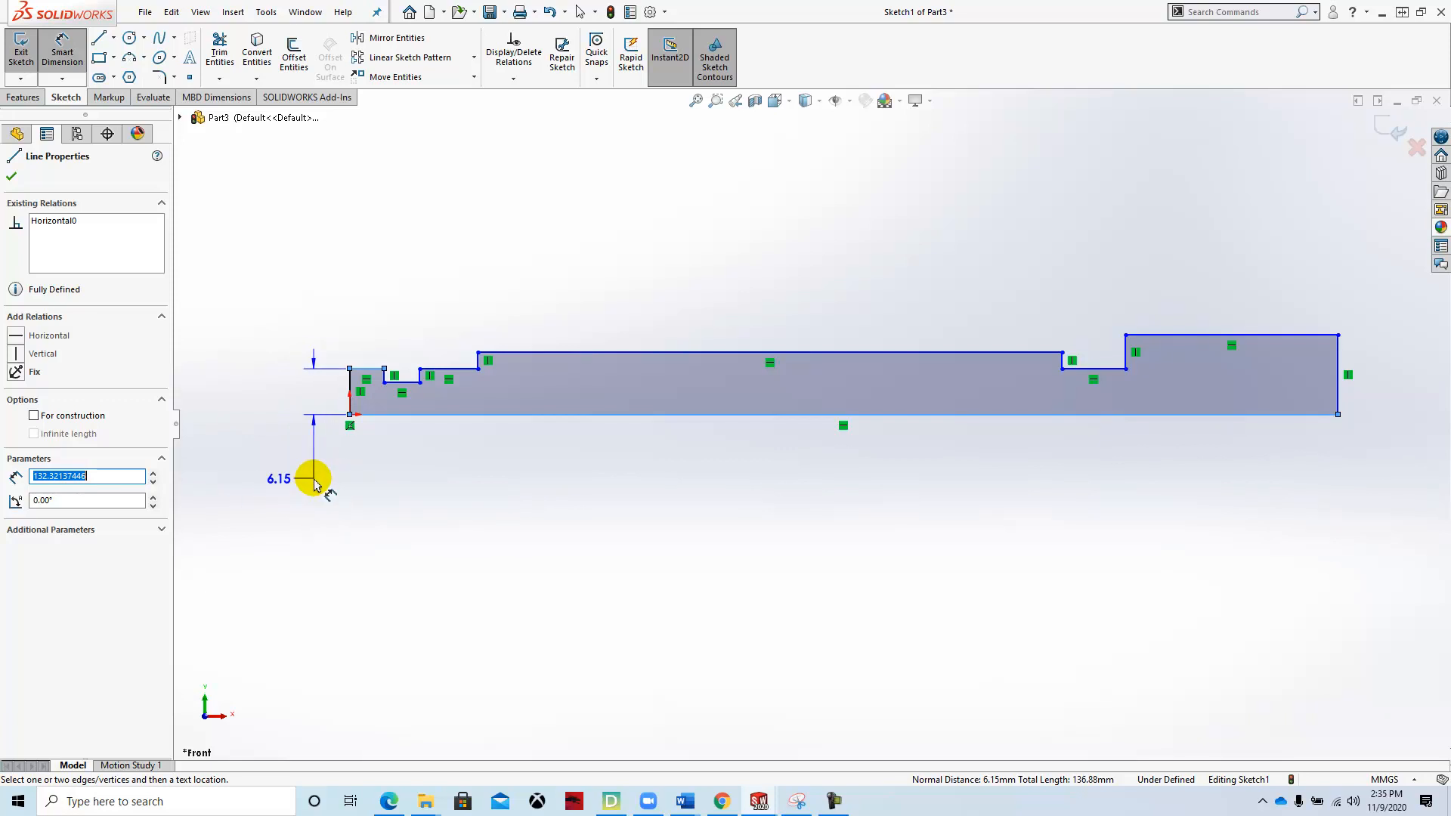
{"action": "key", "text": "Escape"}
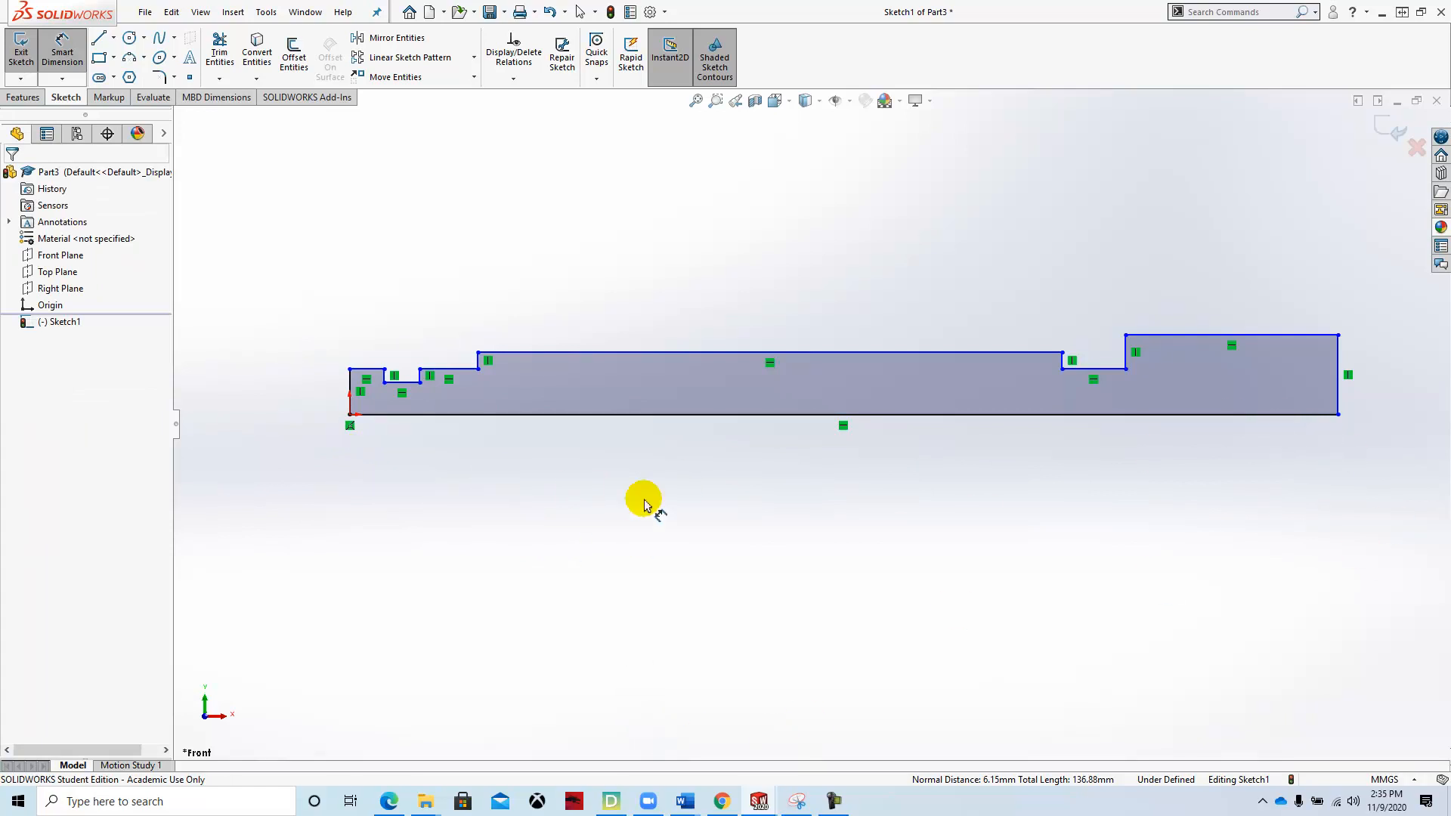
{"action": "key", "text": "Escape"}
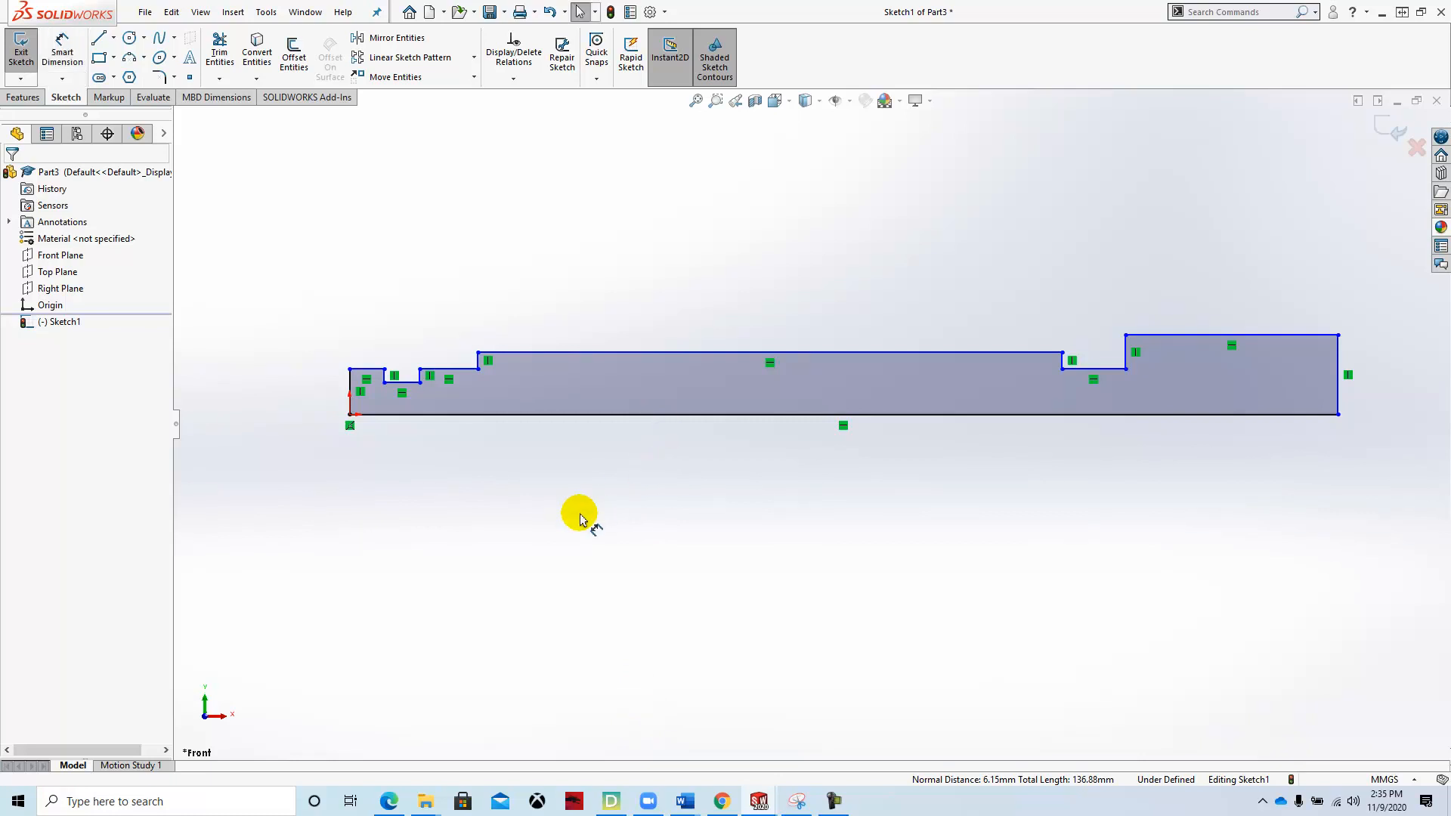
Convert the profile's horizontal base line to construction geometry so it serves as the centerline.
{"action": "left_click", "coordinate": [549, 414]}
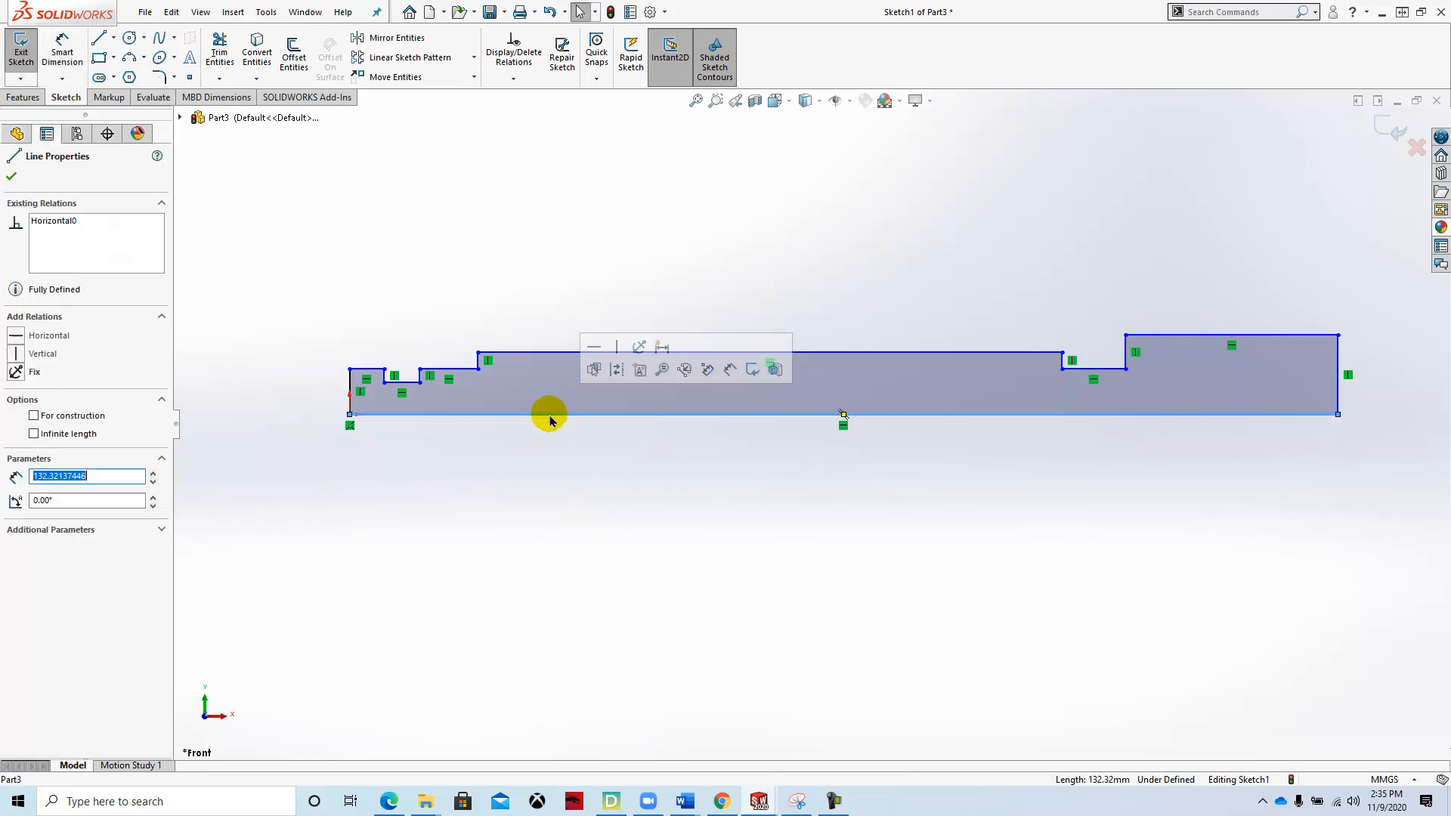
{"action": "left_click", "coordinate": [35, 417]}
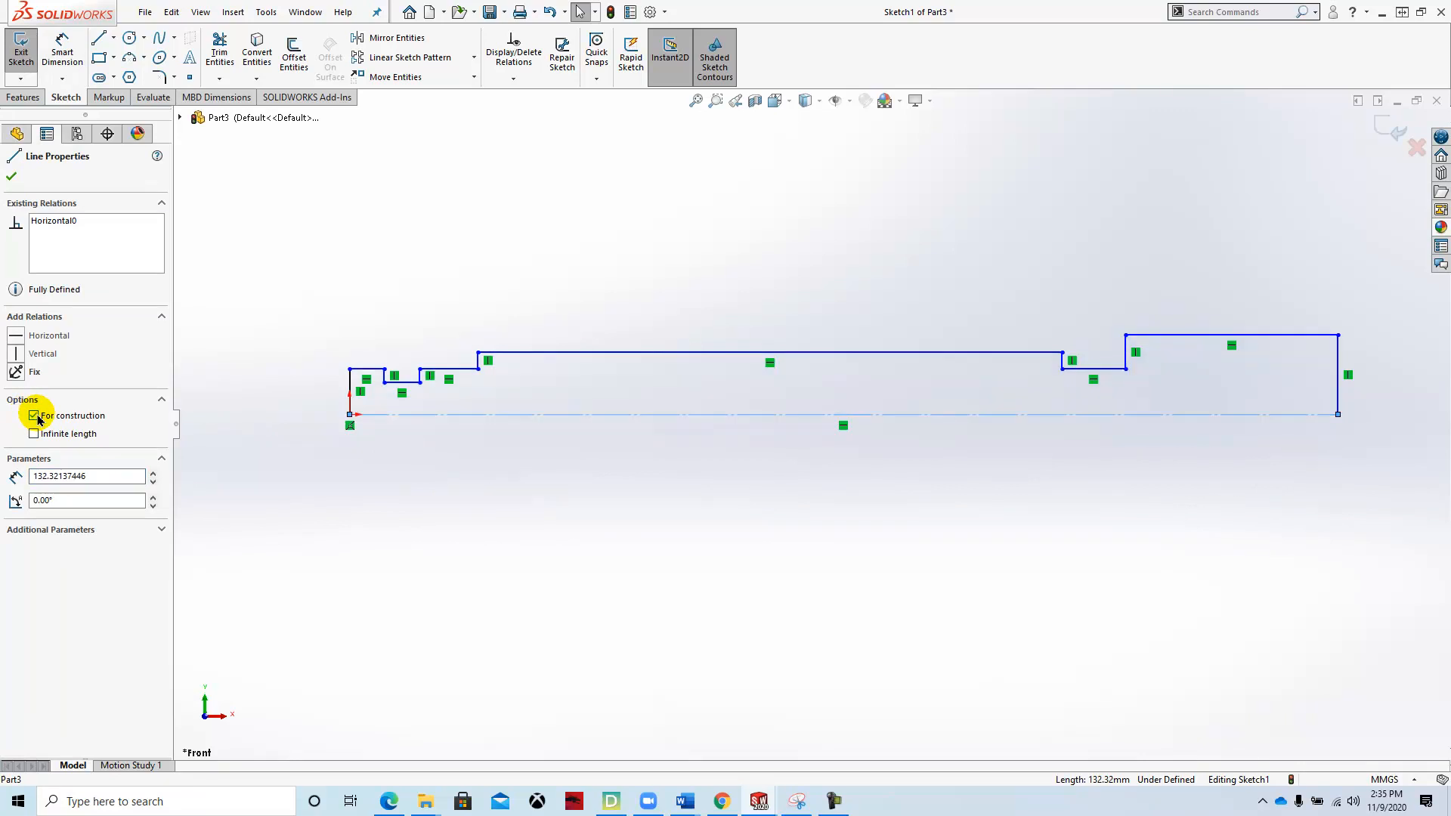
{"action": "left_click", "coordinate": [12, 178]}
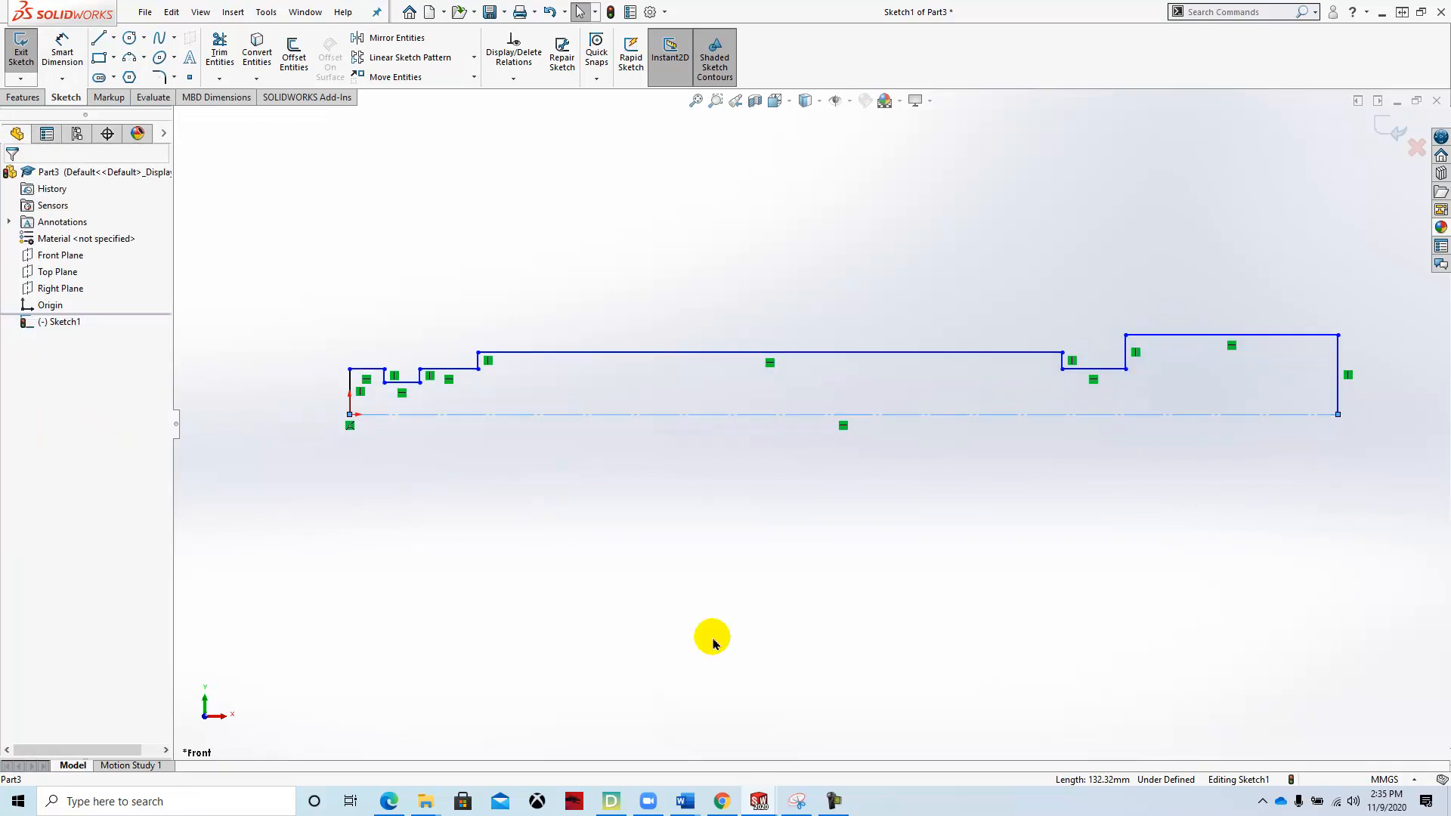
{"action": "left_click", "coordinate": [634, 631]}
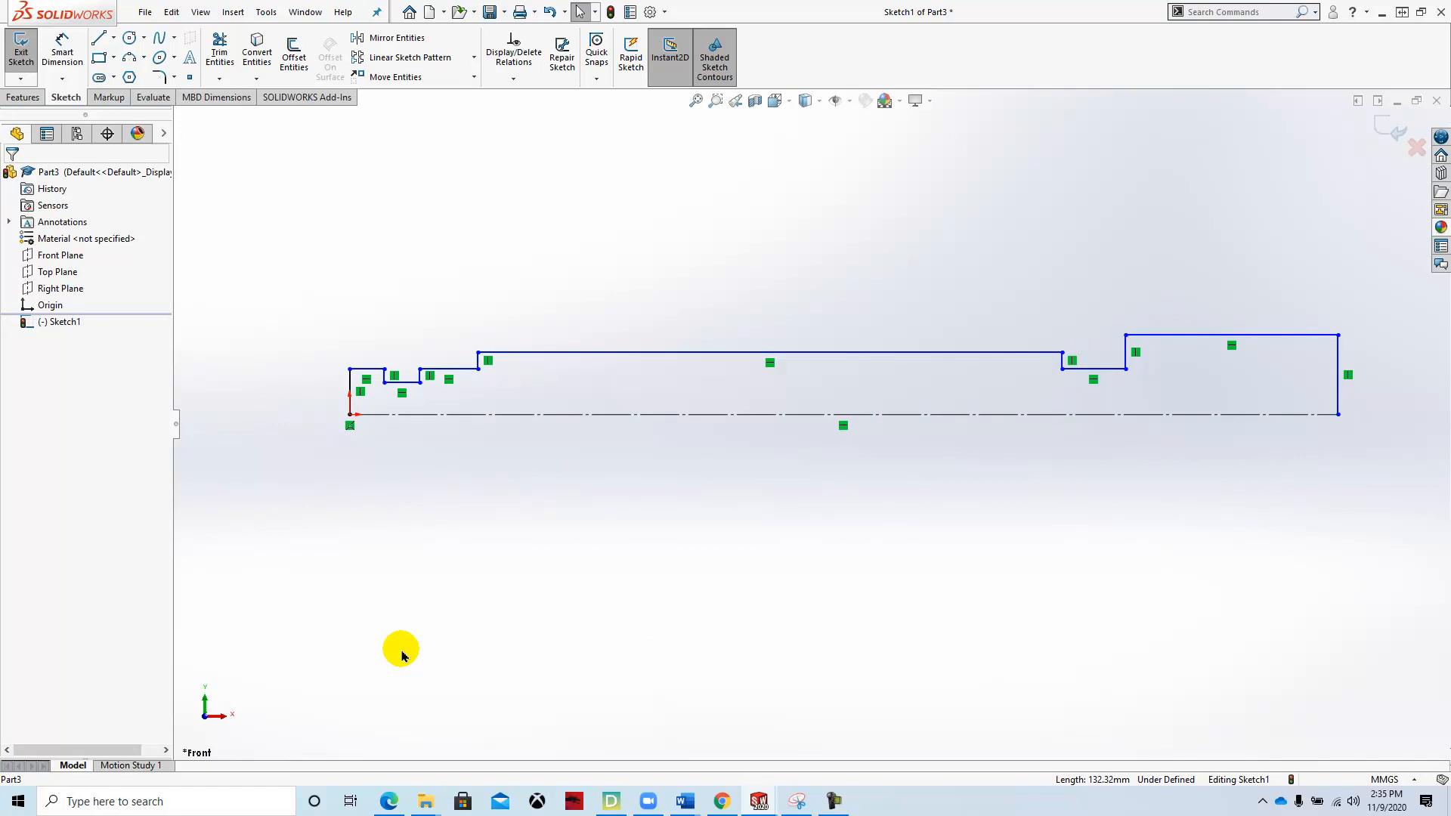
Dimension the first collar's top edge as a diameter about the centerline, and set it to 12 mm.
{"action": "left_click", "coordinate": [61, 47]}
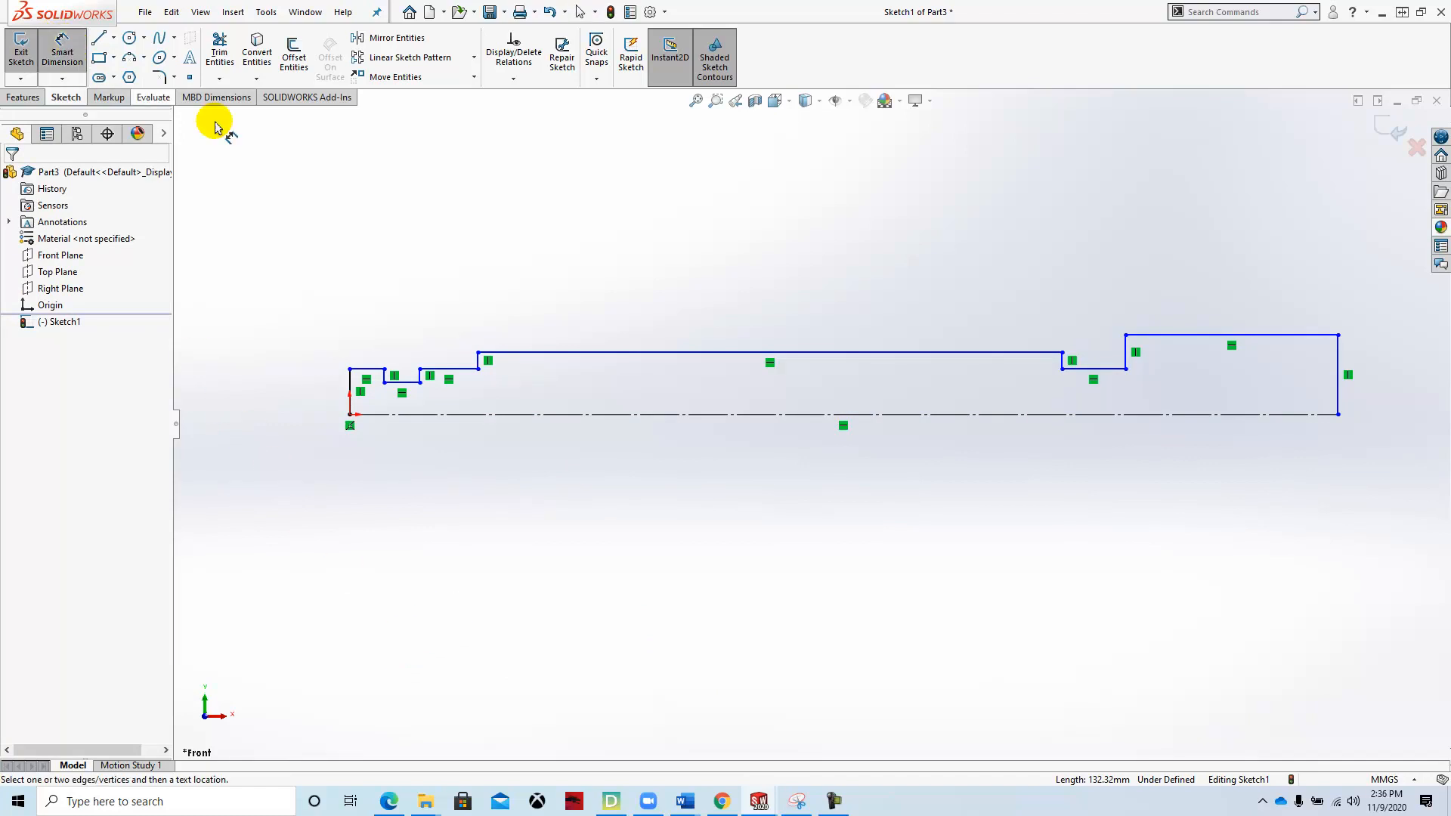
{"action": "left_click", "coordinate": [367, 369]}
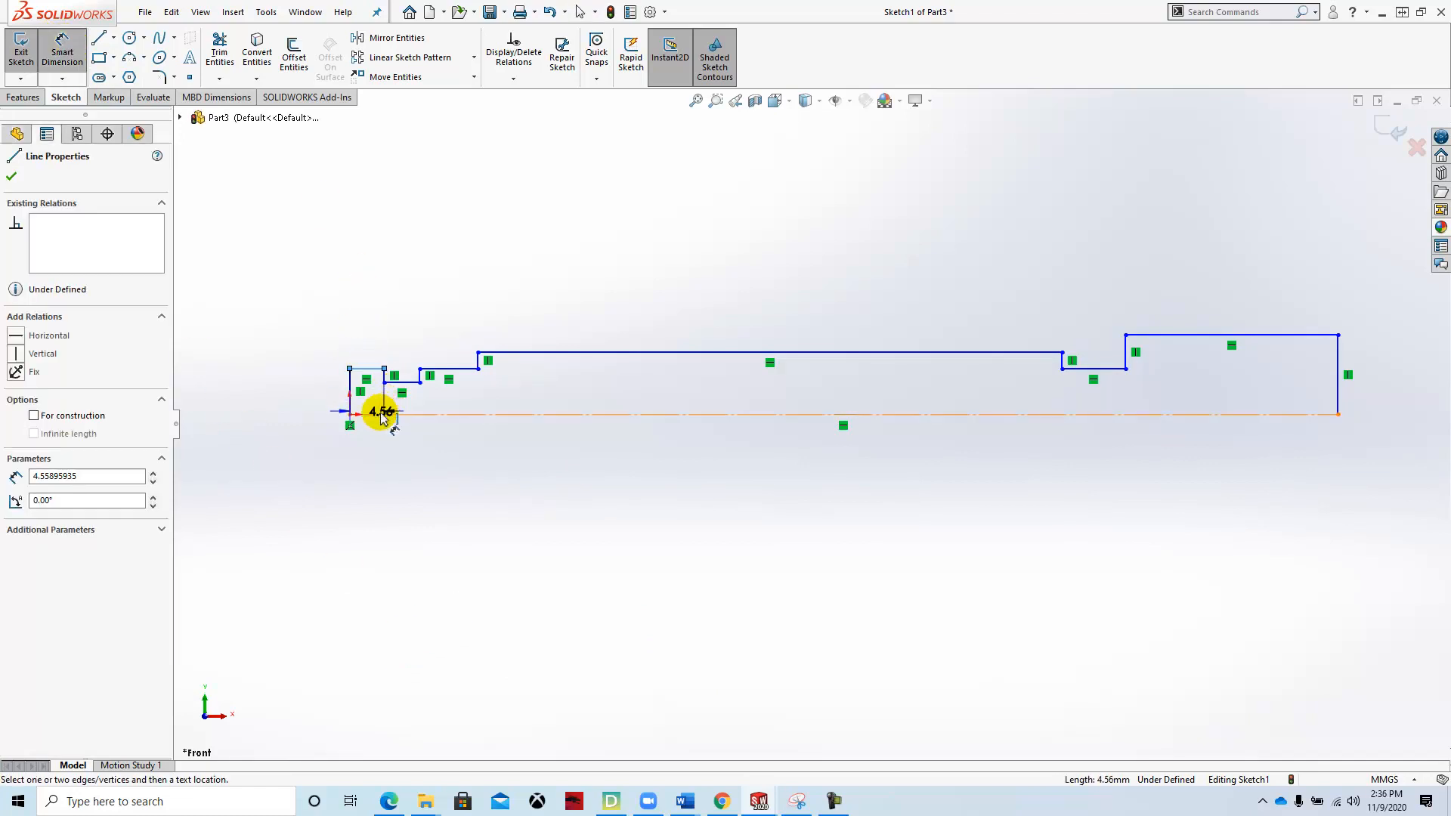
{"action": "left_click", "coordinate": [383, 414]}
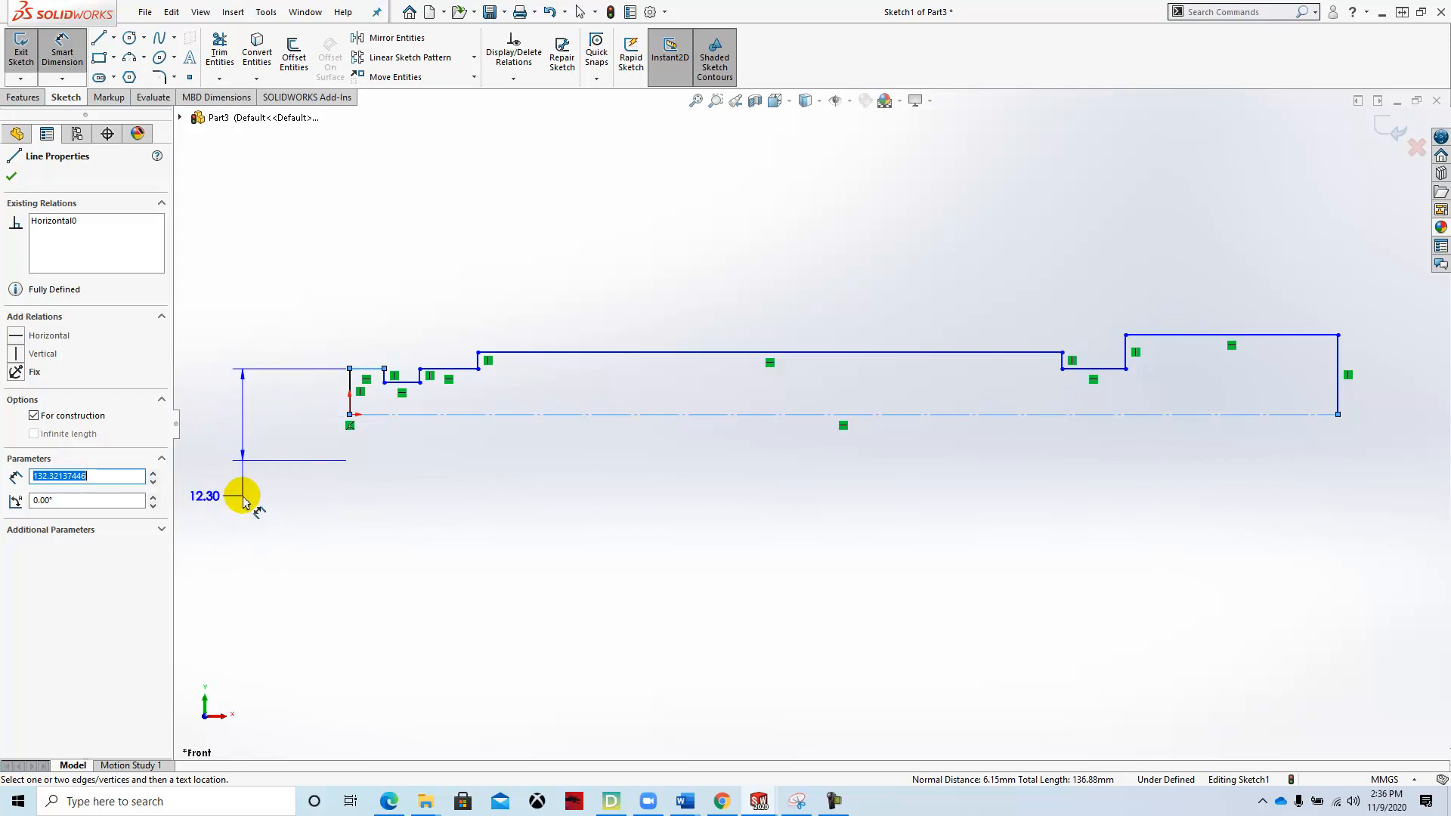
{"action": "left_click", "coordinate": [243, 499]}
{"action": "type", "text": "12"}
{"action": "key", "text": "Return"}
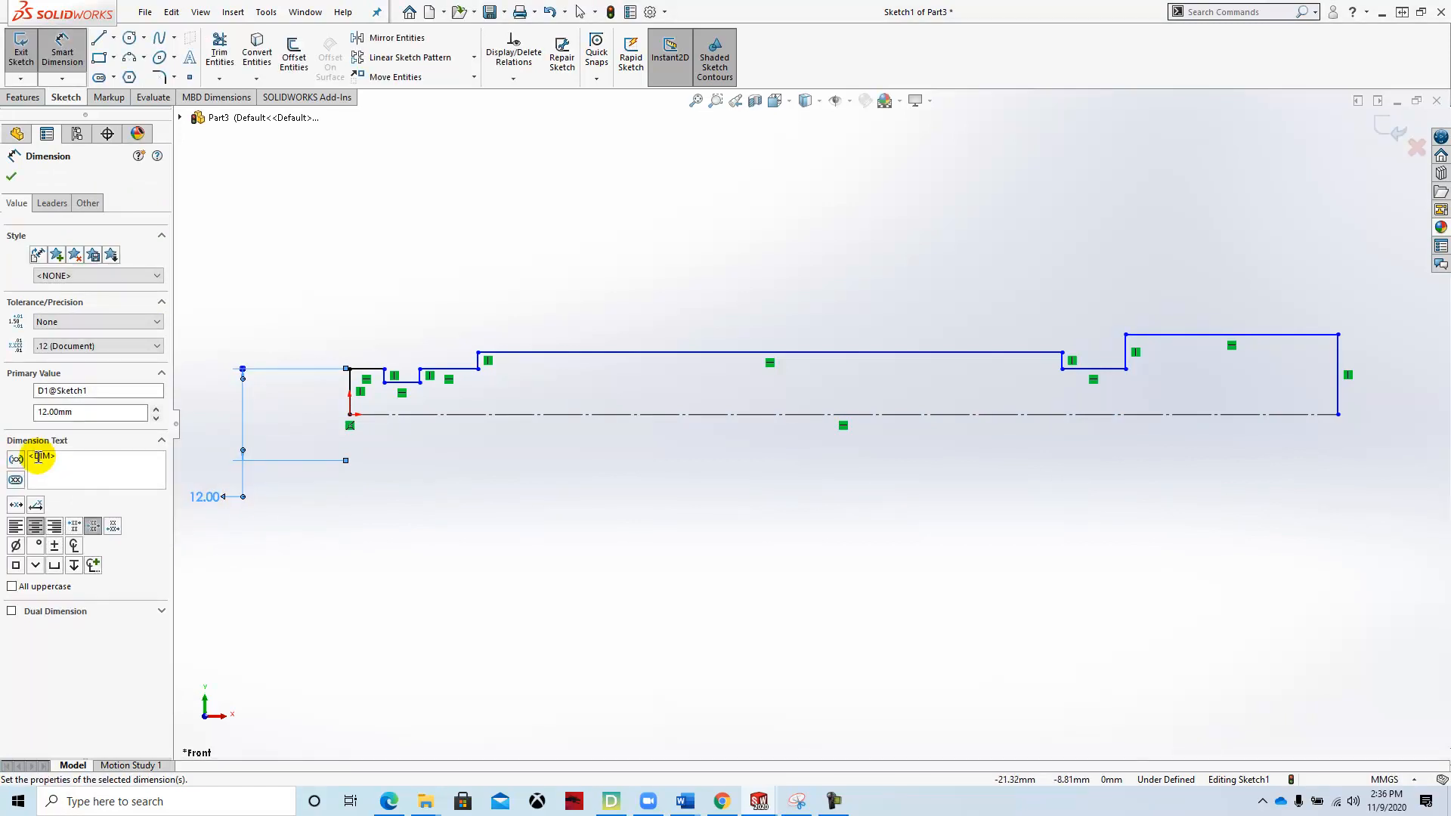
Add a diameter symbol to the first collar's 12 mm dimension text.
{"action": "left_click", "coordinate": [15, 545]}
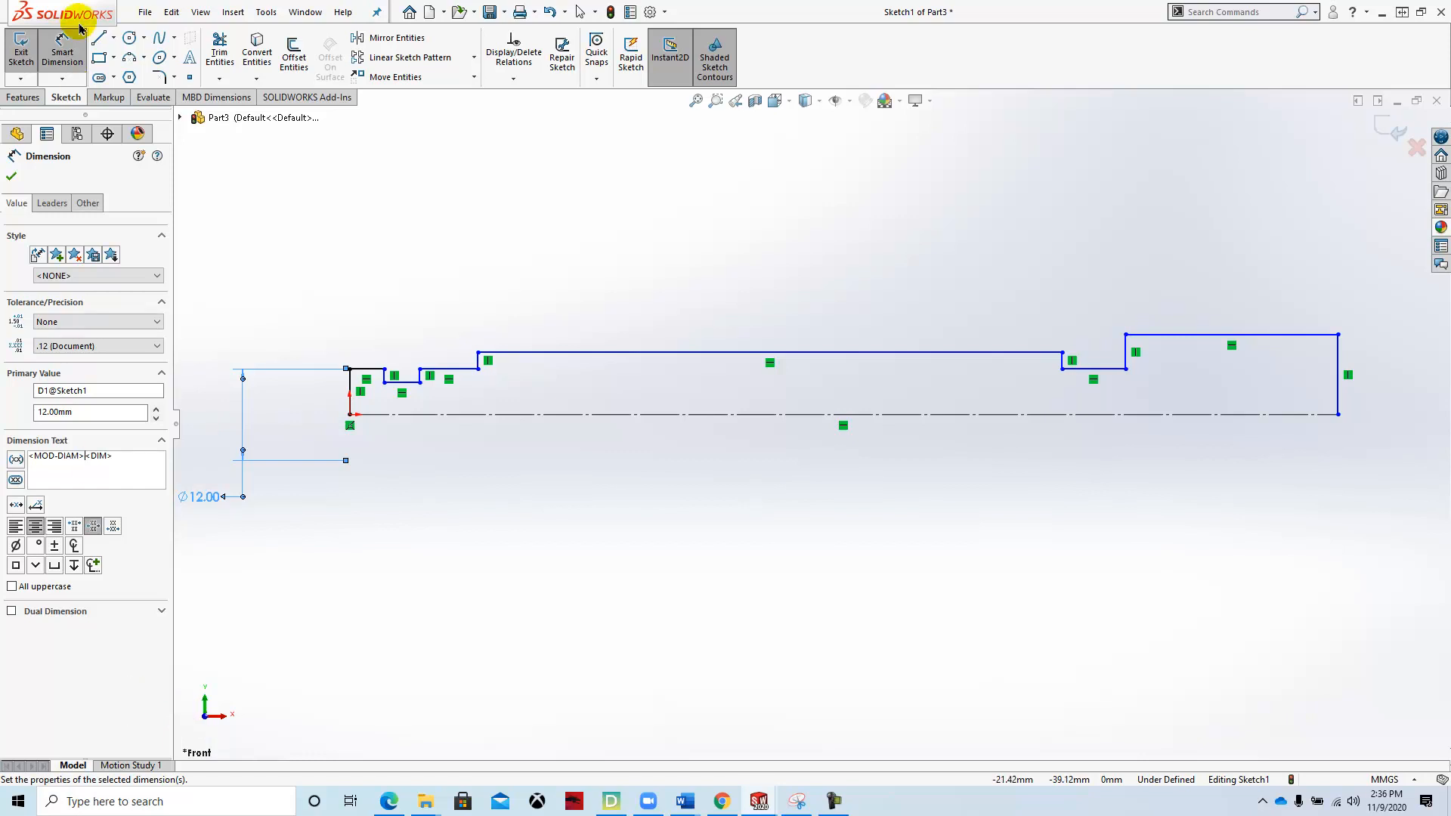
{"action": "left_click", "coordinate": [13, 179]}
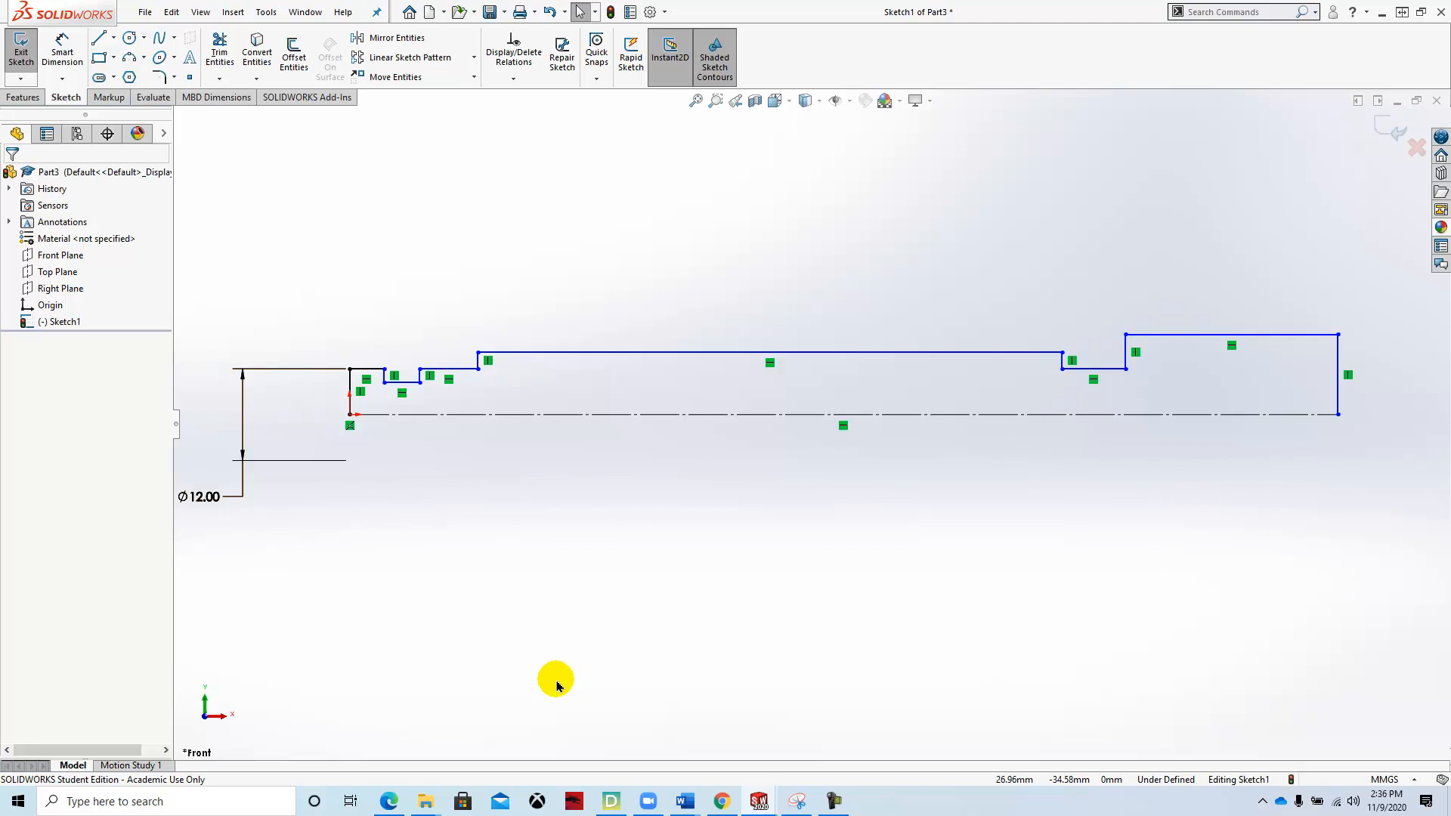
Dimension the groove beside the first collar as a diameter about the centerline, set to 8 mm with a diameter symbol.
{"action": "left_click", "coordinate": [62, 48]}
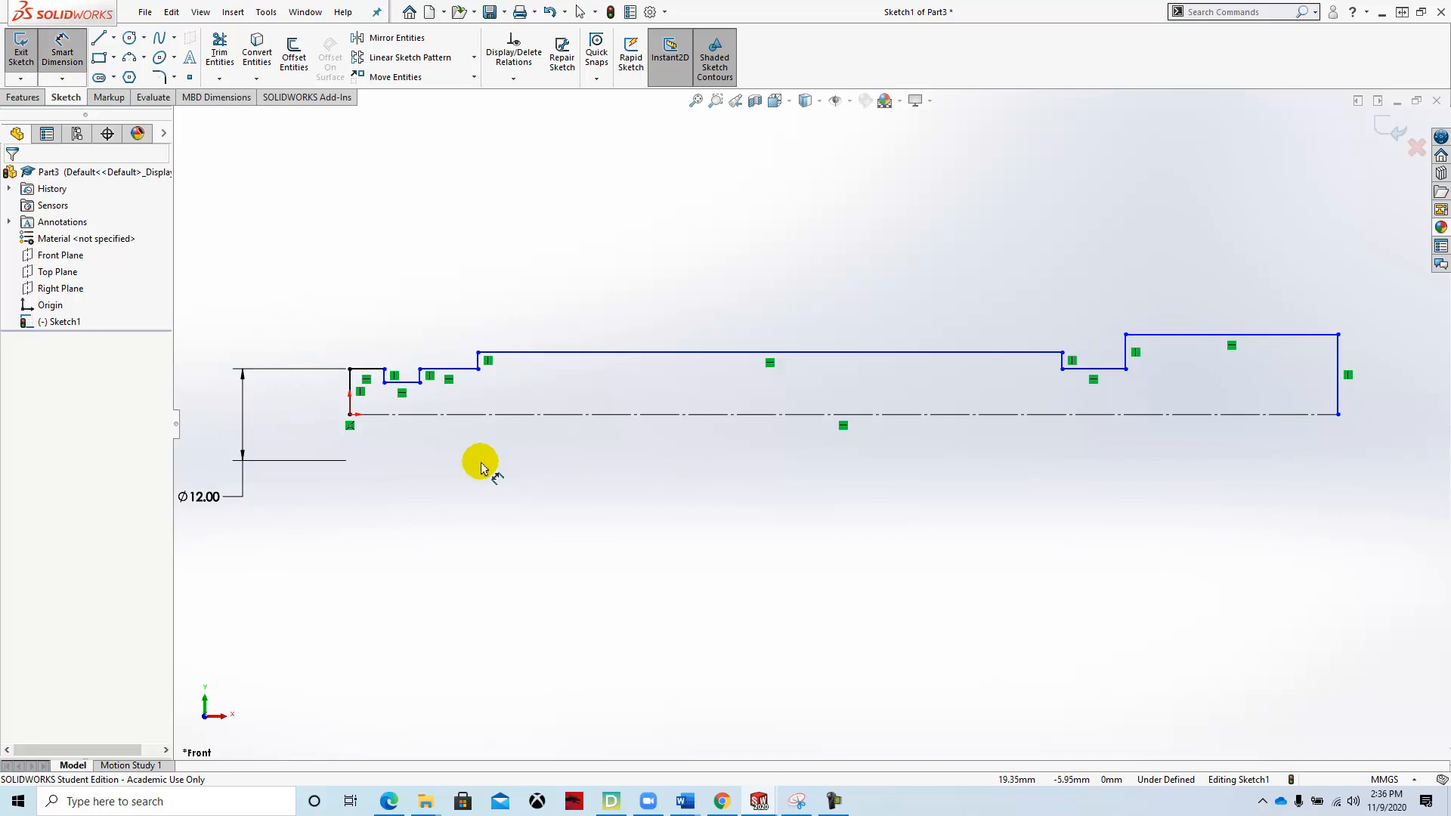
{"action": "left_click", "coordinate": [405, 383]}
{"action": "left_click", "coordinate": [415, 415]}
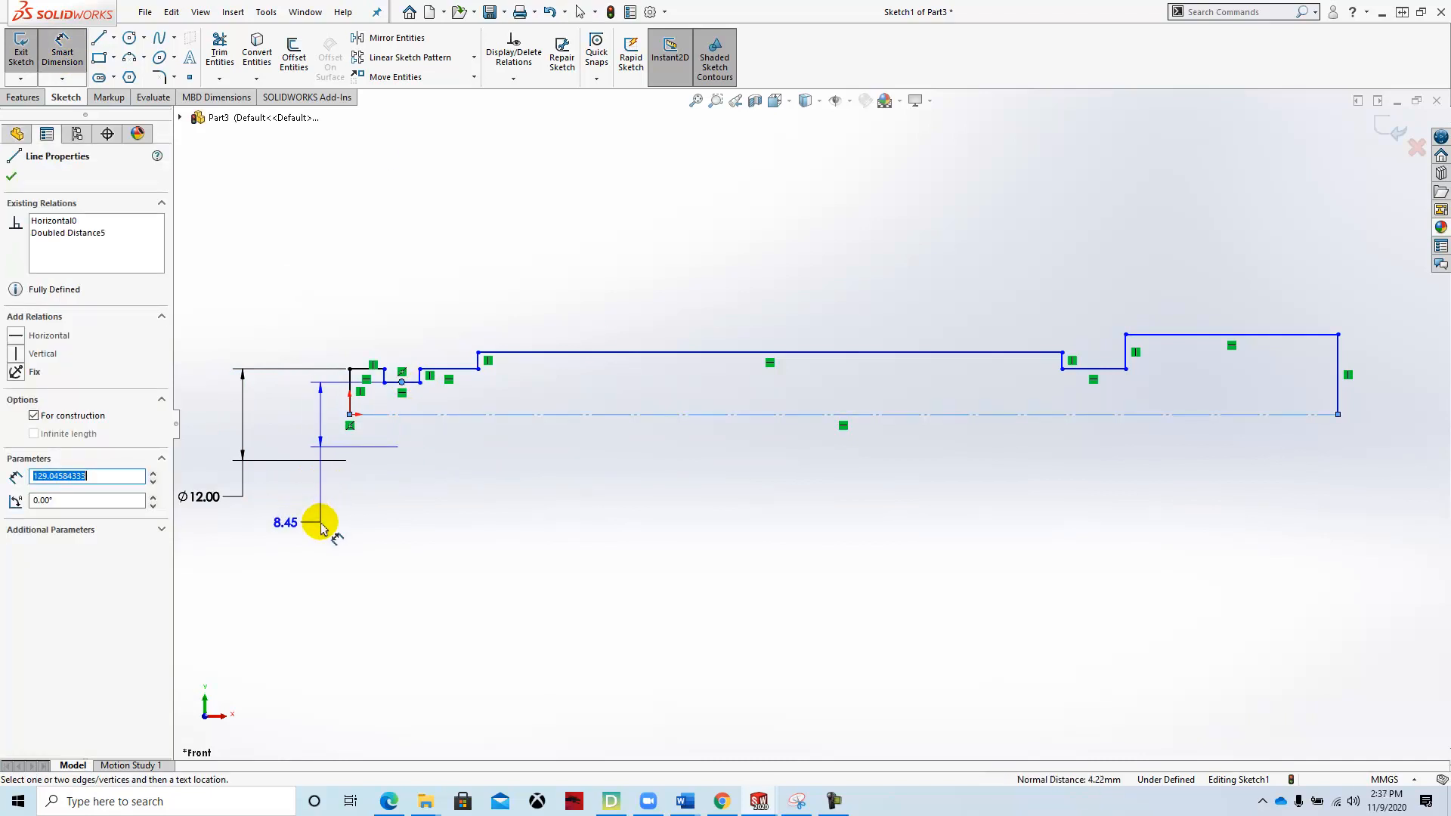
{"action": "left_click", "coordinate": [320, 525]}
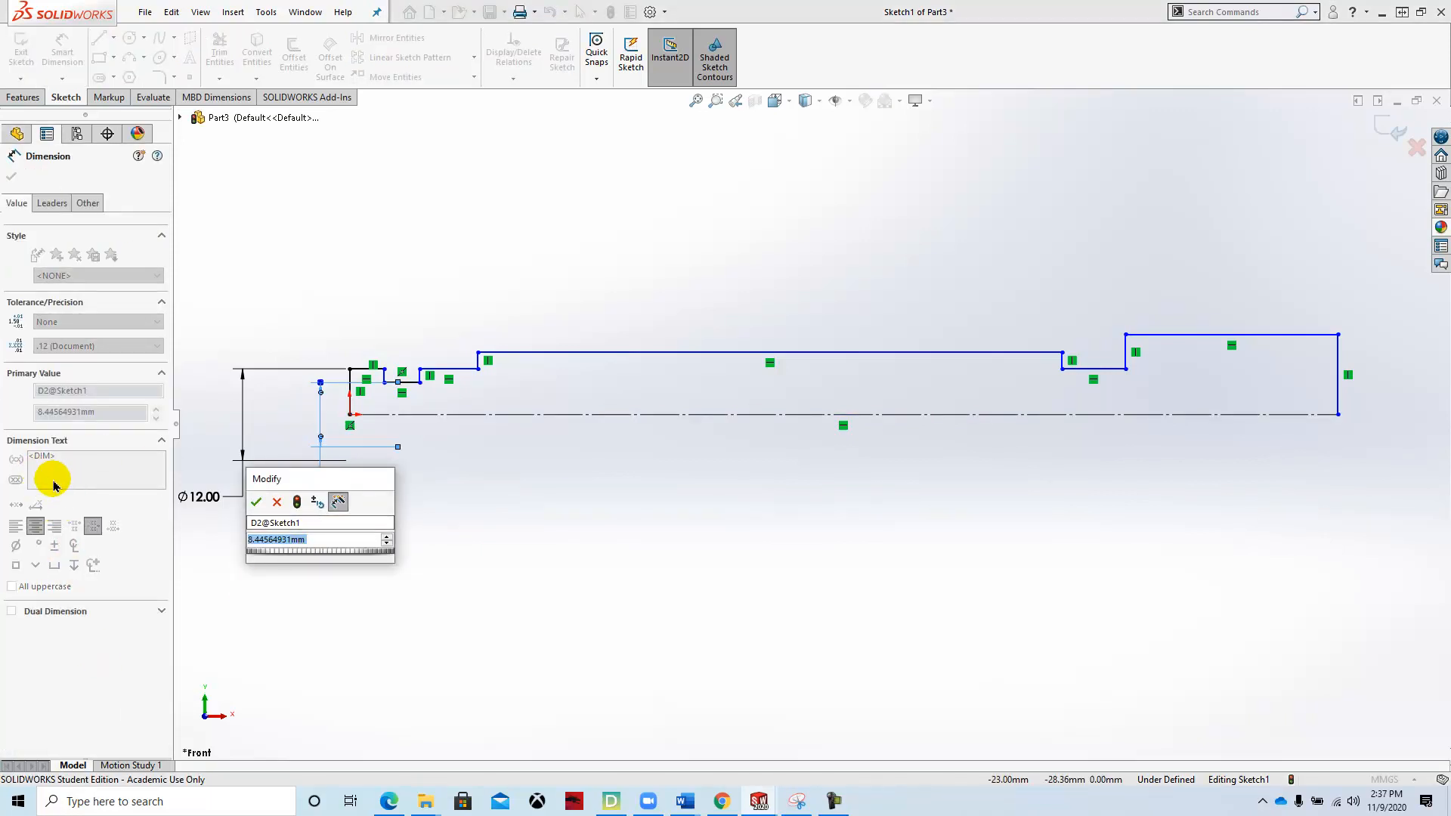
{"action": "type", "text": "8"}
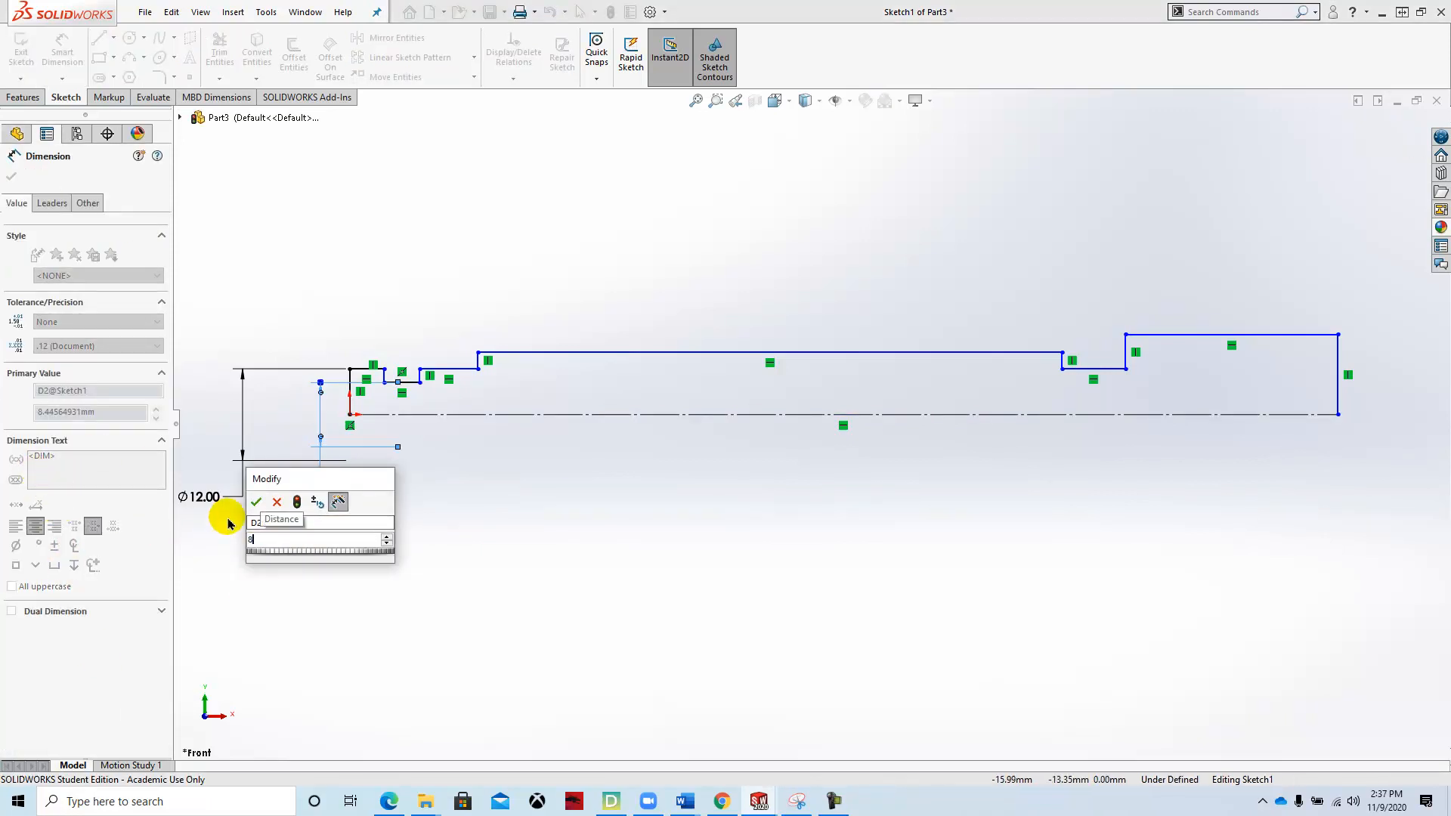
{"action": "key", "text": "Return"}
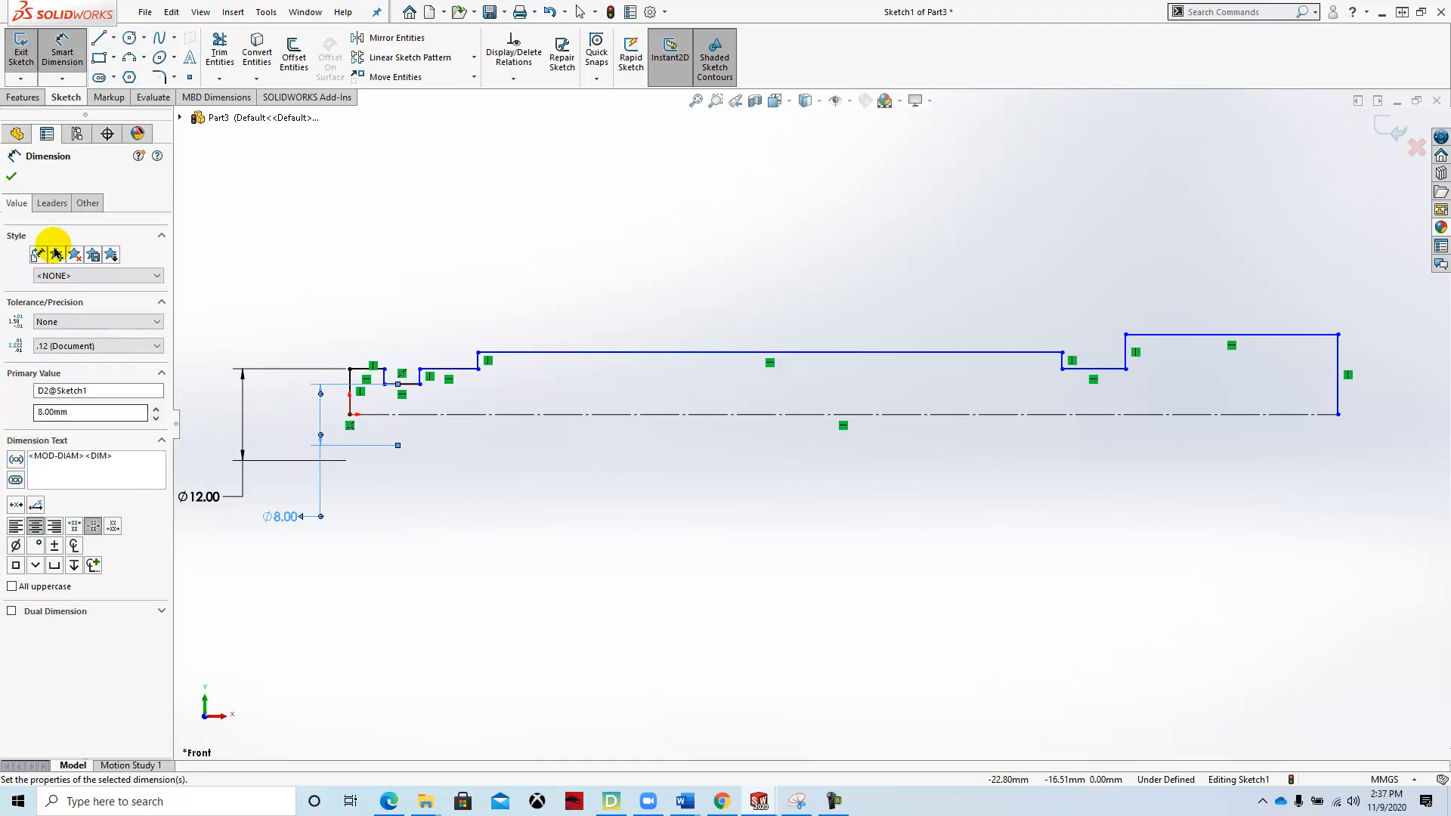
{"action": "left_click", "coordinate": [11, 176]}
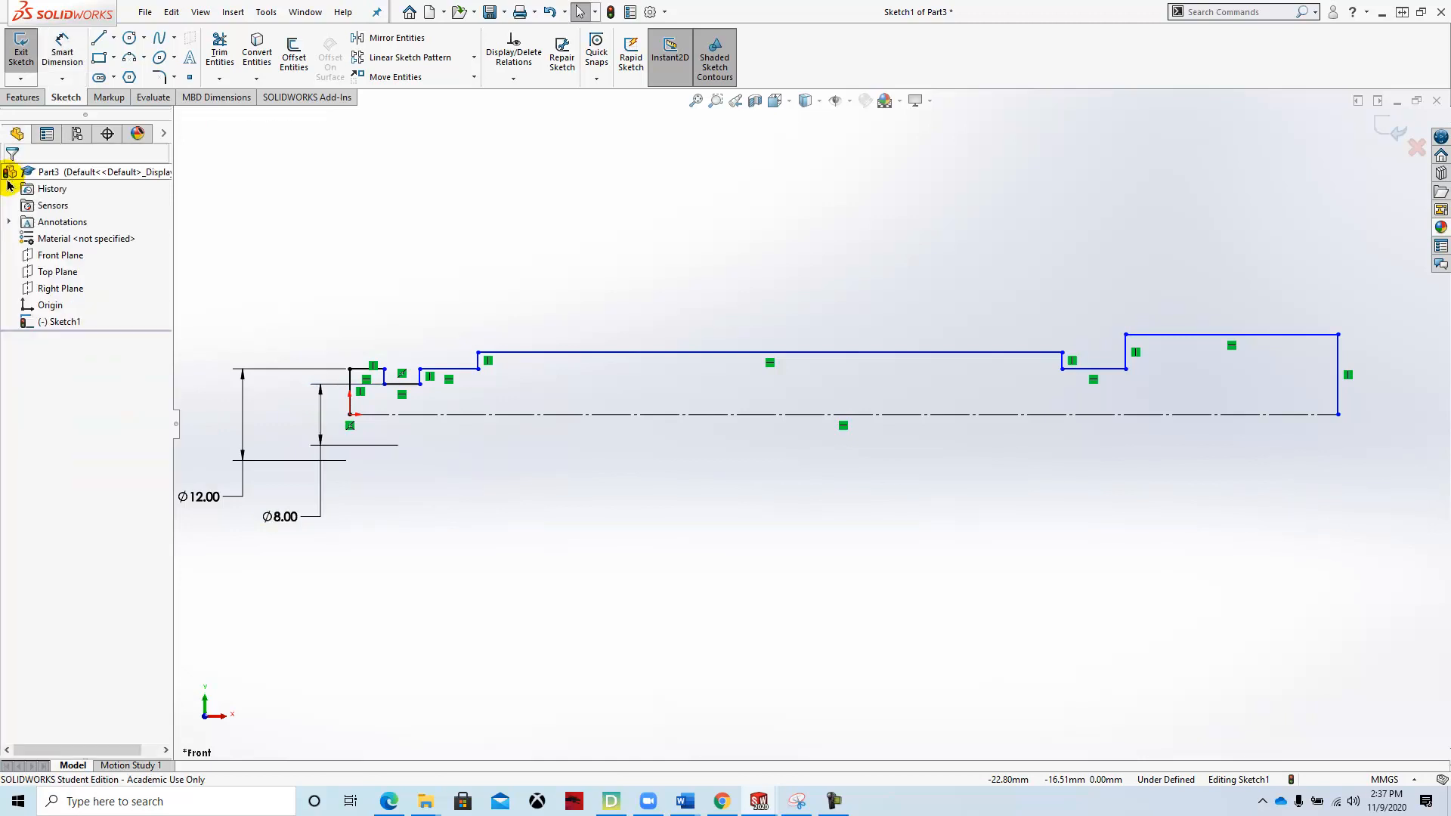
Dimension the long body's top edge as a diameter about the centerline, set to 16 mm with a diameter symbol.
{"action": "left_click", "coordinate": [67, 59]}
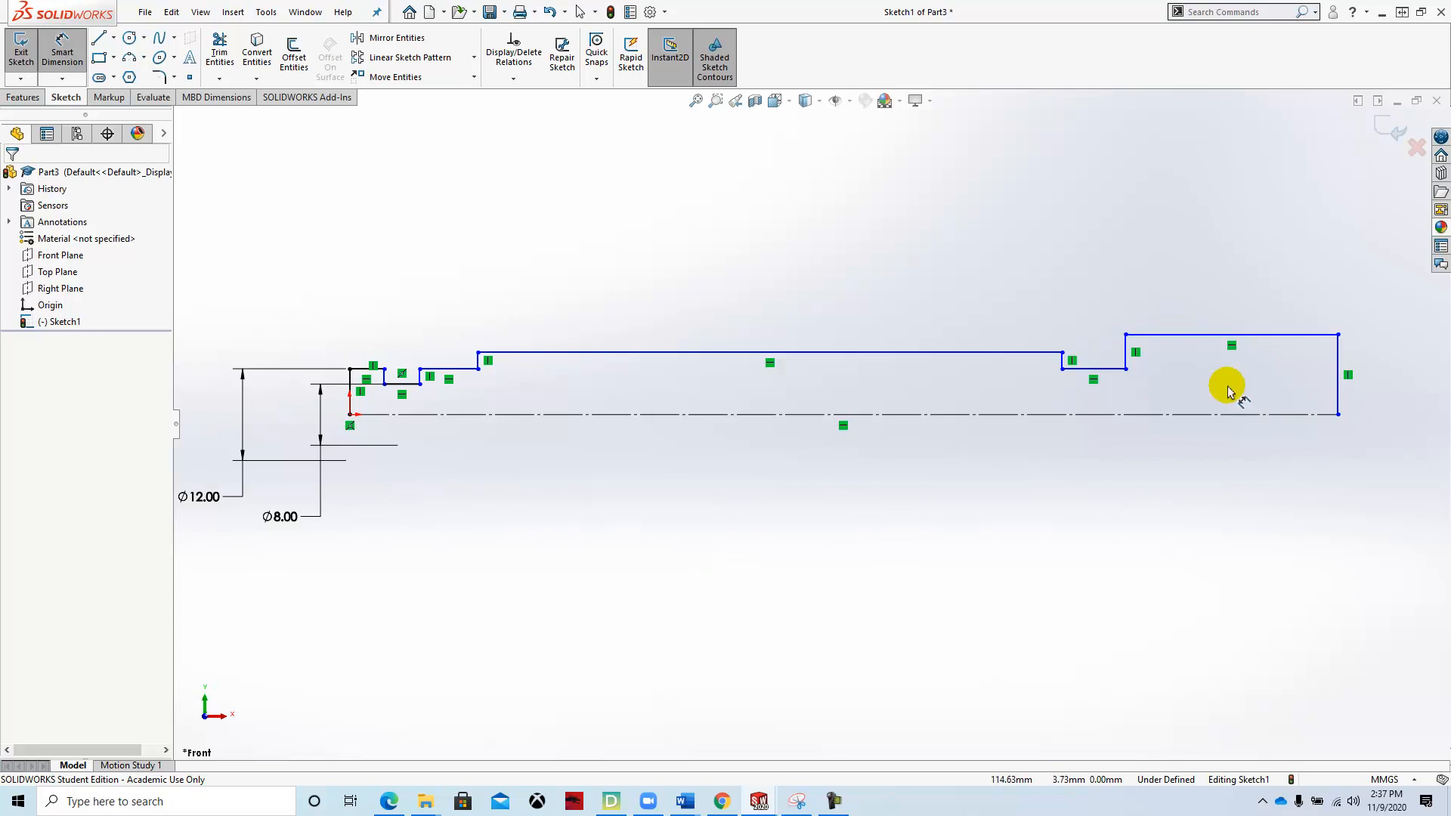
{"action": "left_click", "coordinate": [657, 353]}
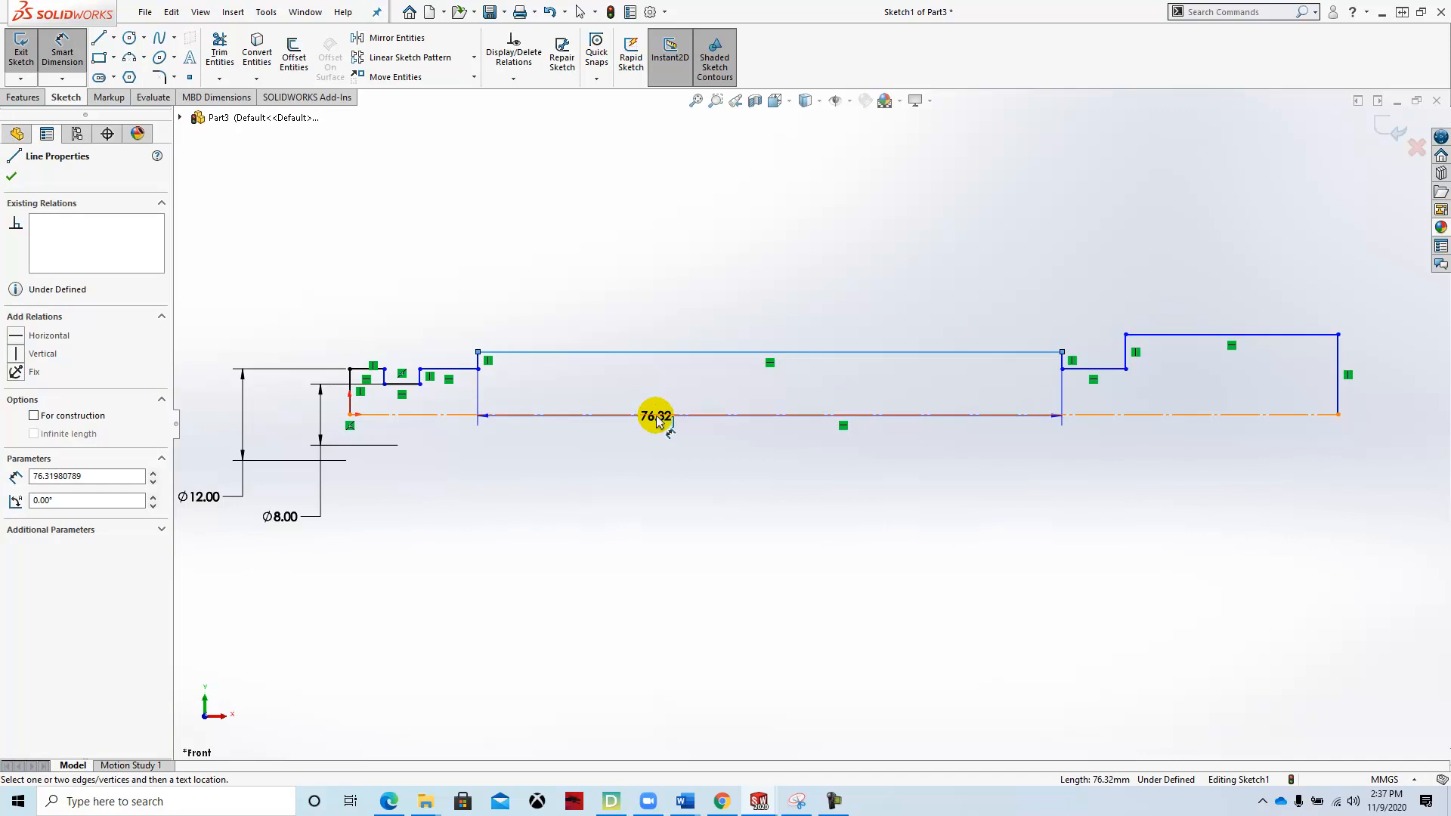
{"action": "left_click", "coordinate": [657, 416]}
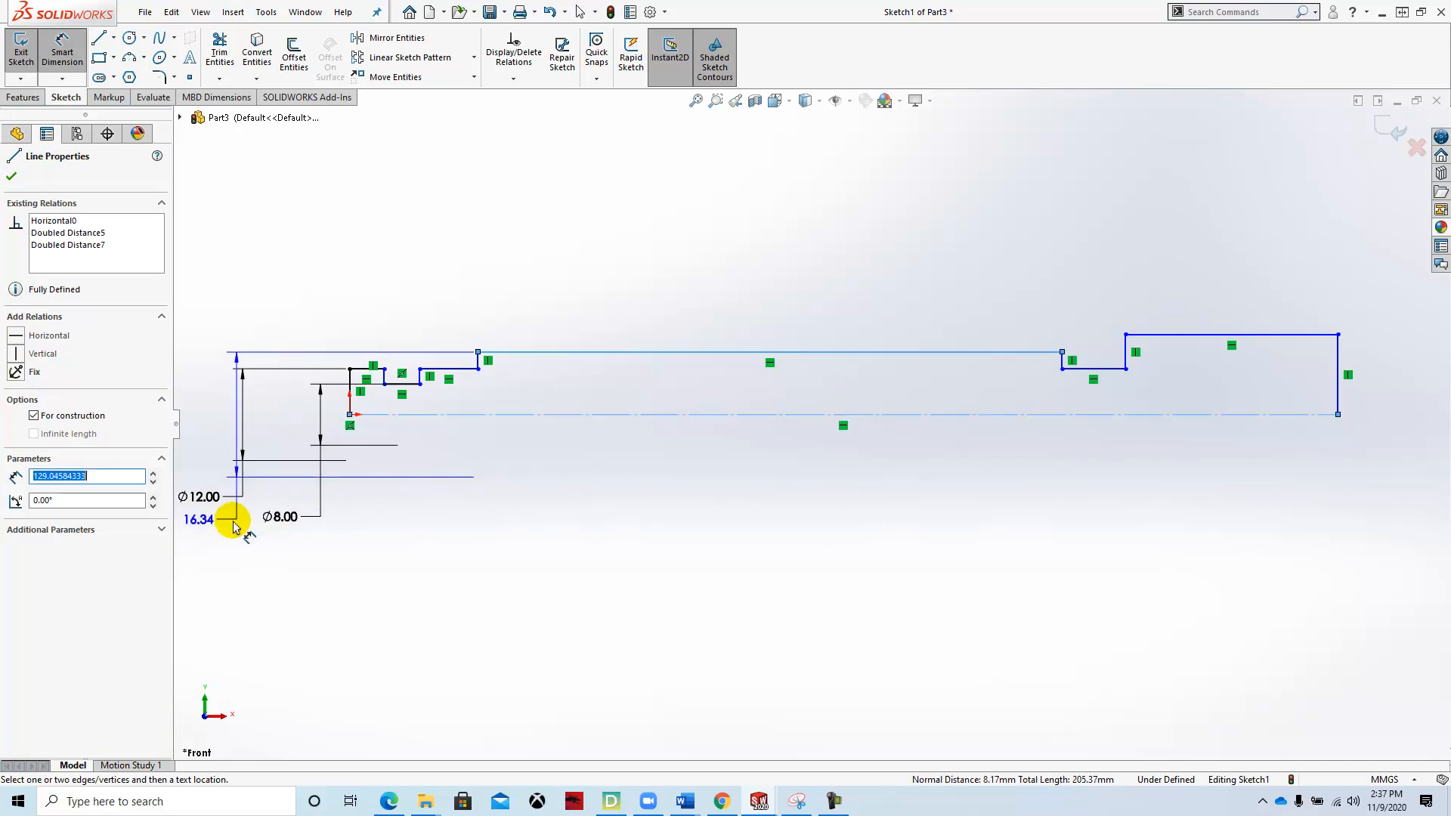
{"action": "scroll", "coordinate": [234, 527], "scroll_direction": "down", "scroll_amount": 2}
{"action": "mouse_move", "coordinate": [195, 513]}
{"action": "middle_mouse_down"}
{"action": "mouse_move", "coordinate": [334, 525]}
{"action": "mouse_move", "coordinate": [253, 520]}
{"action": "middle_mouse_up"}
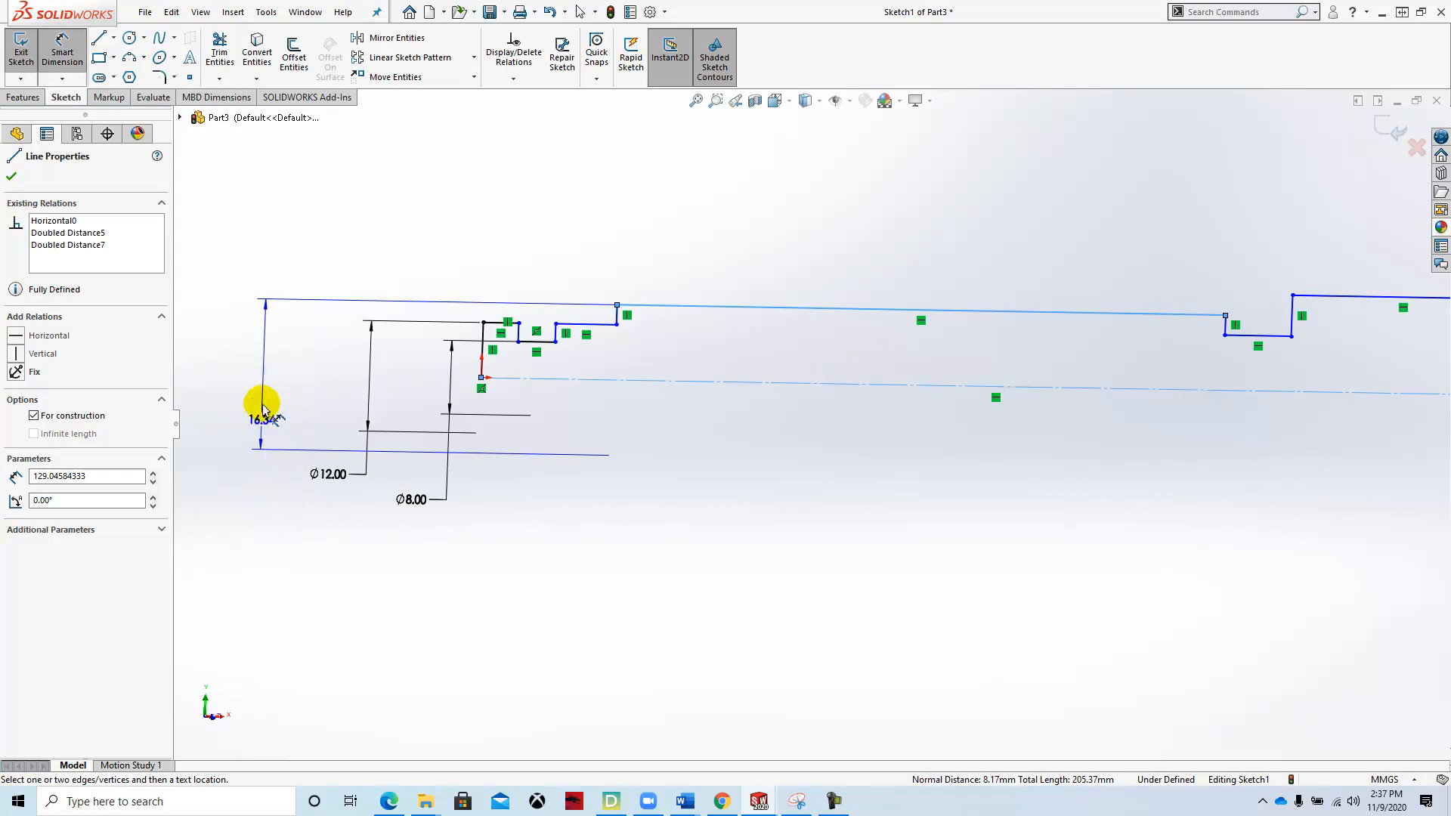
{"action": "left_click", "coordinate": [269, 387]}
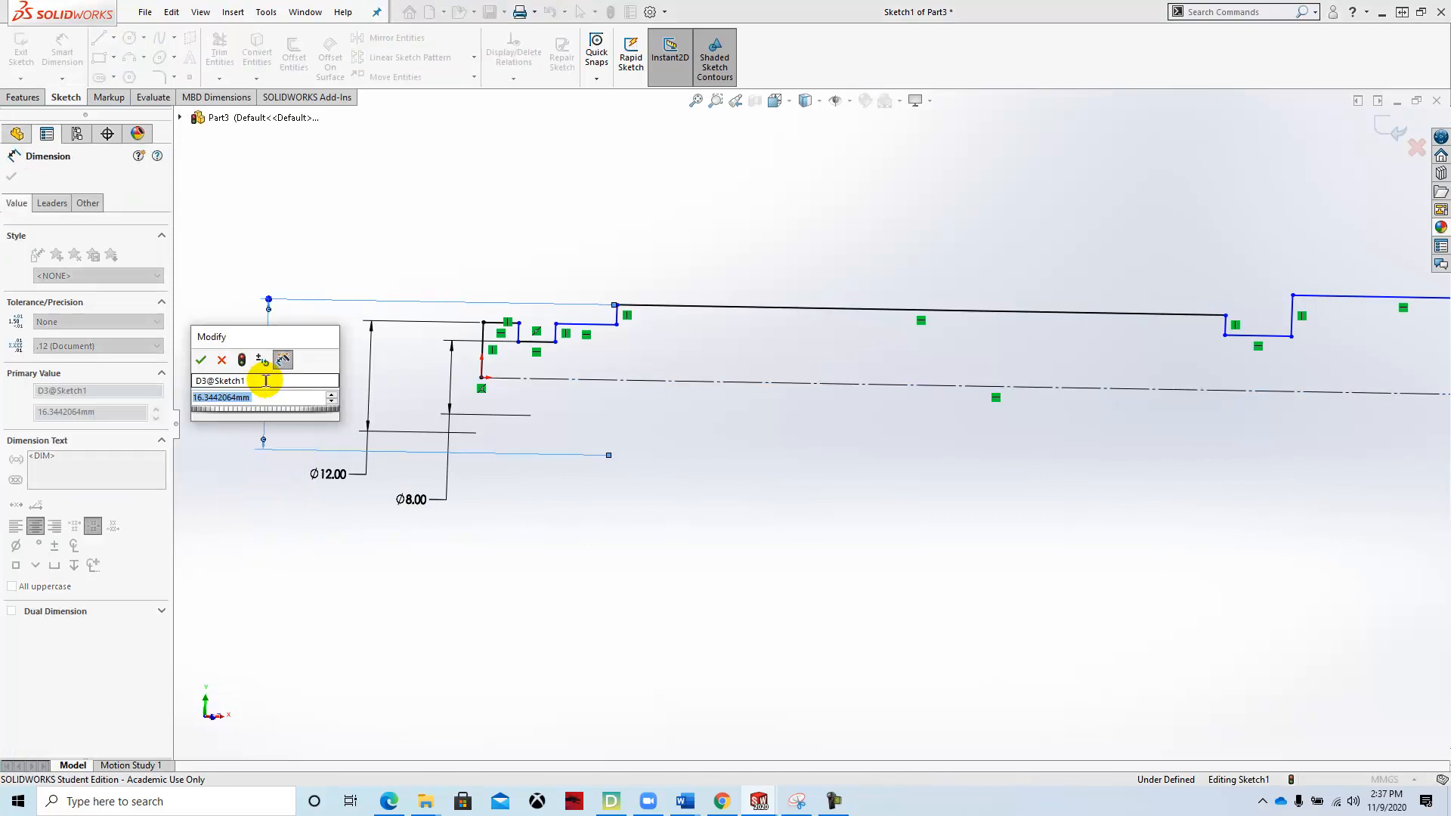
{"action": "type", "text": "16"}
{"action": "key", "text": "Return"}
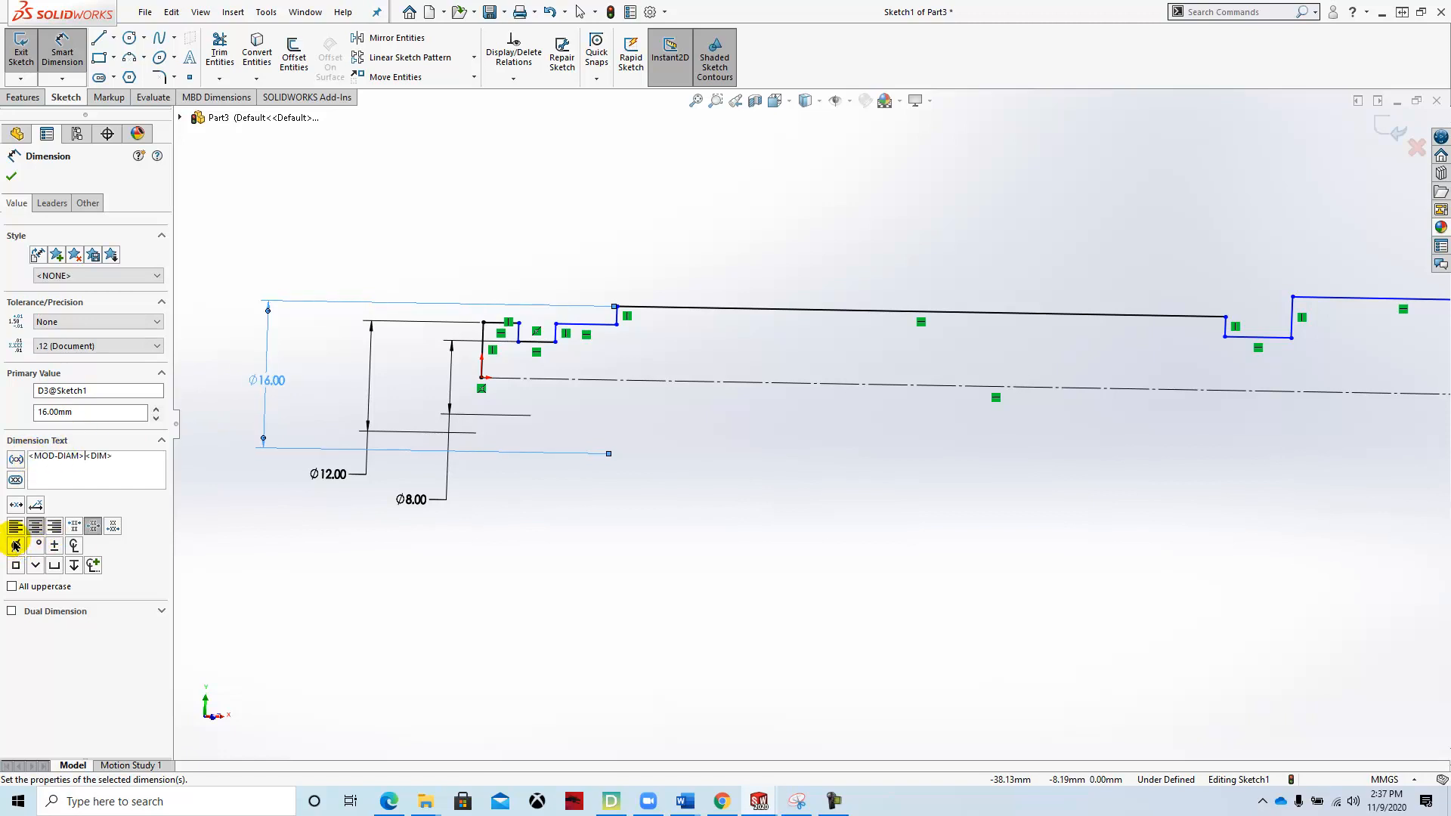
{"action": "left_click", "coordinate": [12, 178]}
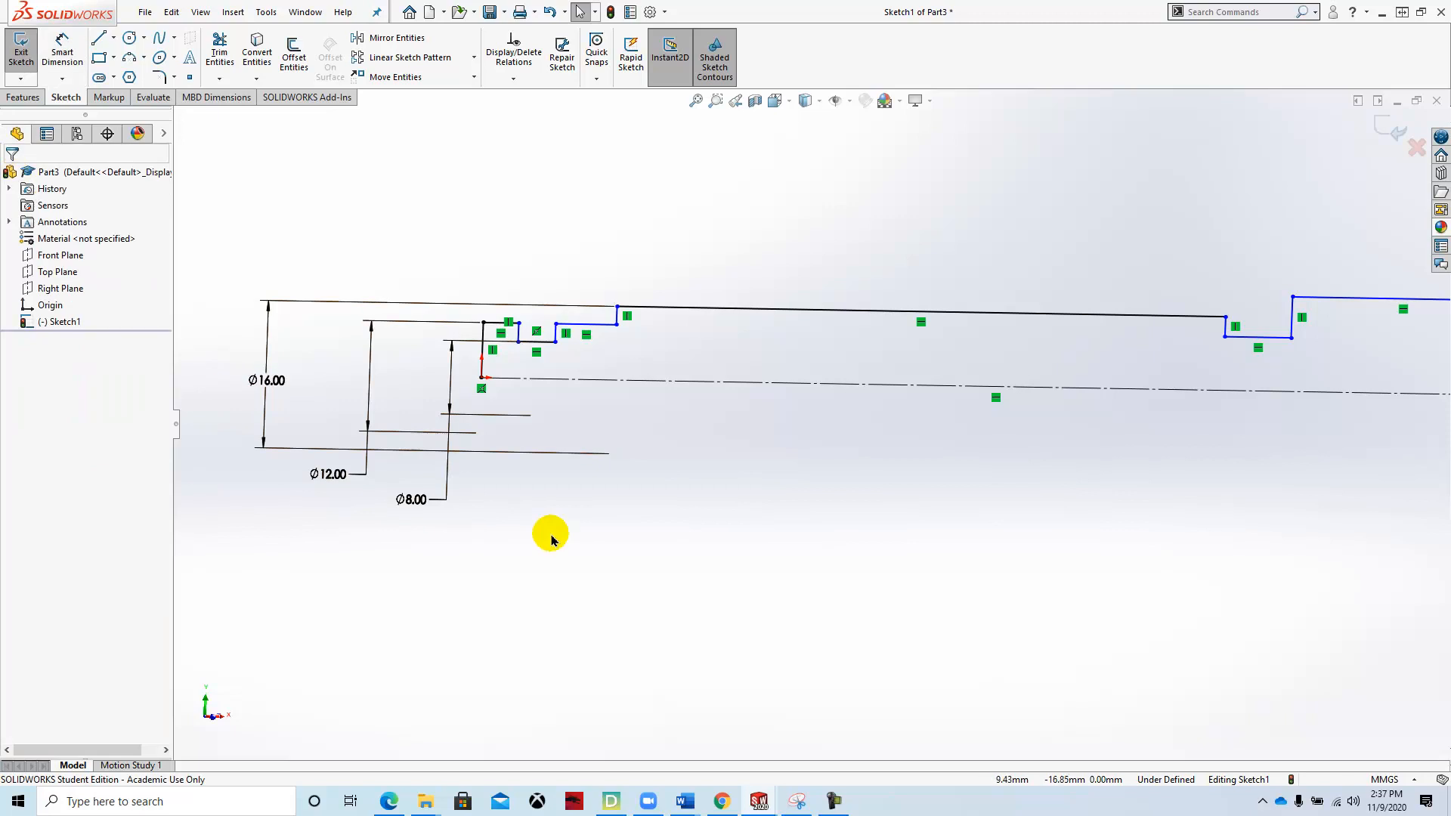
Dimension the short neck before the head as a diameter about the centerline, set to 10 mm with a diameter symbol.
{"action": "key", "text": "space"}
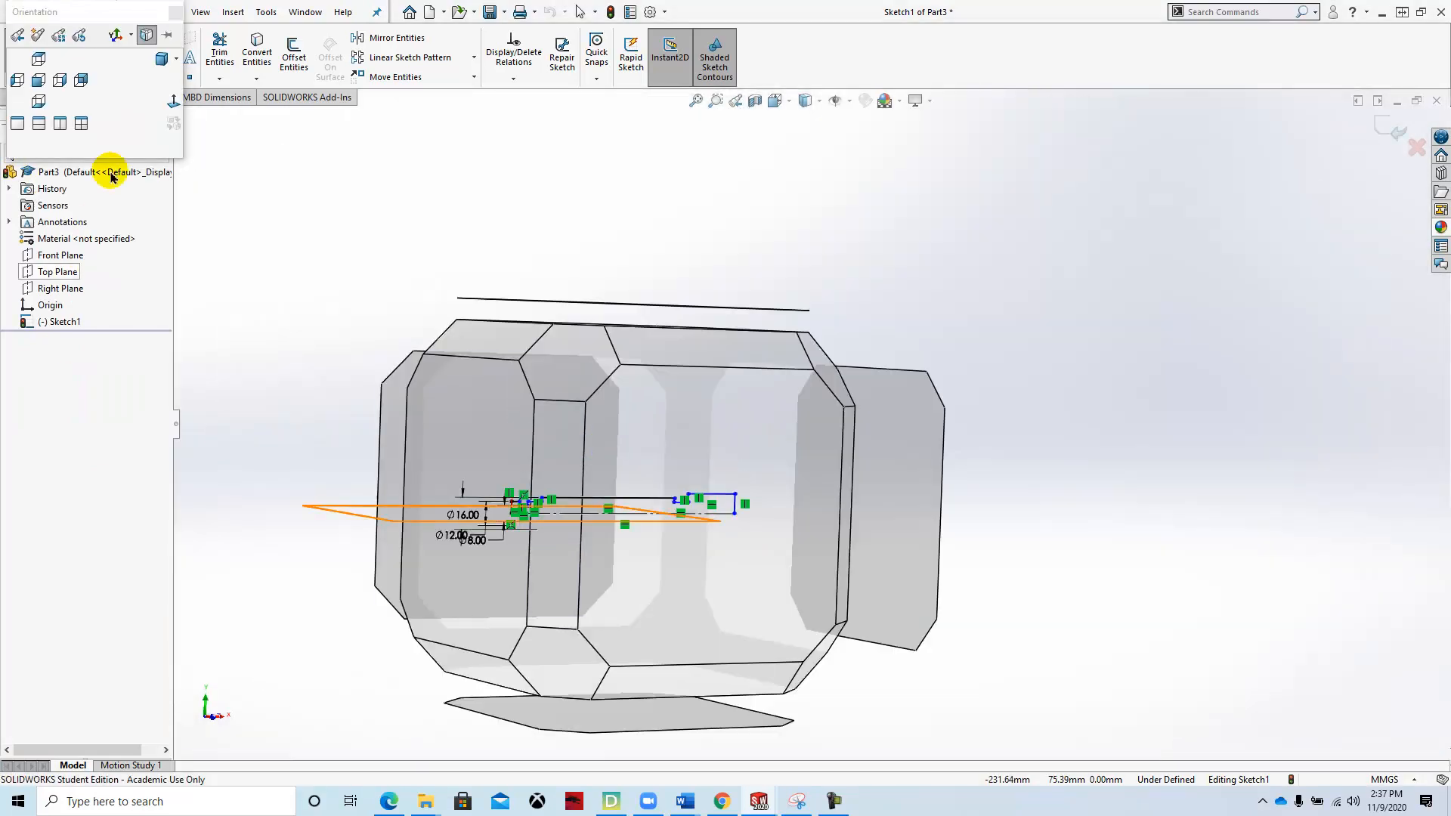
{"action": "double_click", "coordinate": [173, 101]}
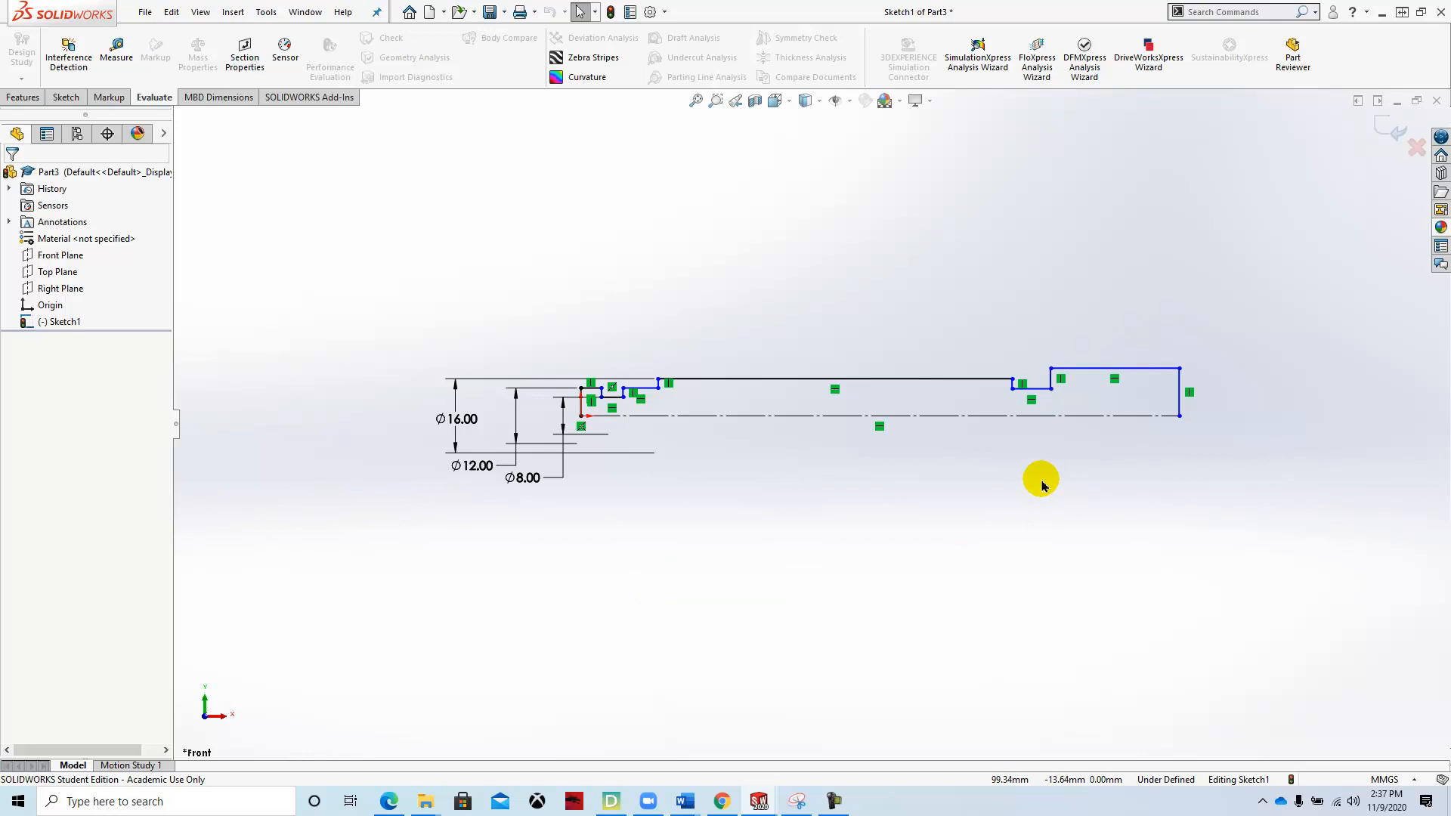
{"action": "left_click", "coordinate": [65, 98]}
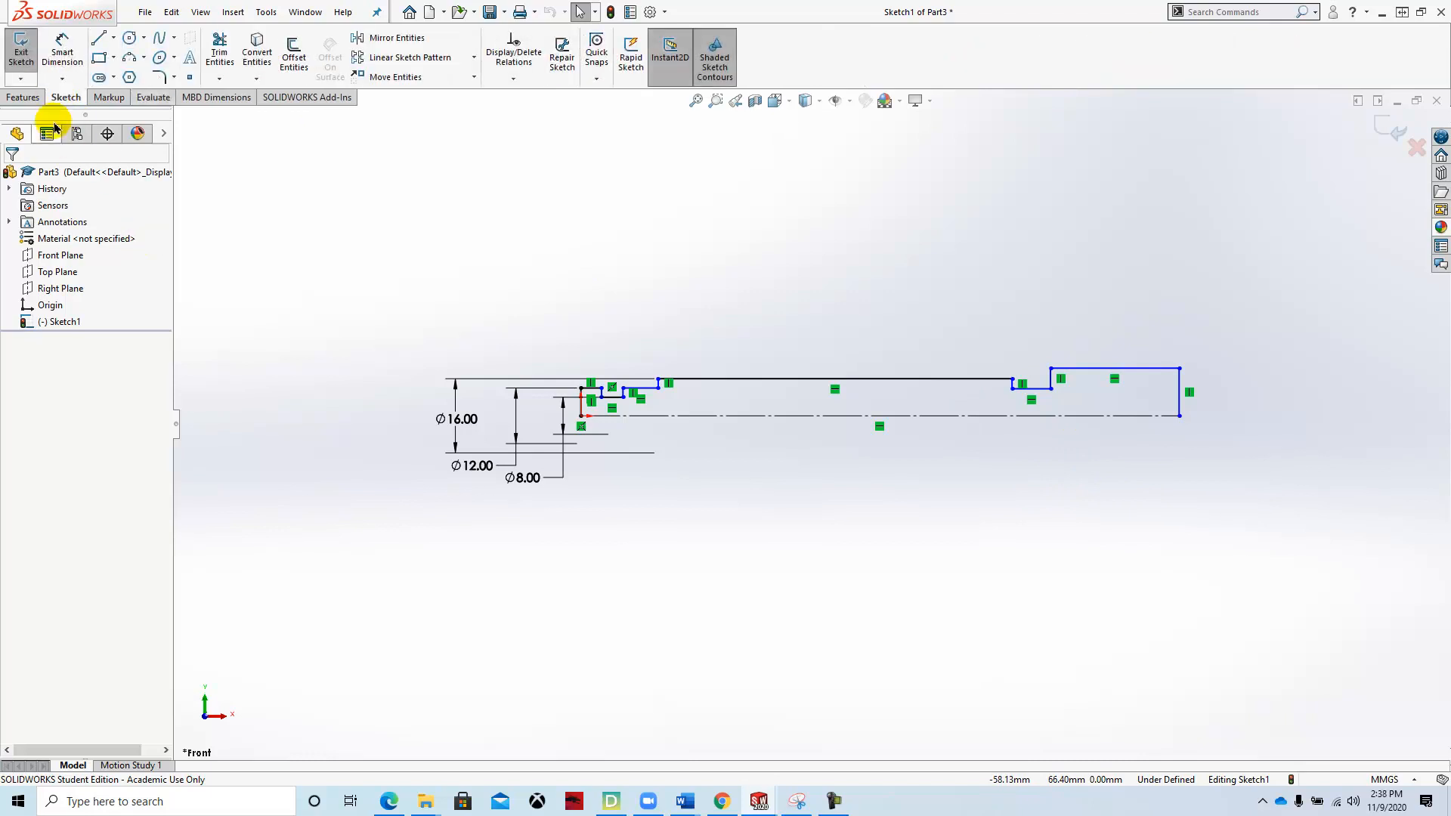
{"action": "left_click", "coordinate": [60, 51]}
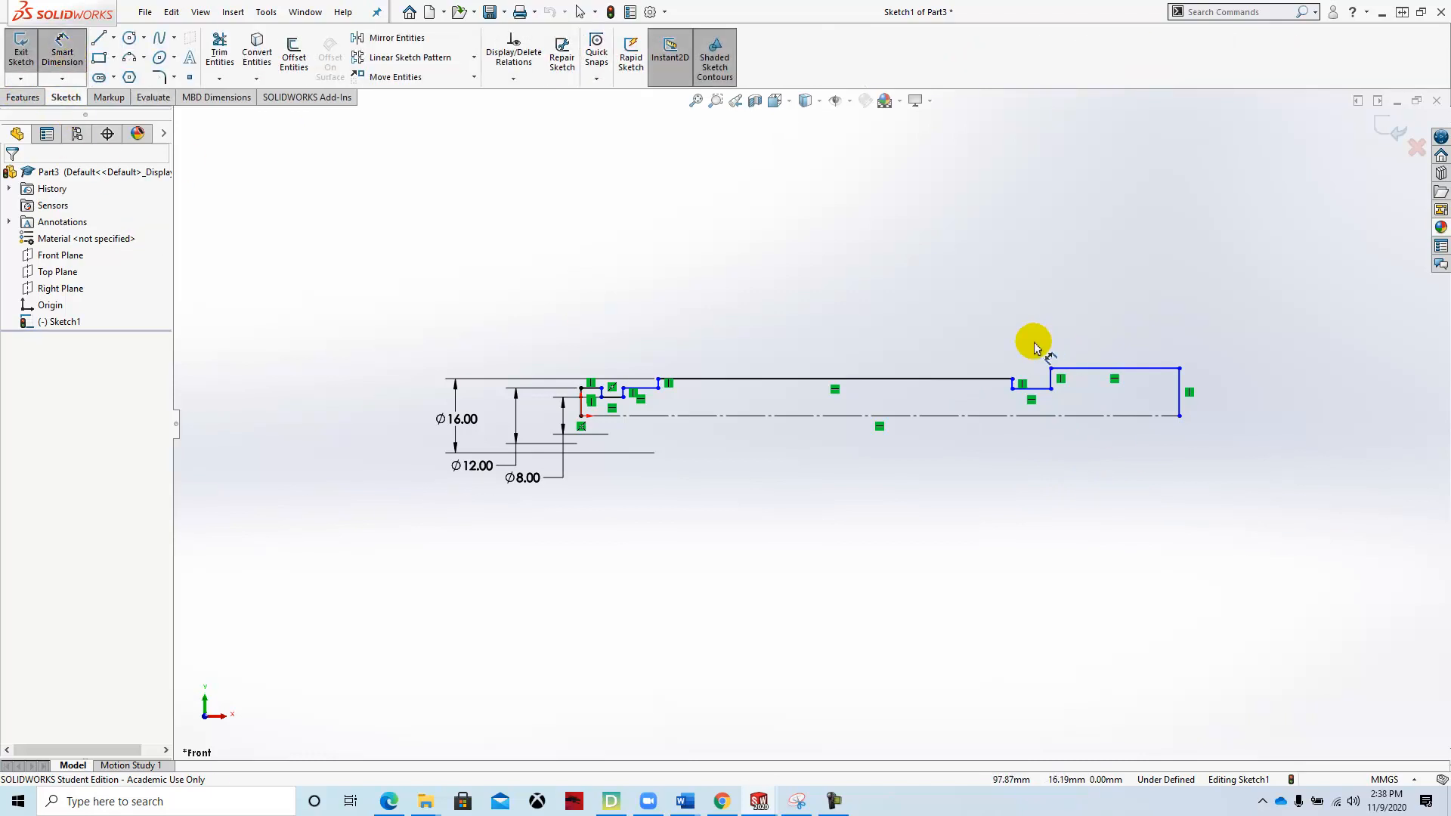
{"action": "left_click", "coordinate": [1032, 390]}
{"action": "left_click", "coordinate": [1046, 416]}
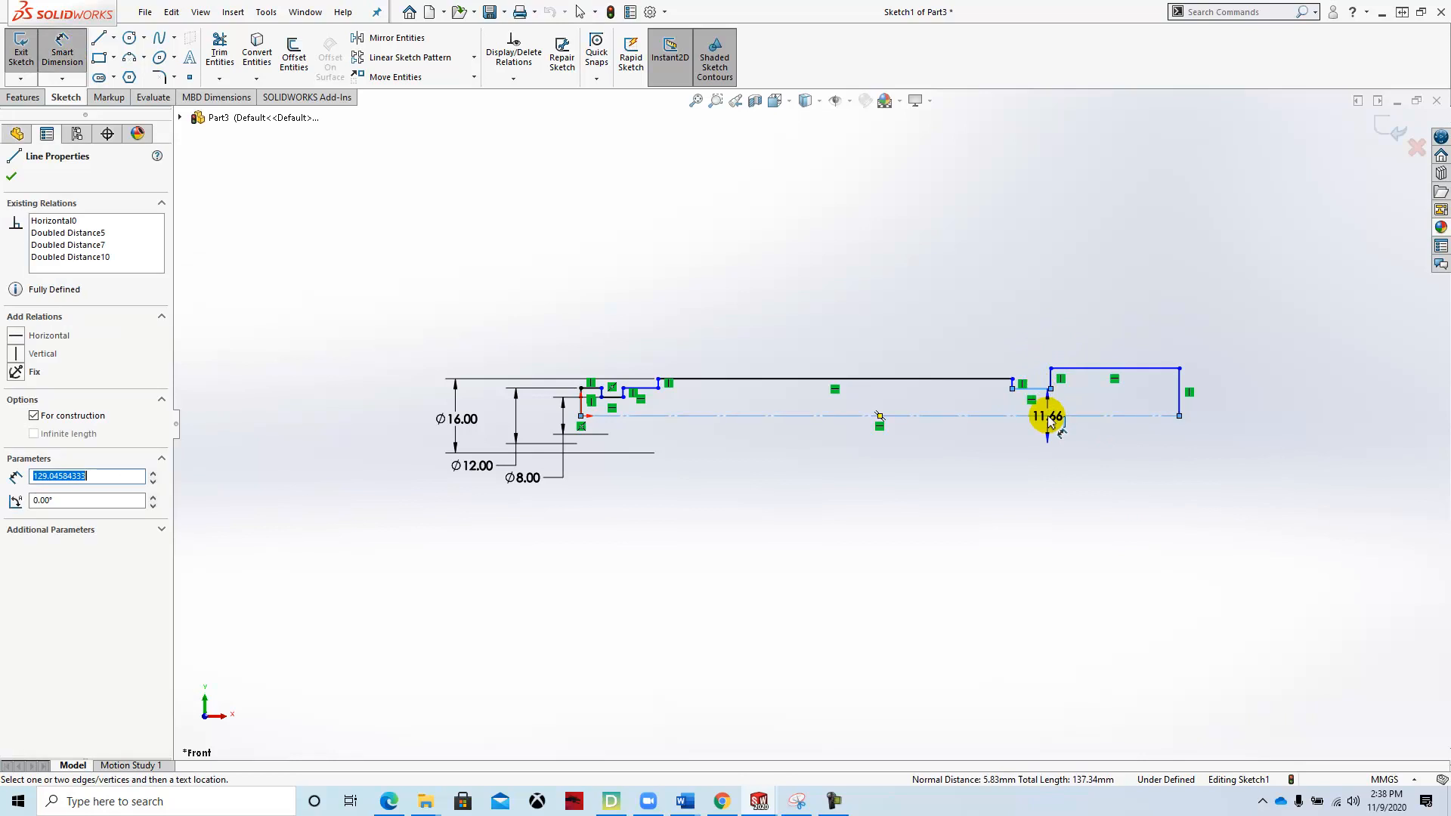
{"action": "left_click", "coordinate": [1028, 492]}
{"action": "type", "text": "10"}
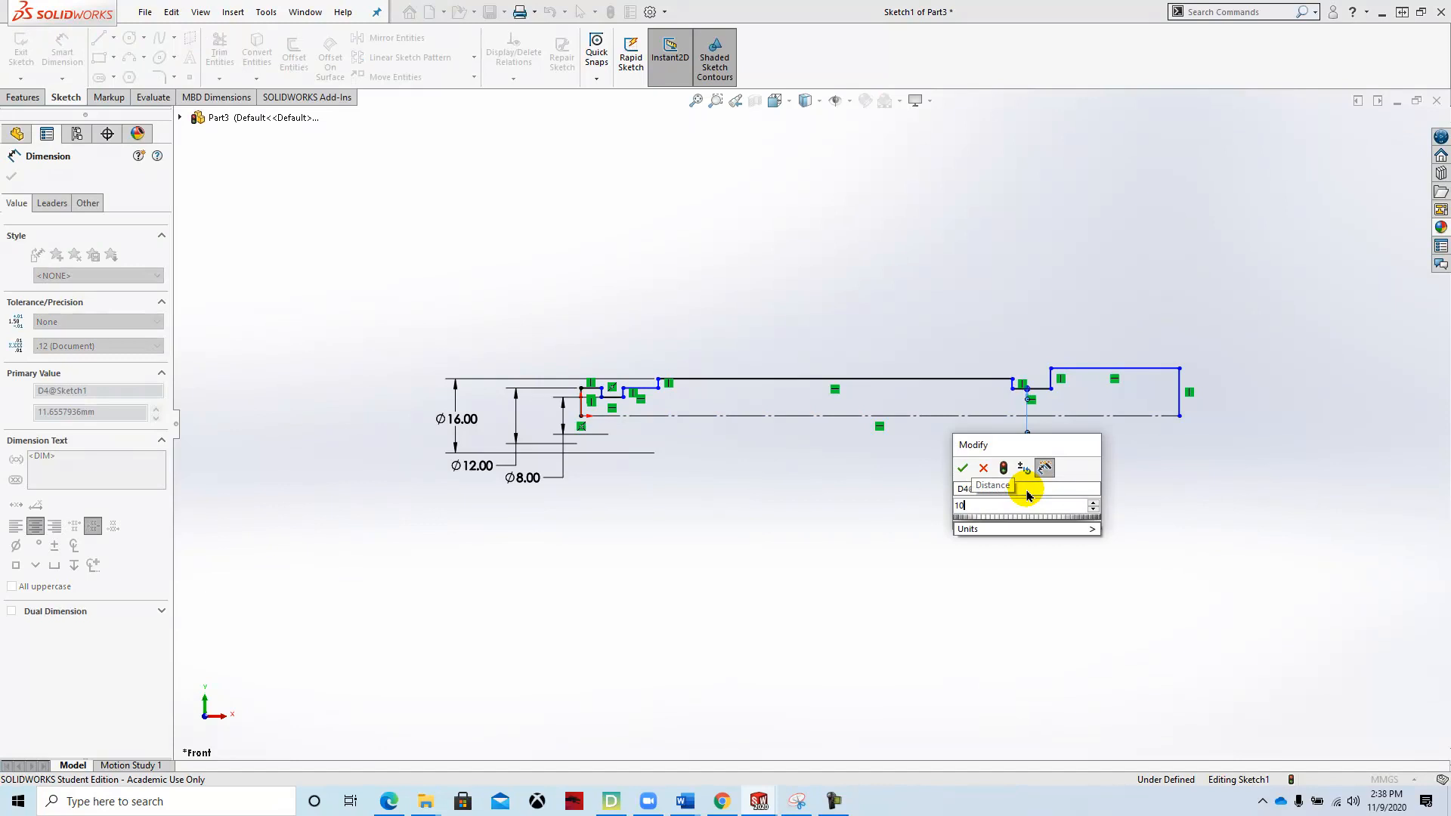
{"action": "key", "text": "Return"}
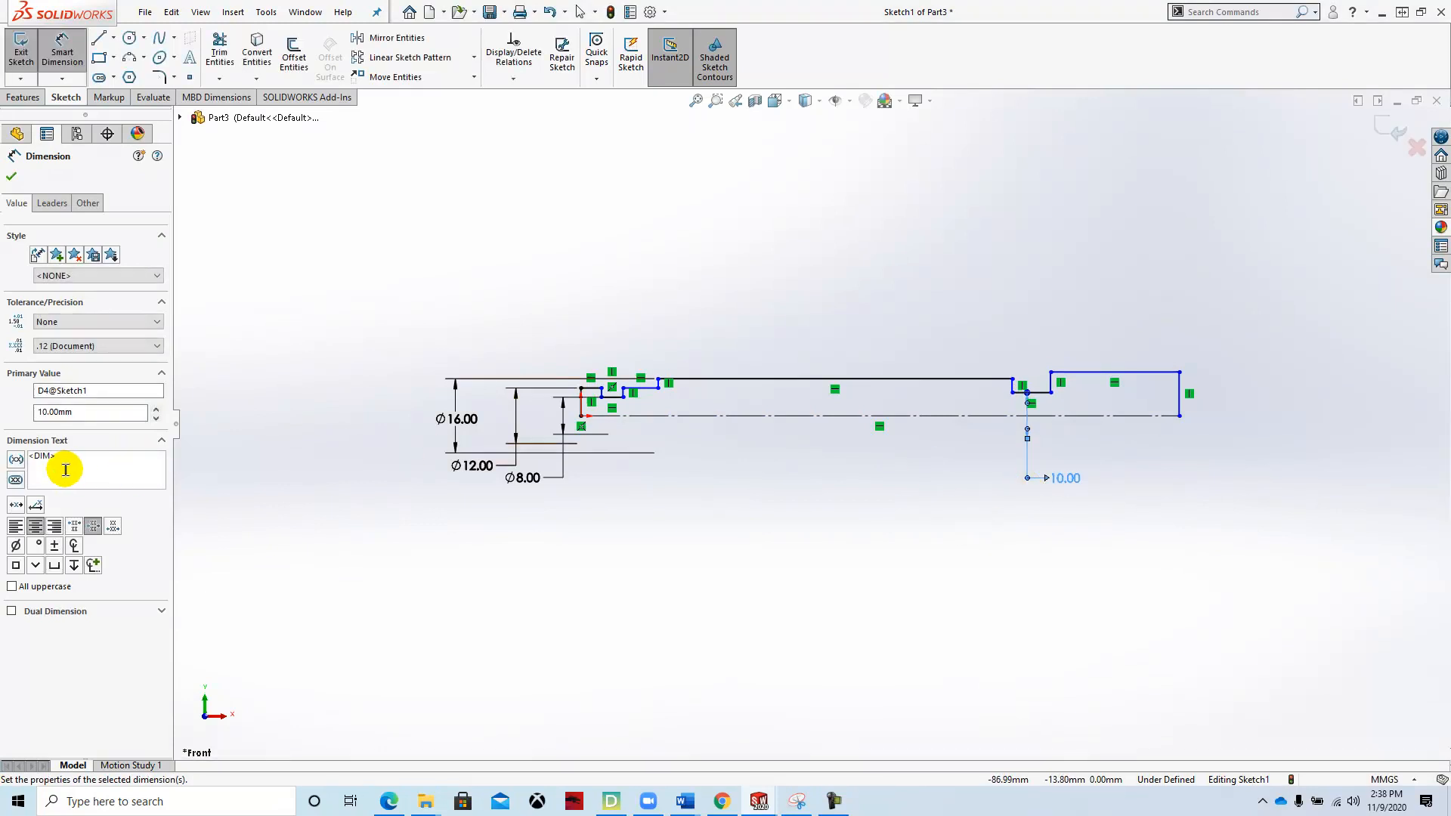
{"action": "left_click", "coordinate": [16, 546]}
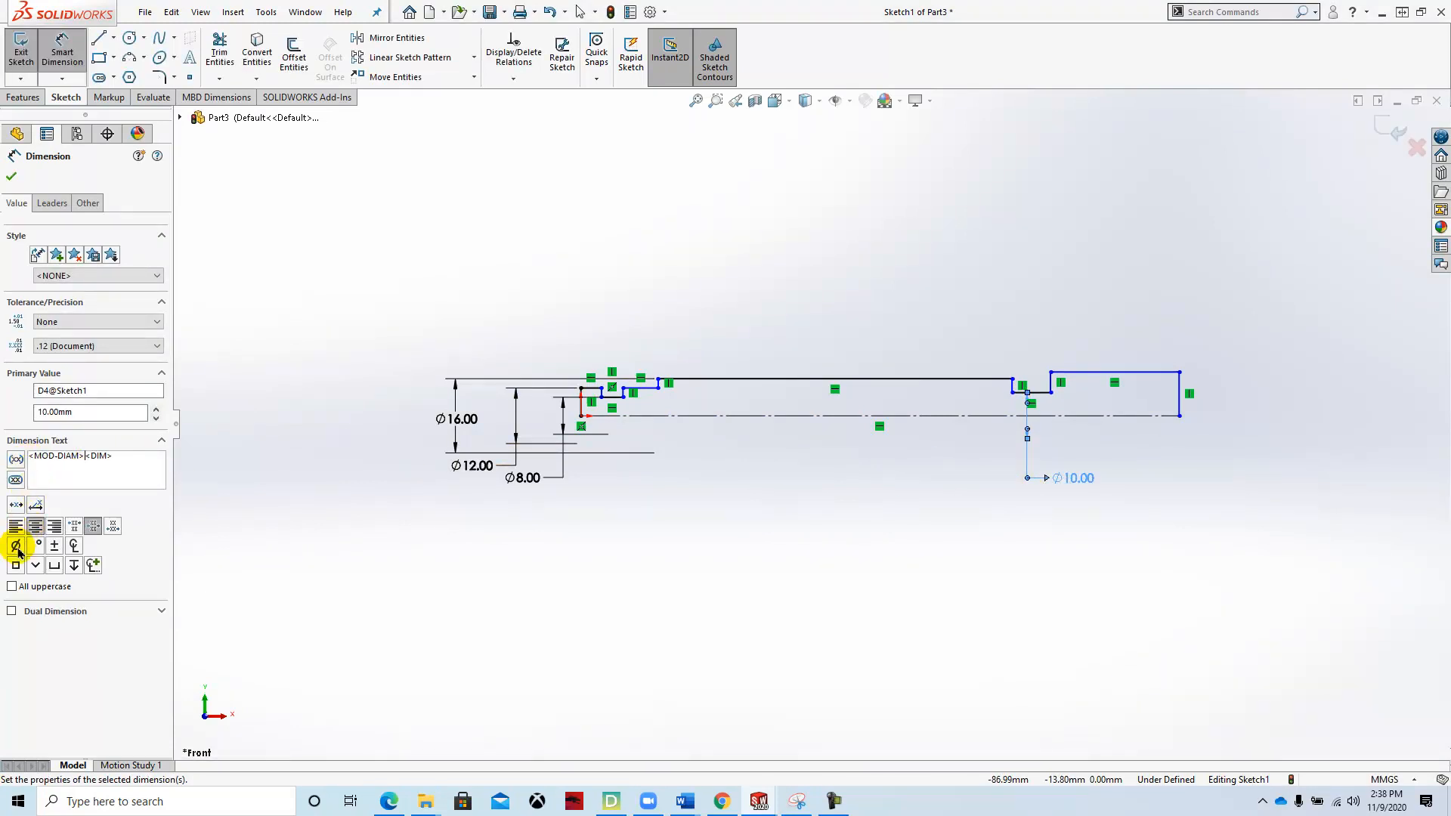
{"action": "left_click", "coordinate": [11, 180]}
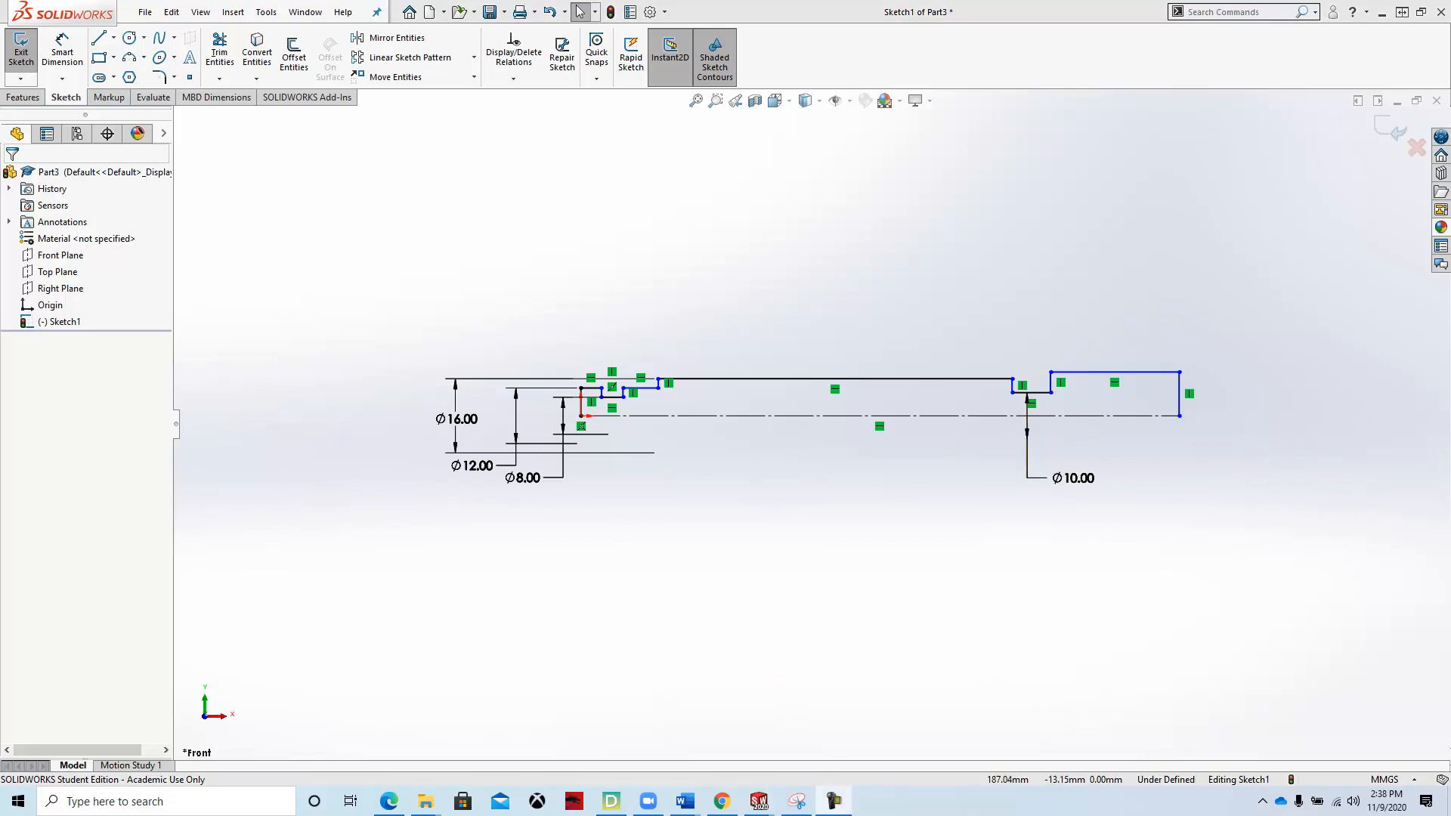
Dimension the head's top edge as a diameter about the centerline, set to 18 mm with a diameter symbol.
{"action": "left_click", "coordinate": [66, 62]}
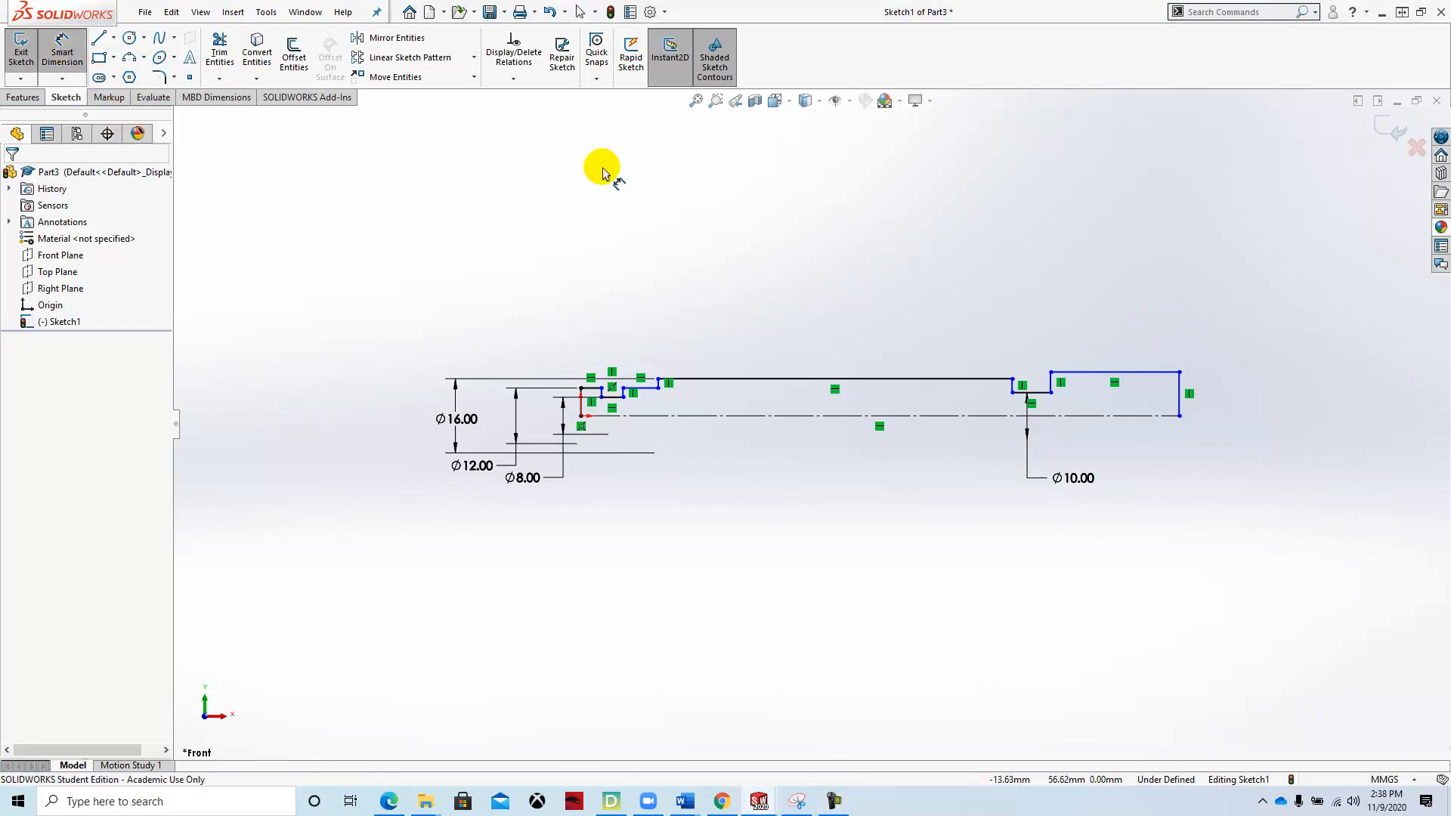
{"action": "left_click", "coordinate": [1144, 378]}
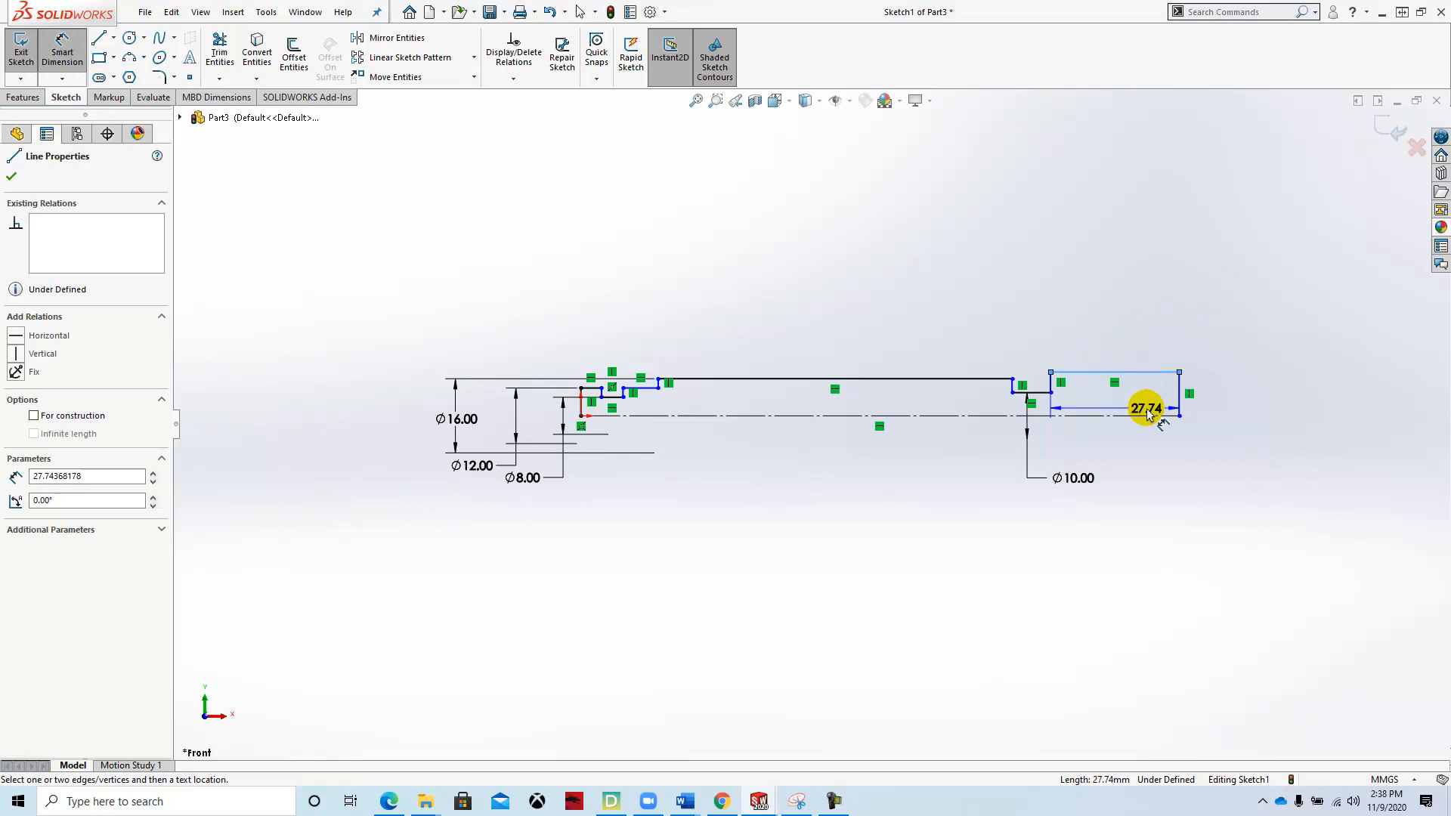
{"action": "left_click", "coordinate": [1149, 415]}
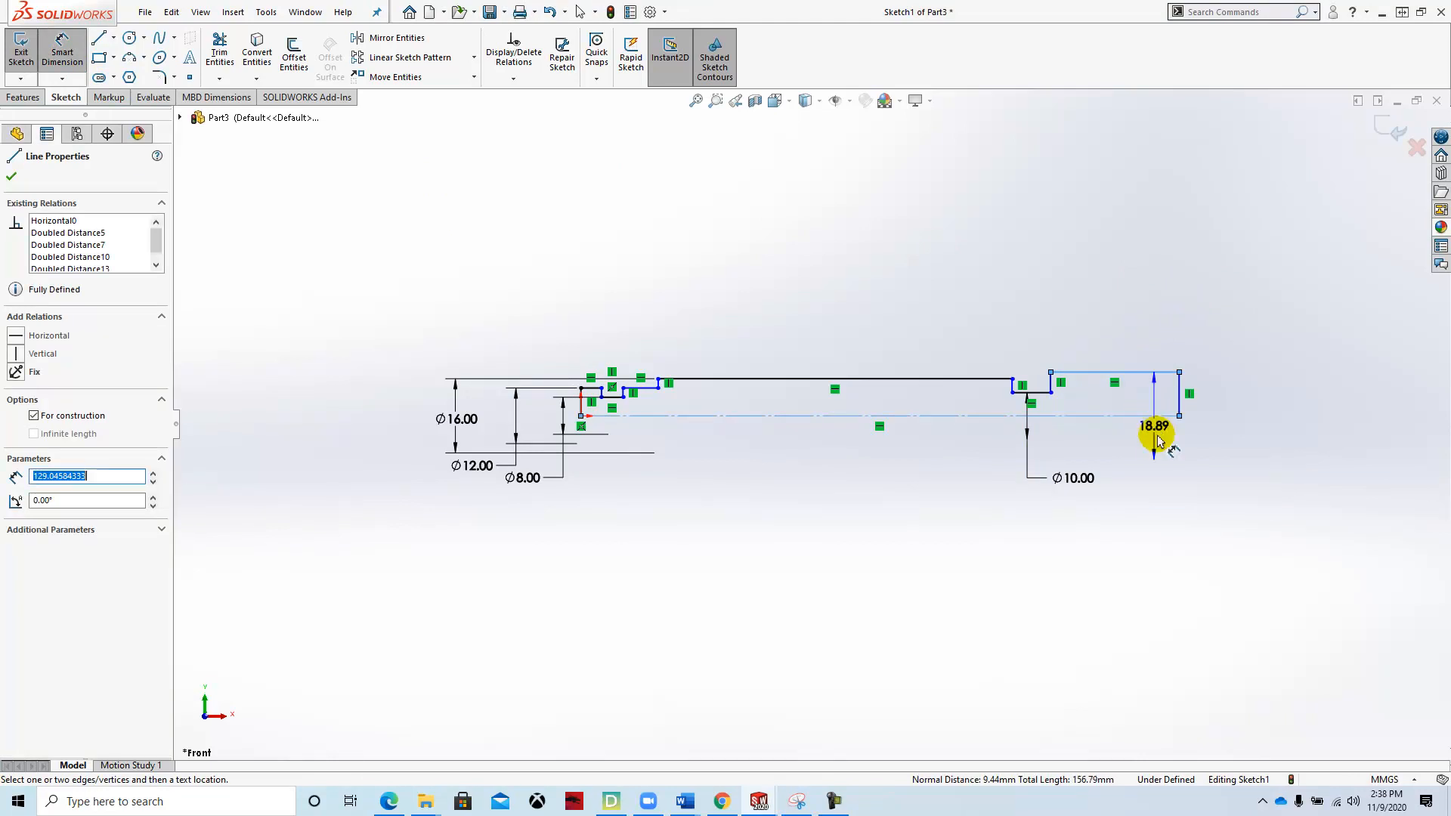
{"action": "left_click", "coordinate": [1232, 500]}
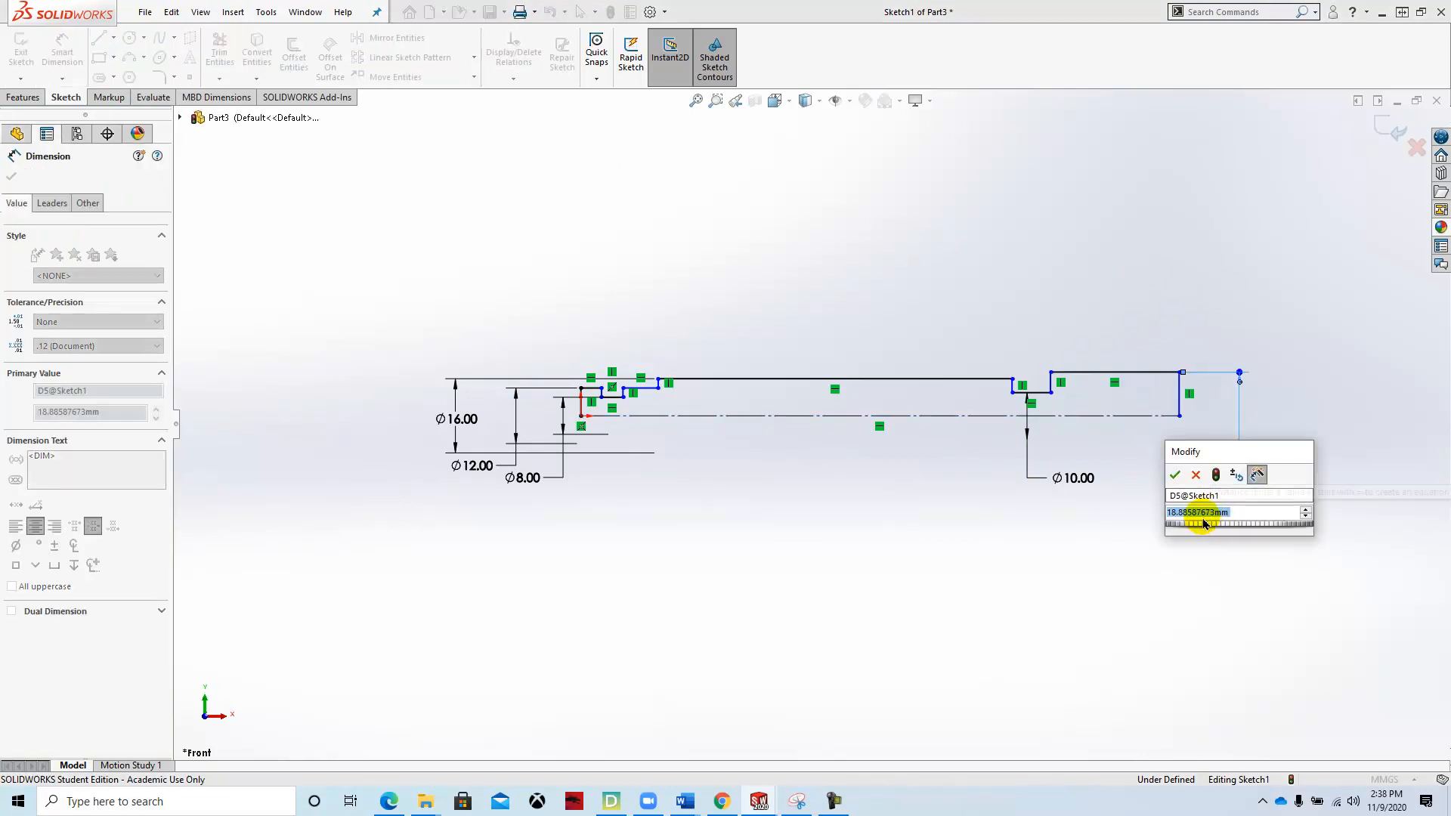
{"action": "type", "text": "18"}
{"action": "key", "text": "Return"}
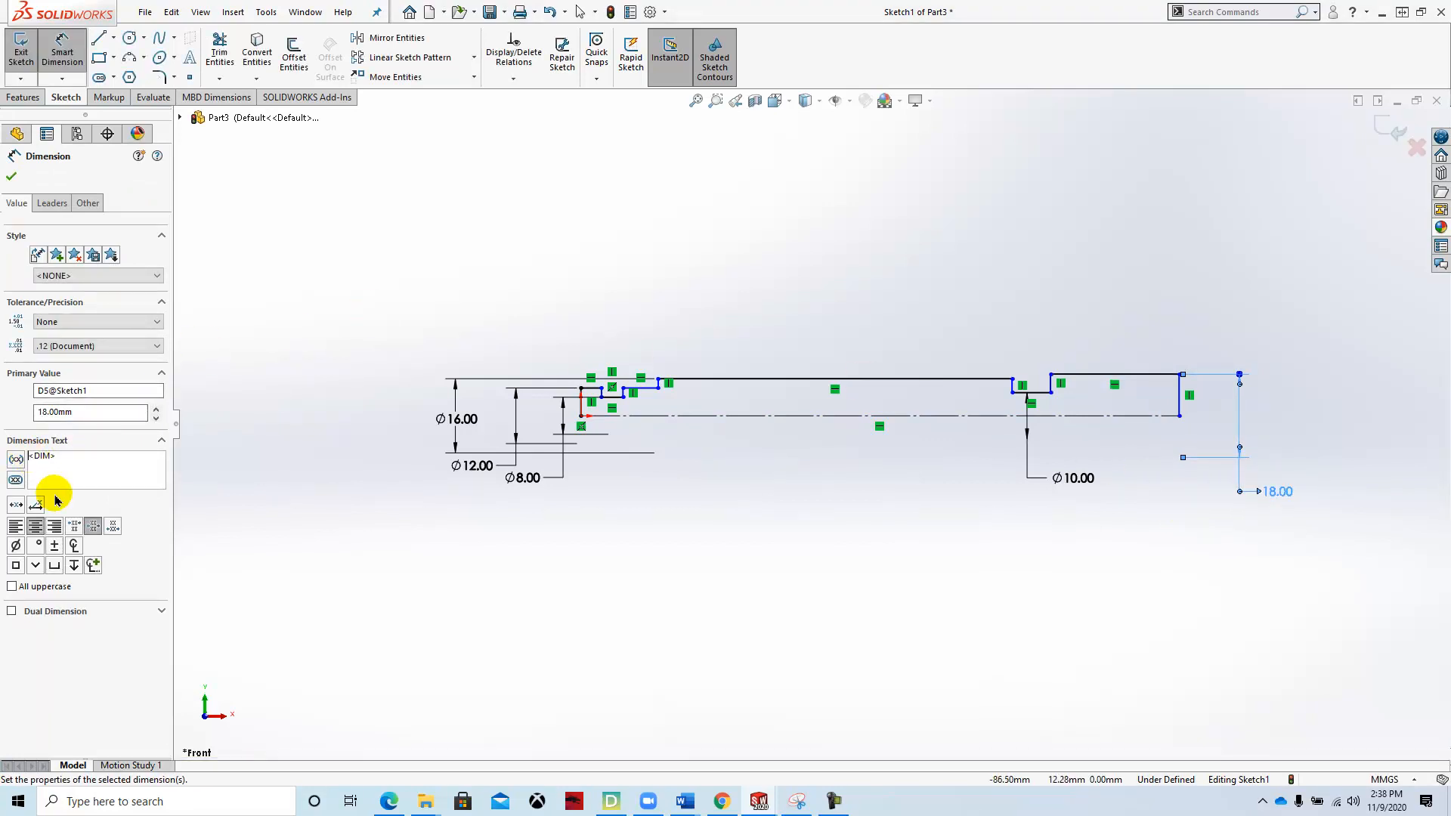
{"action": "left_click", "coordinate": [16, 545]}
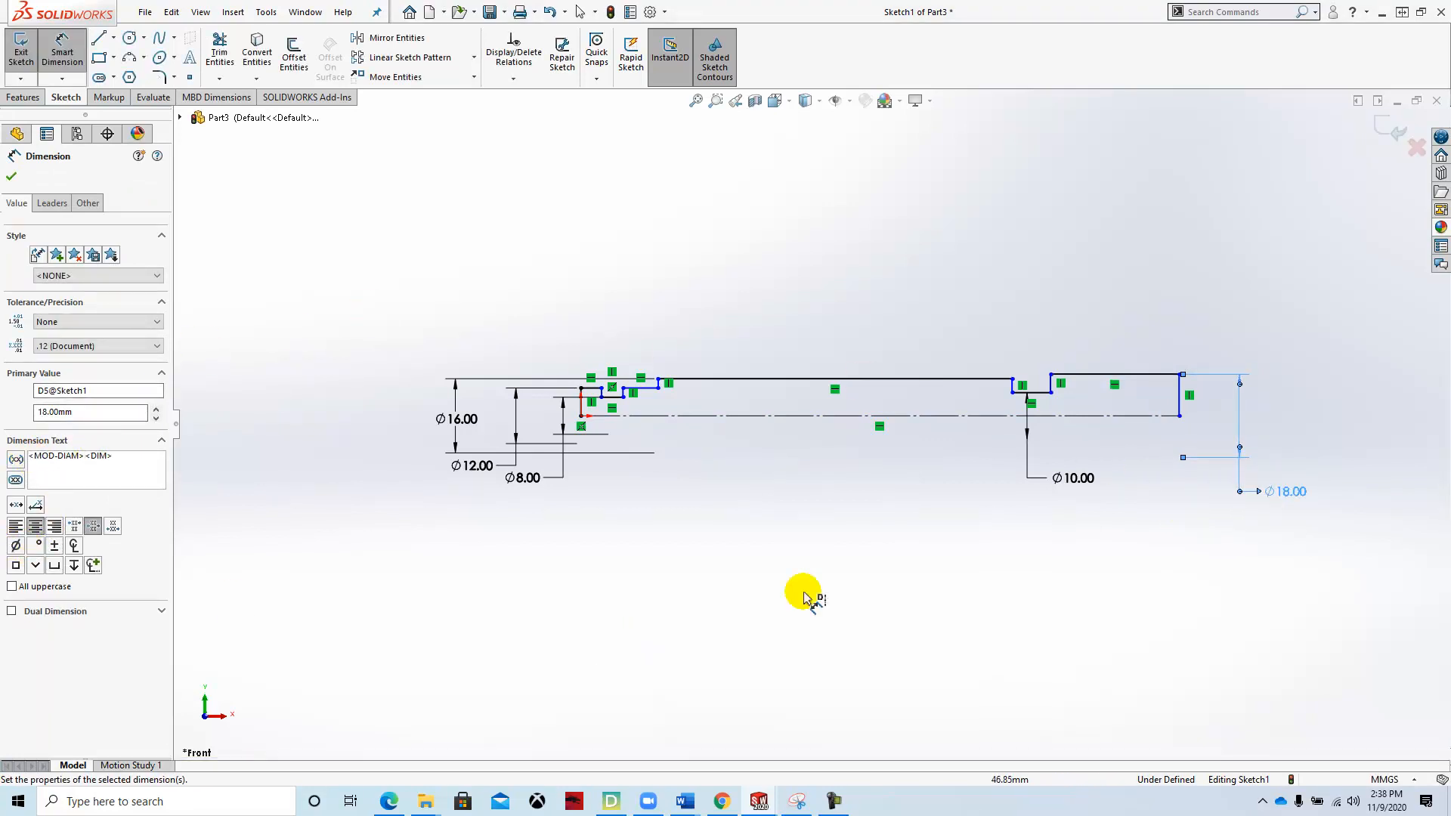
{"action": "left_click", "coordinate": [12, 178]}
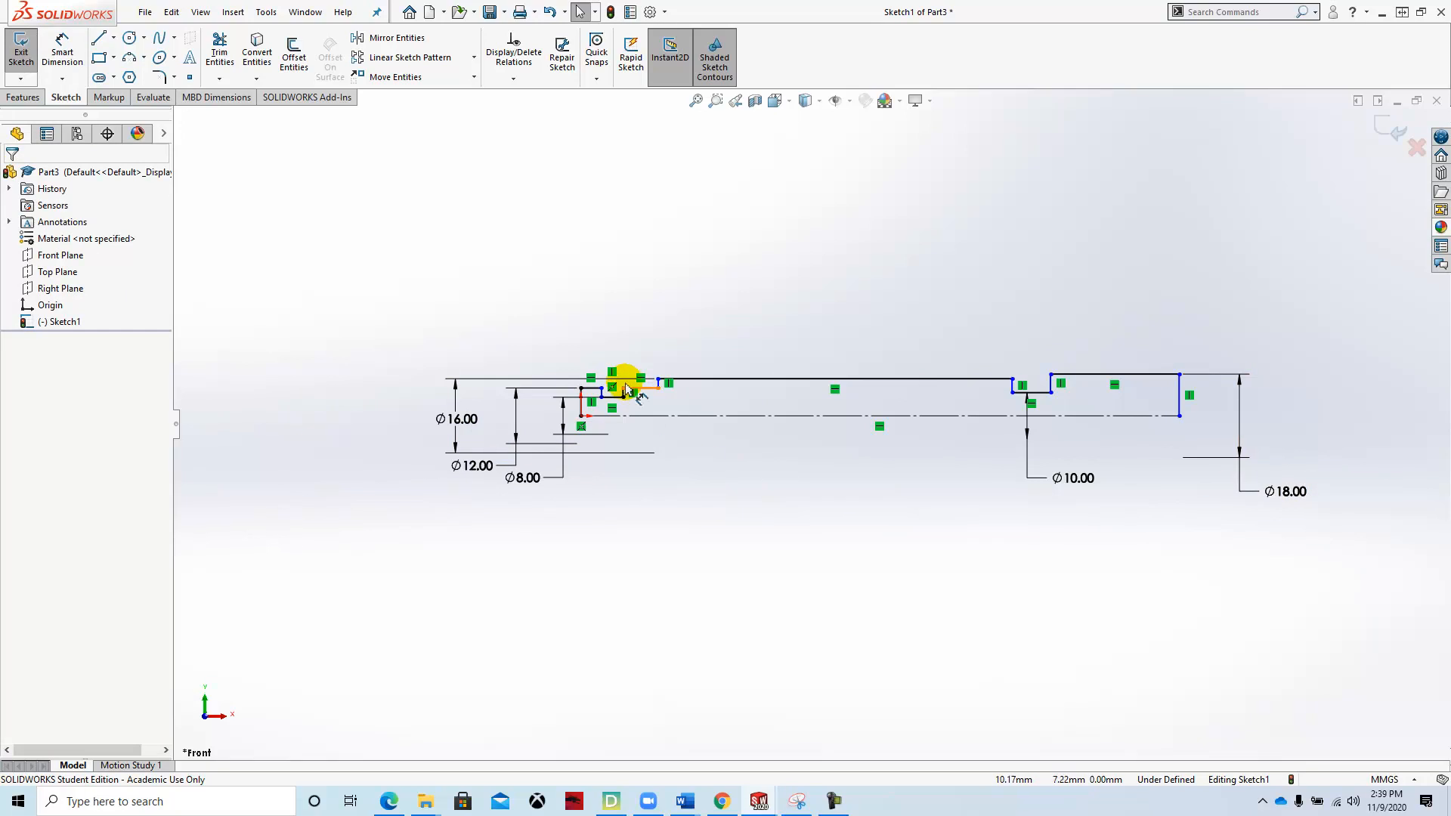
Switch to the bench vice PDF in Chrome and examine the Jaw Screw drawing's length dimensions up close.
{"action": "scroll", "coordinate": [644, 395], "scroll_direction": "down", "scroll_amount": 5}
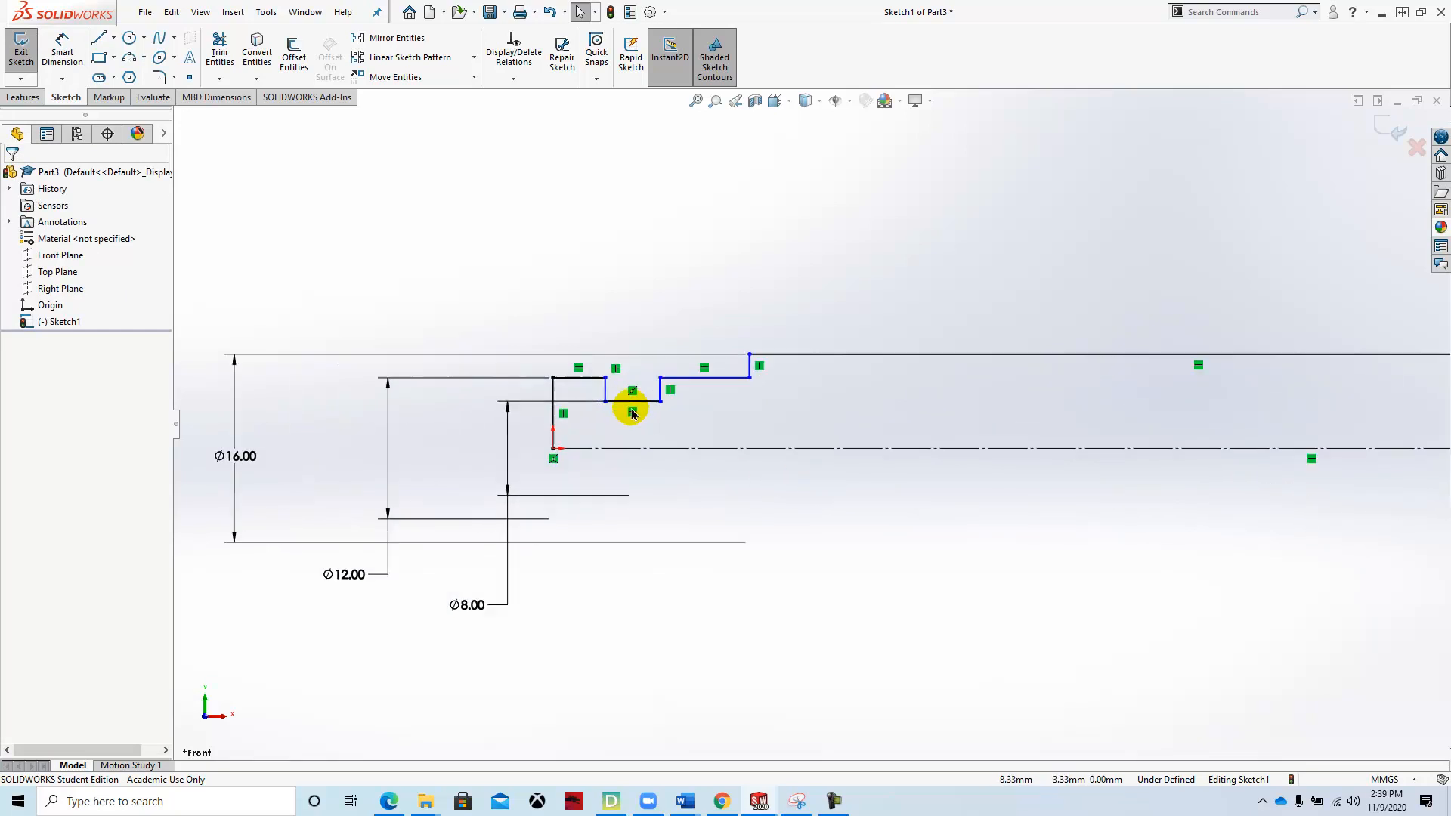
{"action": "scroll", "coordinate": [632, 414], "scroll_direction": "down", "scroll_amount": 5}
{"action": "scroll", "coordinate": [726, 431], "scroll_direction": "up", "scroll_amount": 4}
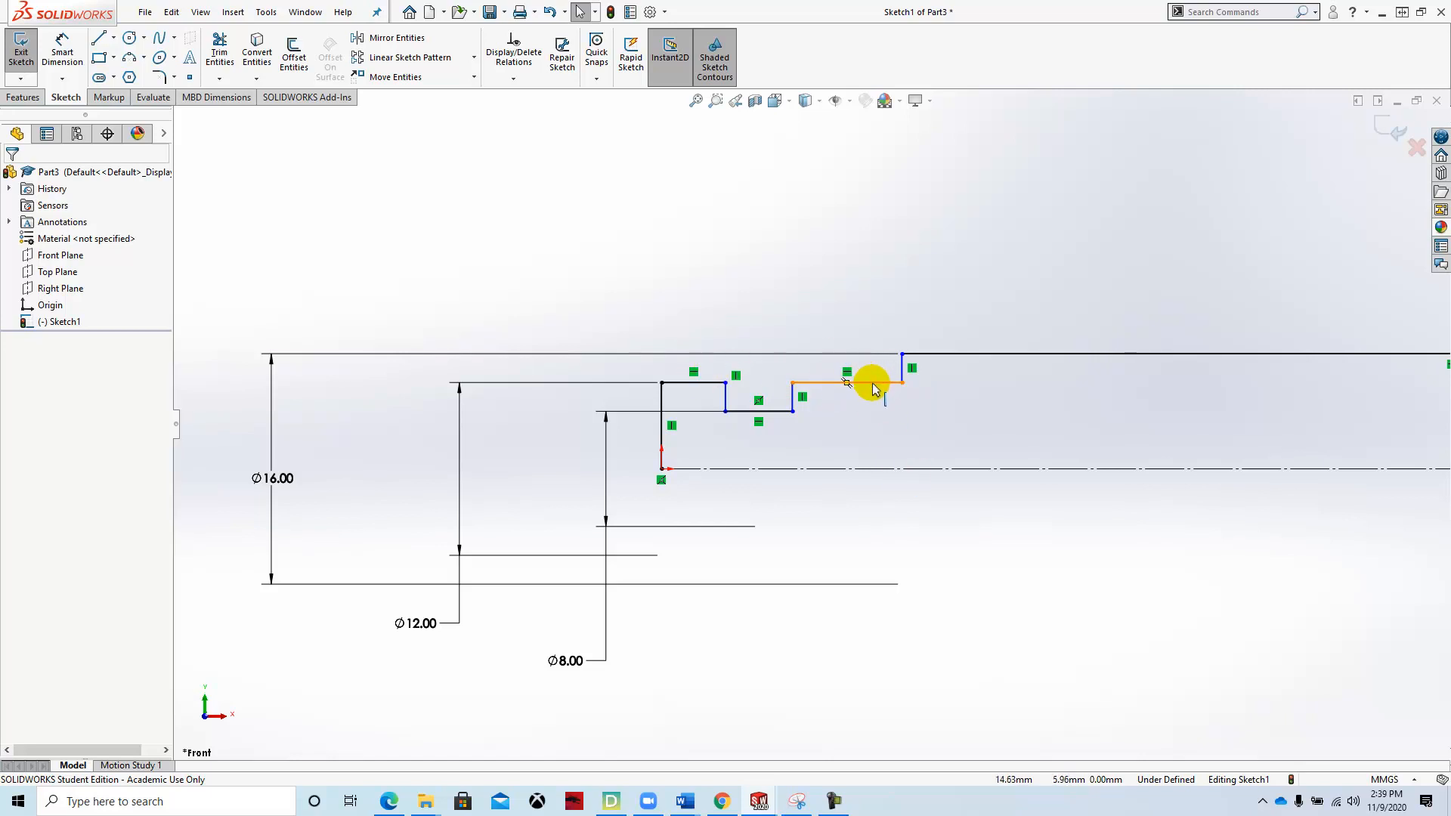
{"action": "left_click", "coordinate": [721, 801]}
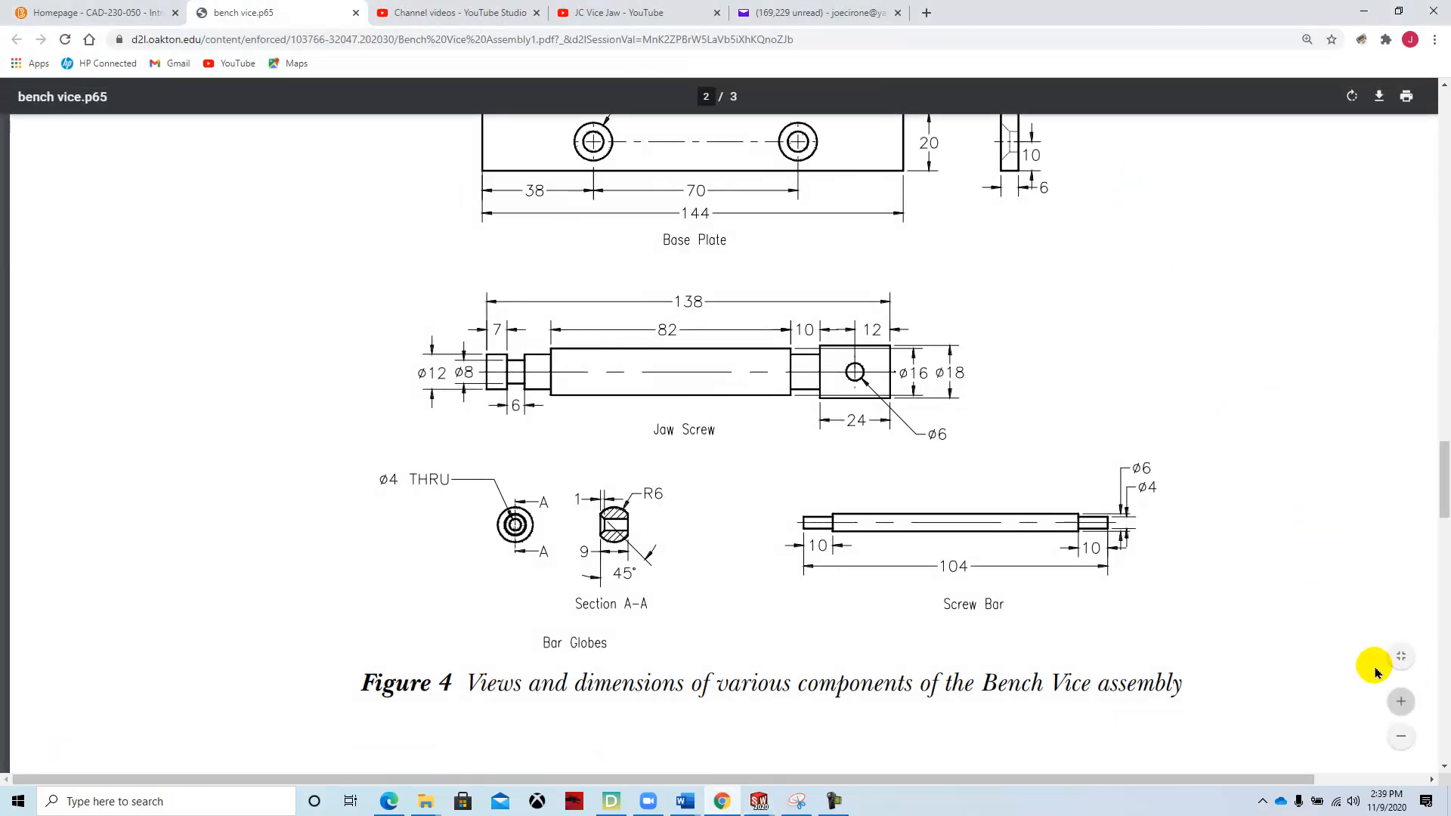
{"action": "left_click", "coordinate": [1400, 701]}
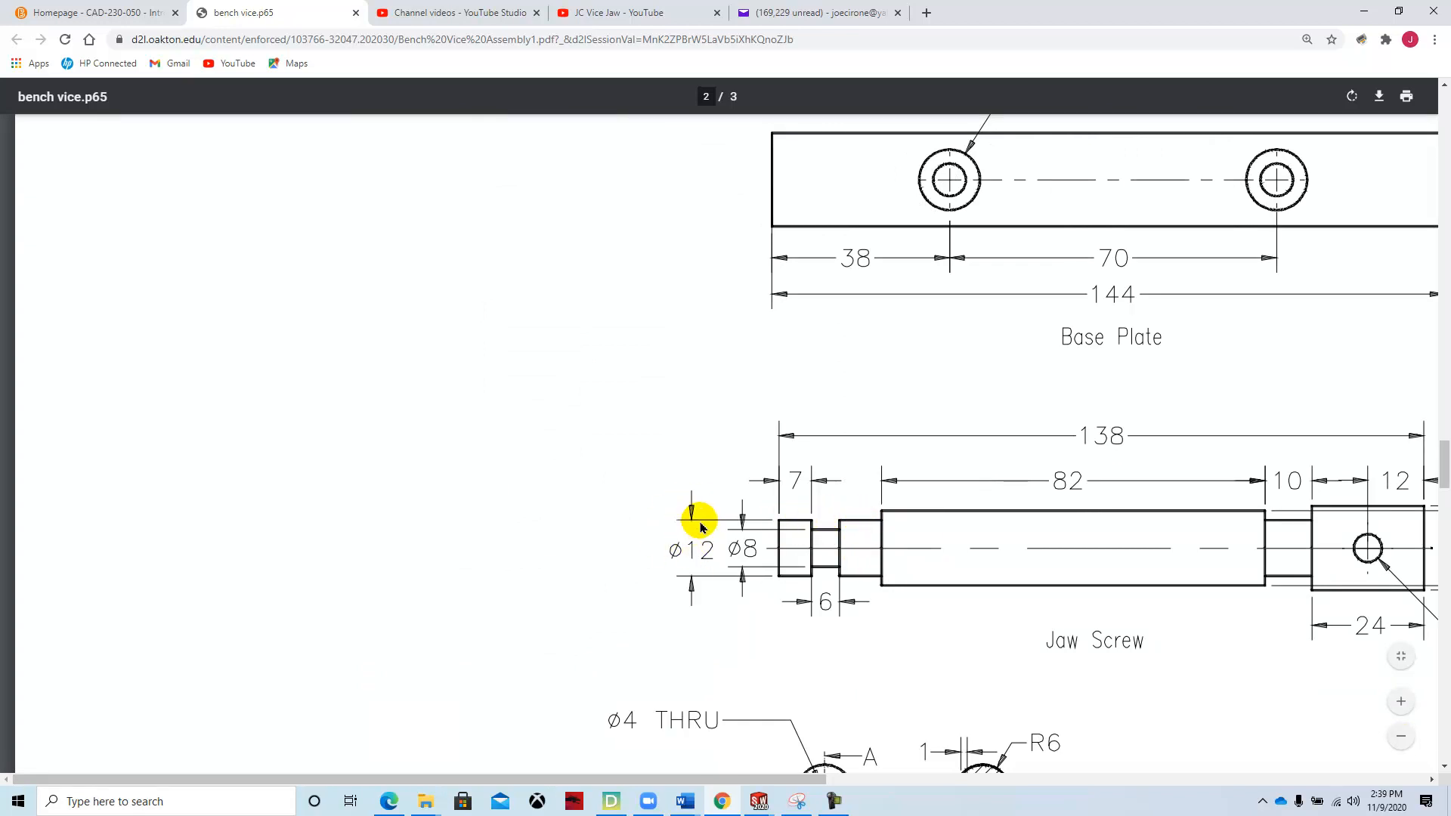
Switch to the Part3 sketch in SOLIDWORKS and make the two horizontal edges on either side of the small groove collinear.
{"action": "mouse_move", "coordinate": [758, 797]}
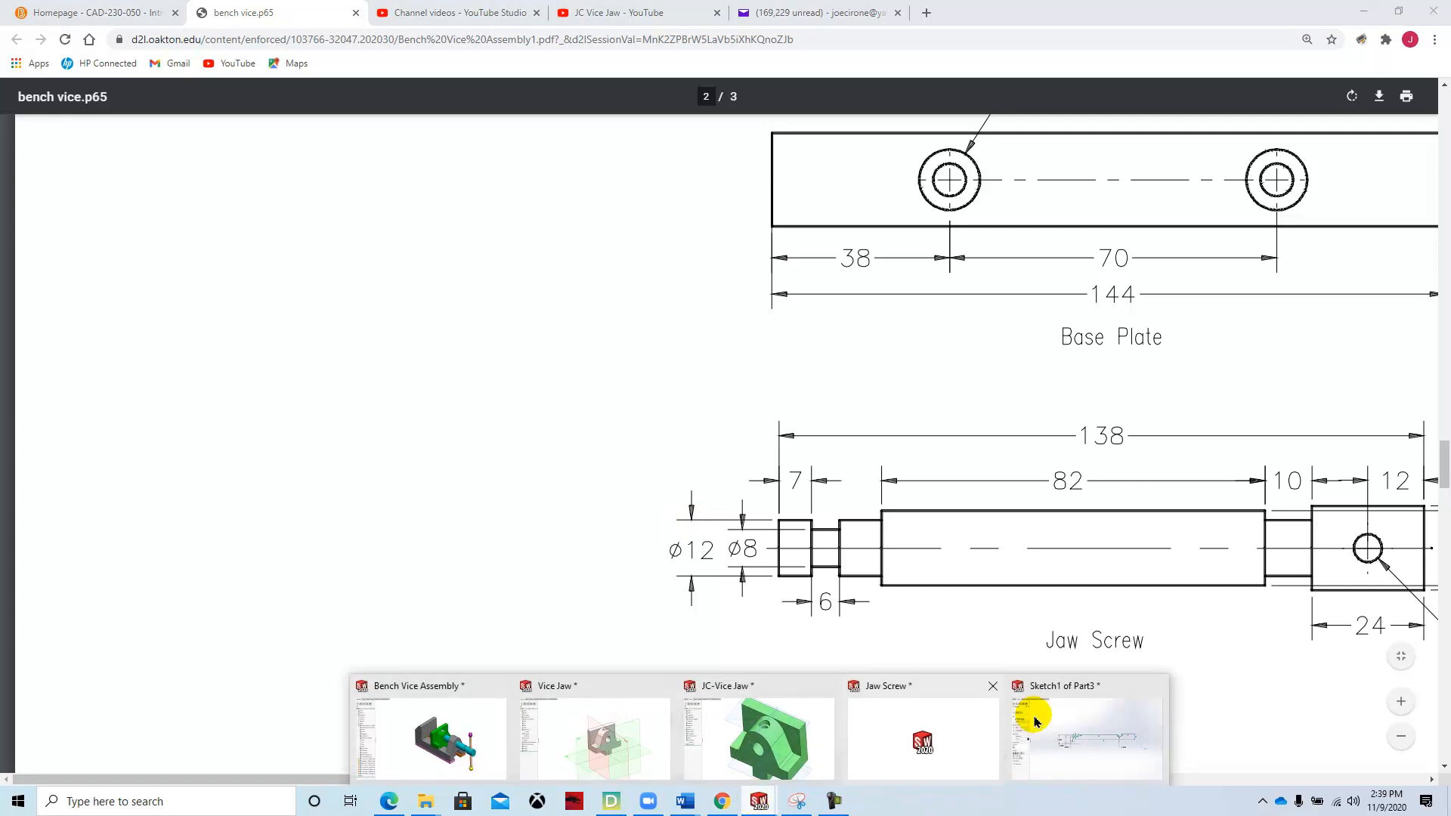
{"action": "left_click", "coordinate": [1118, 739]}
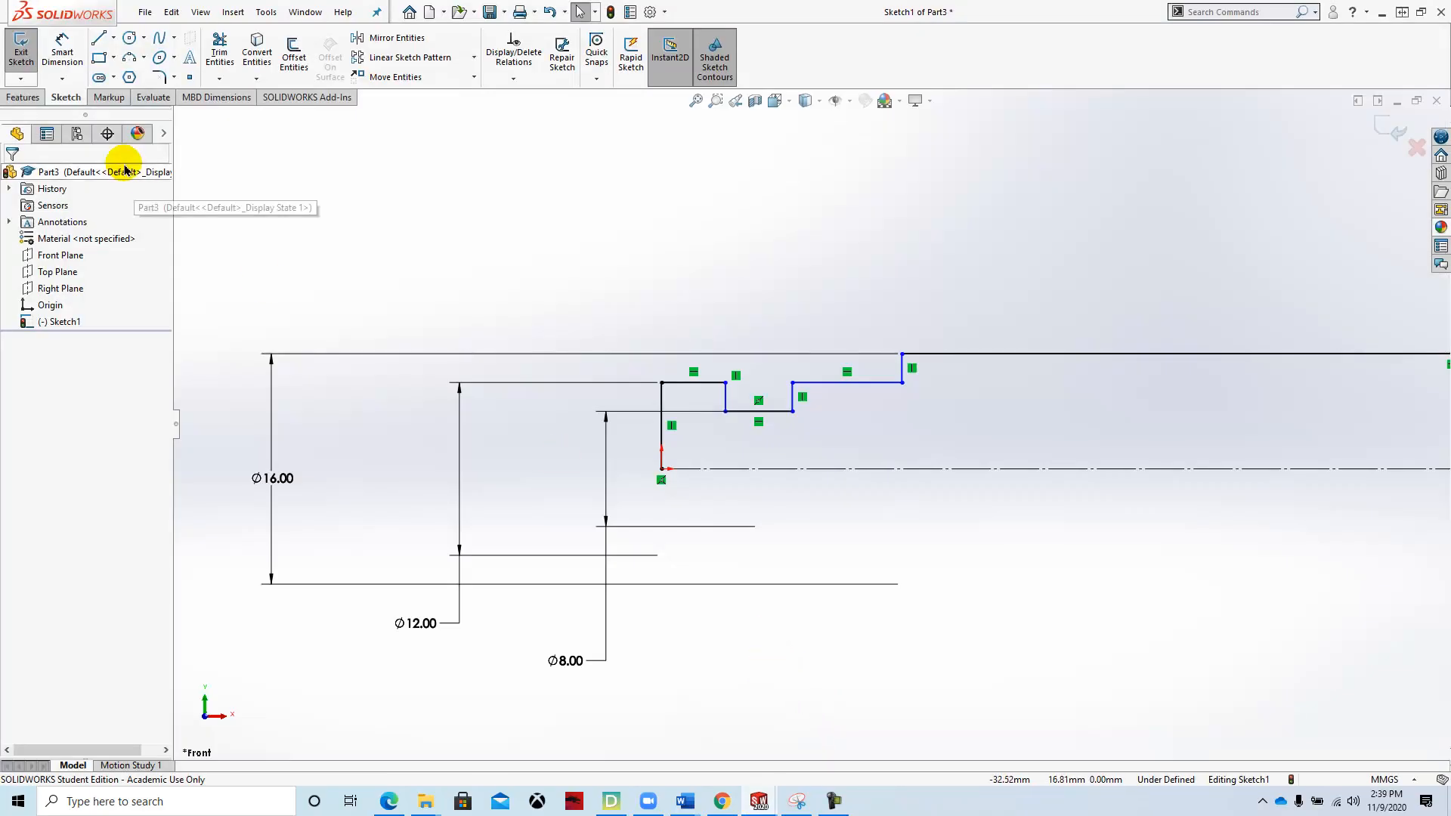
{"action": "left_click", "coordinate": [513, 79]}
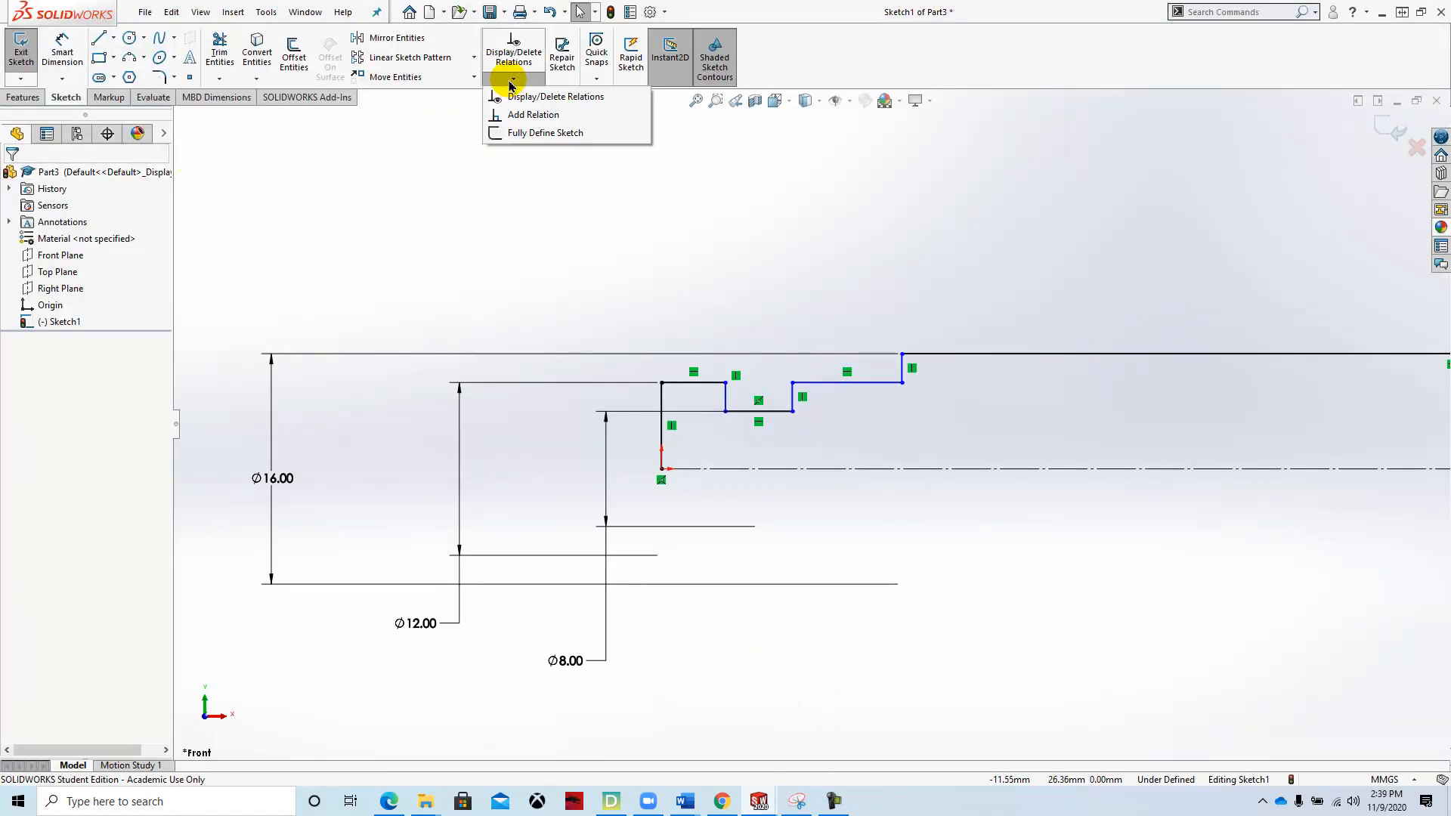
{"action": "left_click", "coordinate": [535, 116]}
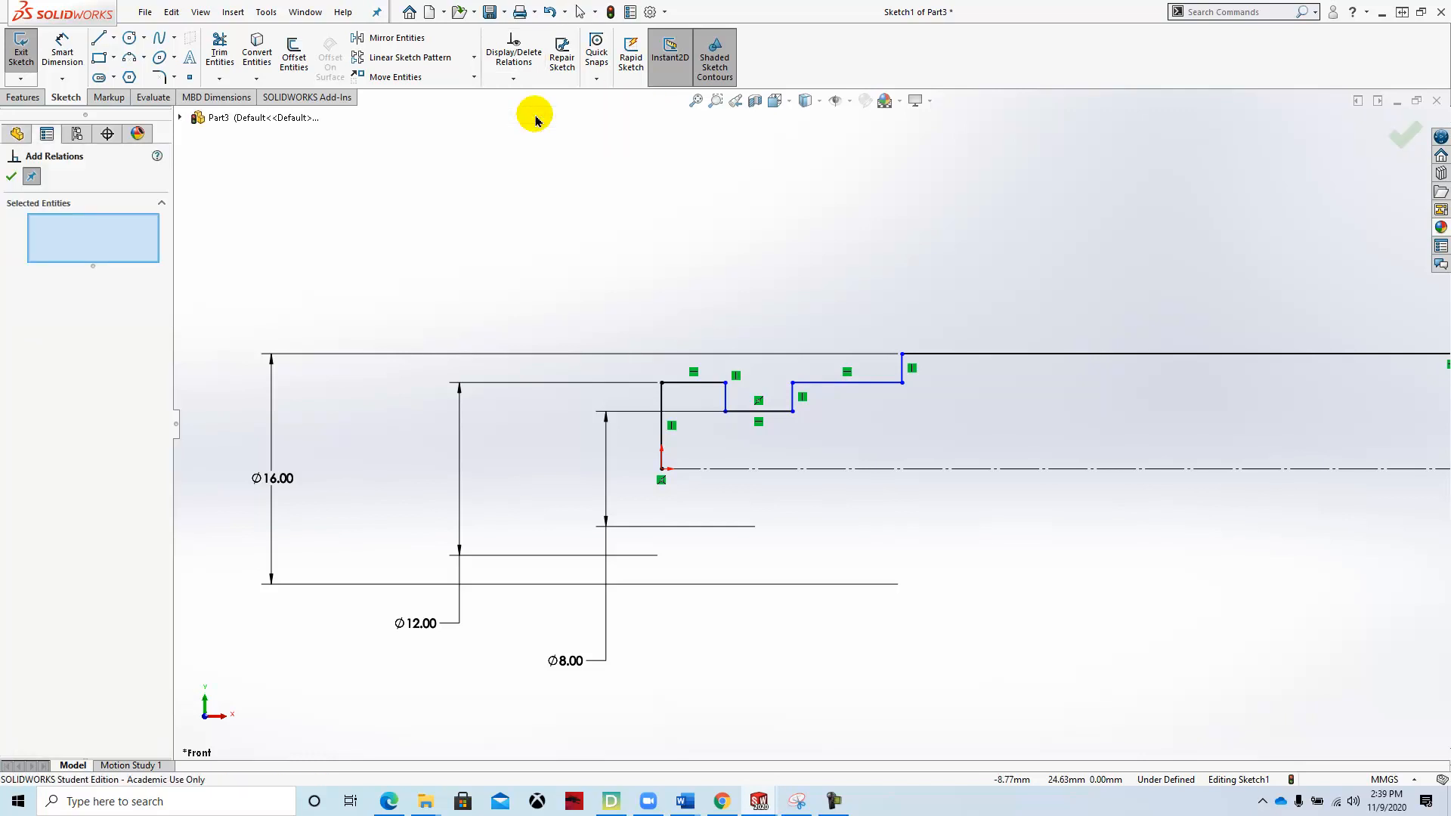
{"action": "left_click", "coordinate": [709, 384]}
{"action": "left_click", "coordinate": [867, 382]}
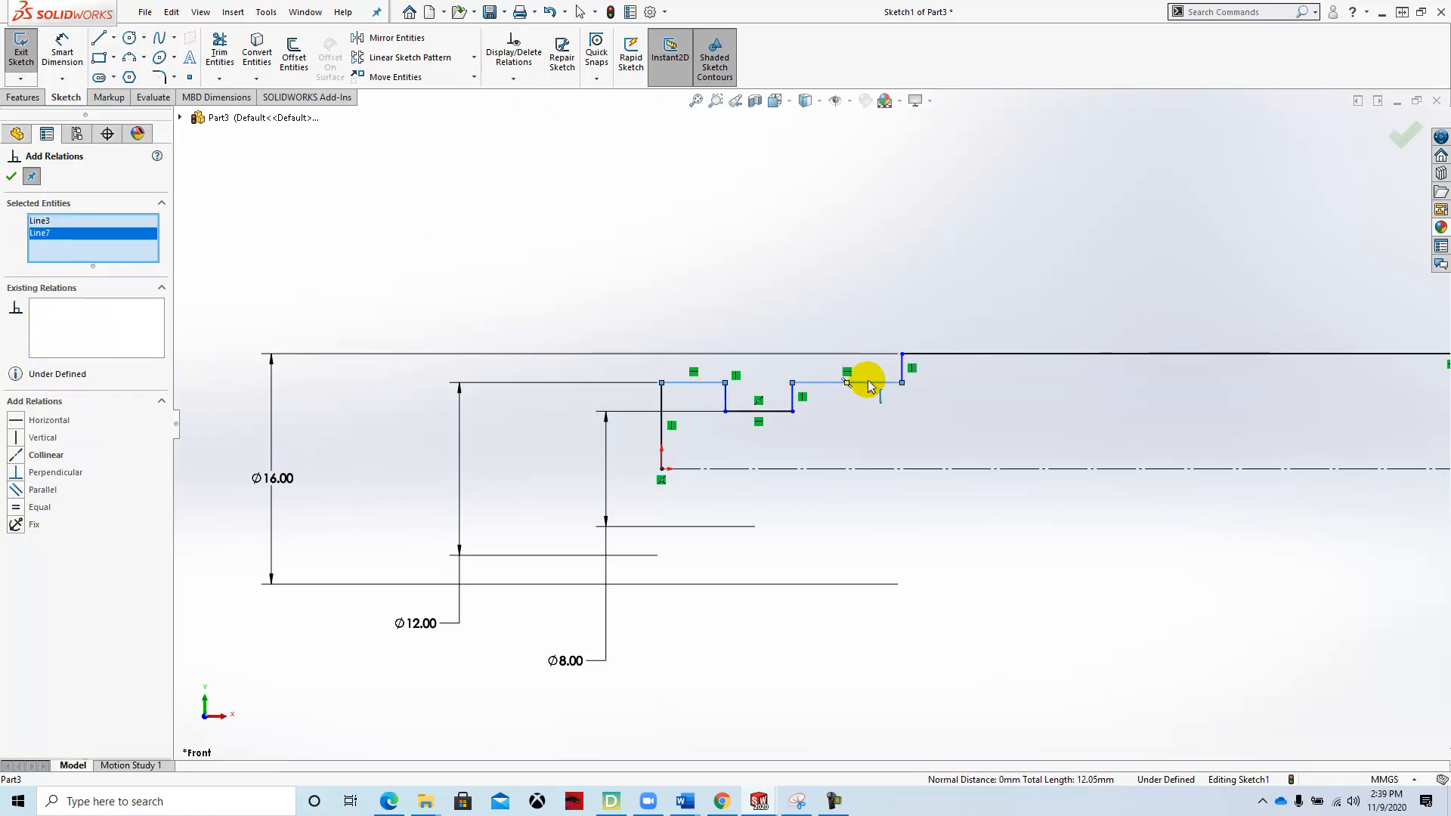
{"action": "left_click", "coordinate": [15, 456]}
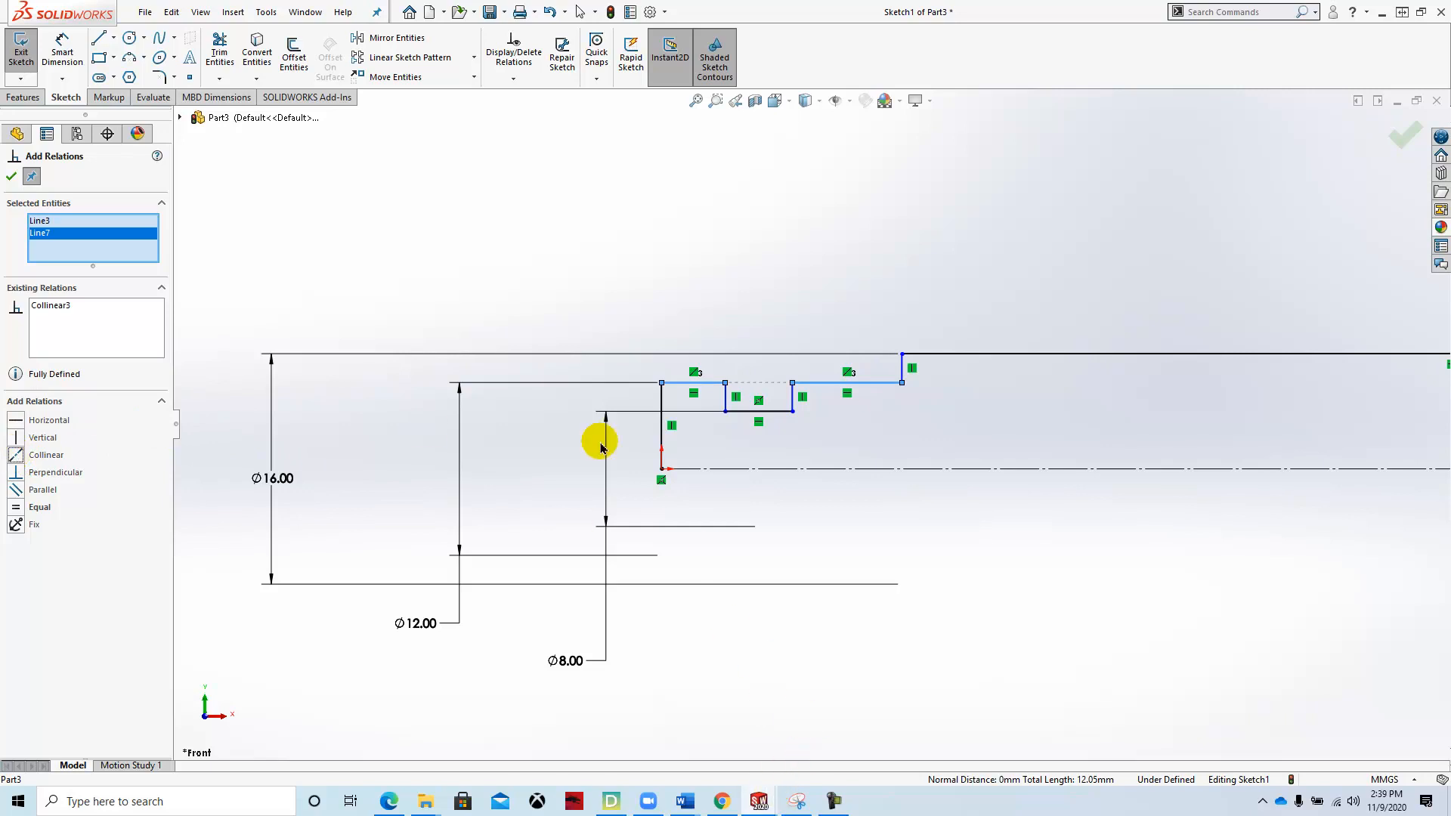
{"action": "left_click", "coordinate": [10, 179]}
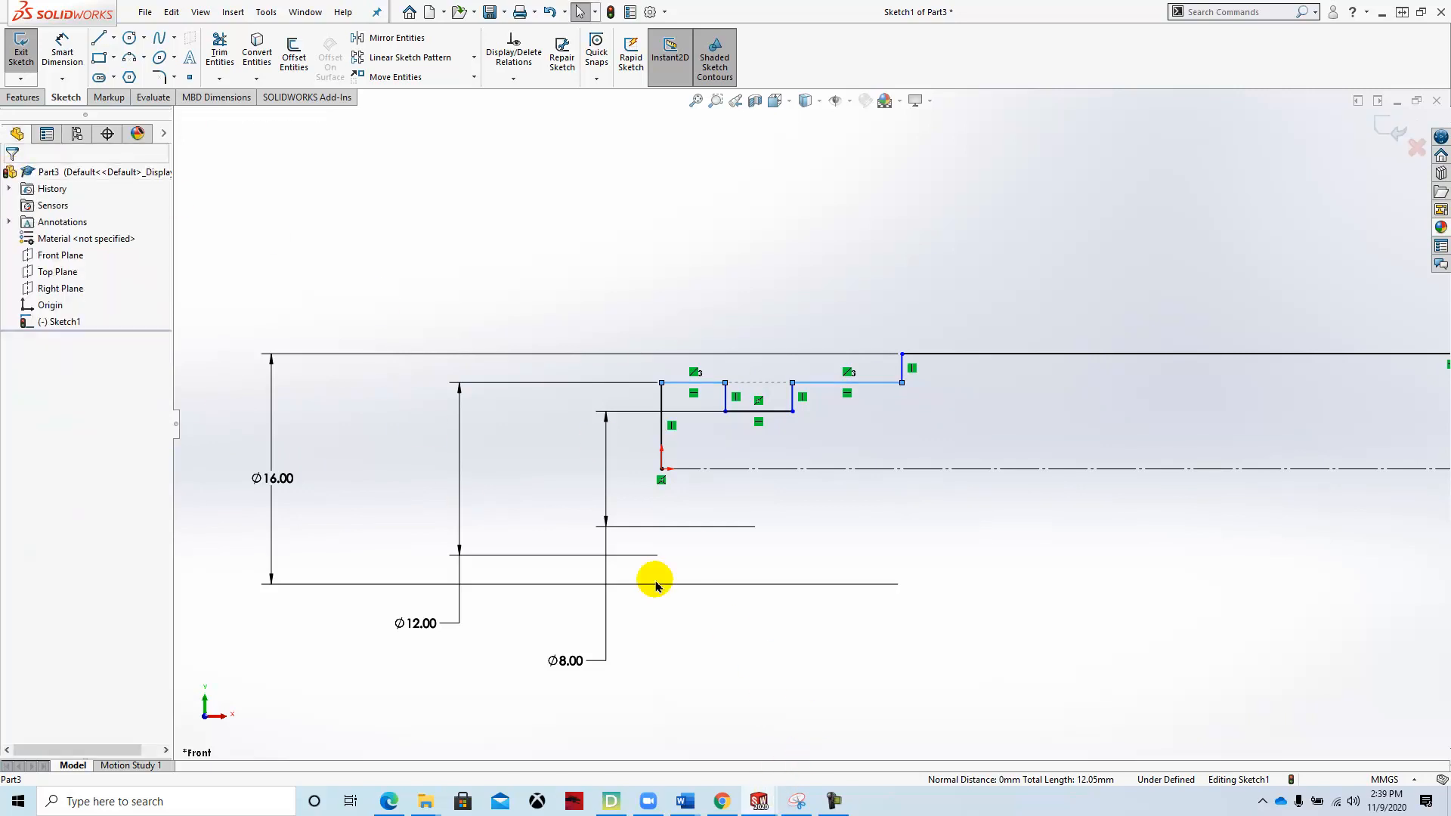
{"action": "left_click", "coordinate": [415, 238]}
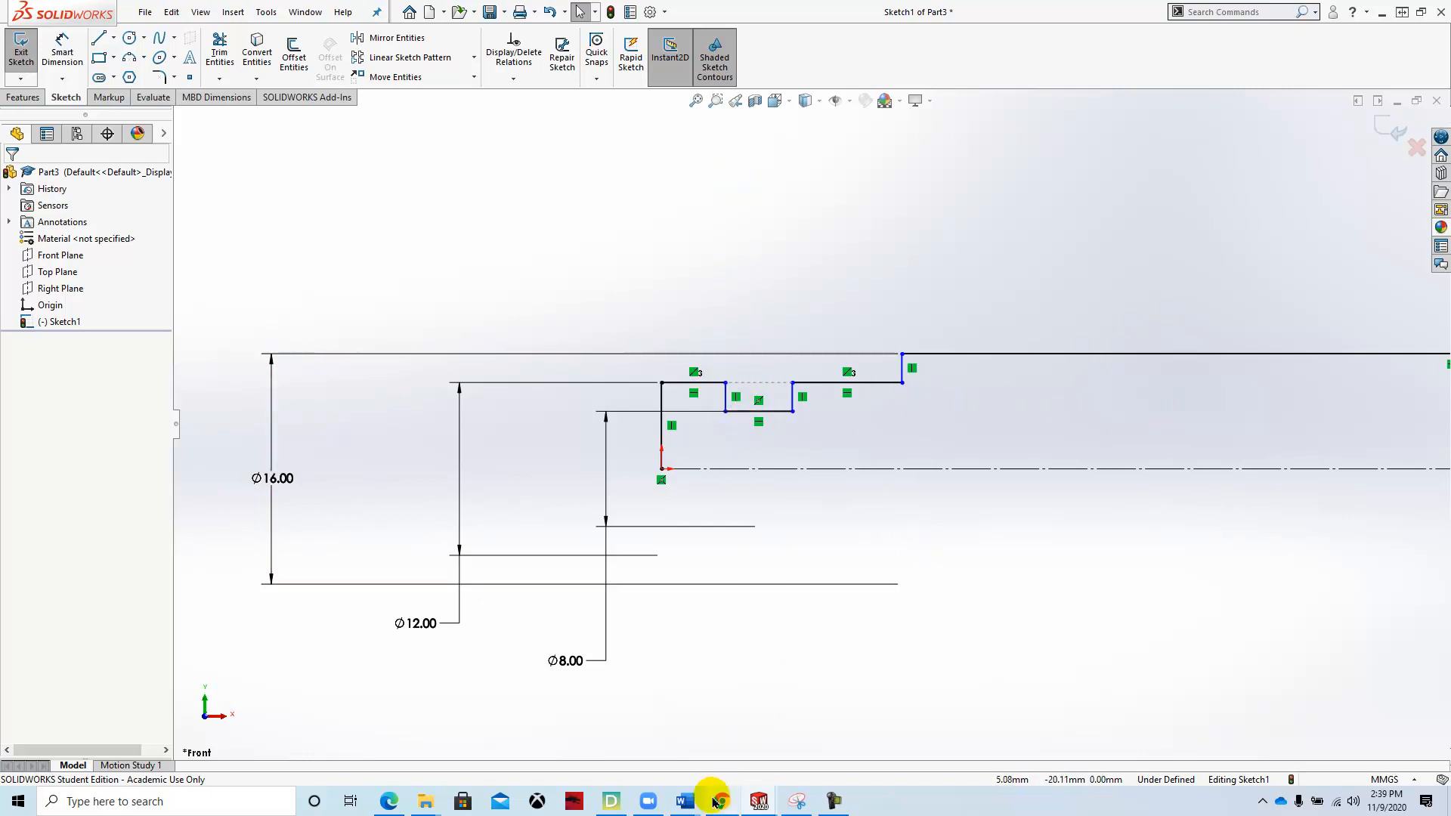
Examine how the Jaw Screw fits into the vice jaw in the Bench Vice Assembly window, and return to the Part3 sketch.
{"action": "mouse_move", "coordinate": [756, 801]}
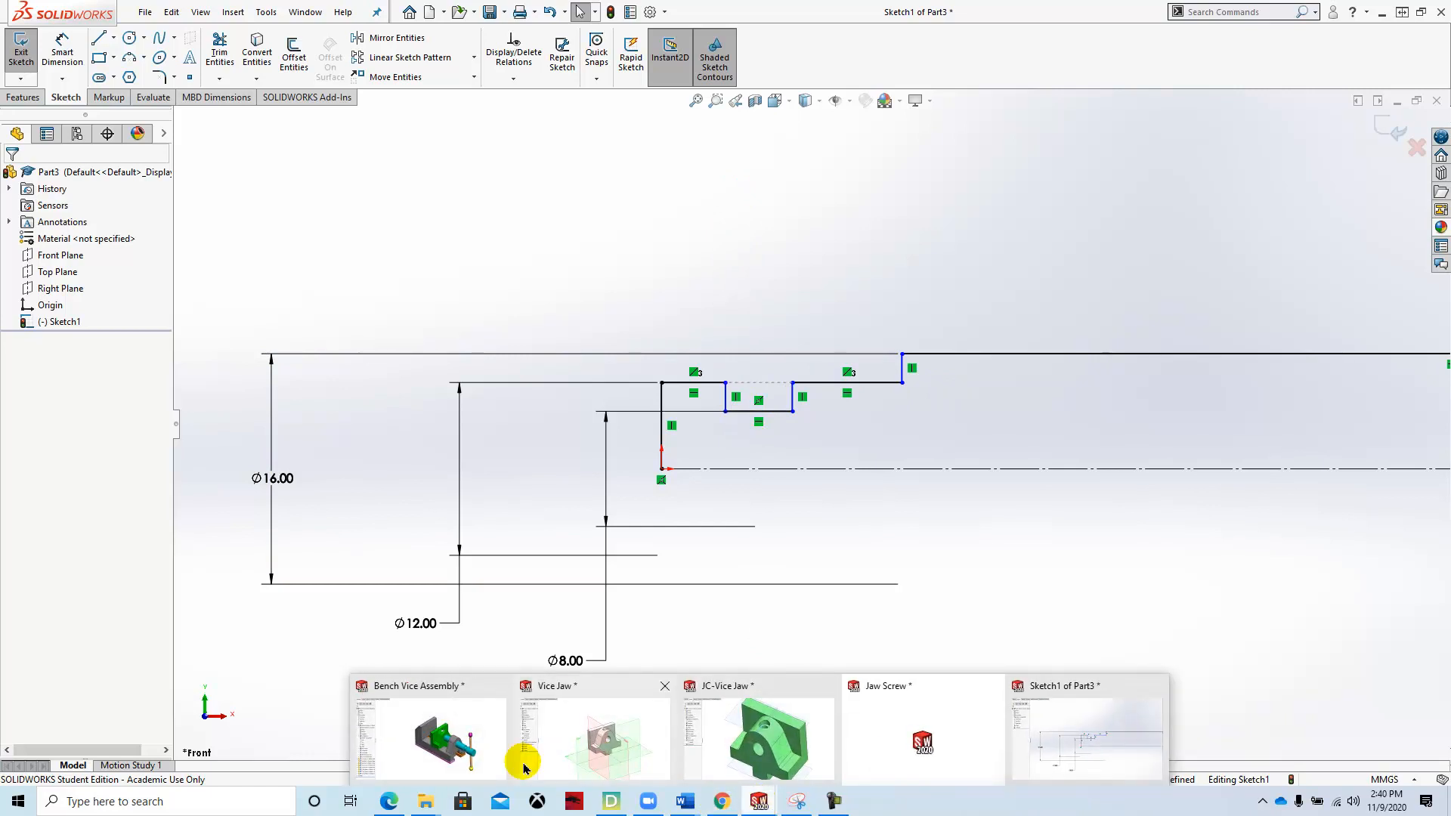
{"action": "left_click", "coordinate": [486, 751]}
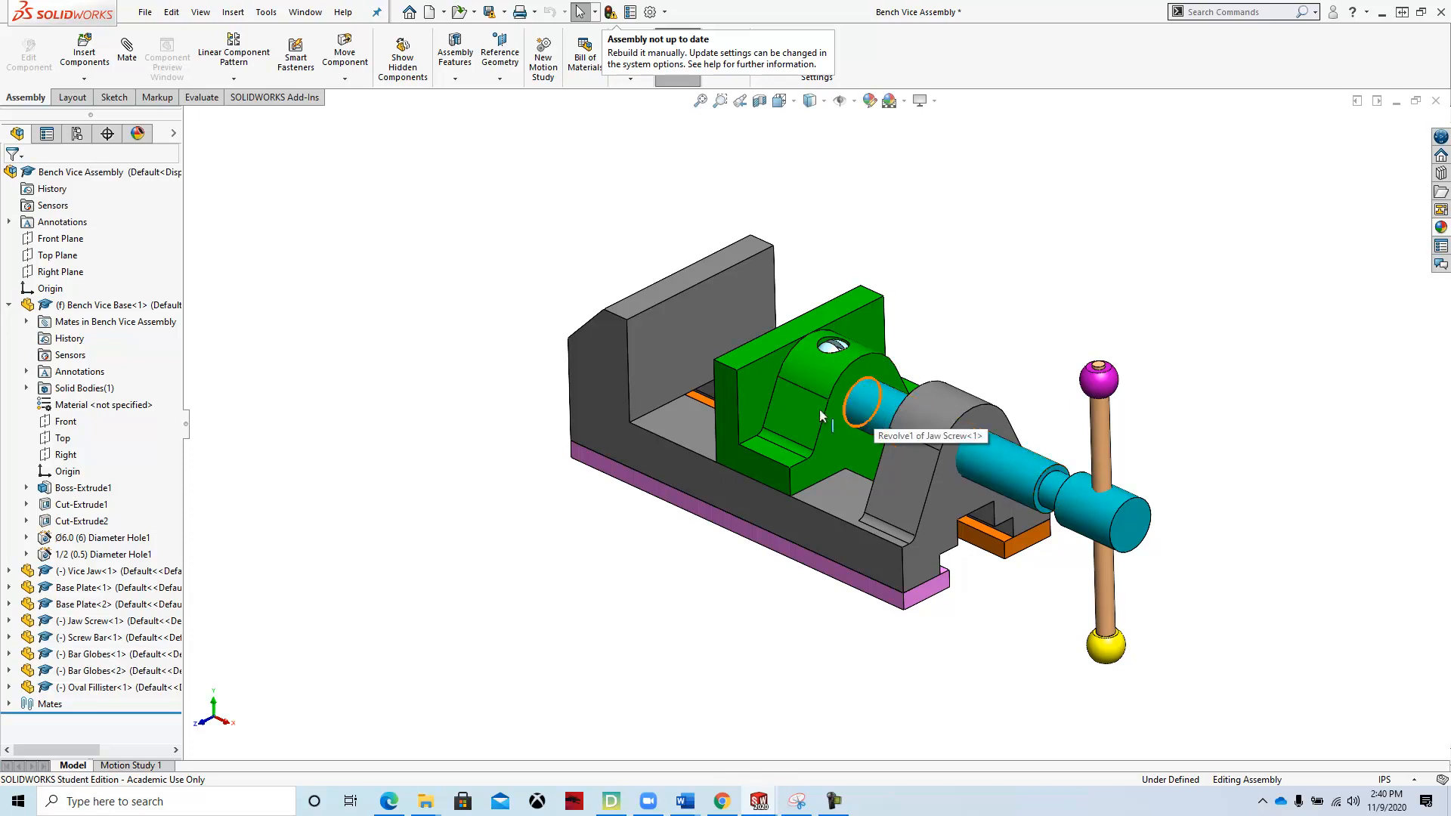
{"action": "mouse_move", "coordinate": [759, 801]}
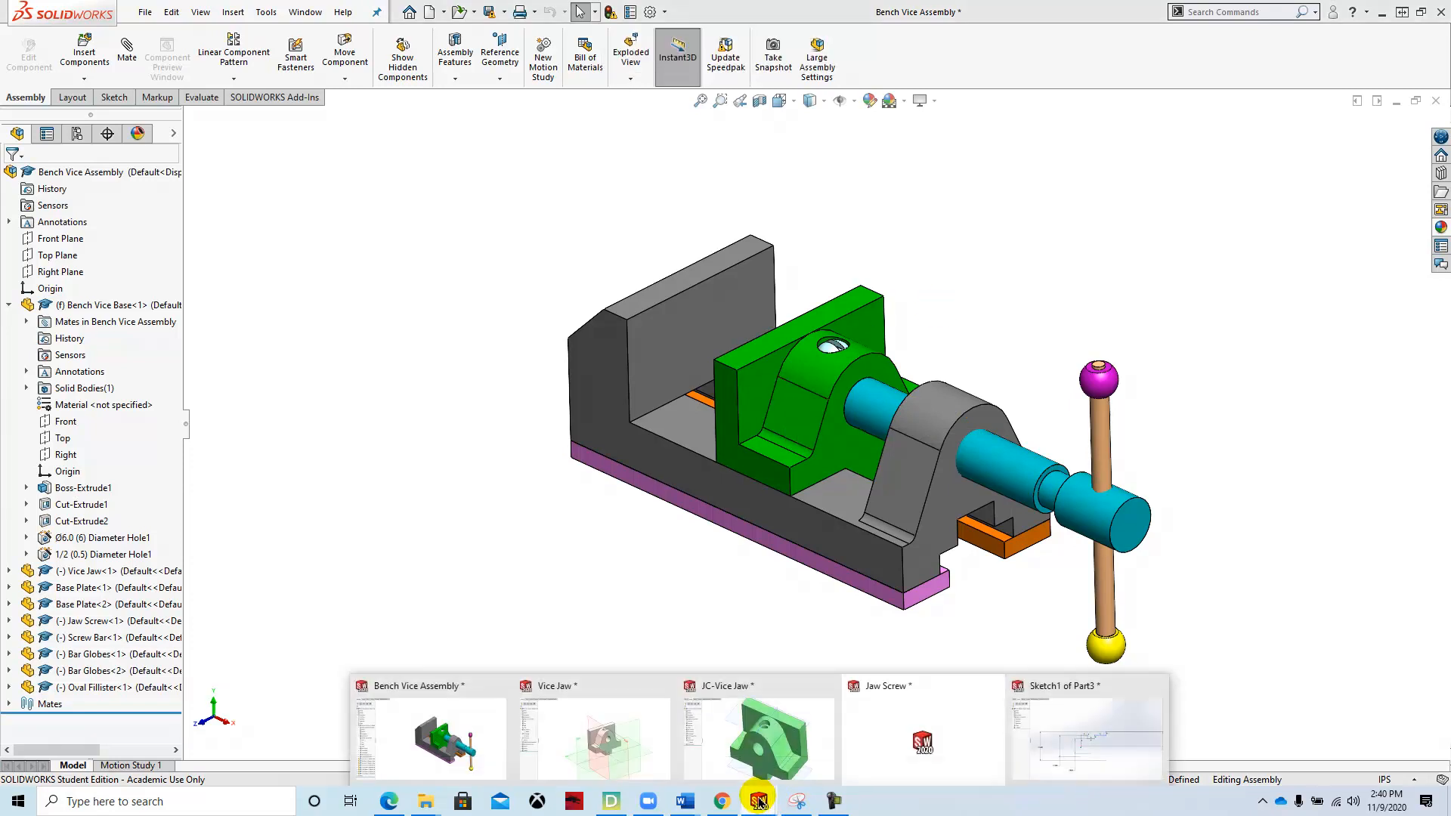
{"action": "left_click", "coordinate": [1034, 744]}
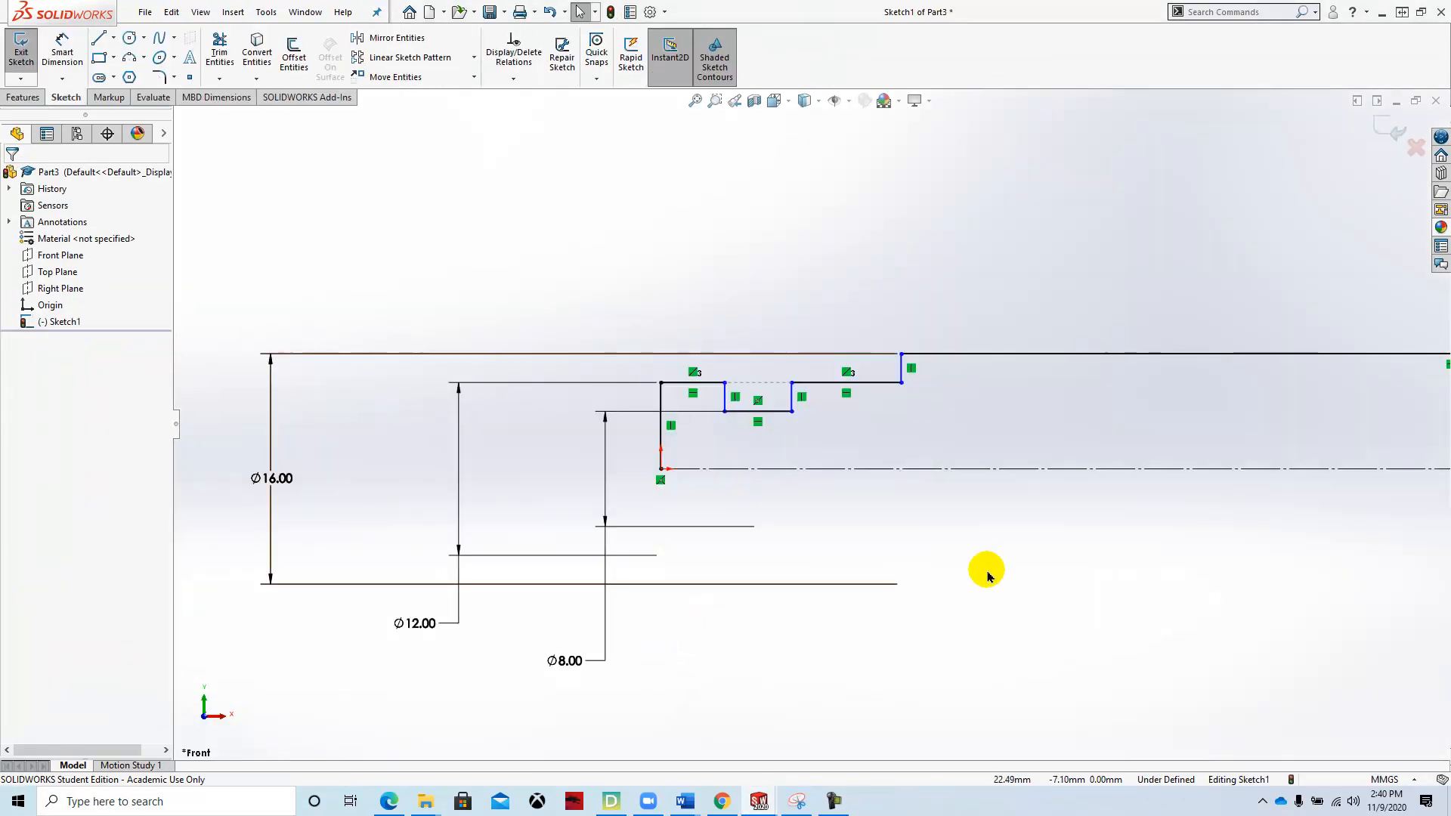
Dimension the length of the end collar's top edge, starting above the origin, and set it to 7 mm.
{"action": "scroll", "coordinate": [918, 572], "scroll_direction": "up", "scroll_amount": 8}
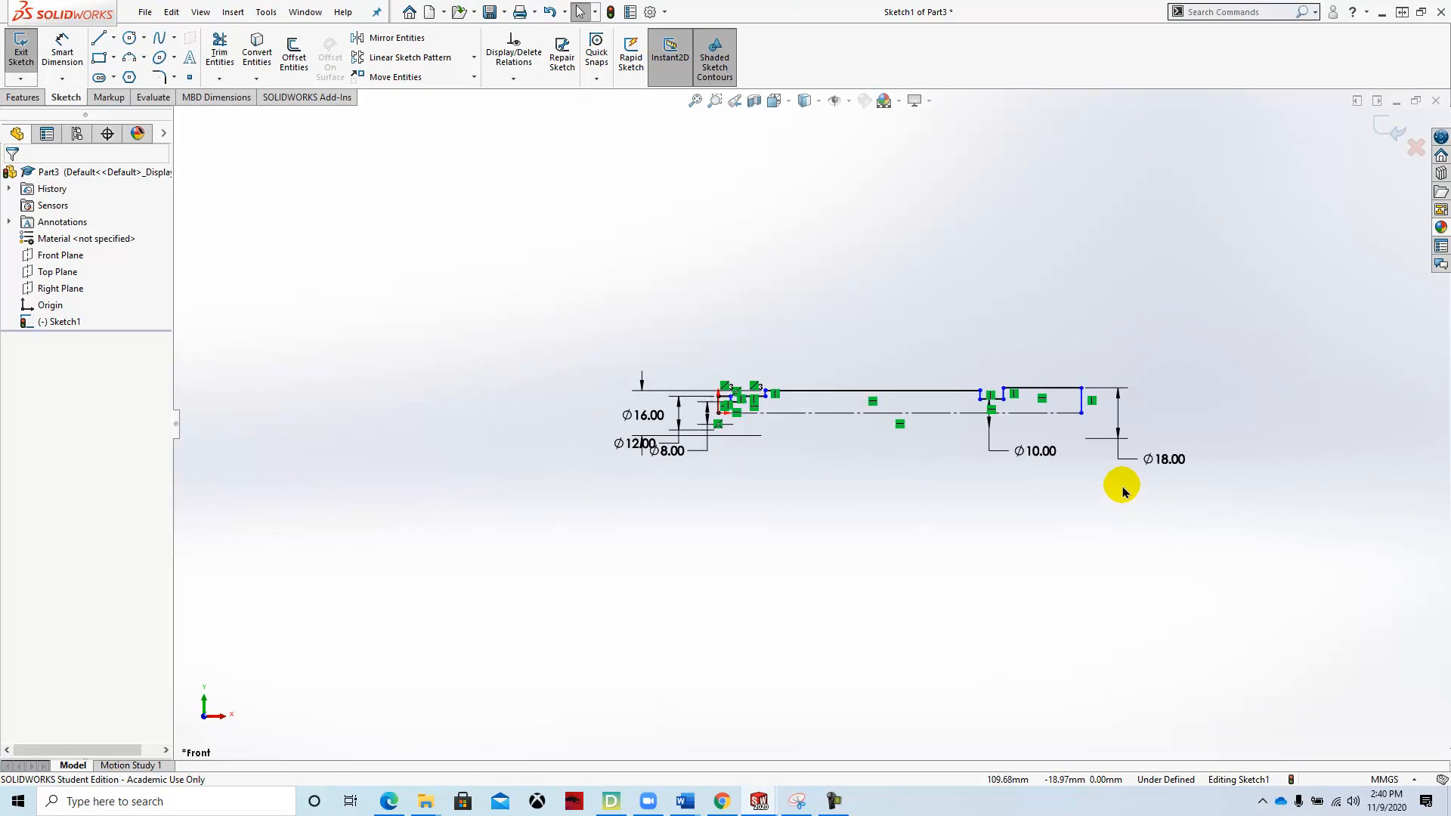
{"action": "scroll", "coordinate": [1122, 491], "scroll_direction": "down", "scroll_amount": 3}
{"action": "scroll", "coordinate": [518, 333], "scroll_direction": "down", "scroll_amount": 1}
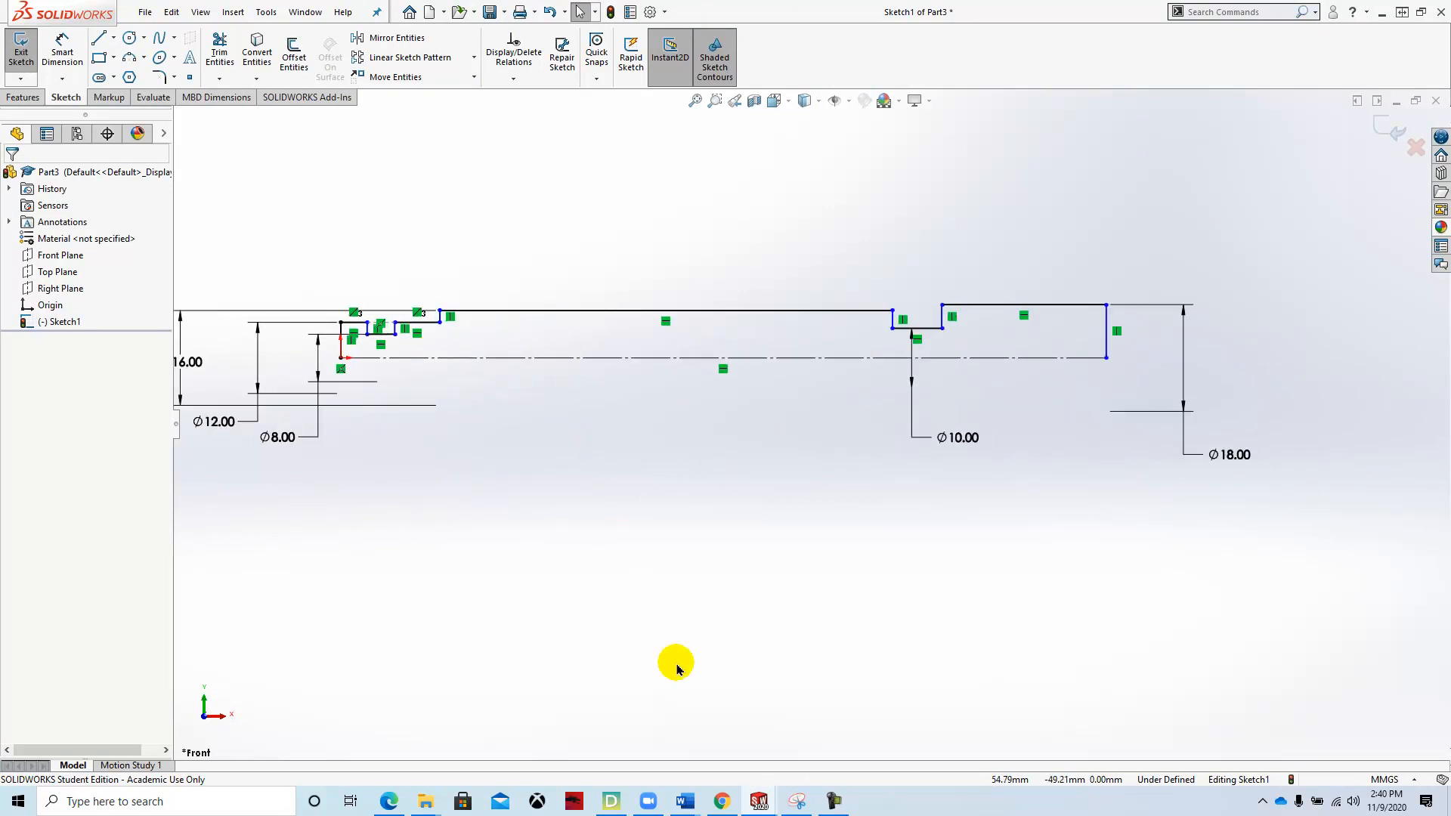
{"action": "left_click", "coordinate": [59, 49]}
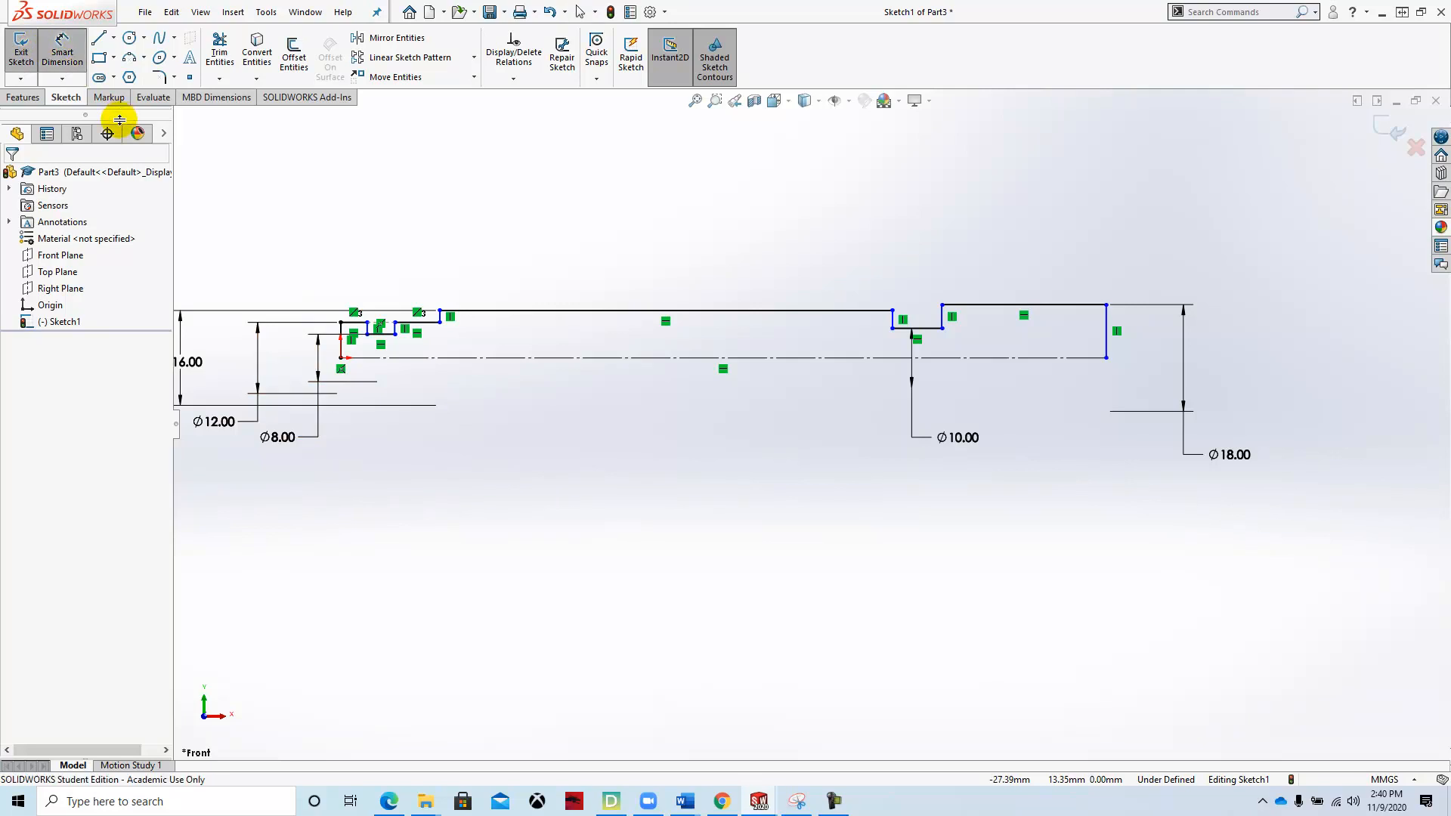
{"action": "left_click", "coordinate": [364, 323]}
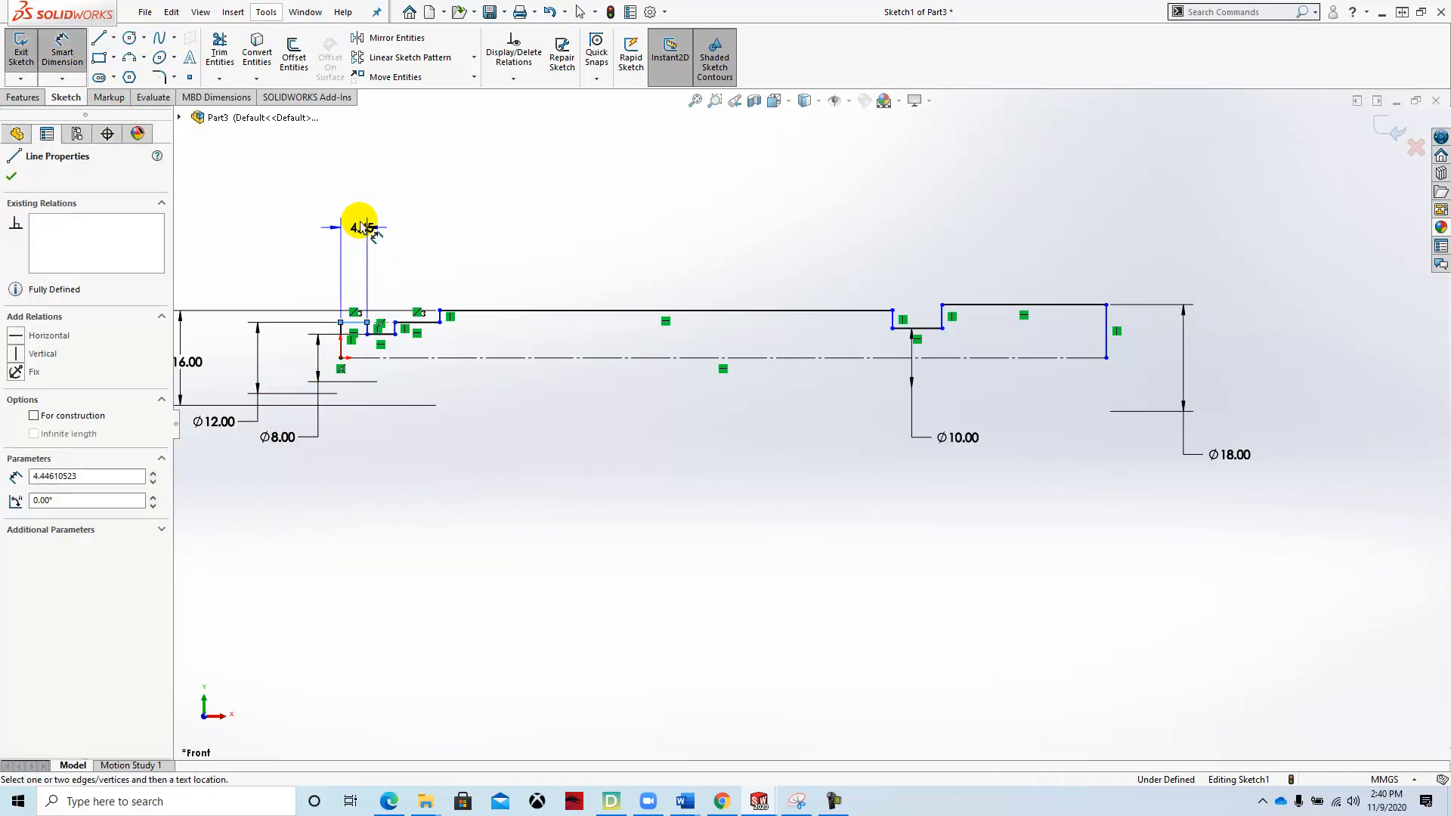
{"action": "left_click", "coordinate": [297, 219]}
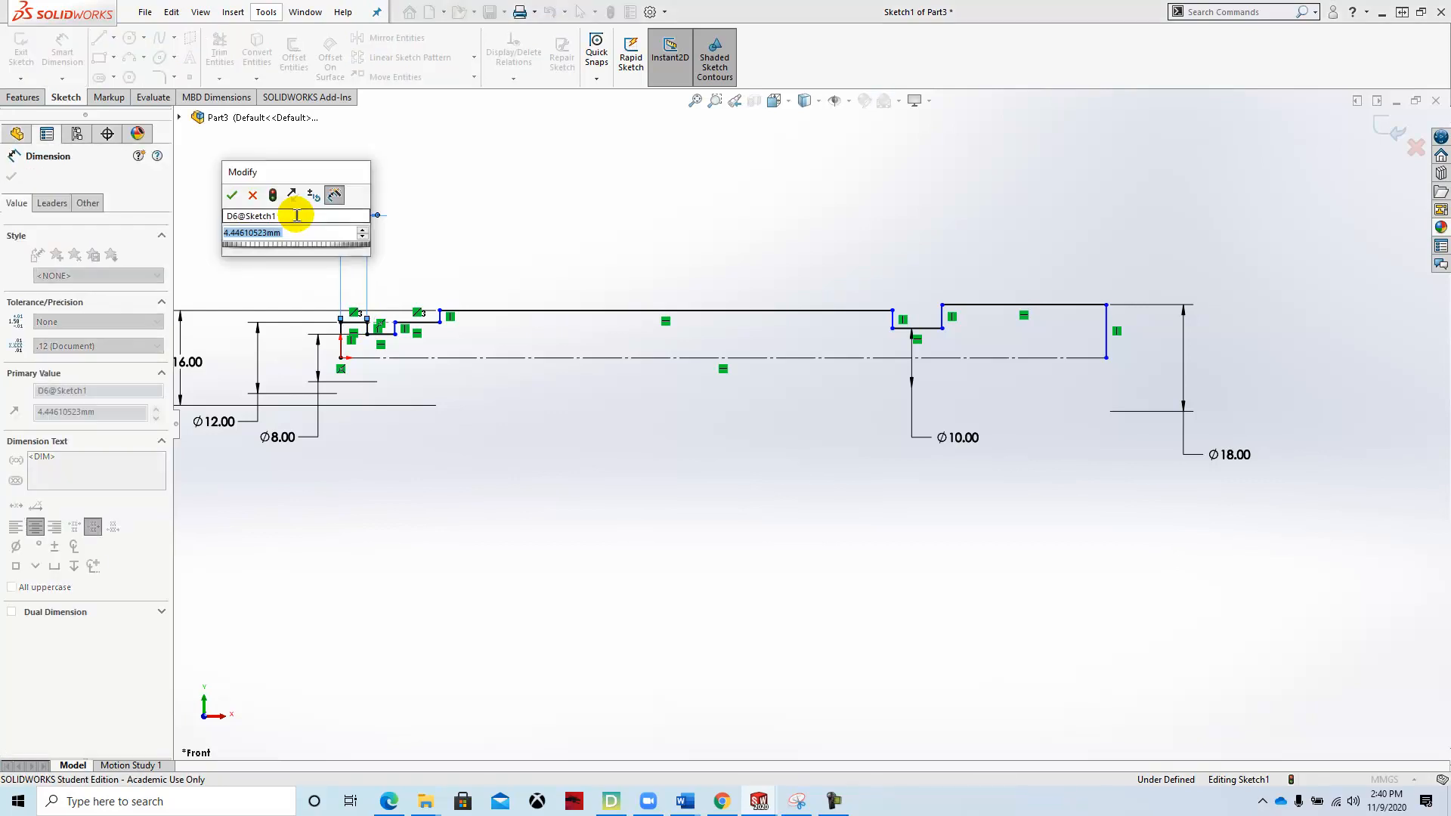
{"action": "type", "text": "7"}
{"action": "key", "text": "Return"}
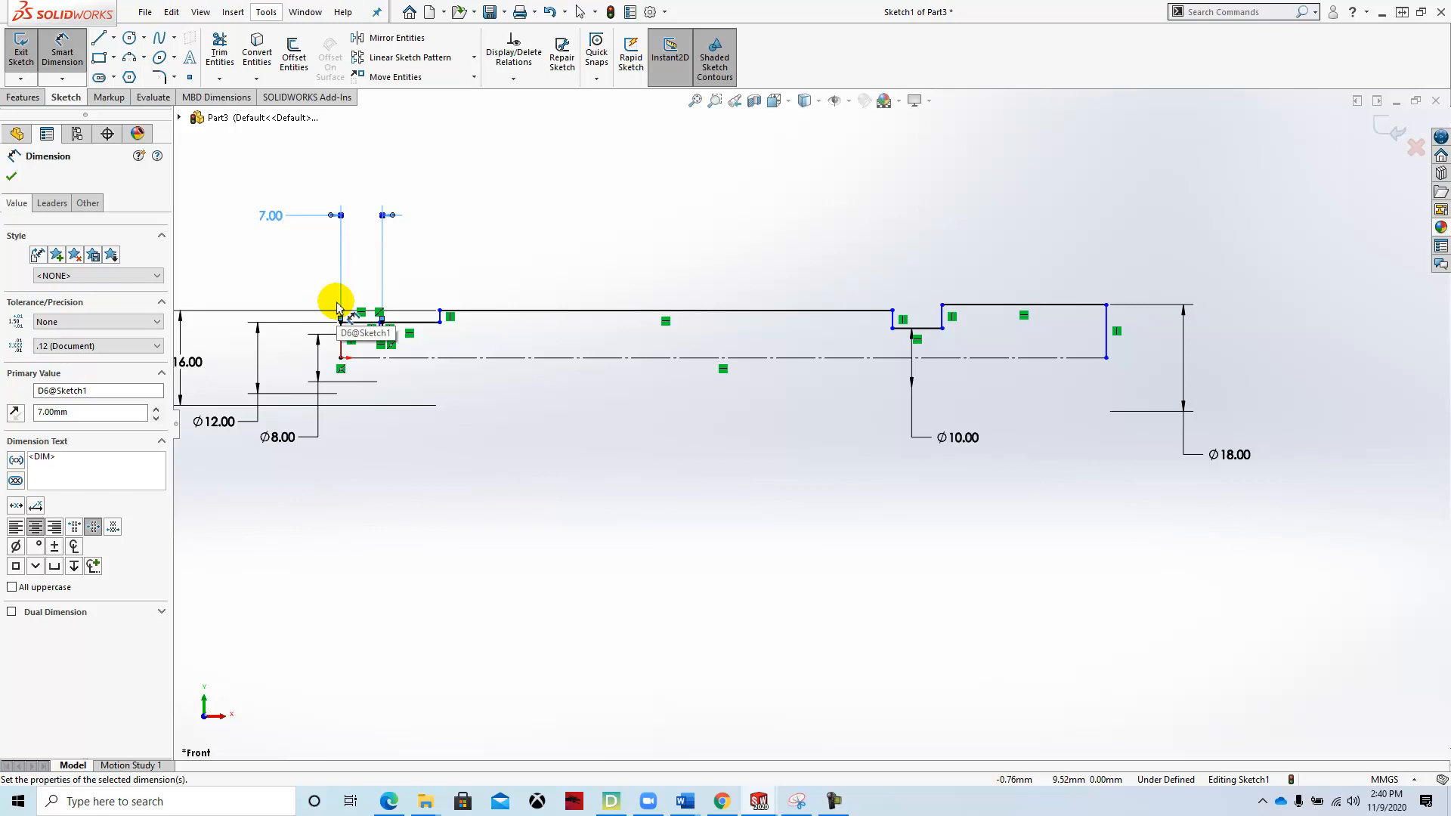
{"action": "left_click", "coordinate": [11, 176]}
Move the groove's misplaced side wall past the collar's end, reopening the groove to a width of about 4.7 mm.
{"action": "scroll", "coordinate": [592, 420], "scroll_direction": "down", "scroll_amount": 6}
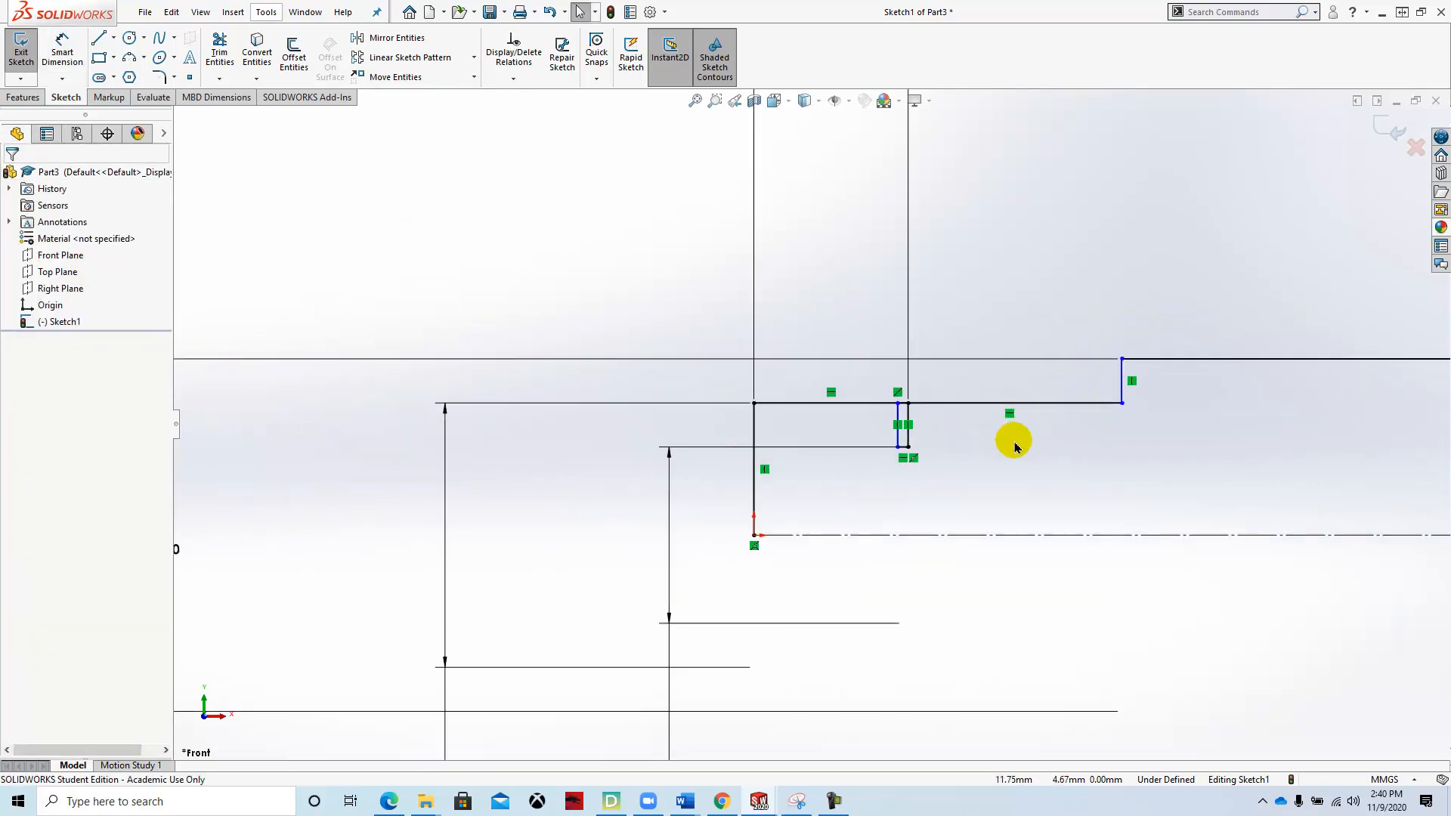
{"action": "scroll", "coordinate": [969, 452], "scroll_direction": "down", "scroll_amount": 1}
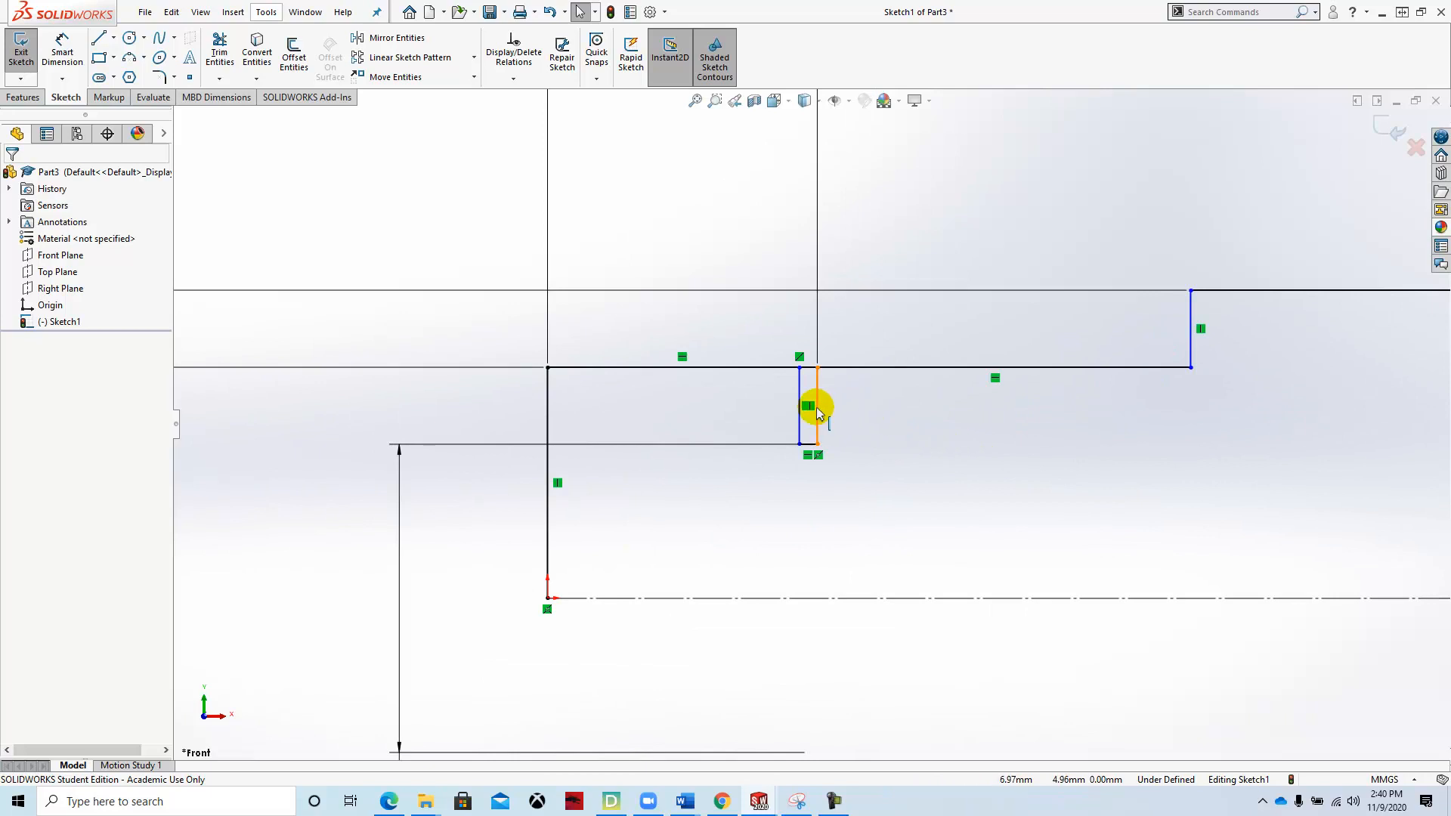
{"action": "scroll", "coordinate": [817, 412], "scroll_direction": "up", "scroll_amount": 2}
{"action": "scroll", "coordinate": [865, 410], "scroll_direction": "down", "scroll_amount": 4}
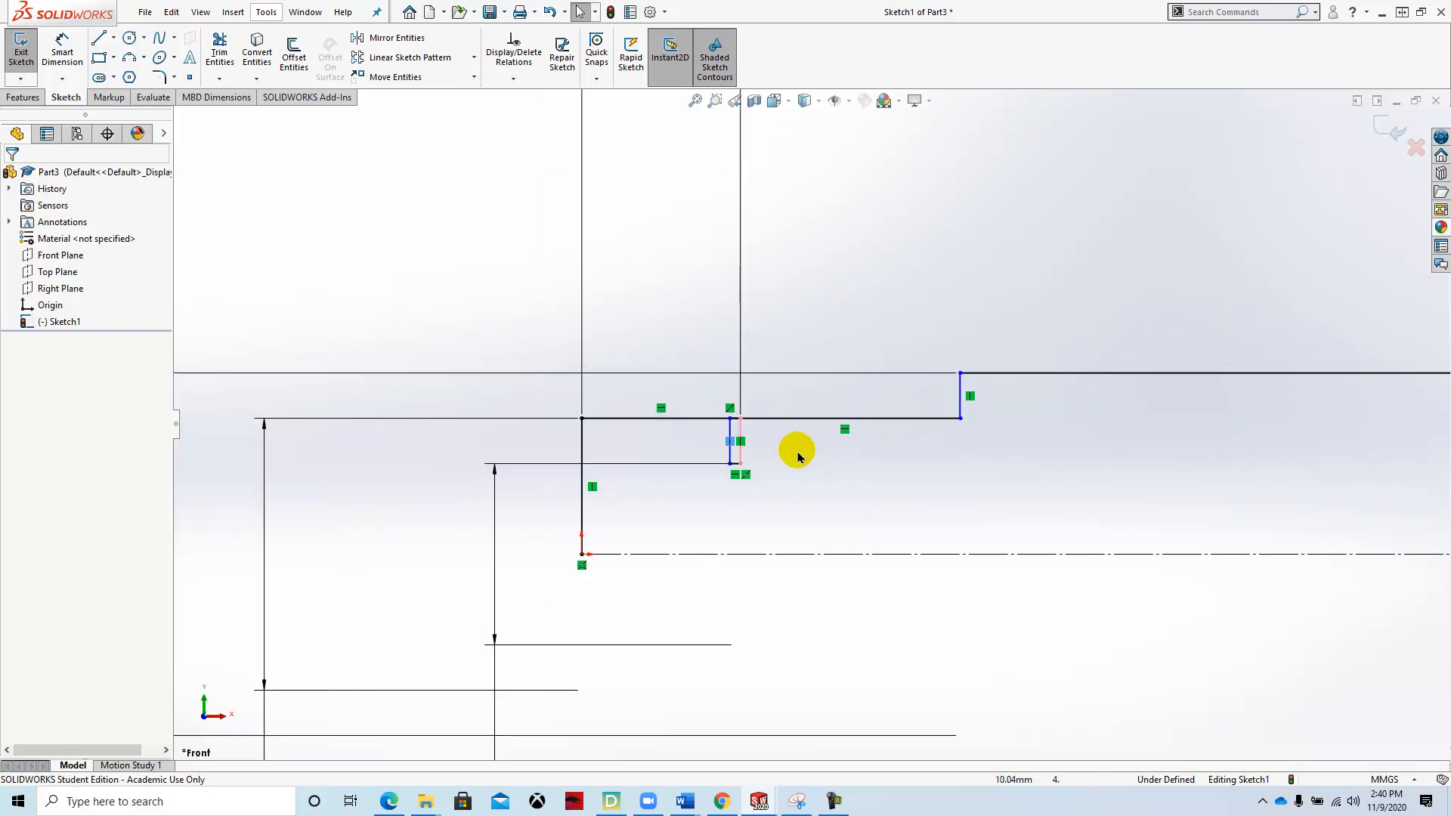
{"action": "left_click_drag", "start_coordinate": [732, 453], "coordinate": [846, 454]}
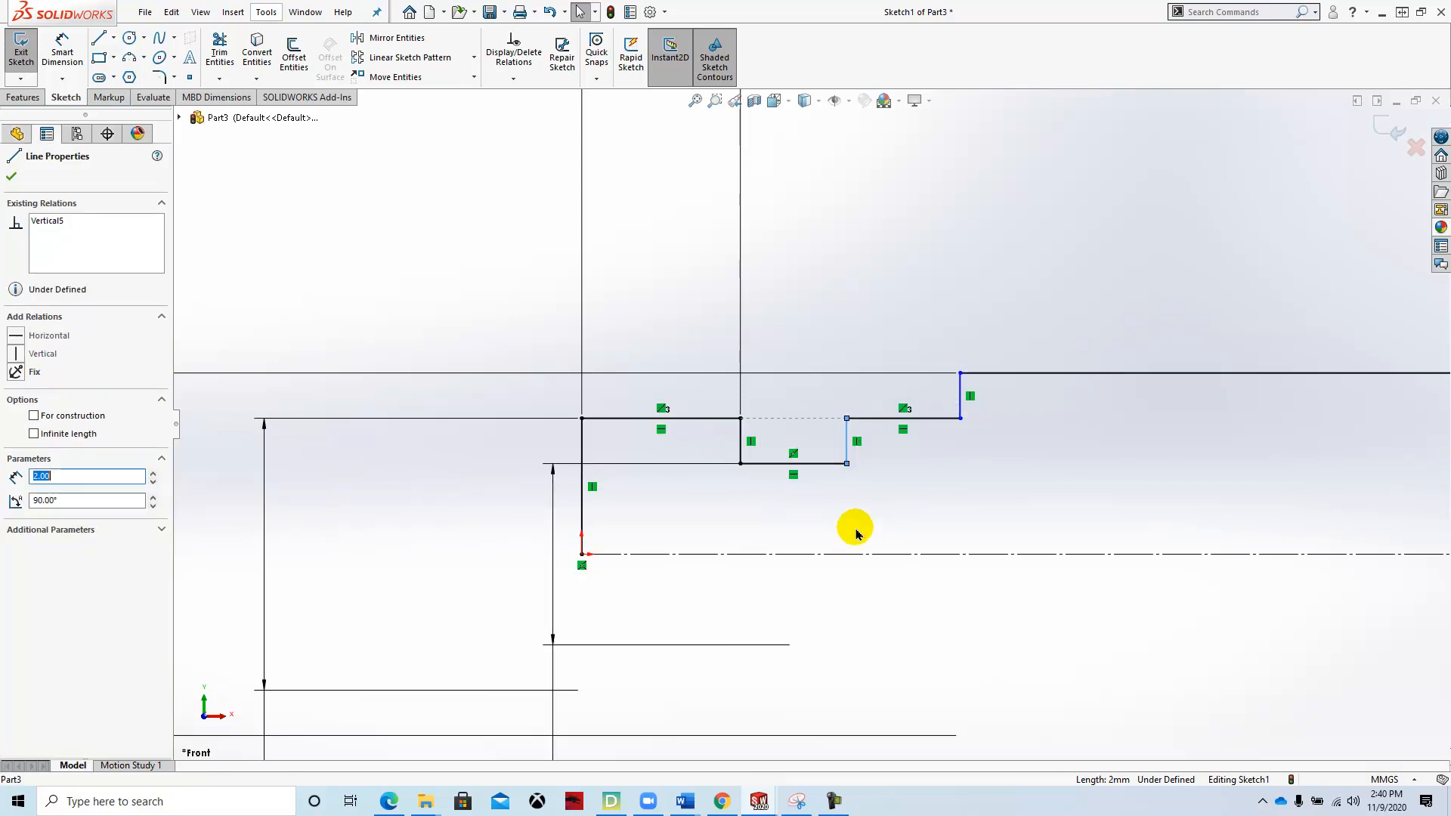
{"action": "left_click", "coordinate": [954, 479]}
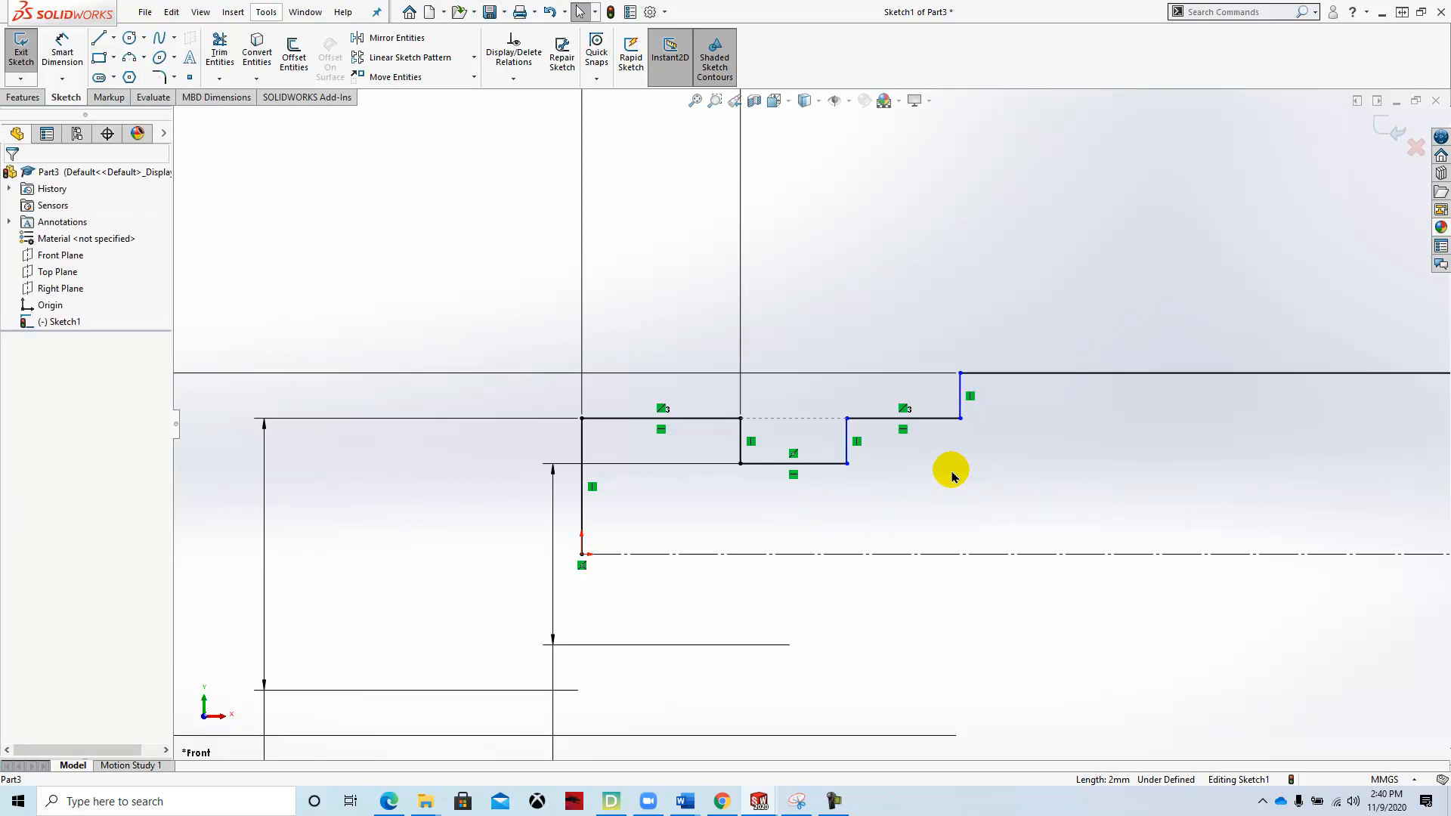
Dimension the width of the groove's bottom edge above the profile and set it to 6 mm.
{"action": "left_click", "coordinate": [62, 50]}
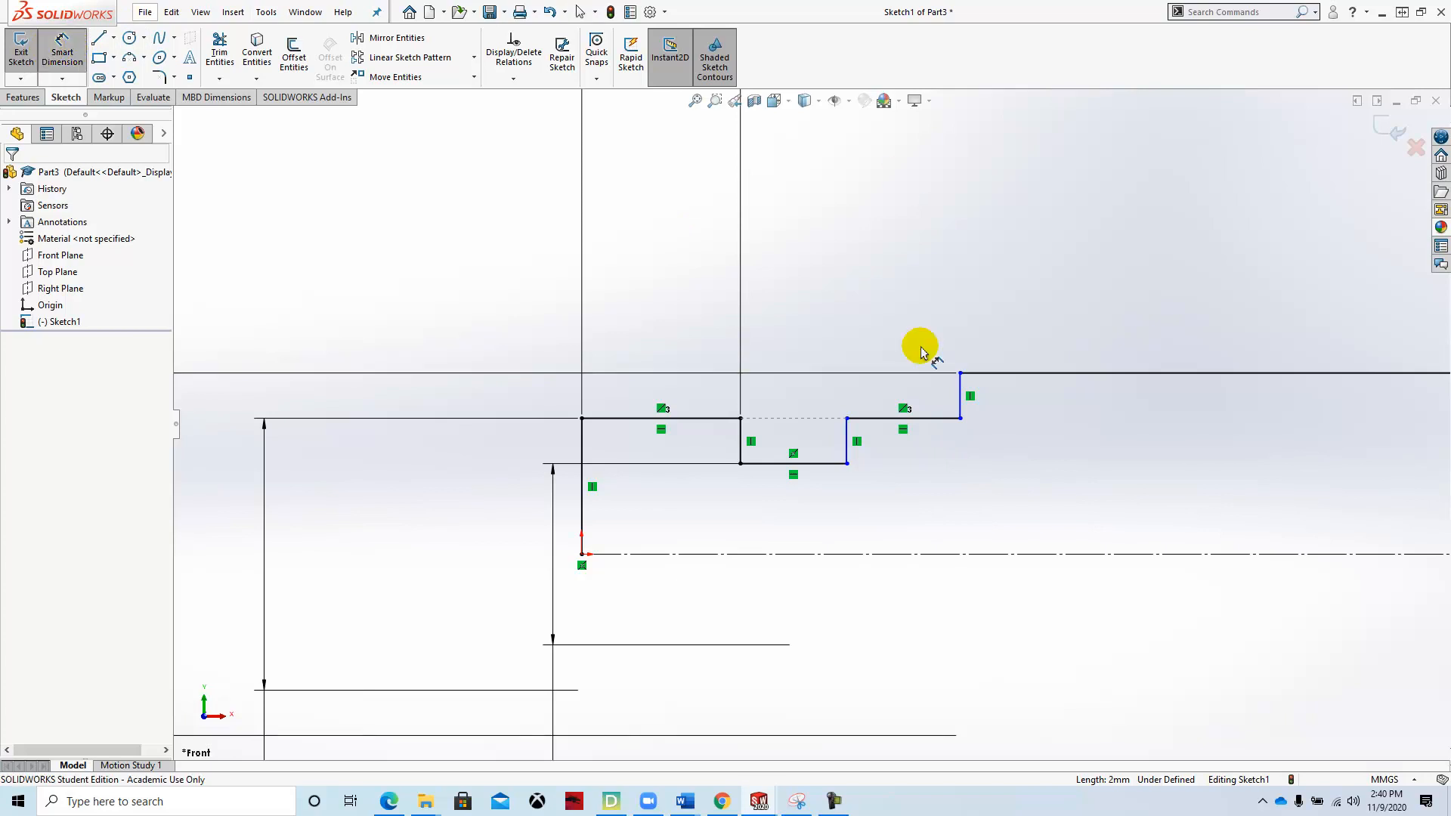
{"action": "left_click", "coordinate": [813, 472]}
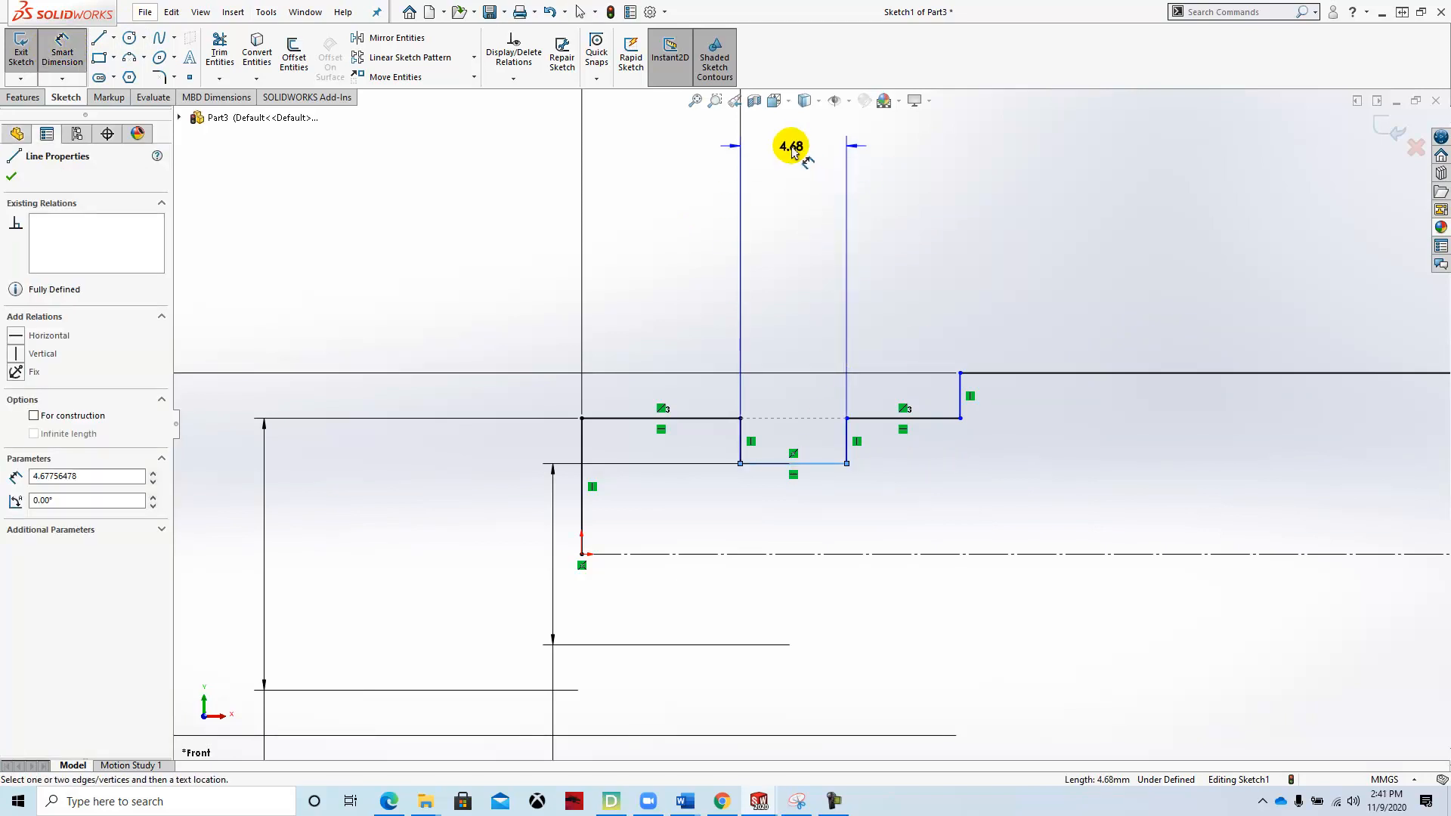
{"action": "scroll", "coordinate": [786, 158], "scroll_direction": "up", "scroll_amount": 2}
{"action": "scroll", "coordinate": [792, 200], "scroll_direction": "down", "scroll_amount": 1}
{"action": "left_click", "coordinate": [815, 278]}
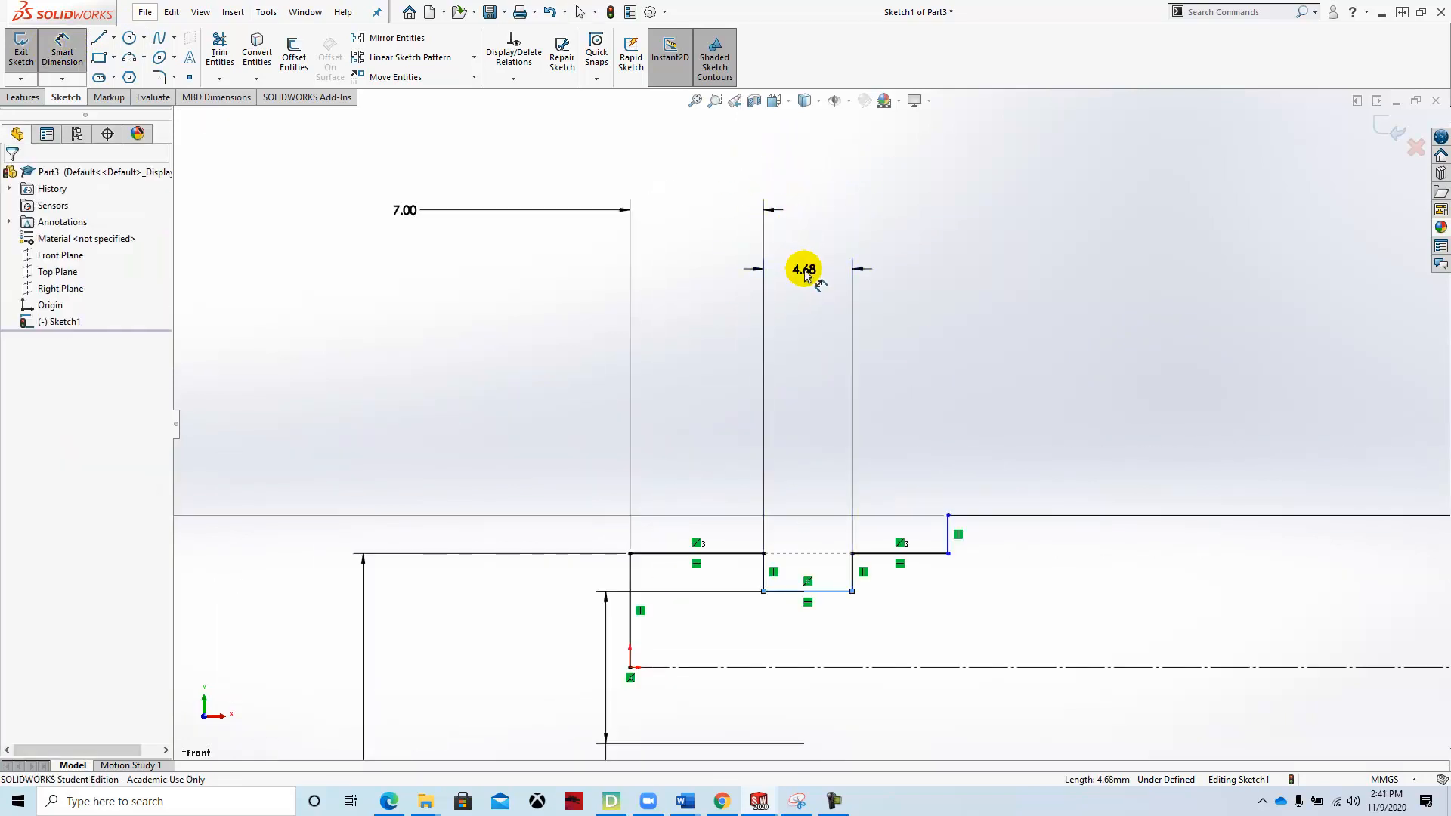
{"action": "type", "text": "6"}
{"action": "key", "text": "Return"}
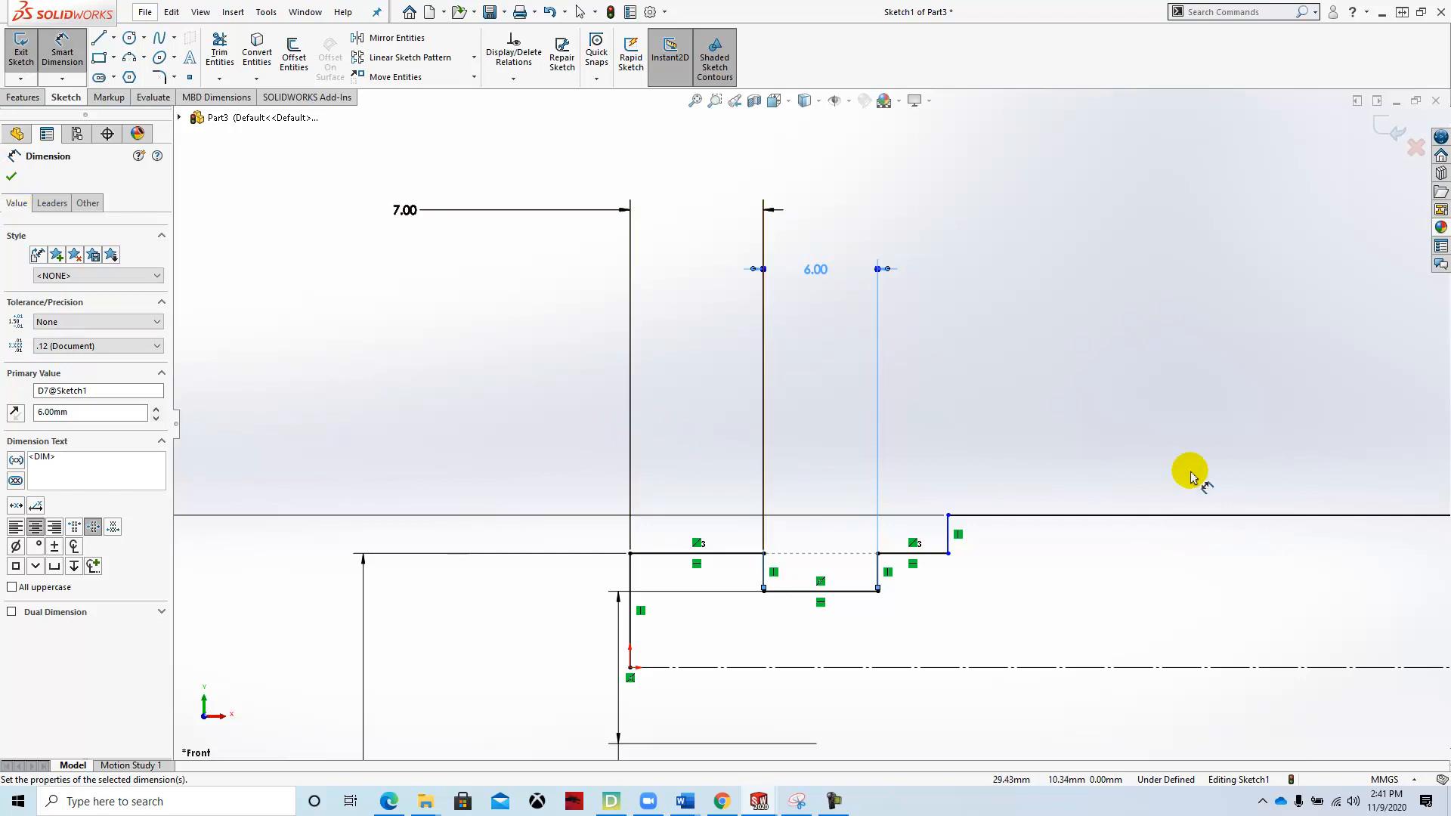
Dimension the length of the long body's top edge and set it to 82 mm.
{"action": "scroll", "coordinate": [1171, 446], "scroll_direction": "up", "scroll_amount": 5}
{"action": "scroll", "coordinate": [1175, 434], "scroll_direction": "down", "scroll_amount": 3}
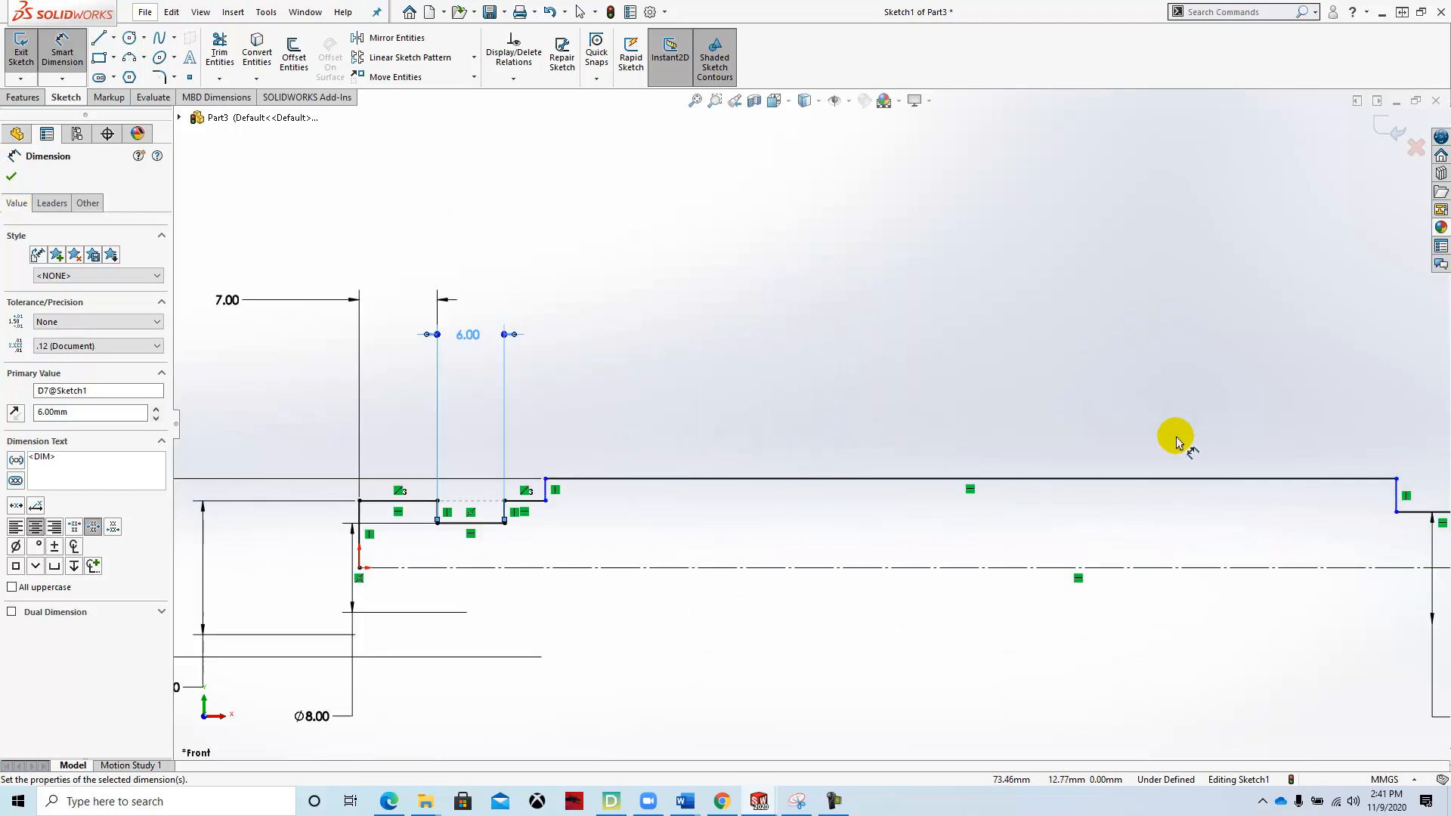
{"action": "left_click", "coordinate": [1087, 481]}
{"action": "left_click", "coordinate": [964, 376]}
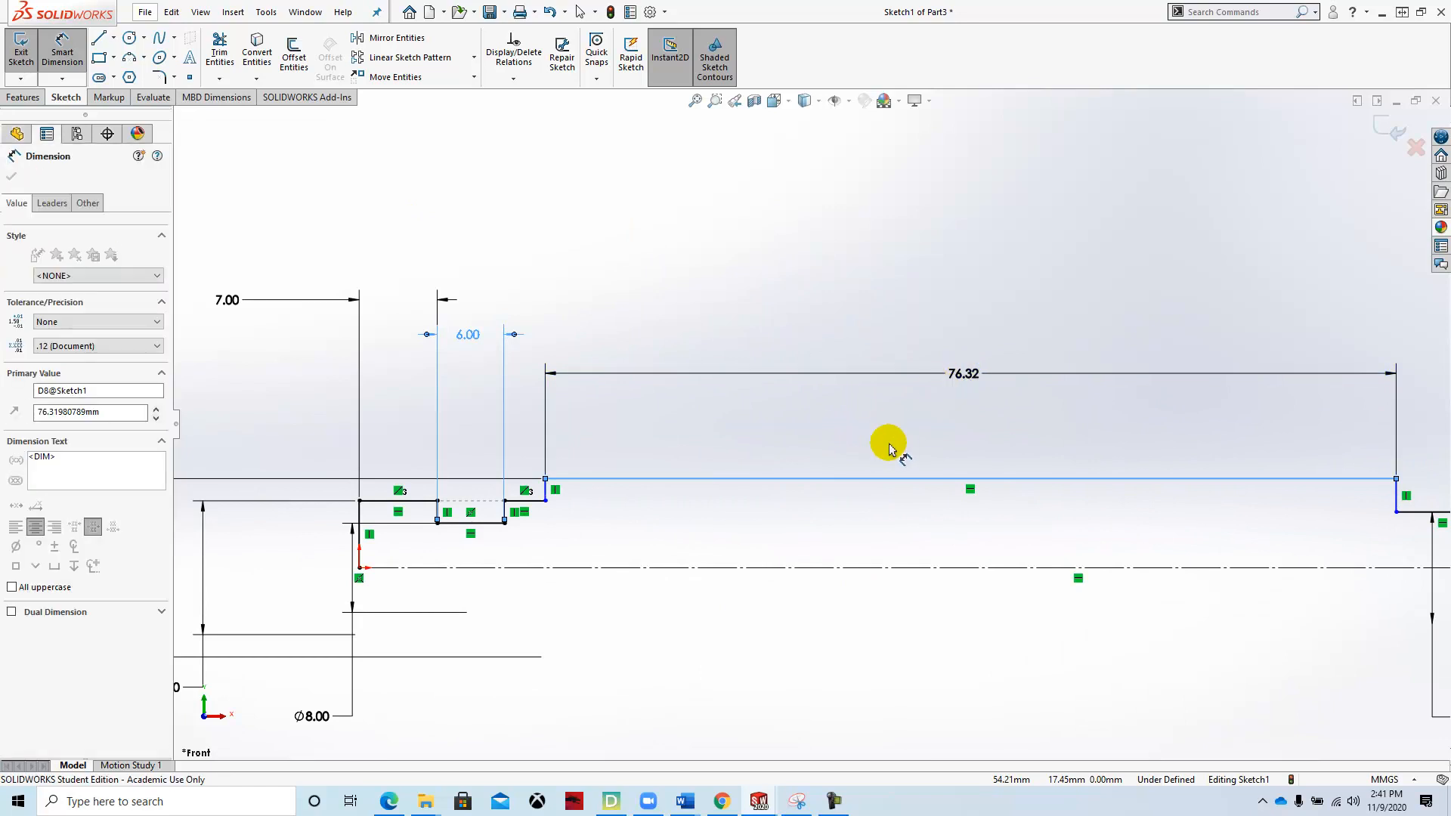
{"action": "type", "text": "82"}
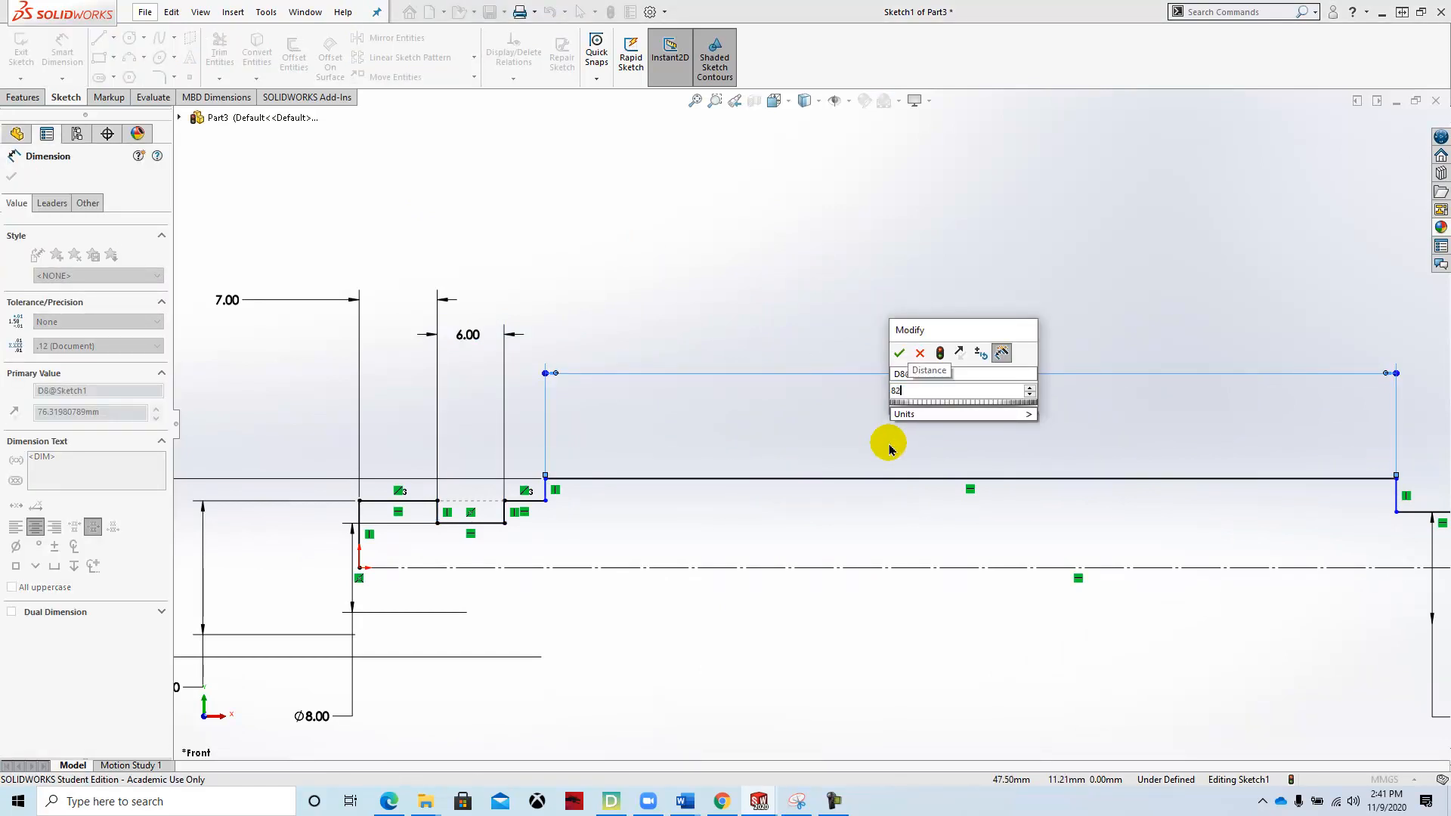
{"action": "key", "text": "Return"}
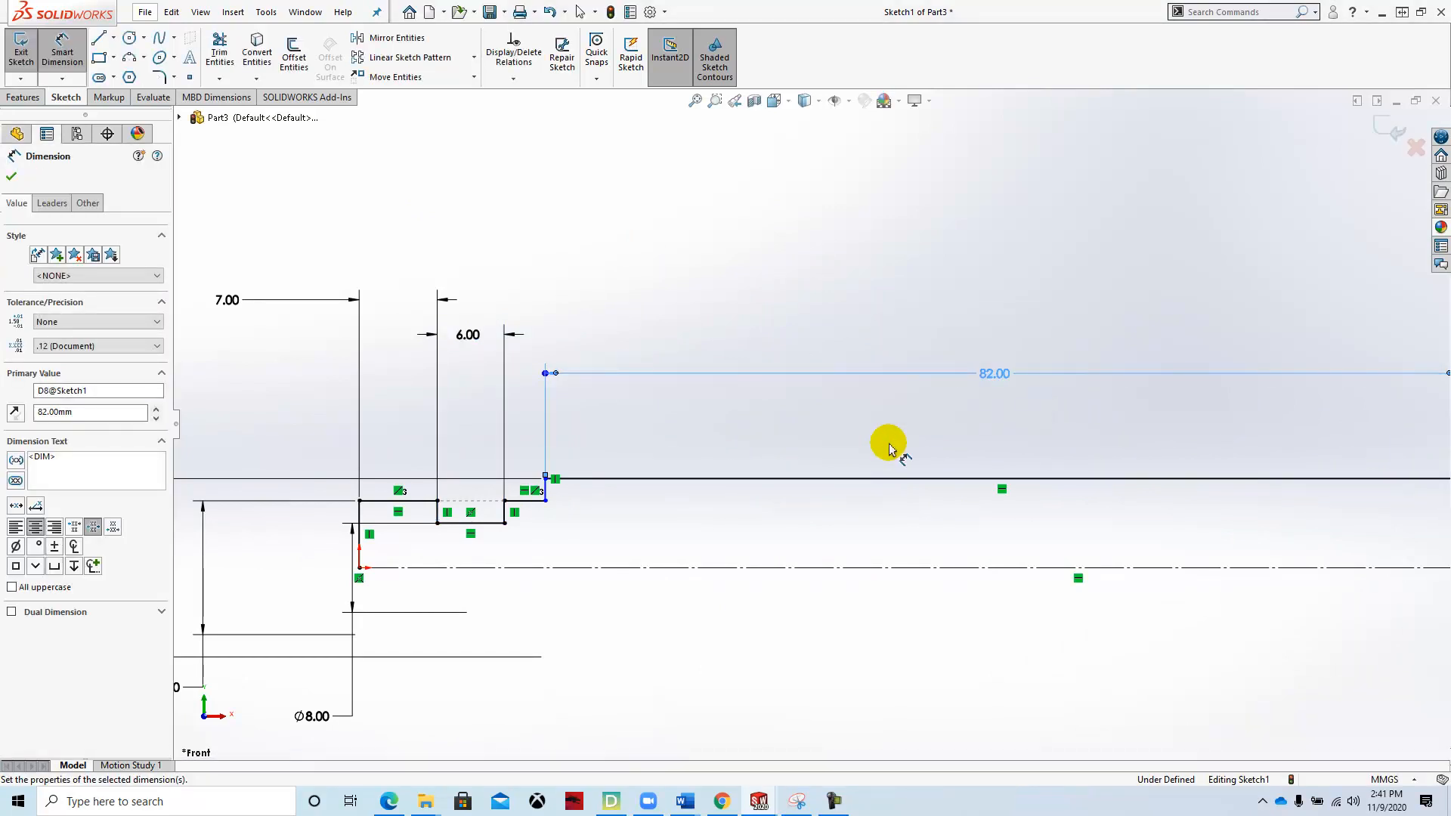
Dimension the length of the head's top edge and set it to 24 mm.
{"action": "scroll", "coordinate": [1166, 411], "scroll_direction": "up", "scroll_amount": 3}
{"action": "scroll", "coordinate": [891, 486], "scroll_direction": "down", "scroll_amount": 5}
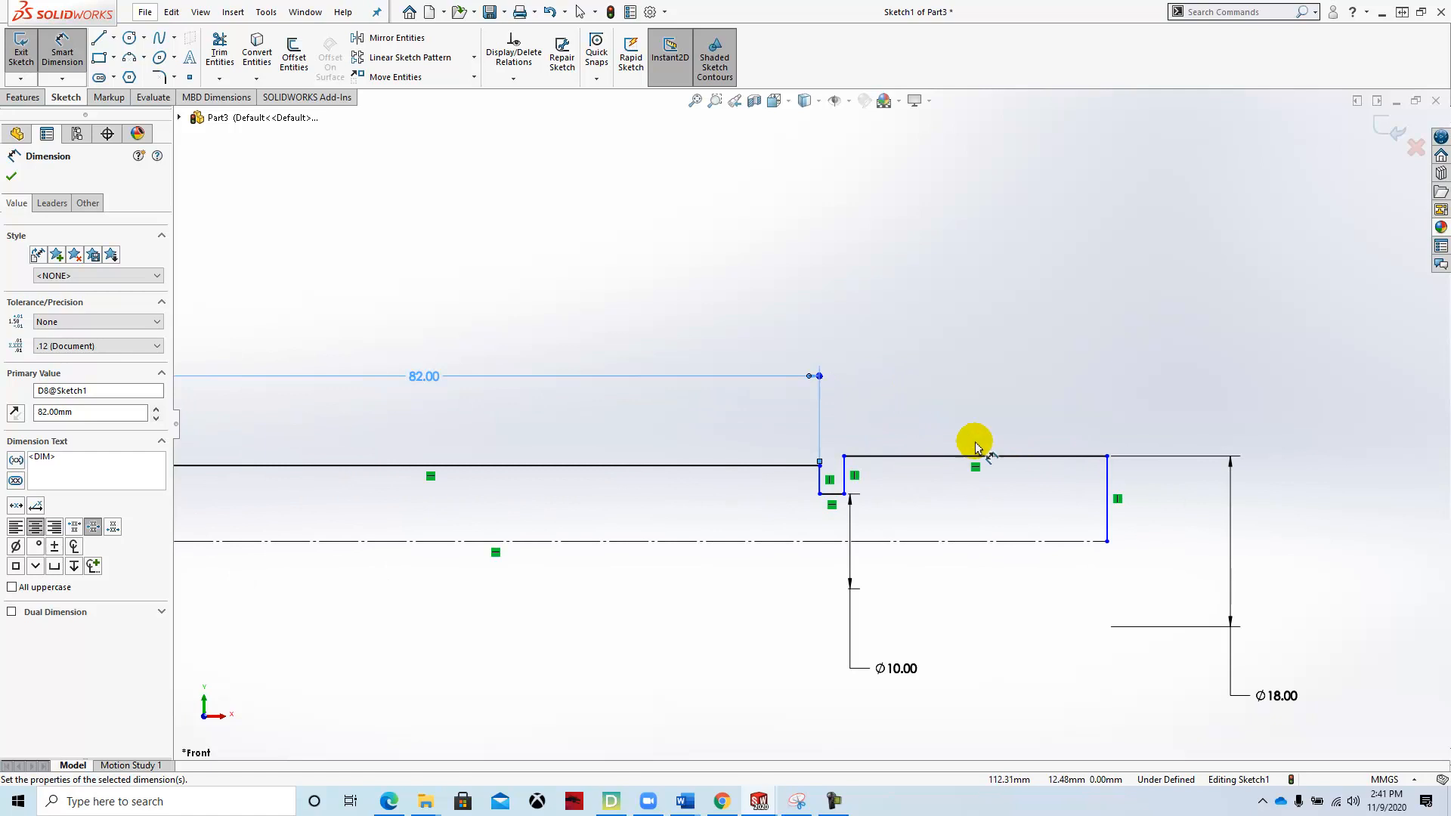
{"action": "left_click", "coordinate": [1027, 462]}
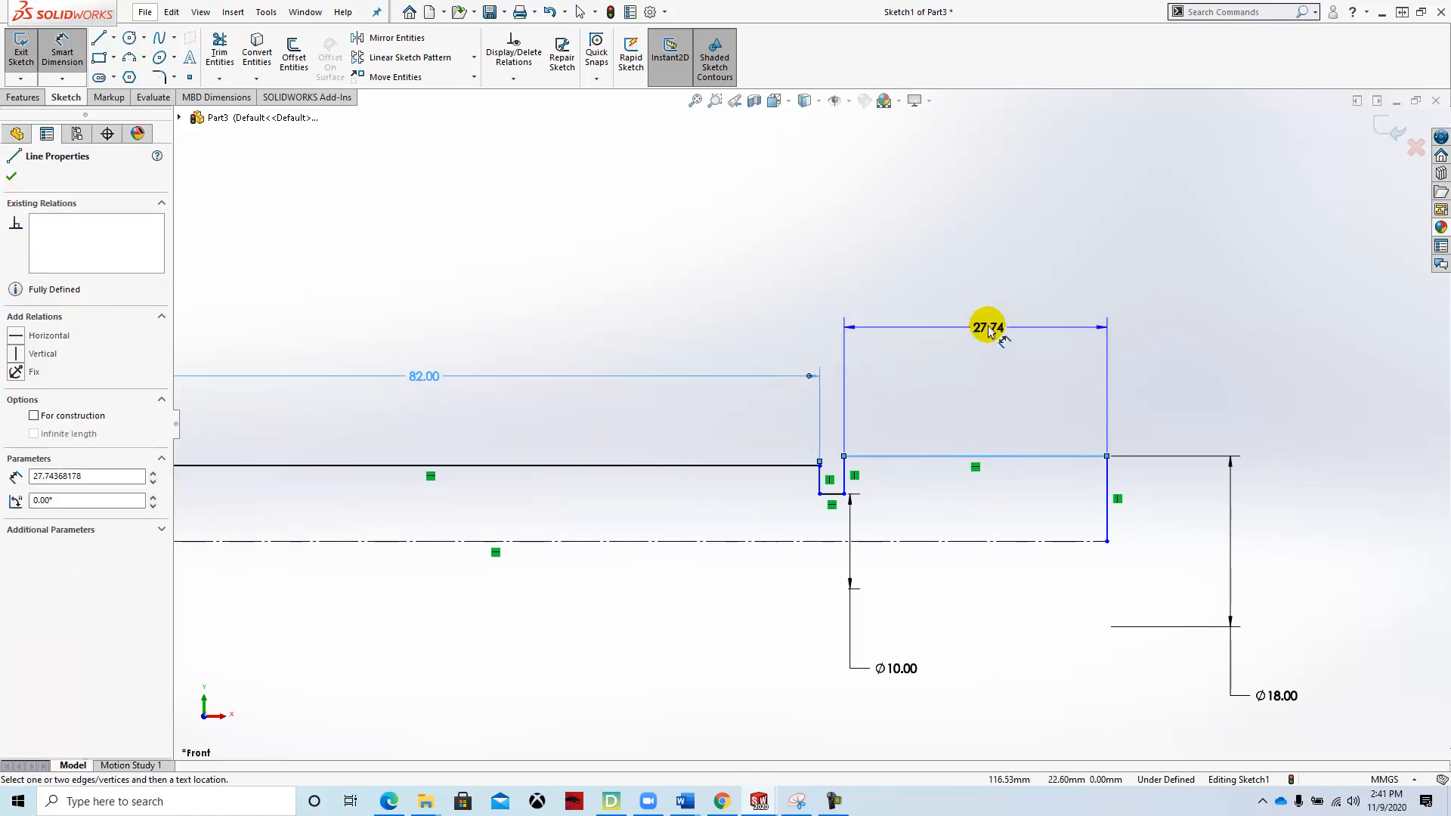
{"action": "left_click", "coordinate": [978, 341]}
{"action": "type", "text": "24"}
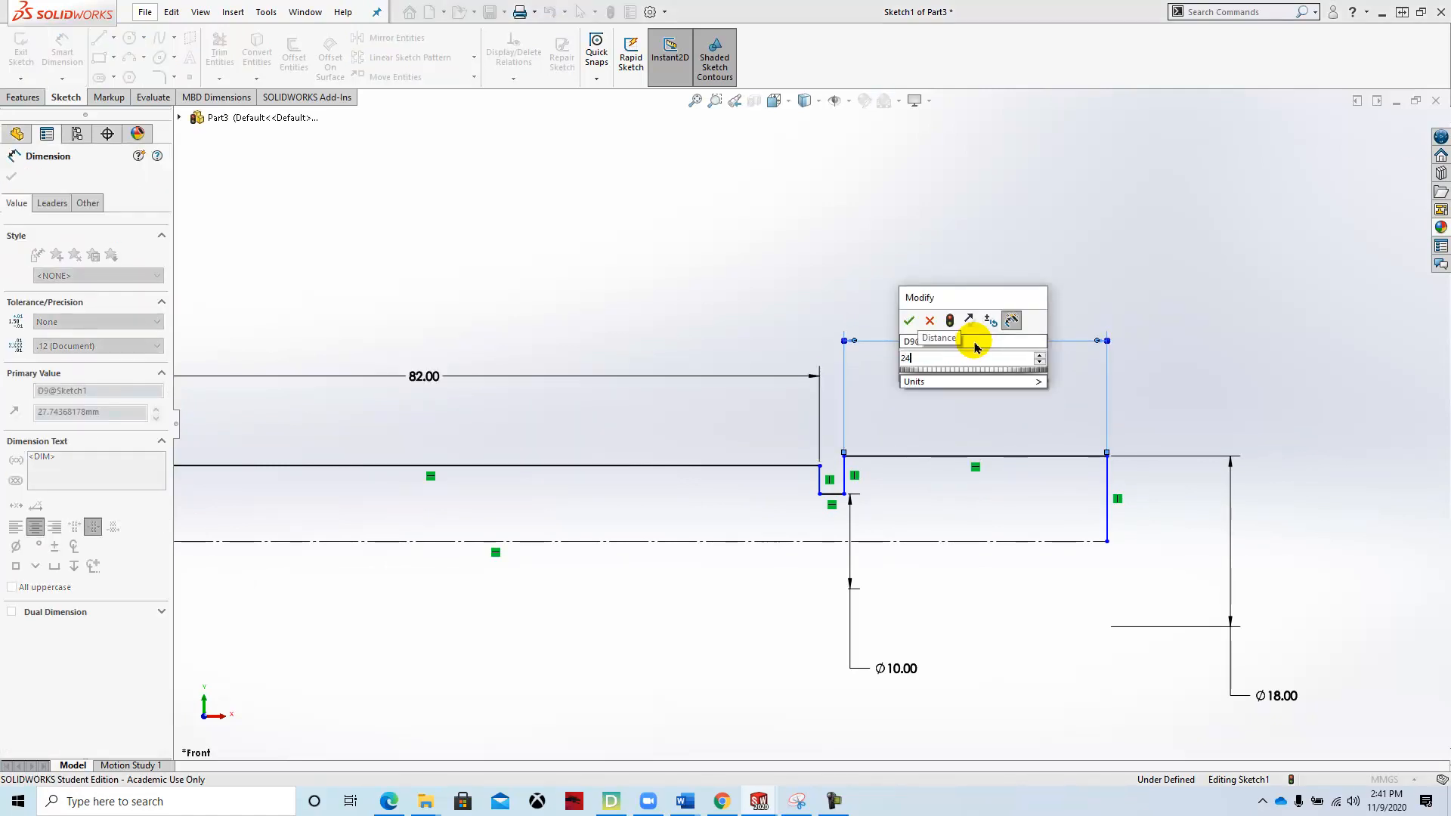
{"action": "key", "text": "Return"}
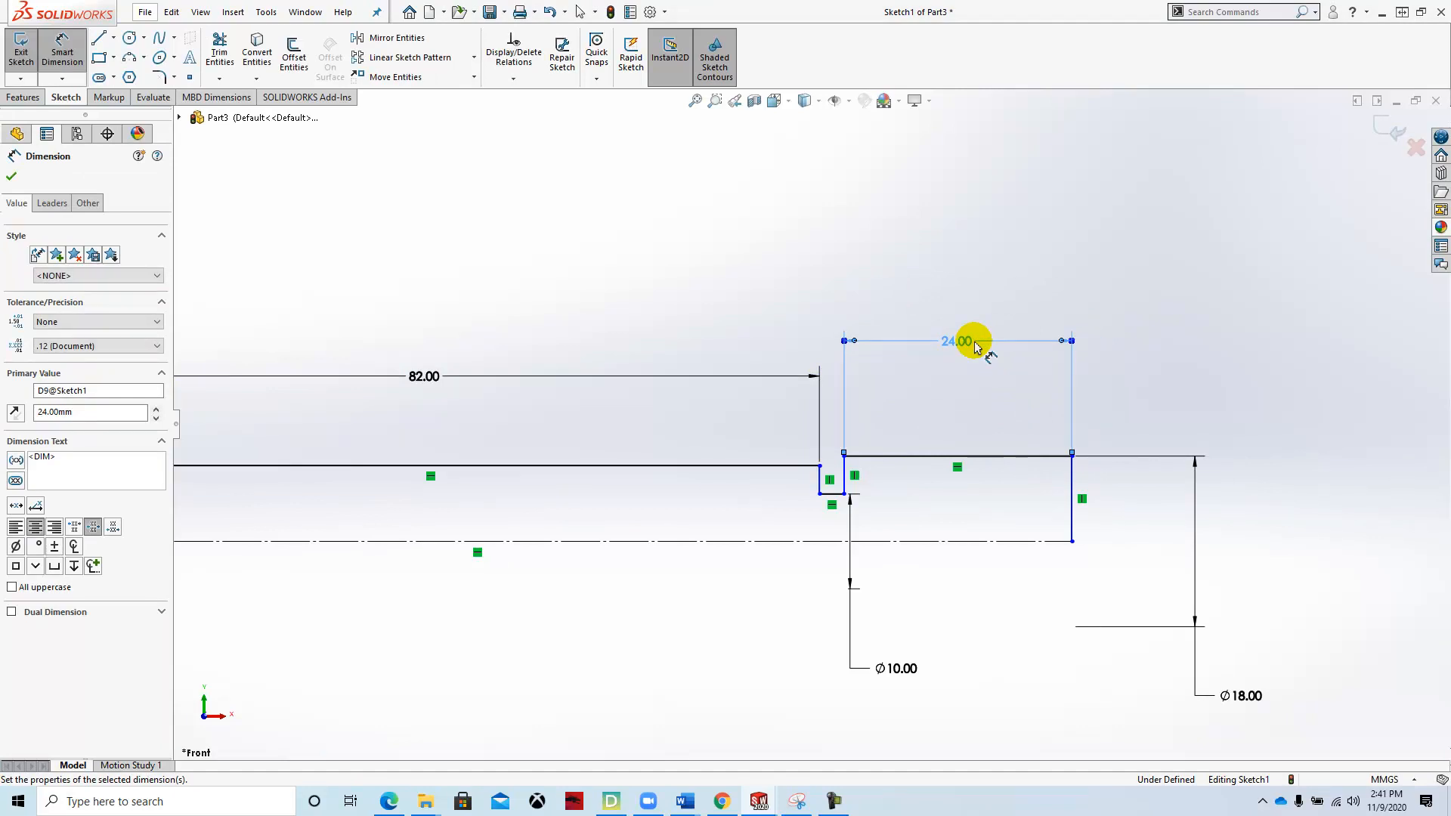
Dimension the width of the neck's bottom edge between the long body and the head and set it to 10 mm.
{"action": "left_click", "coordinate": [830, 493]}
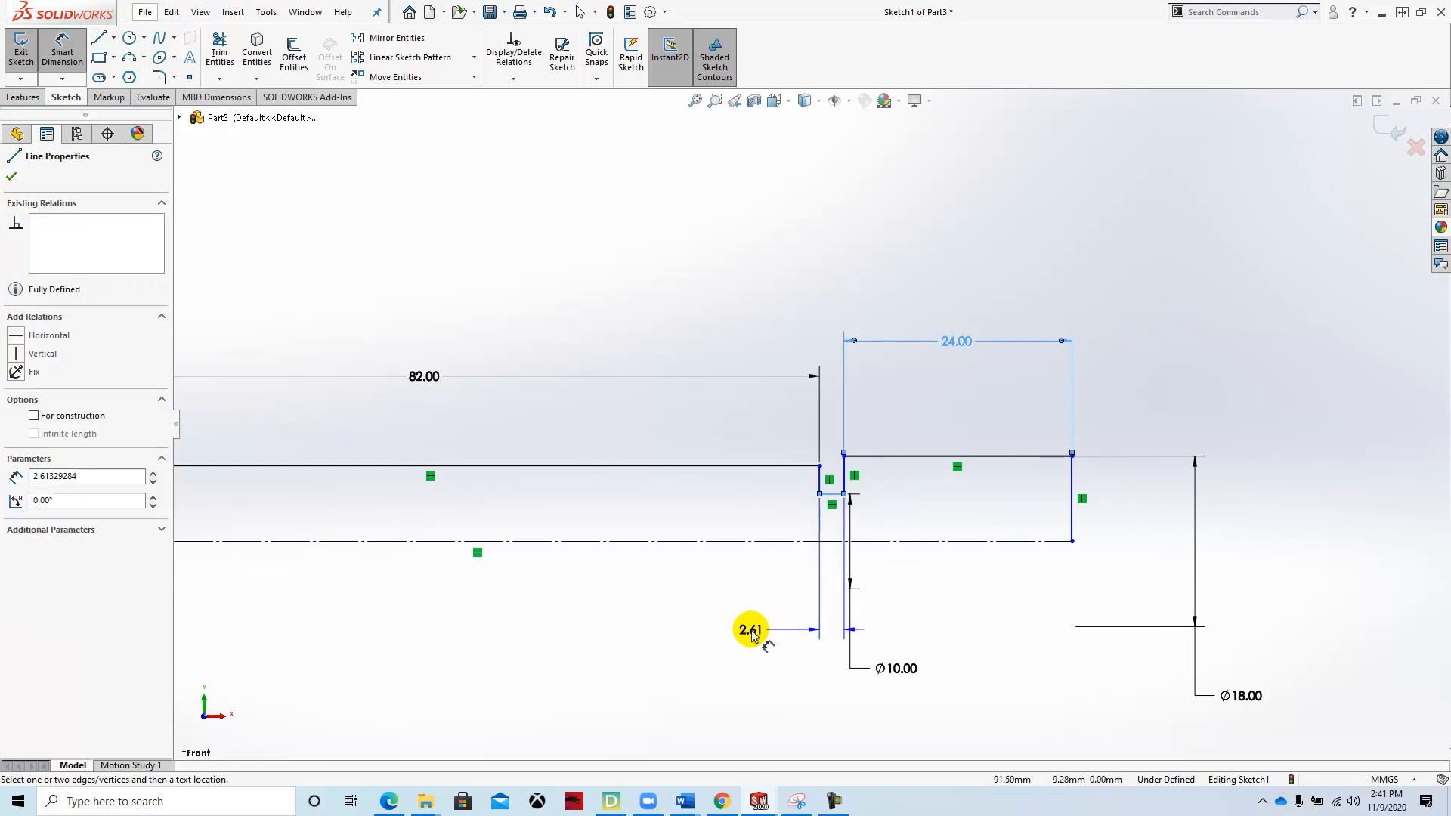
{"action": "left_click", "coordinate": [756, 626]}
{"action": "type", "text": "10"}
{"action": "key", "text": "Return"}
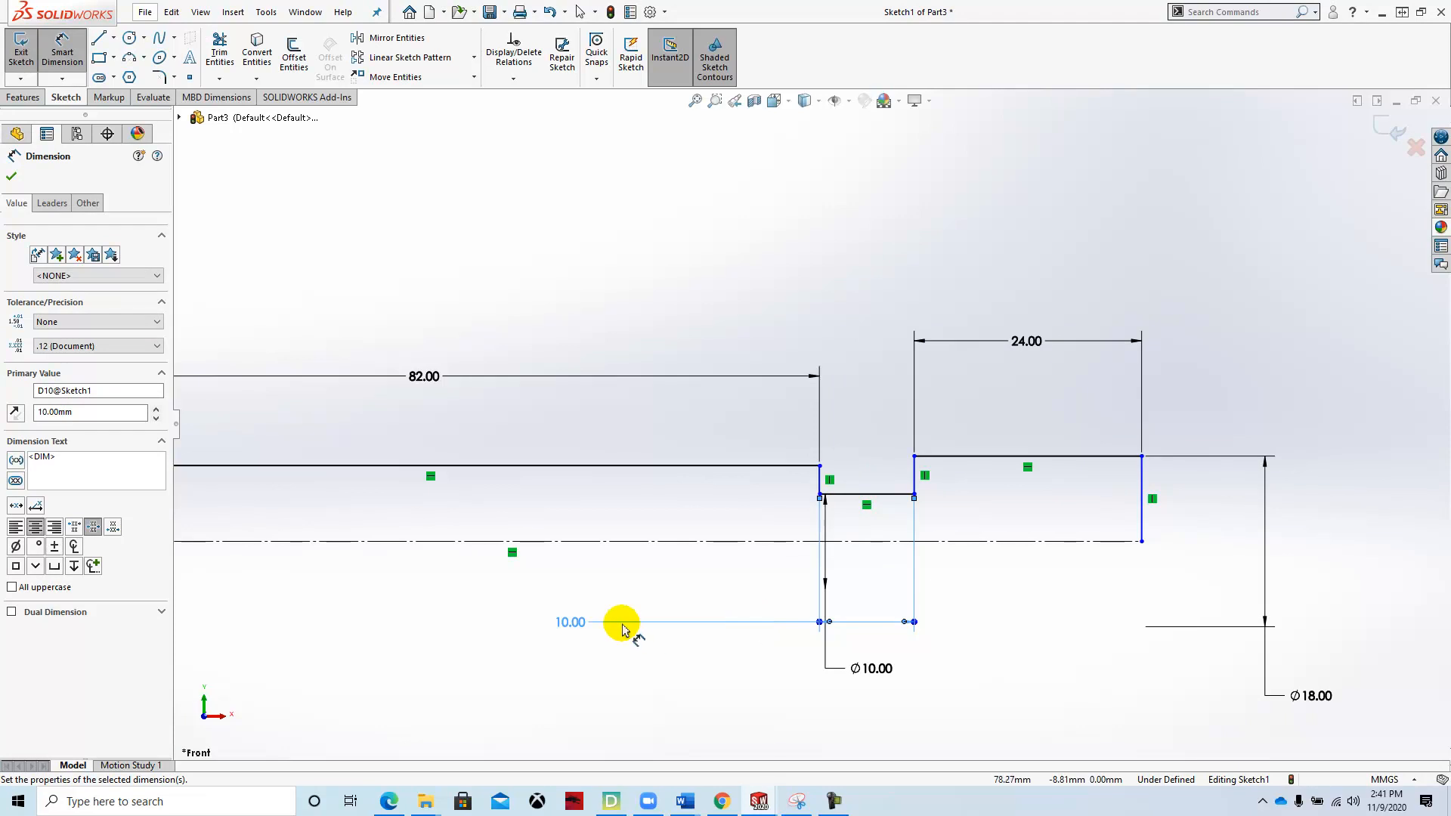
{"action": "left_click", "coordinate": [11, 178]}
{"action": "key", "text": "f"}
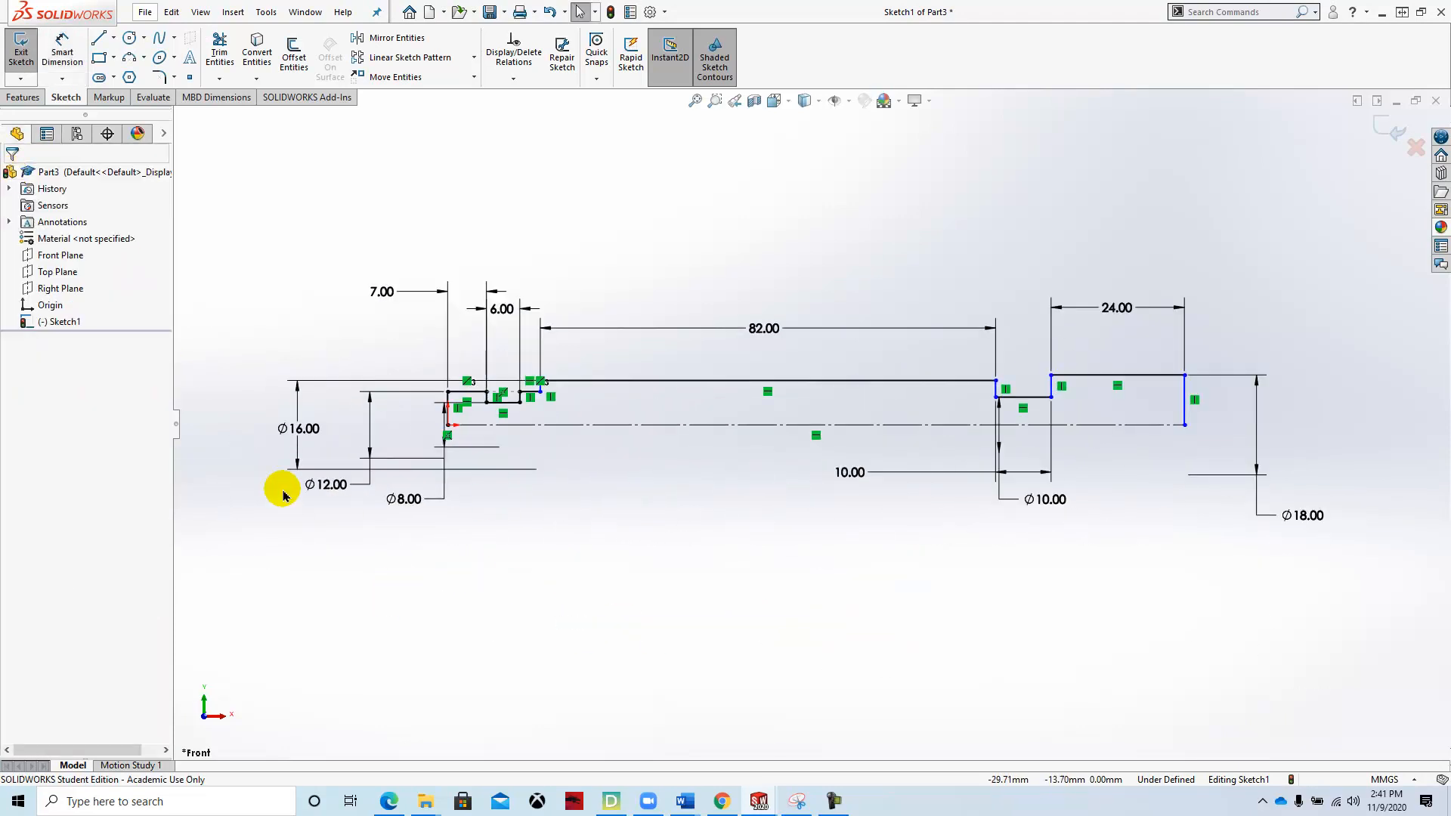
Rearrange the Ø12, Ø8, 7 mm, 6 mm and 82 mm dimensions so they sit neatly spaced around the profile.
{"action": "mouse_move", "coordinate": [333, 486]}
{"action": "left_mouse_down"}
{"action": "mouse_move", "coordinate": [359, 432]}
{"action": "mouse_move", "coordinate": [312, 420]}
{"action": "left_mouse_up"}
{"action": "left_click_drag", "start_coordinate": [403, 498], "coordinate": [359, 432]}
{"action": "left_click_drag", "start_coordinate": [384, 293], "coordinate": [397, 355]}
{"action": "left_click_drag", "start_coordinate": [502, 313], "coordinate": [503, 327]}
{"action": "left_click_drag", "start_coordinate": [754, 323], "coordinate": [756, 300]}
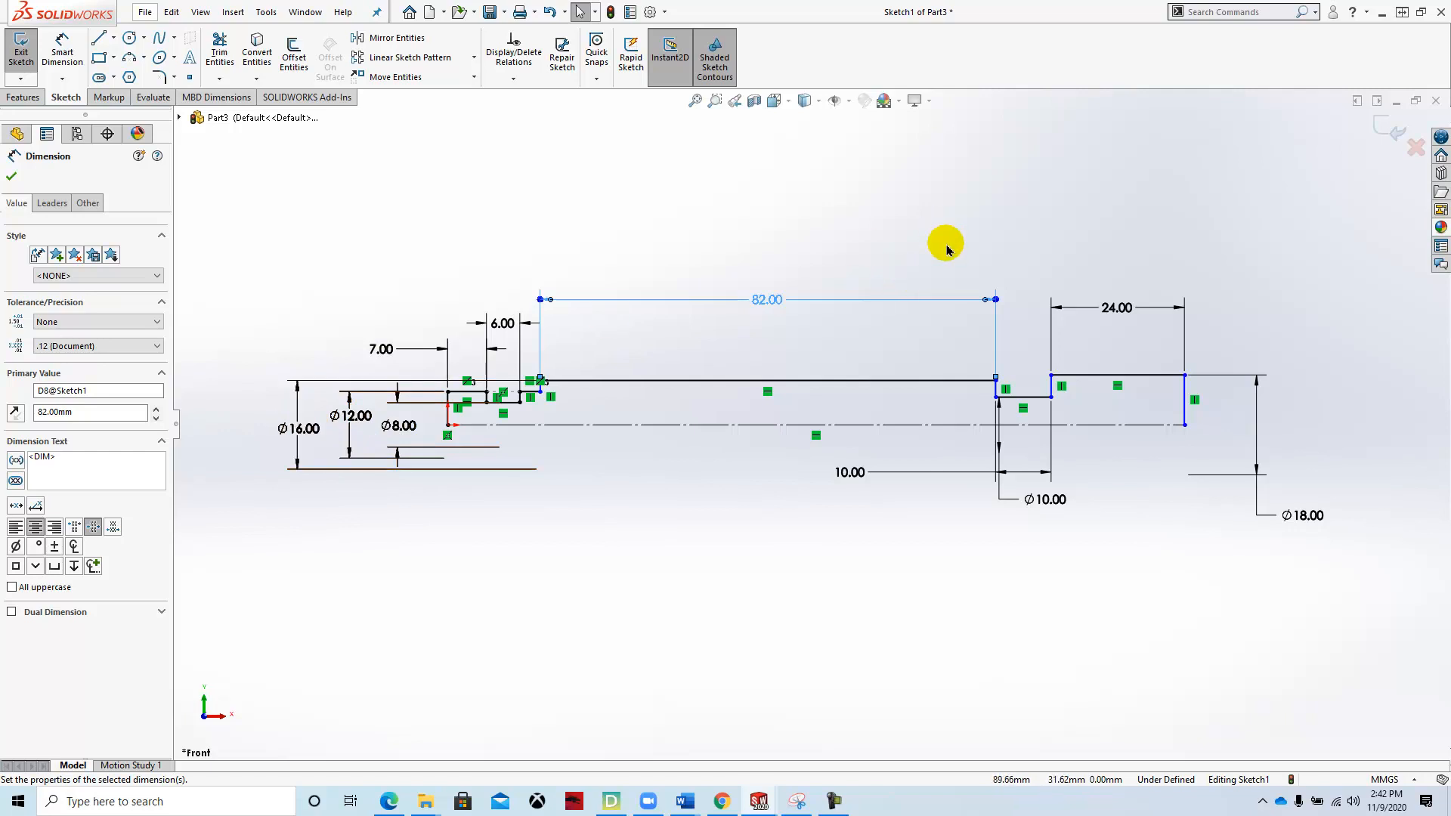
{"action": "left_click", "coordinate": [899, 182]}
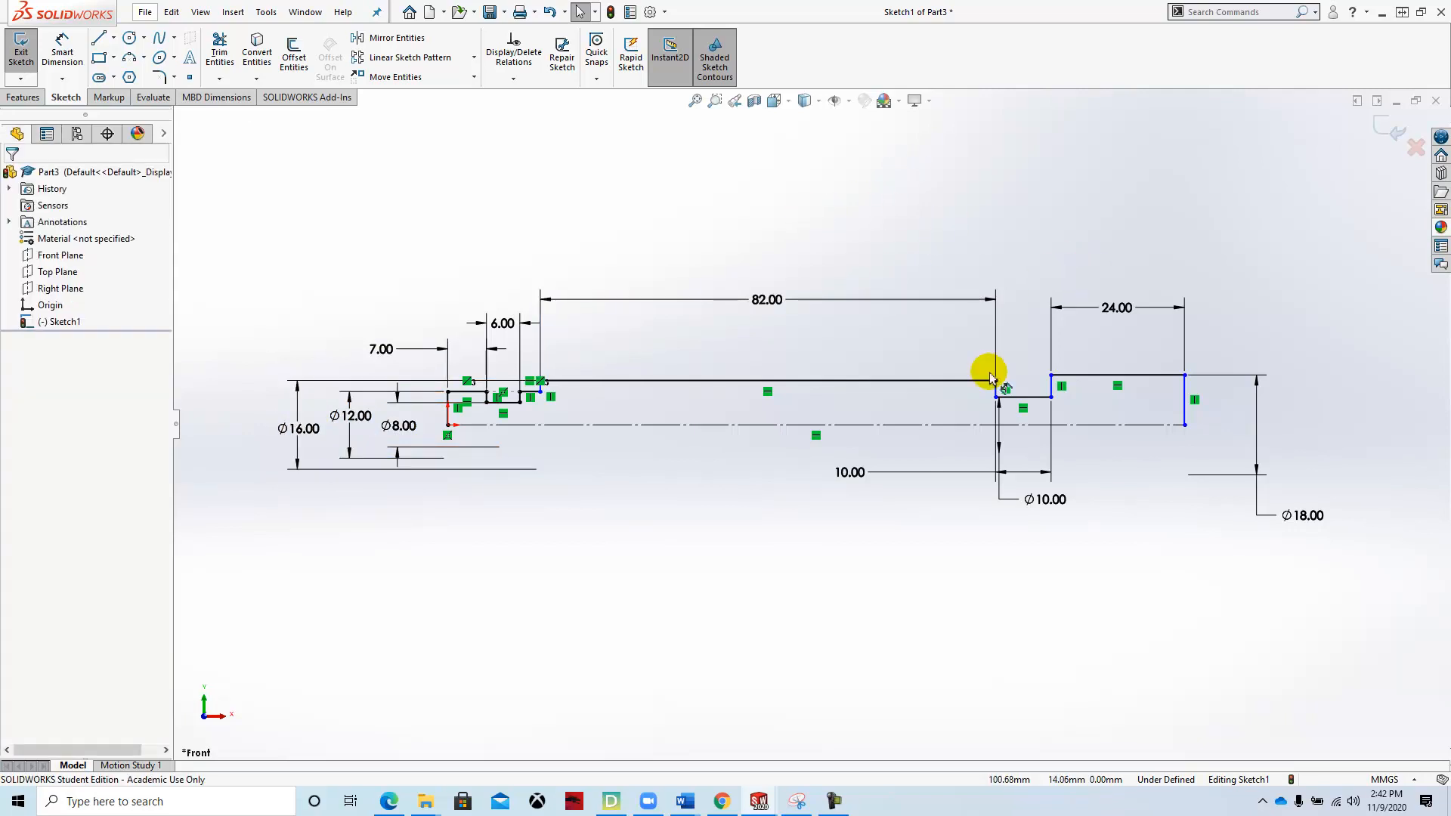
Reposition the neck's 10 mm width and Ø10 dimensions and the head's Ø18 dimension for a cleaner layout.
{"action": "mouse_move", "coordinate": [868, 476]}
{"action": "left_mouse_down"}
{"action": "mouse_move", "coordinate": [1030, 468]}
{"action": "mouse_move", "coordinate": [1205, 509]}
{"action": "mouse_move", "coordinate": [1289, 557]}
{"action": "mouse_move", "coordinate": [1240, 424]}
{"action": "mouse_move", "coordinate": [1280, 430]}
{"action": "left_mouse_up"}
{"action": "mouse_move", "coordinate": [1302, 514]}
{"action": "left_mouse_down"}
{"action": "mouse_move", "coordinate": [1334, 473]}
{"action": "mouse_move", "coordinate": [1321, 448]}
{"action": "mouse_move", "coordinate": [1331, 412]}
{"action": "left_mouse_up"}
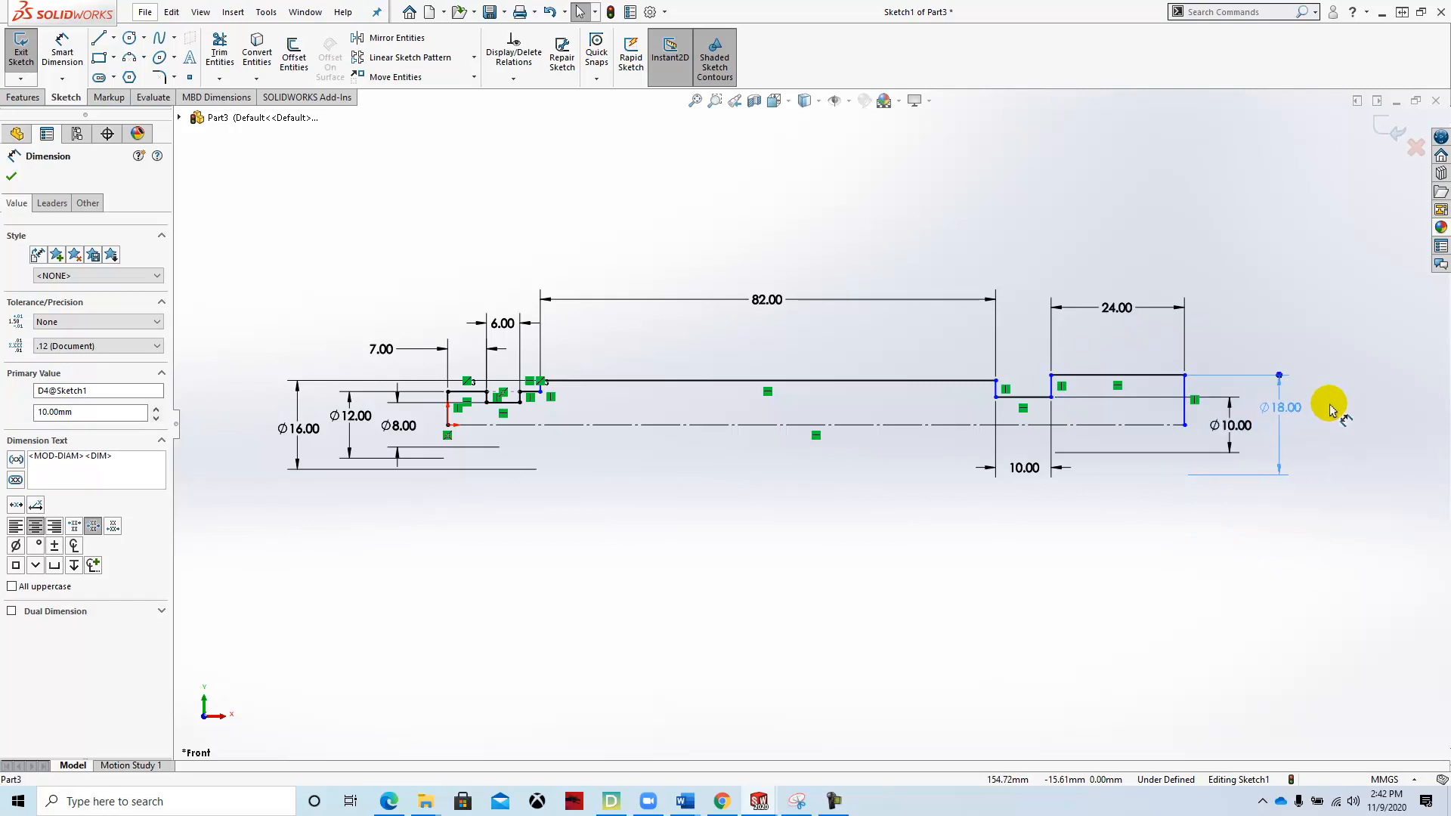
{"action": "left_click", "coordinate": [1156, 559]}
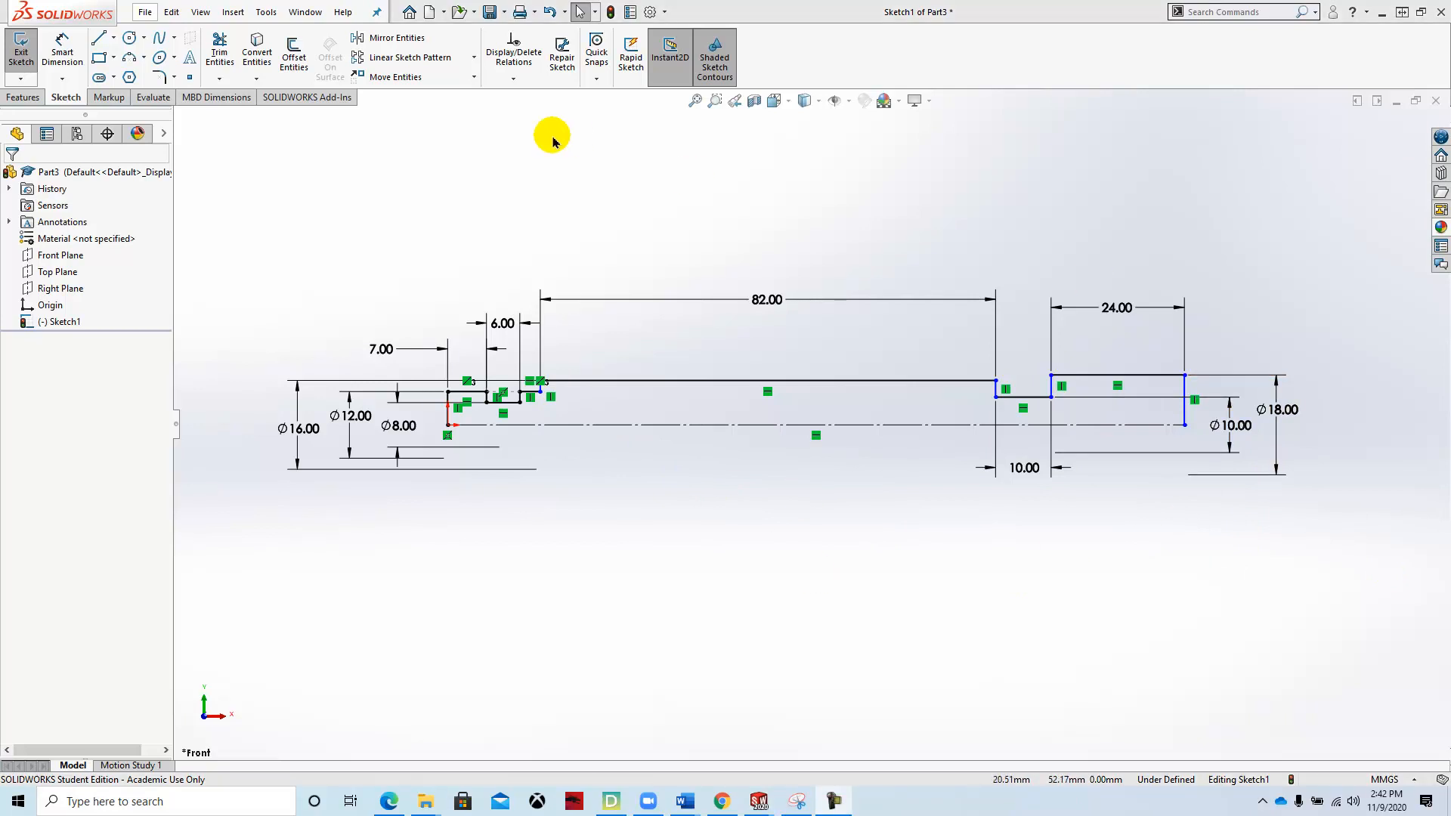
Dimension the overall length between the two vertical end lines of the profile and set it to 138 mm.
{"action": "left_click", "coordinate": [61, 44]}
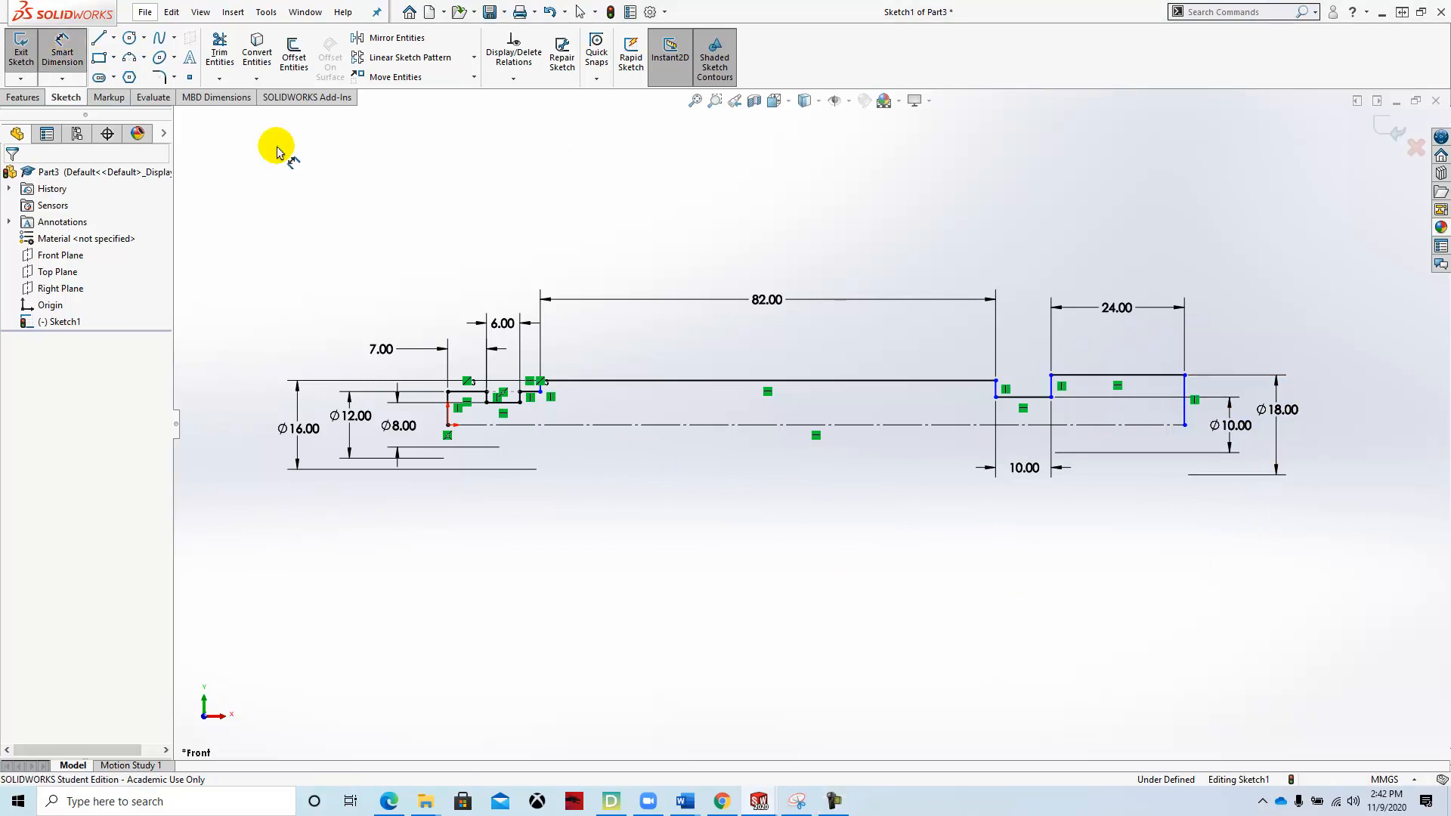
{"action": "left_click", "coordinate": [447, 407]}
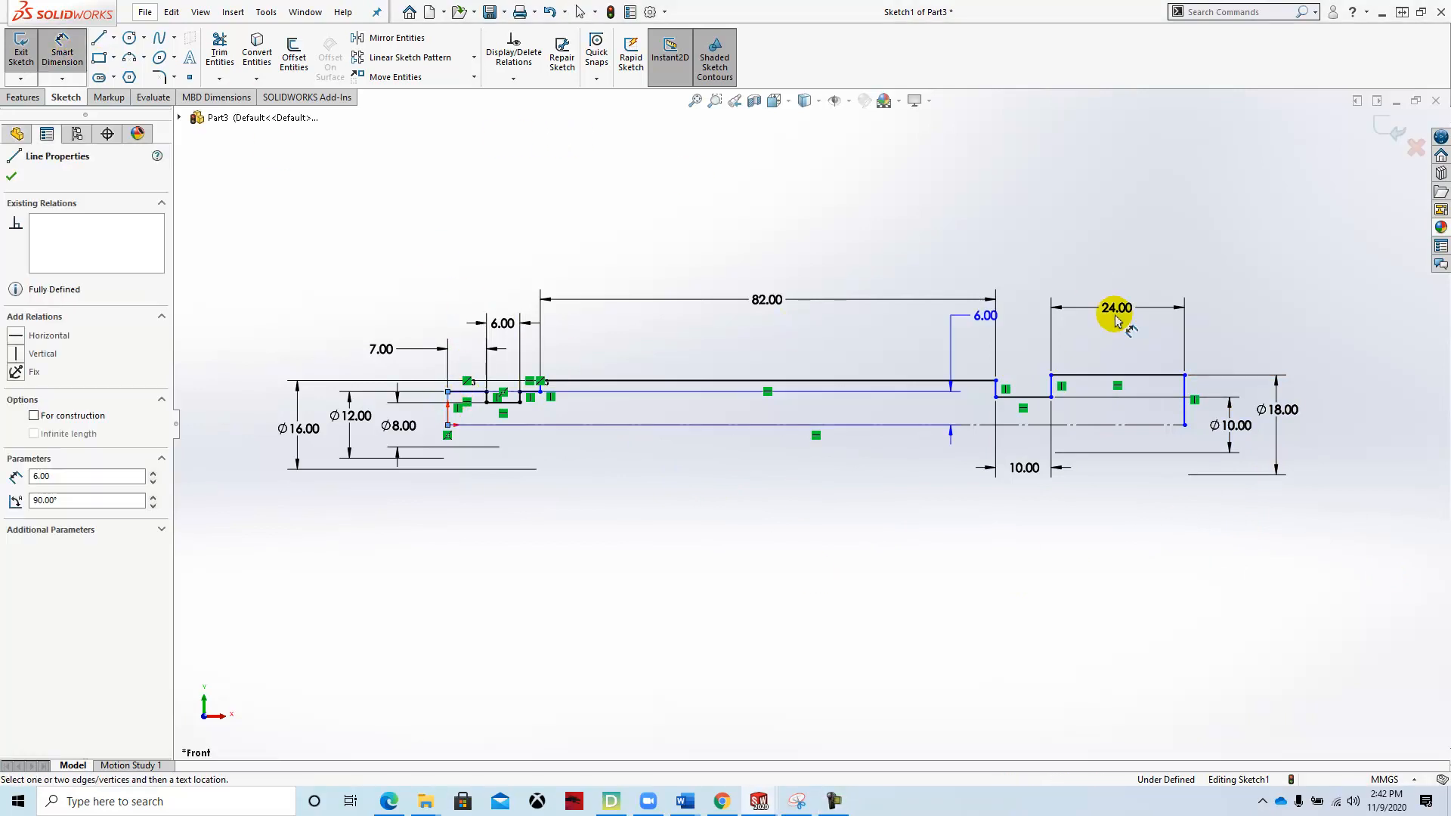
{"action": "left_click", "coordinate": [1185, 393]}
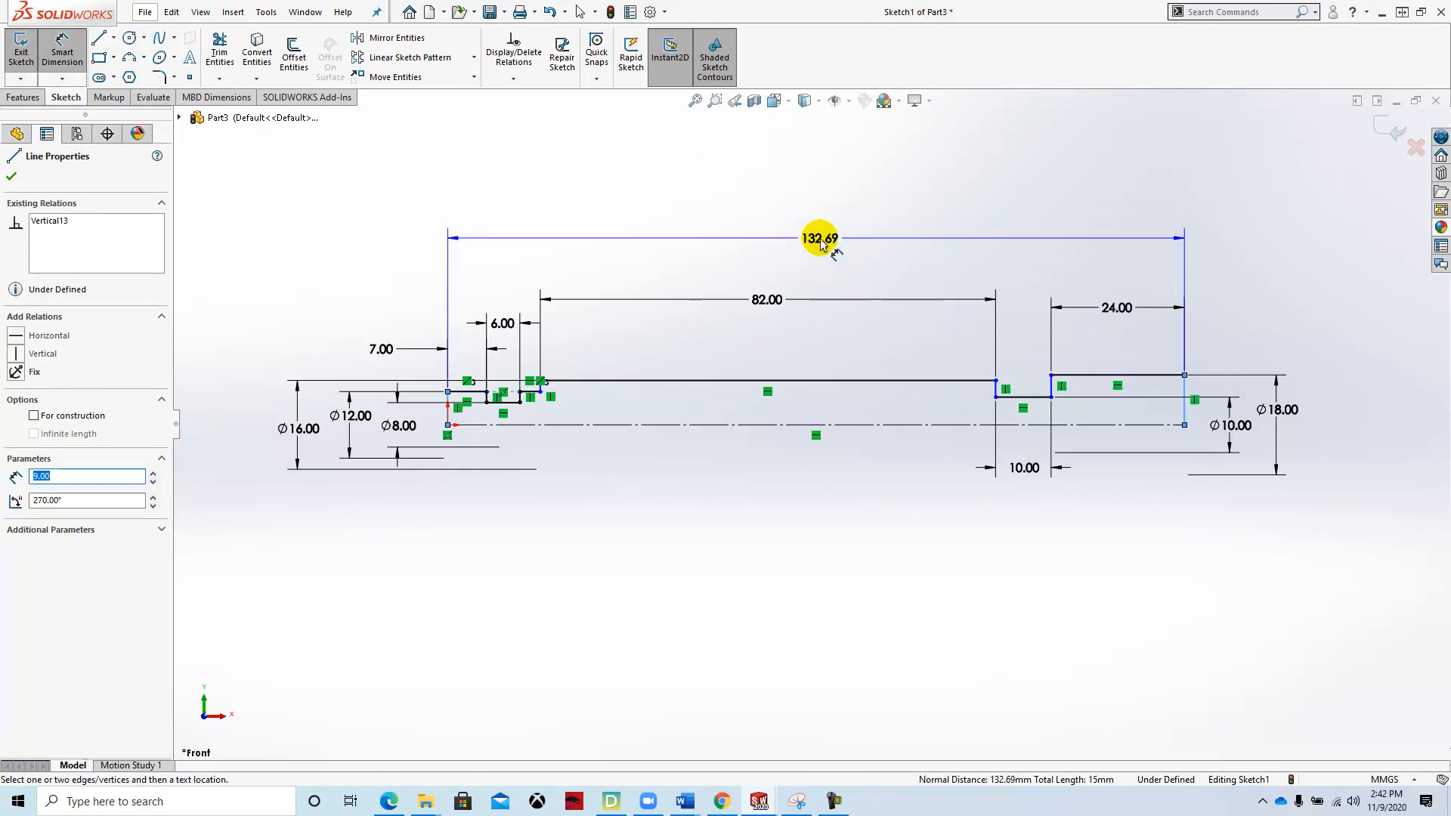
{"action": "left_click", "coordinate": [821, 243]}
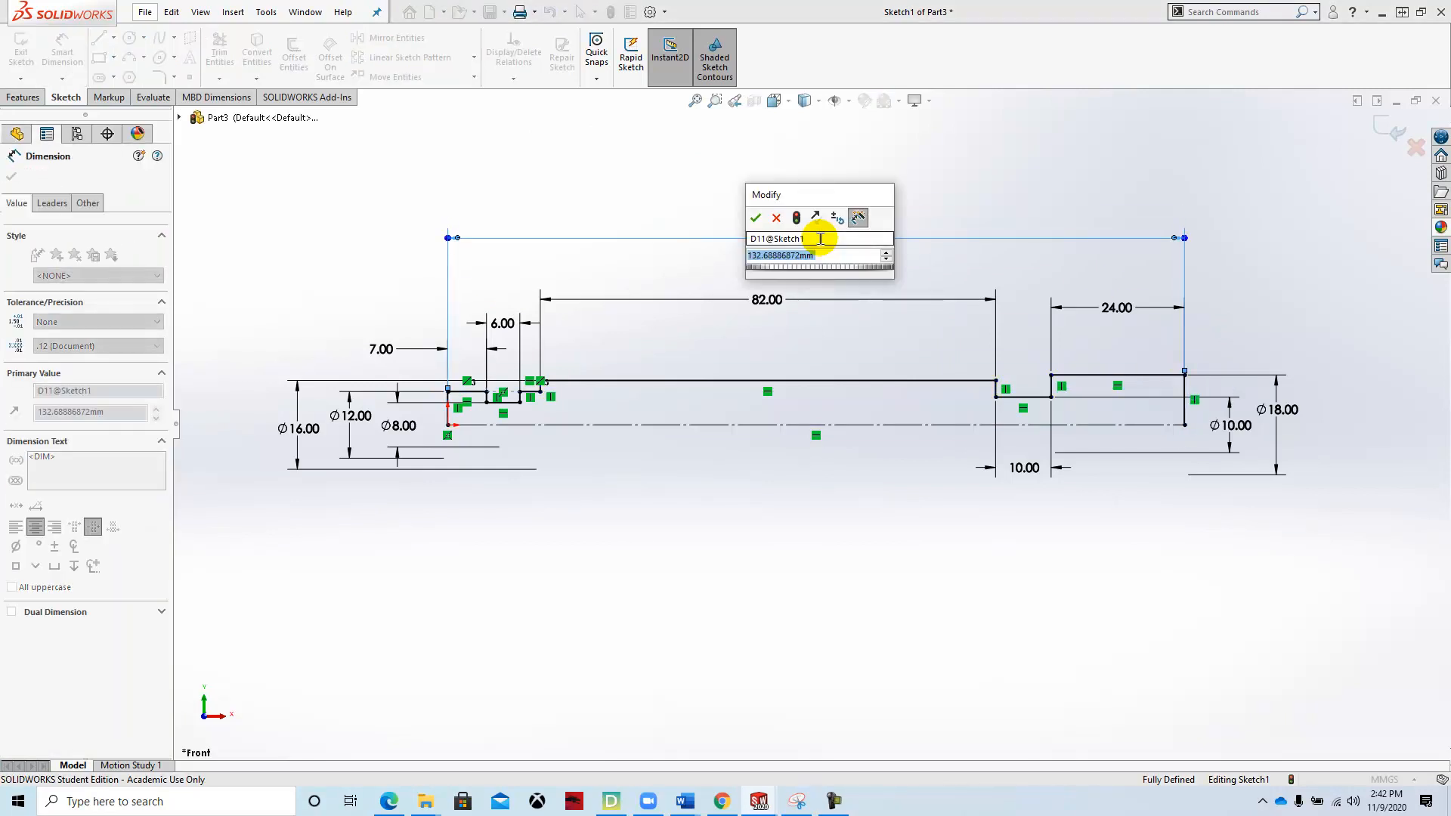
{"action": "type", "text": "138"}
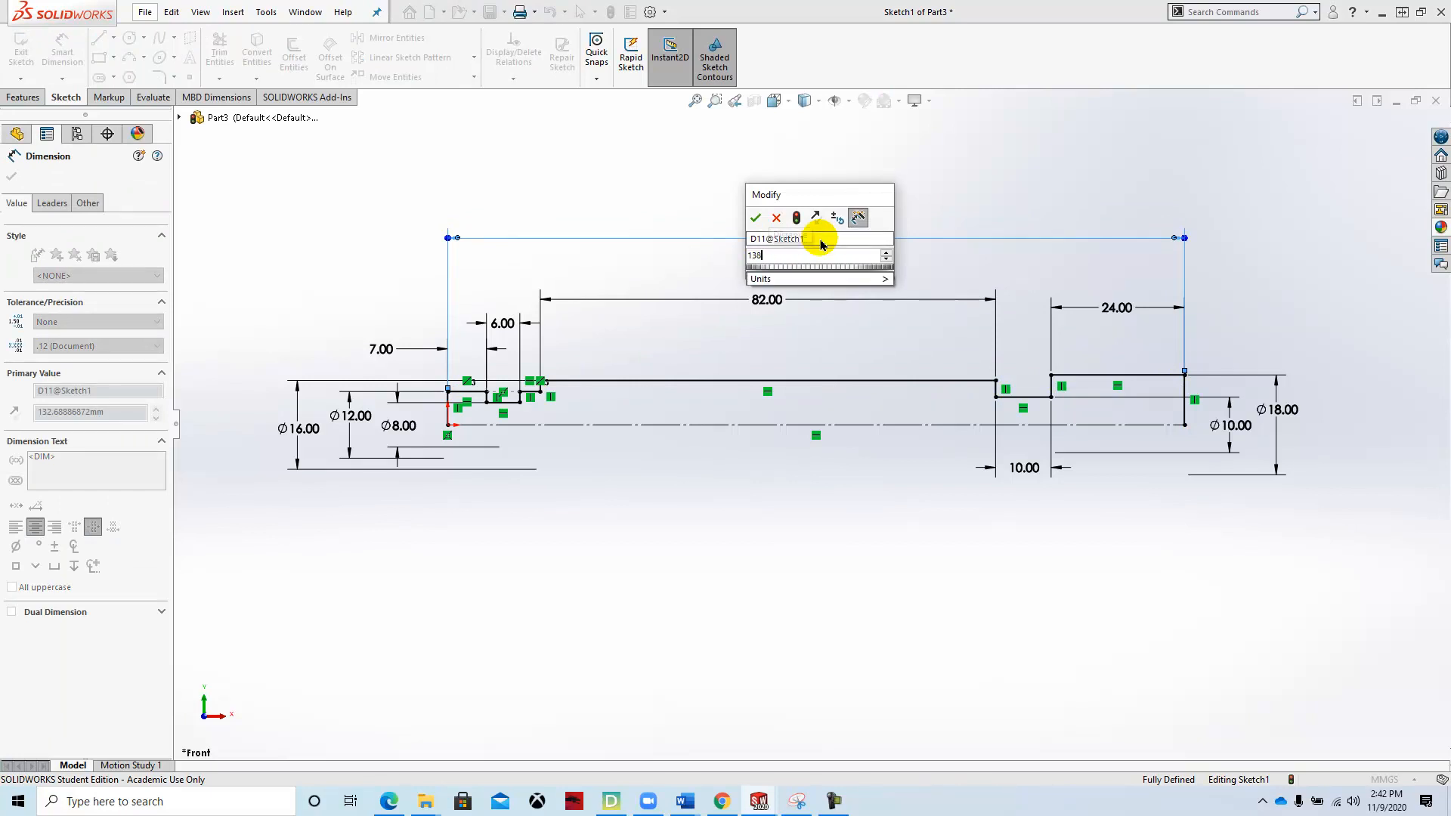
{"action": "key", "text": "Return"}
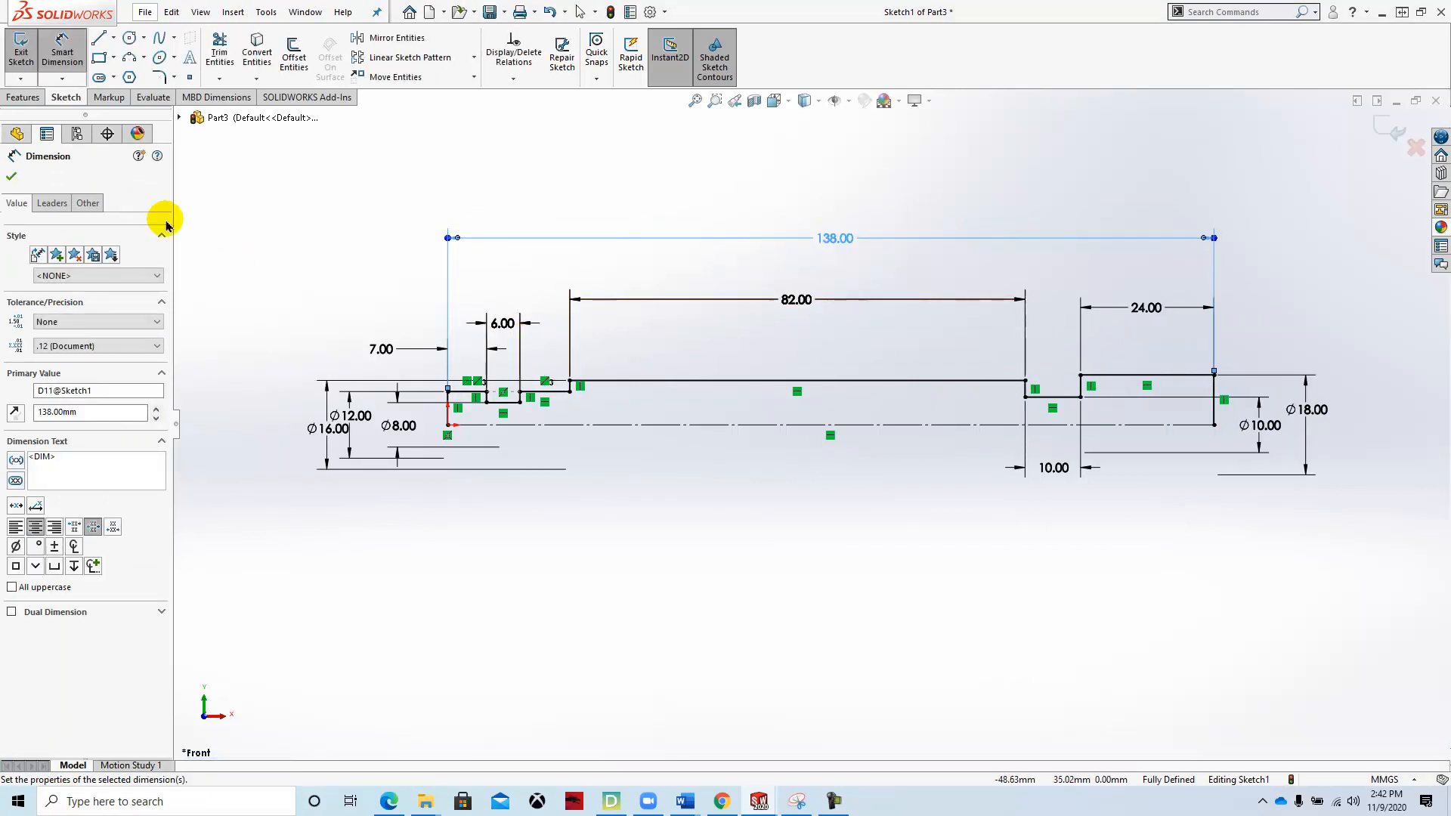
{"action": "left_click", "coordinate": [13, 180]}
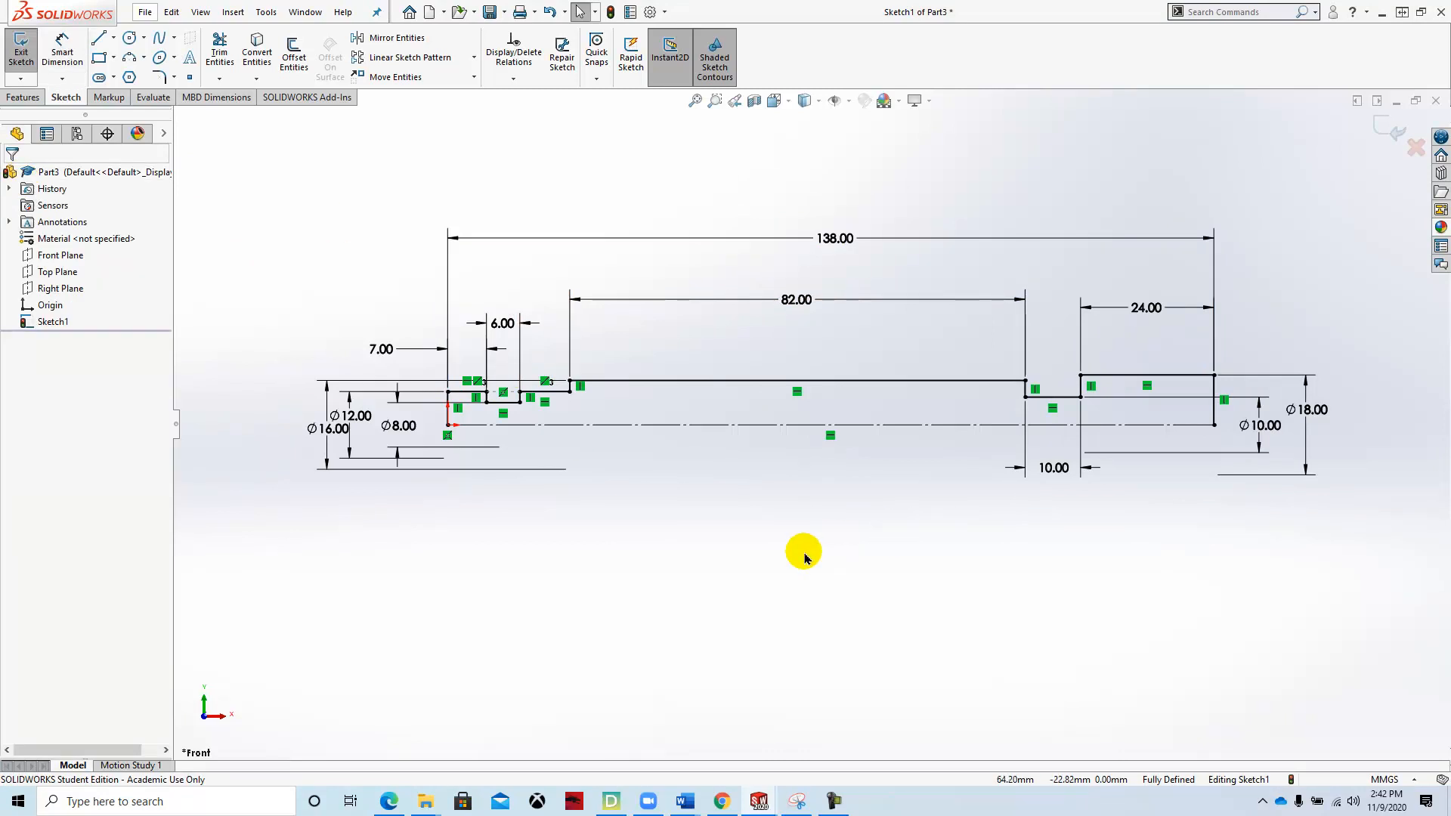
Create a Revolved Boss/Base of the profile 360° about the centerline, allowing the open sketch to be closed automatically.
{"action": "left_click", "coordinate": [29, 98]}
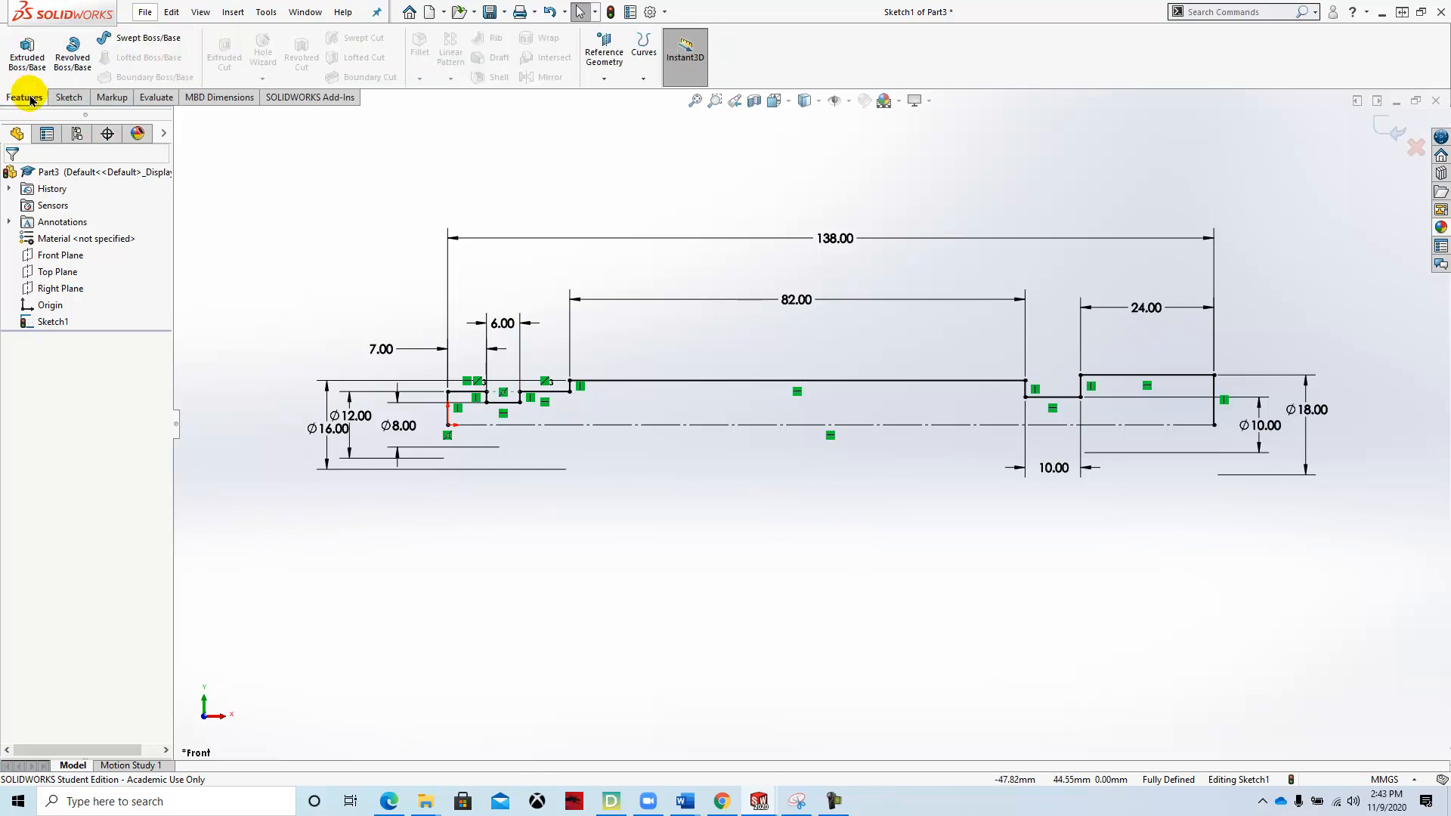
{"action": "left_click", "coordinate": [56, 70]}
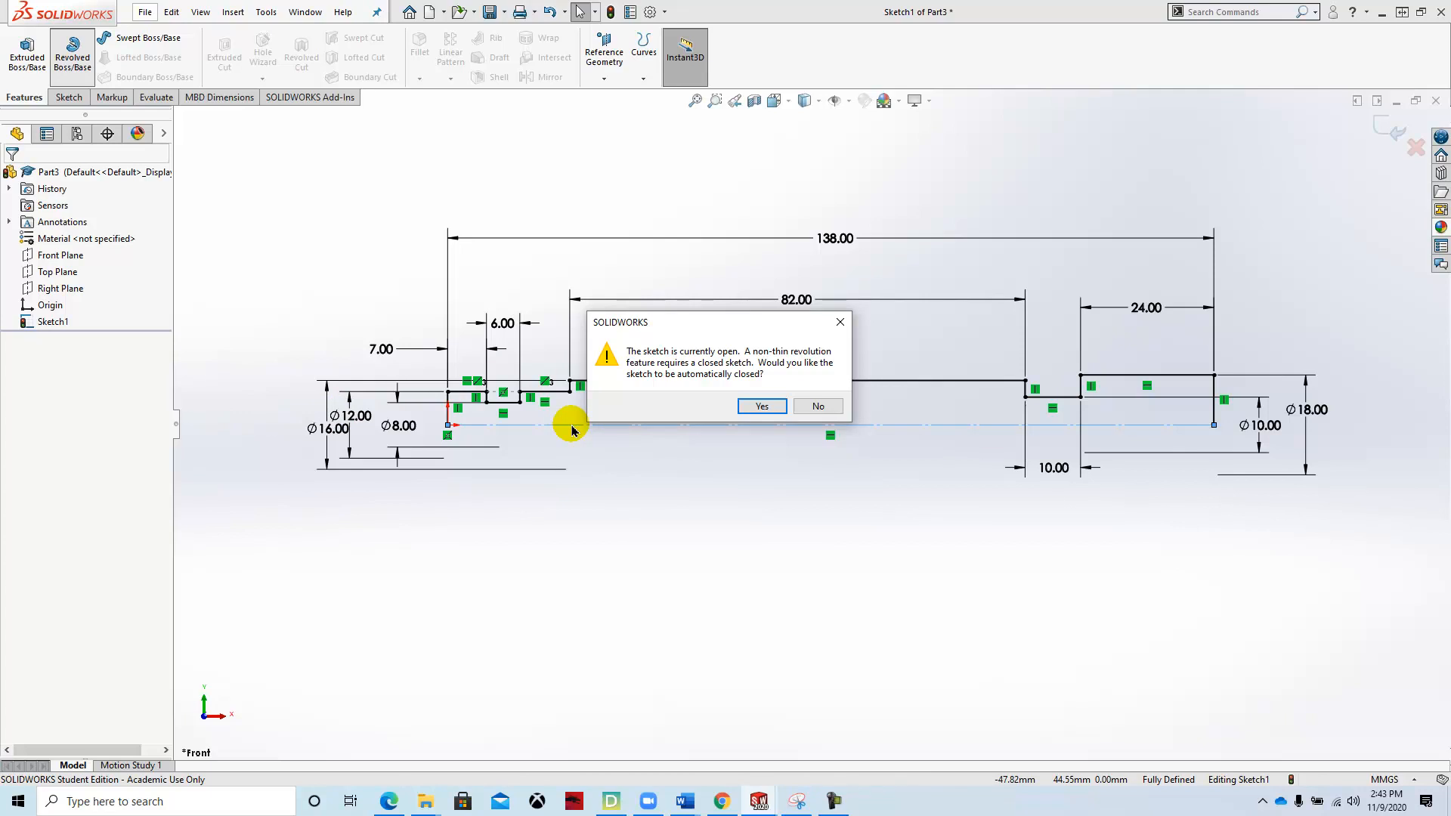
{"action": "left_click", "coordinate": [765, 407]}
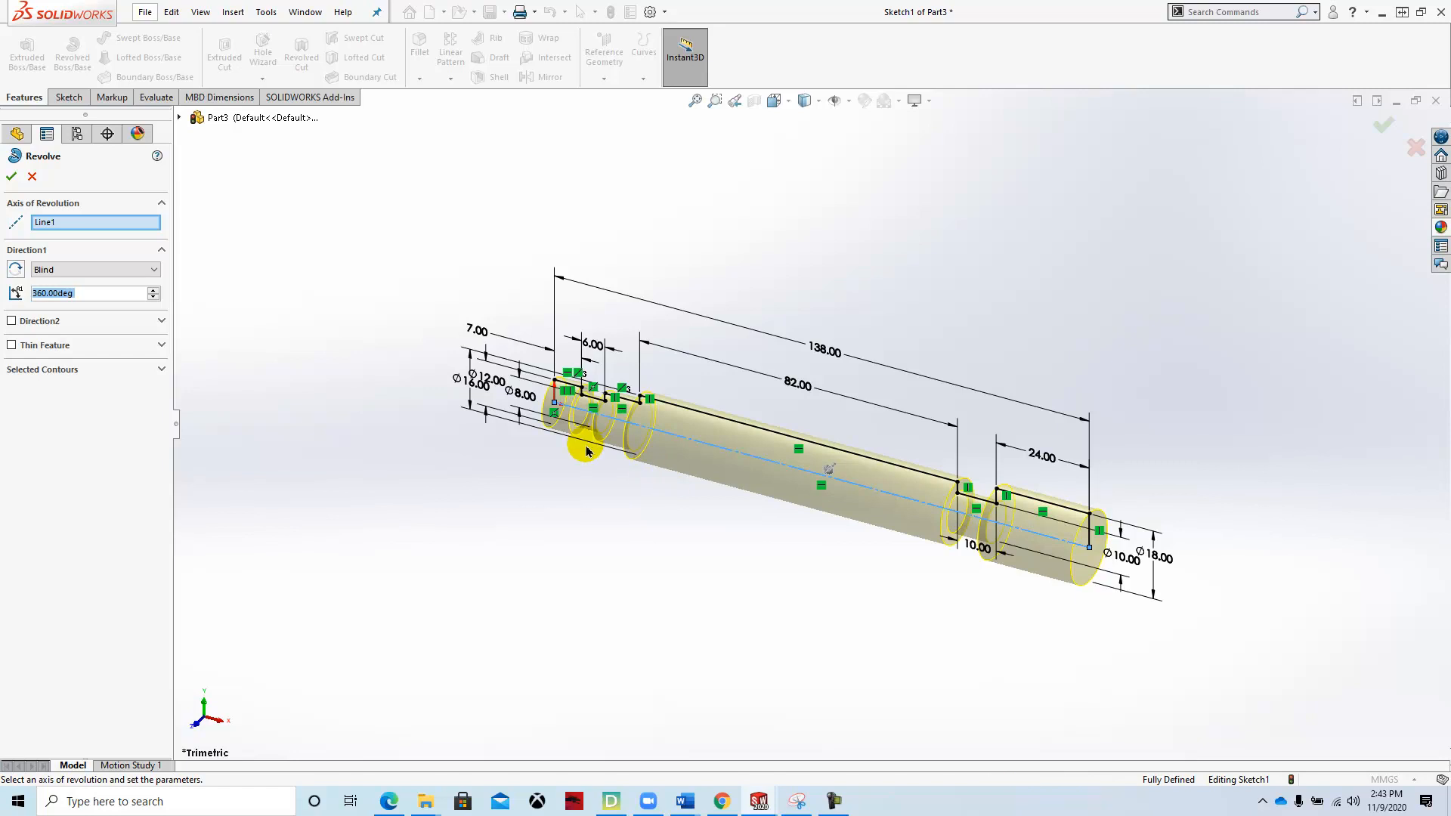
{"action": "left_click", "coordinate": [9, 178]}
{"action": "mouse_move", "coordinate": [494, 458]}
{"action": "middle_mouse_down"}
{"action": "mouse_move", "coordinate": [637, 423]}
{"action": "mouse_move", "coordinate": [424, 365]}
{"action": "mouse_move", "coordinate": [544, 433]}
{"action": "mouse_move", "coordinate": [534, 580]}
{"action": "mouse_move", "coordinate": [541, 456]}
{"action": "mouse_move", "coordinate": [505, 446]}
{"action": "middle_mouse_up"}
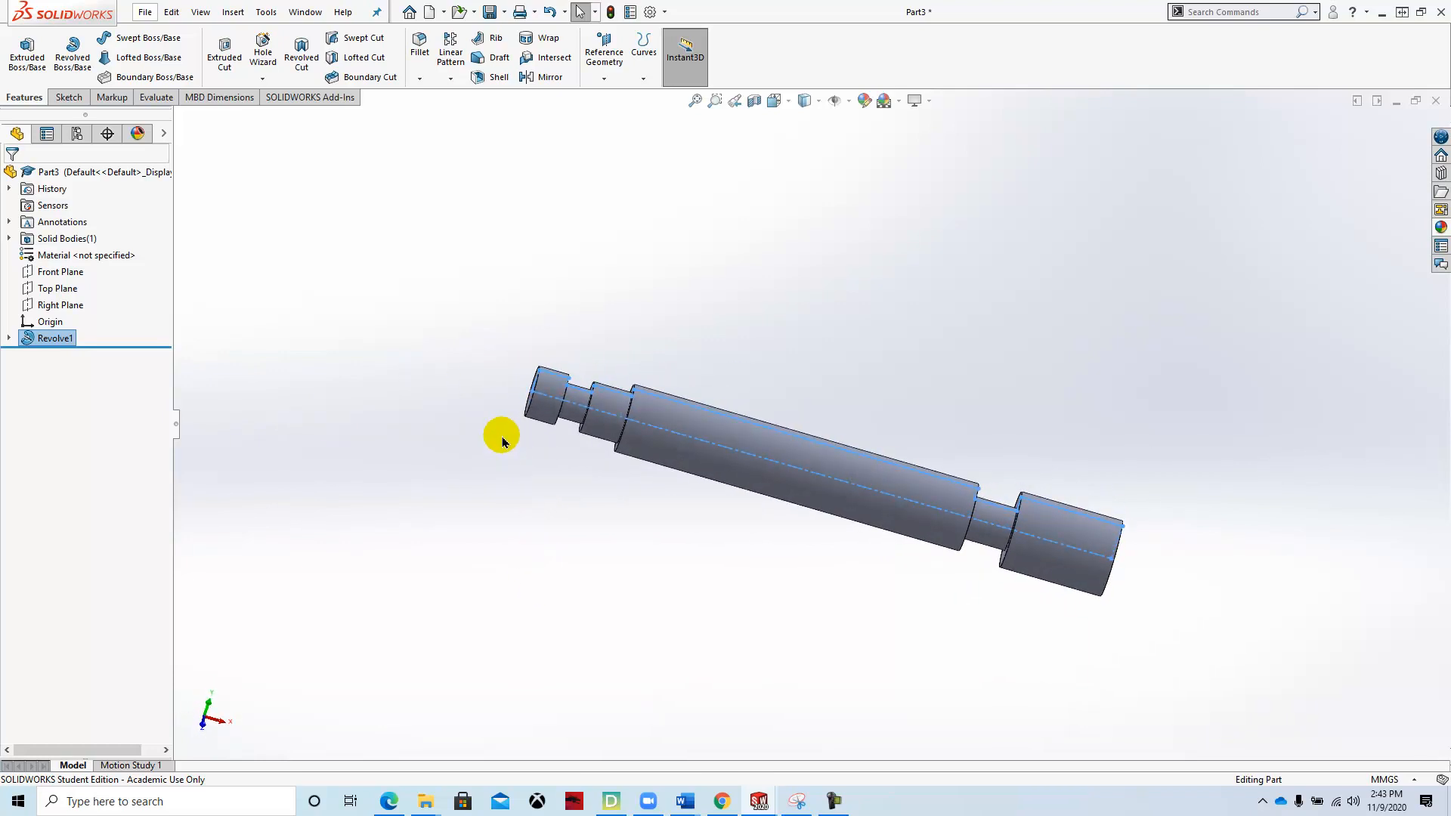
{"action": "key", "text": "space"}
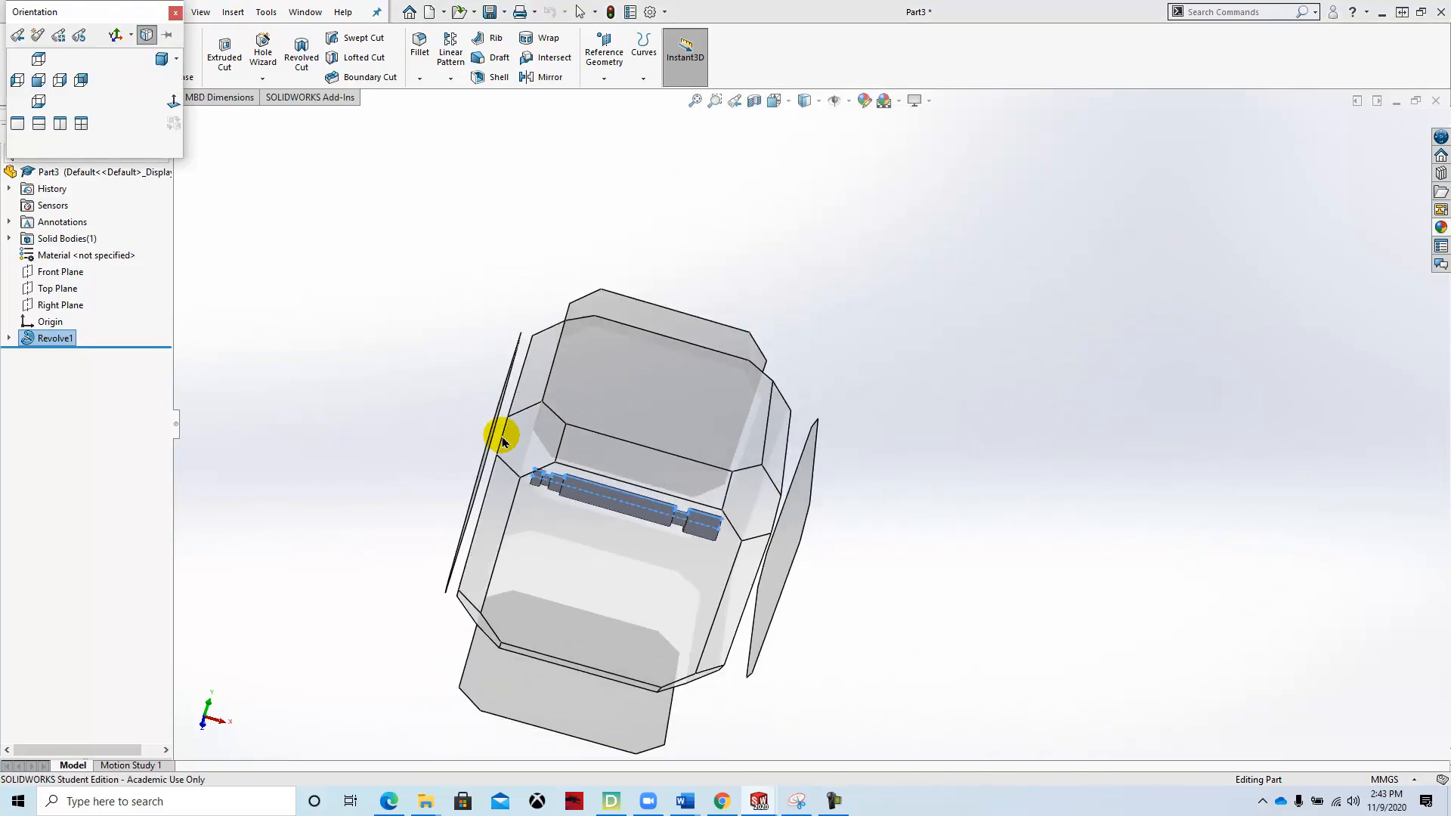
{"action": "left_click", "coordinate": [161, 60]}
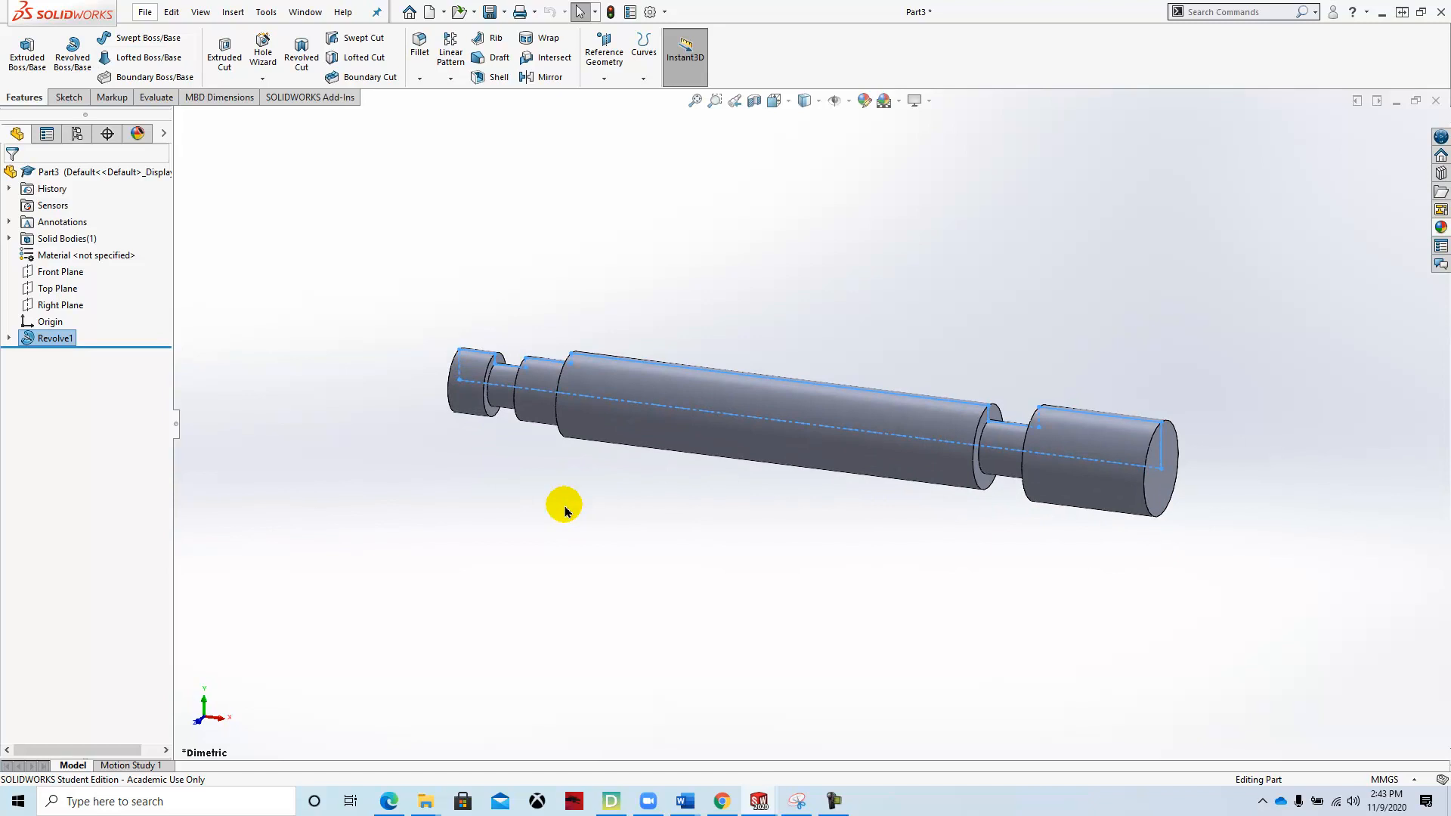
Switch to the bench vice PDF in Chrome, examine the whole Jaw Screw drawing, and return to the part in SOLIDWORKS.
{"action": "left_click", "coordinate": [720, 797]}
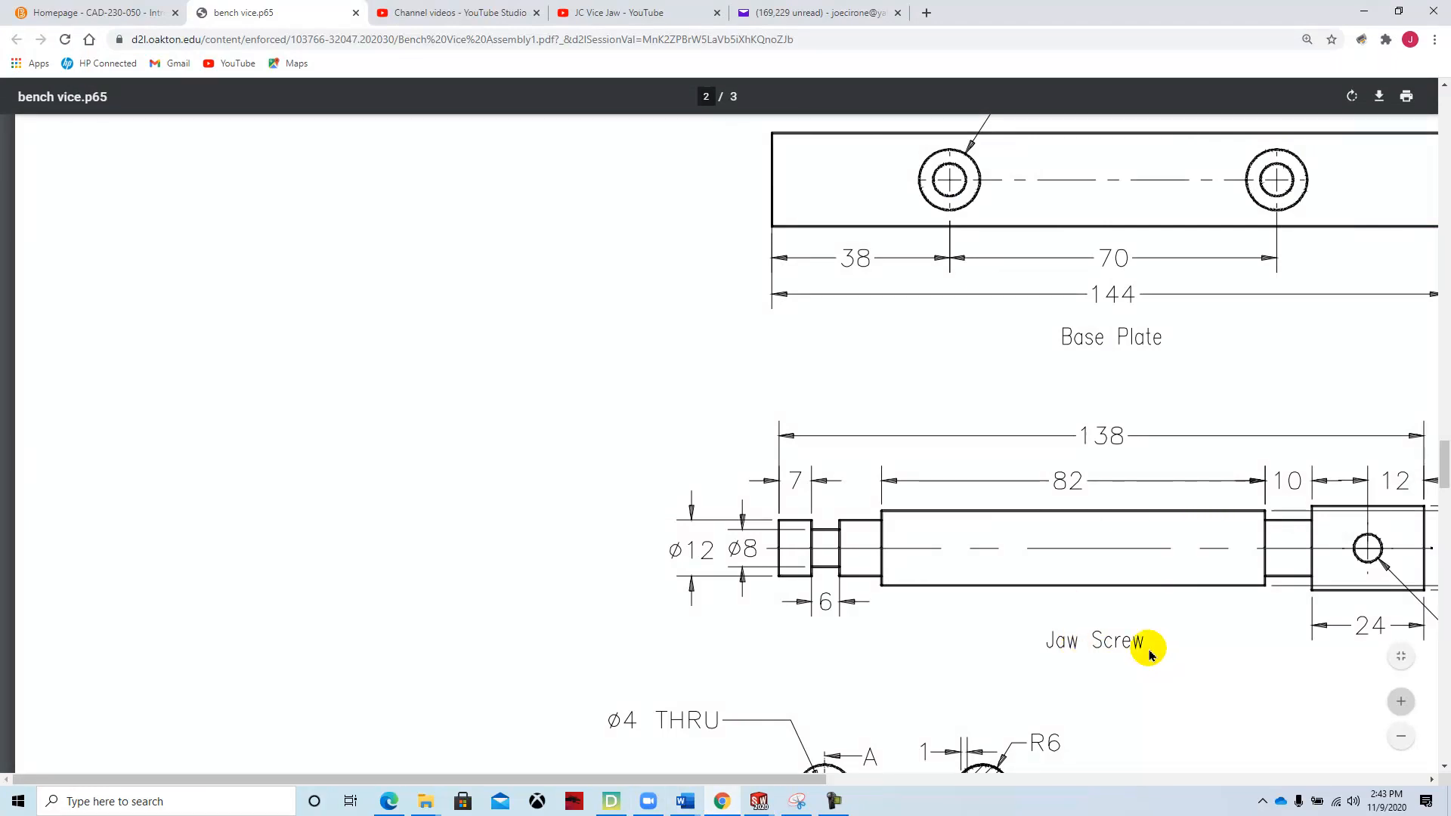
{"action": "scroll", "coordinate": [1188, 623], "scroll_direction": "up", "scroll_amount": 2}
{"action": "scroll", "coordinate": [1190, 625], "scroll_direction": "down", "scroll_amount": 2}
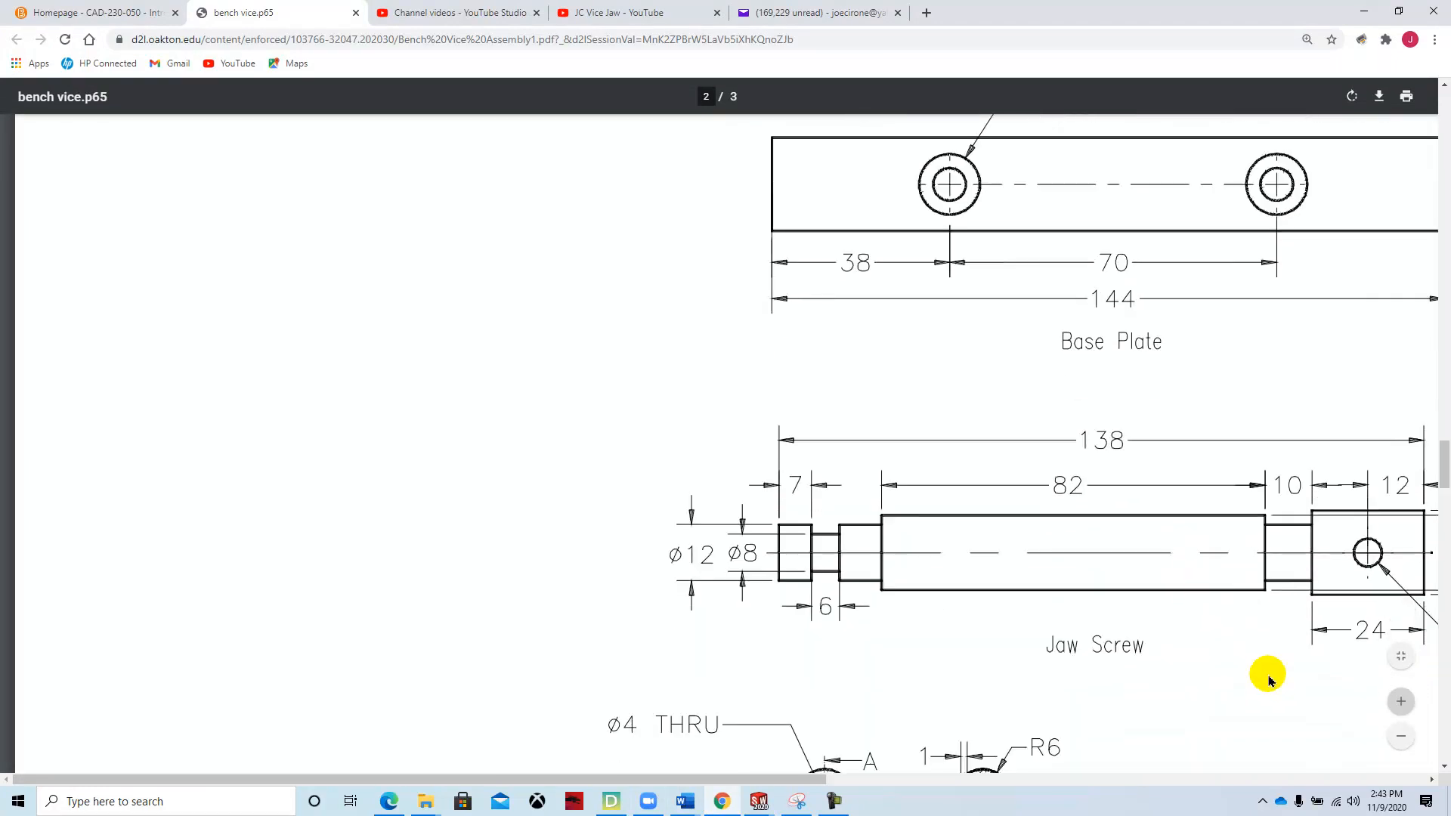
{"action": "left_click_drag", "start_coordinate": [692, 782], "coordinate": [892, 779]}
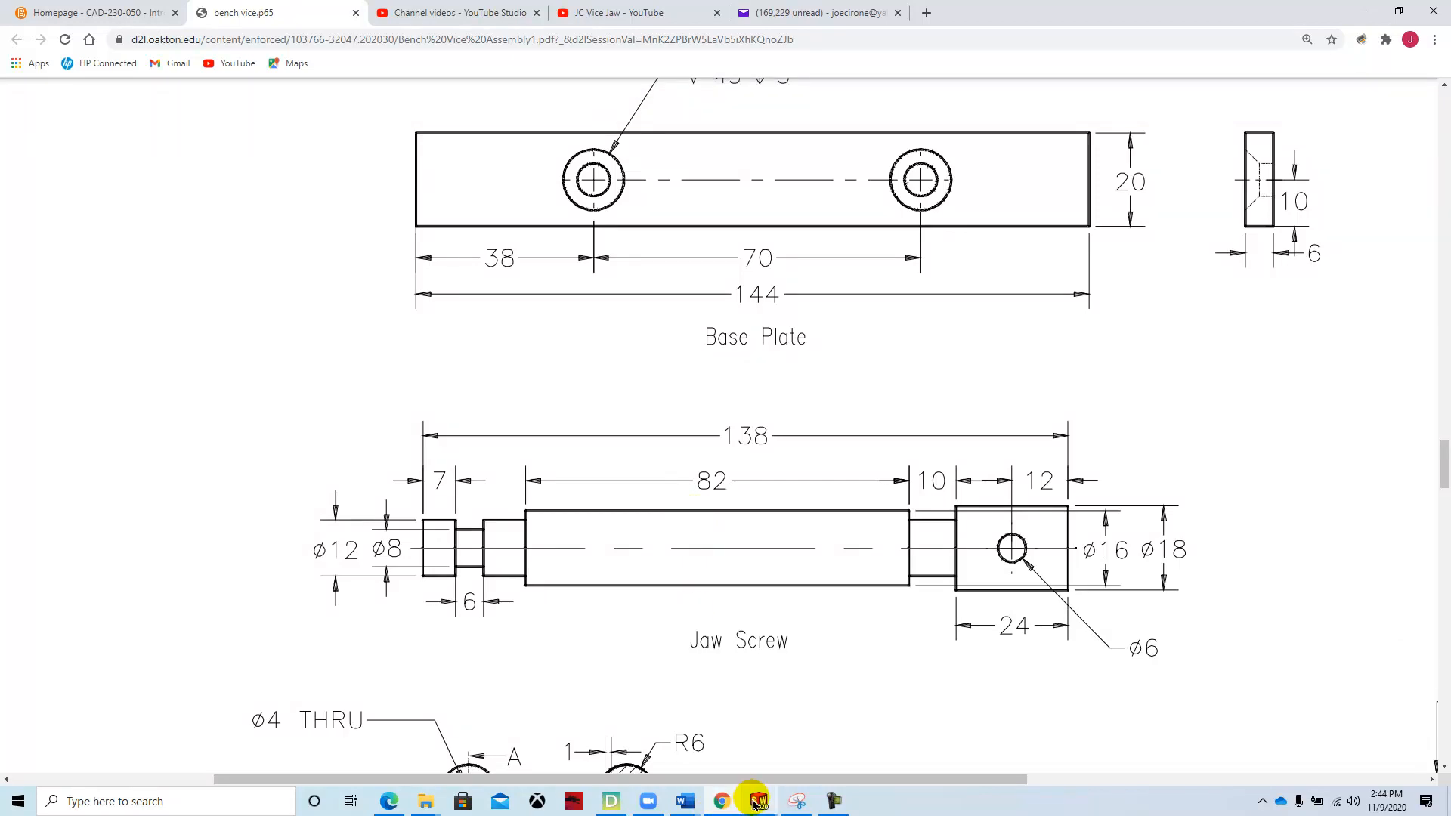
{"action": "mouse_move", "coordinate": [757, 802]}
{"action": "mouse_move", "coordinate": [1045, 742]}
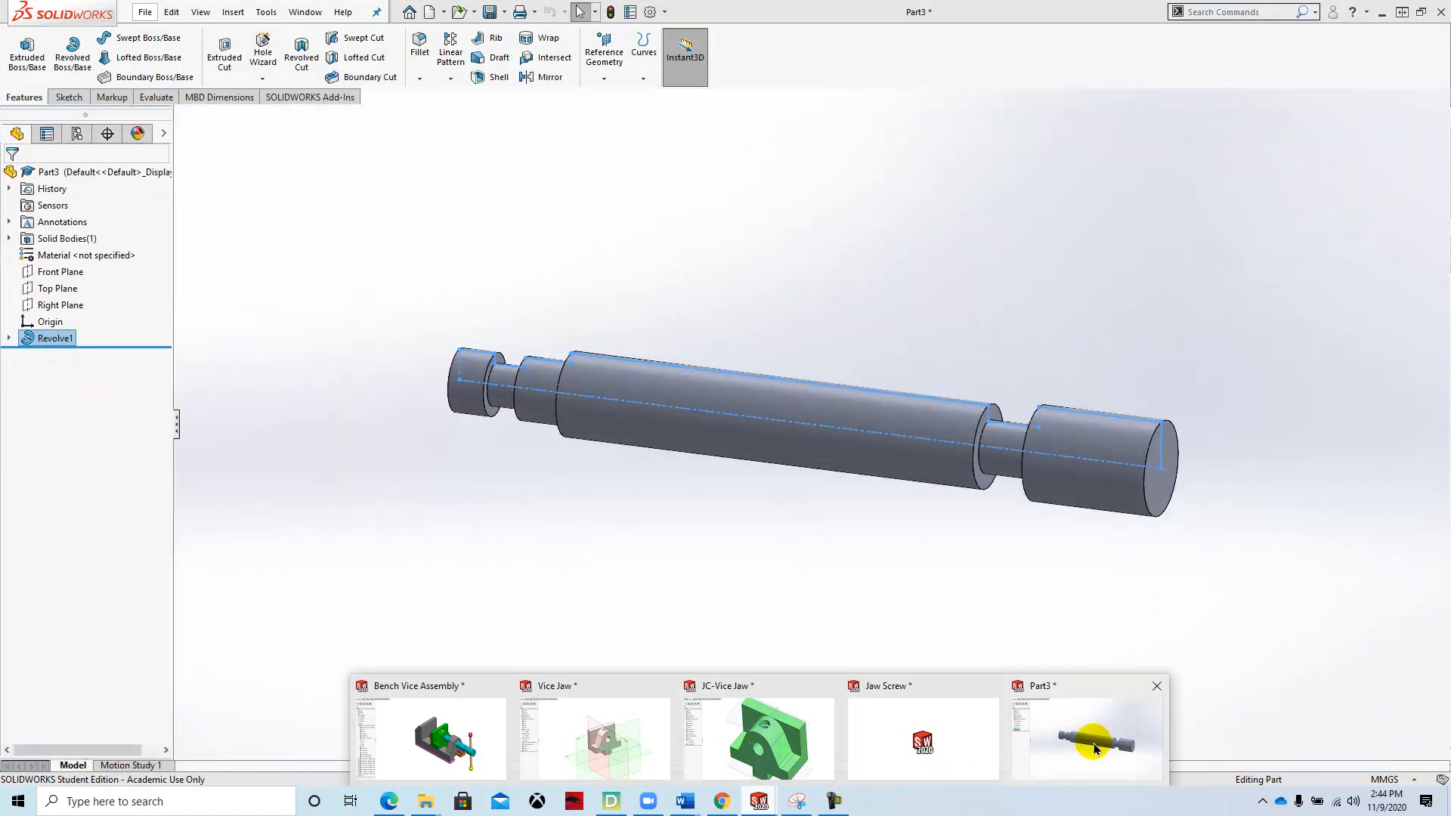
{"action": "left_click", "coordinate": [1027, 741]}
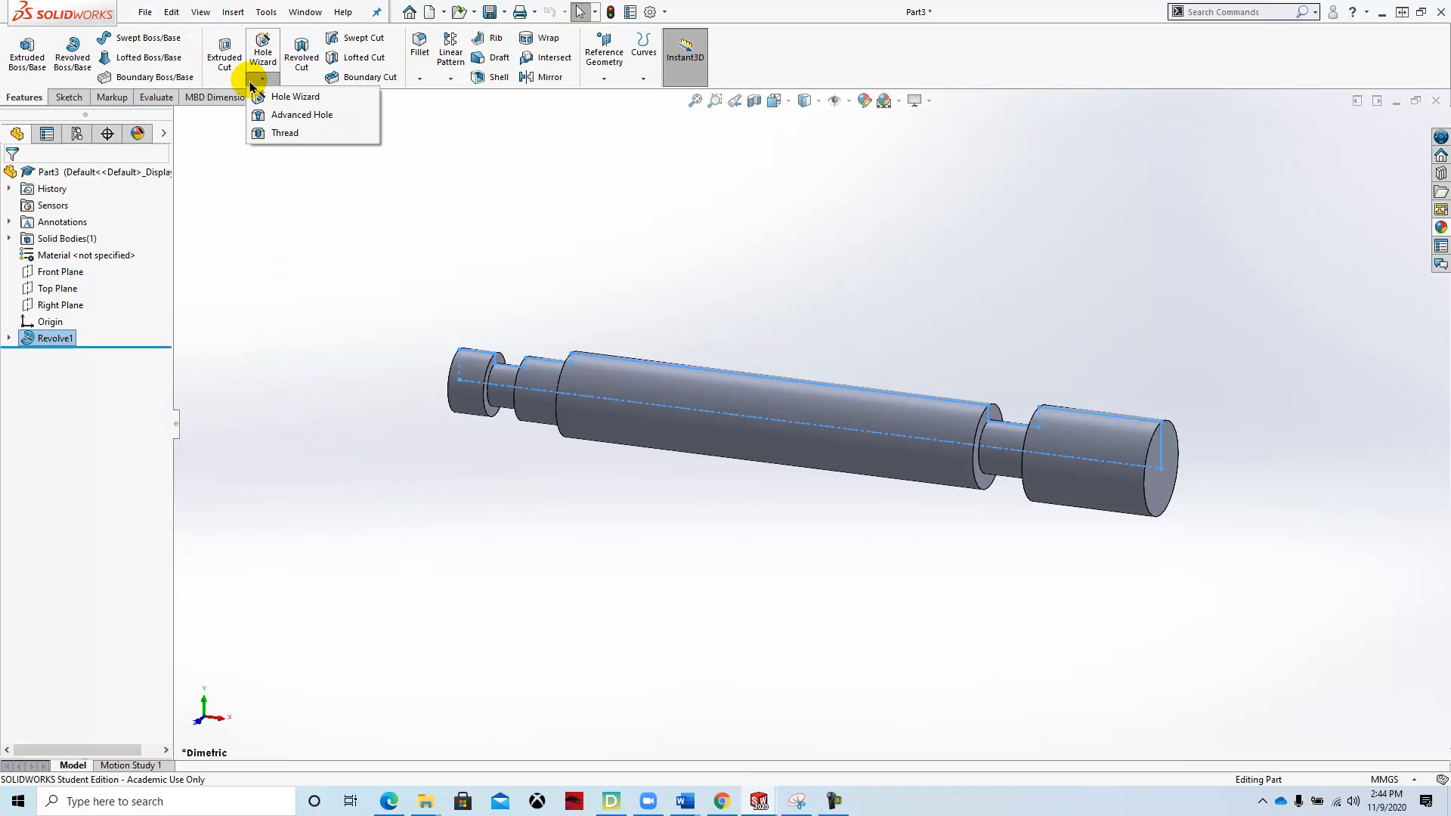
Start a Thread feature and pick the long body's circular edge nearest the thin collar end as its location.
{"action": "left_click", "coordinate": [279, 134]}
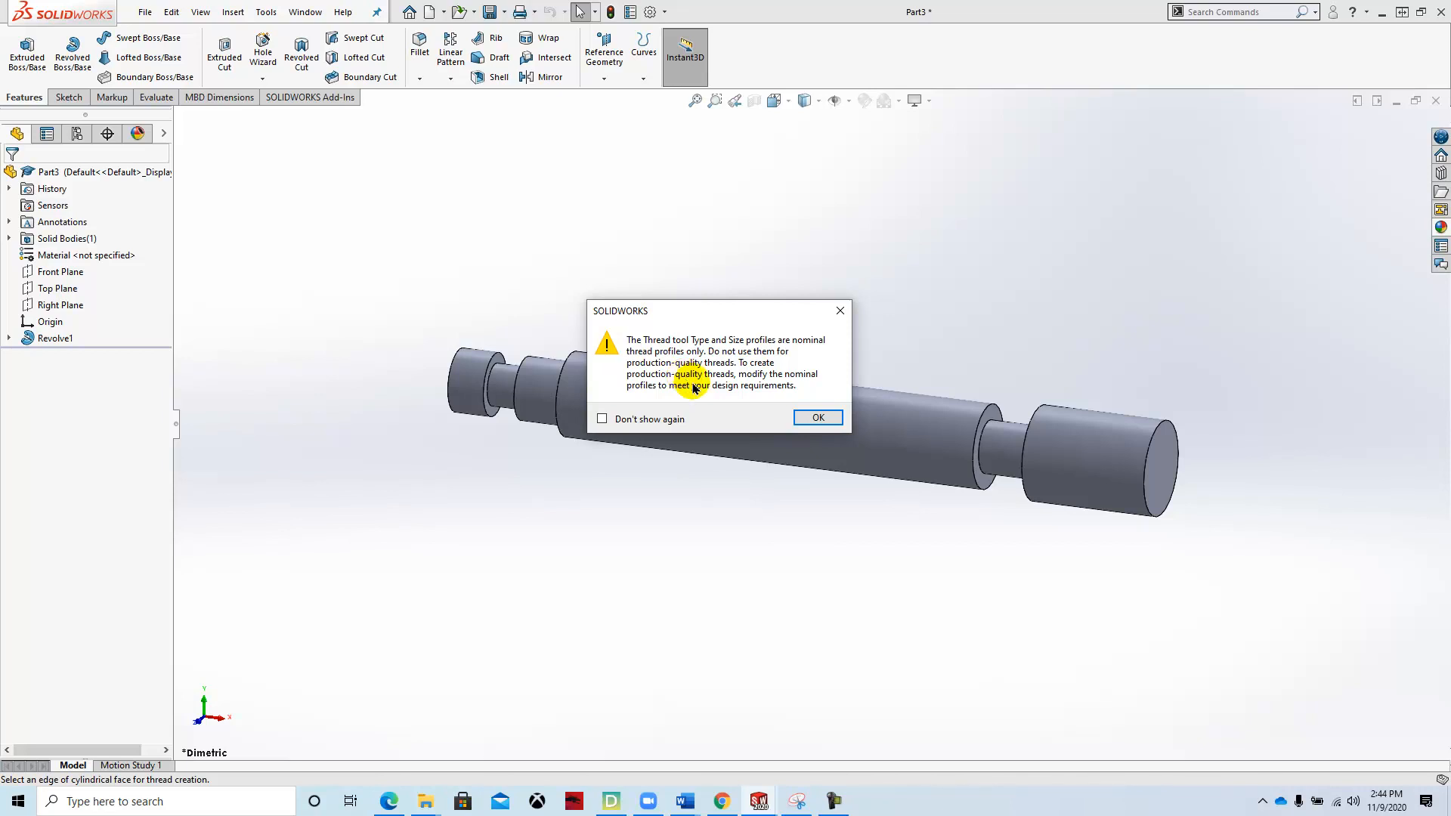
{"action": "left_click", "coordinate": [802, 420]}
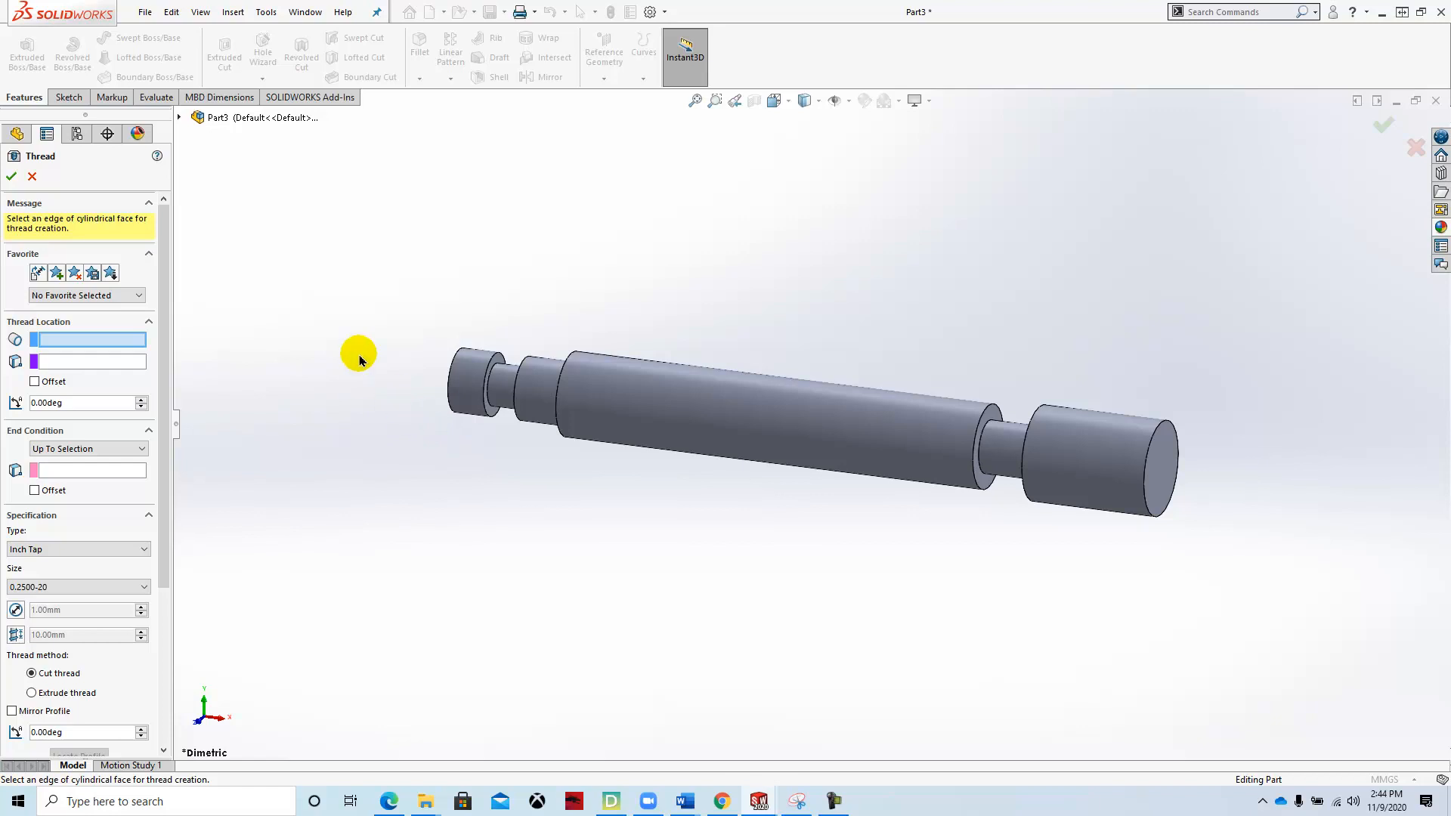
{"action": "middle_click_drag", "start_coordinate": [288, 361], "coordinate": [469, 454]}
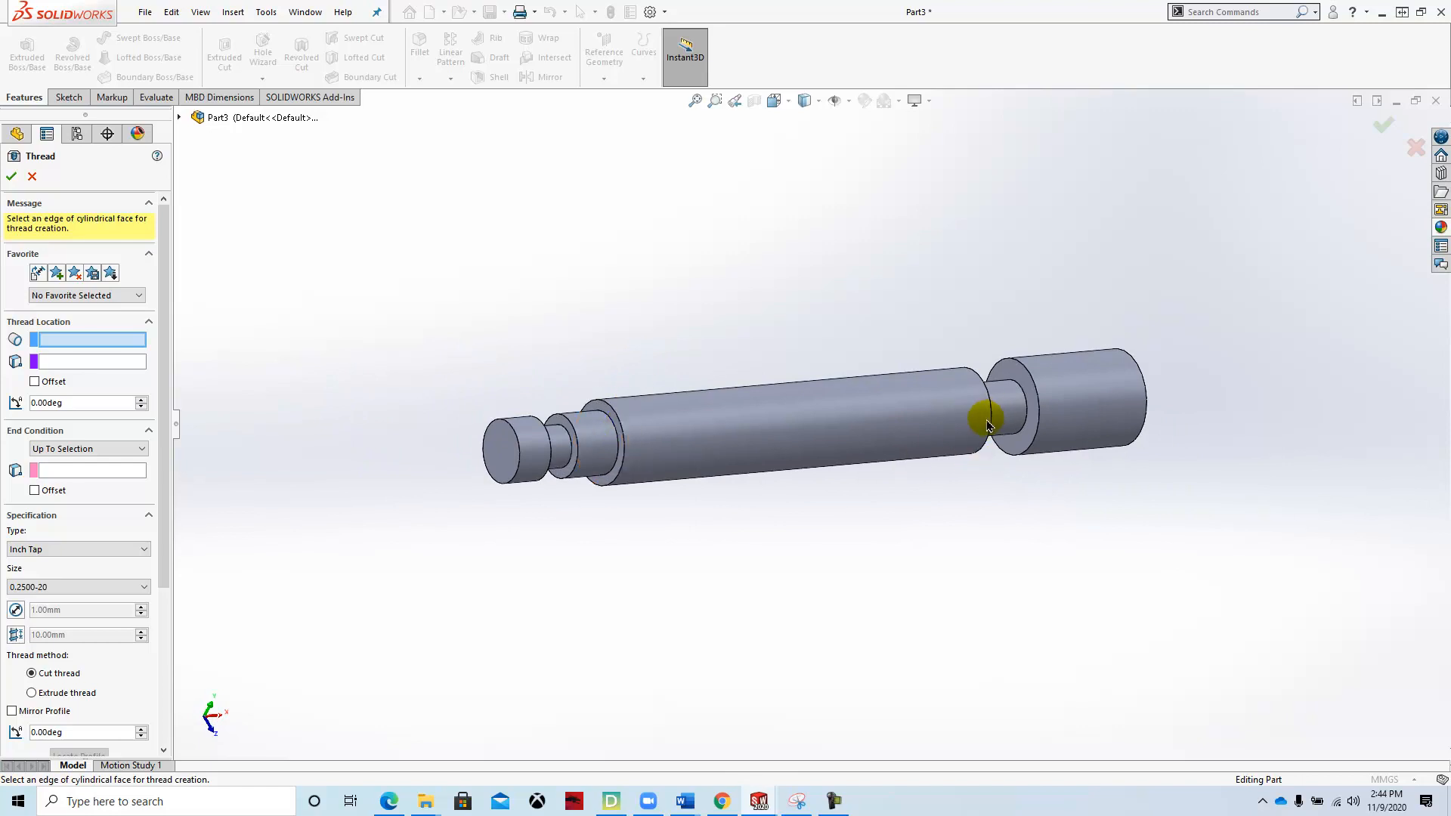
{"action": "left_click", "coordinate": [624, 432]}
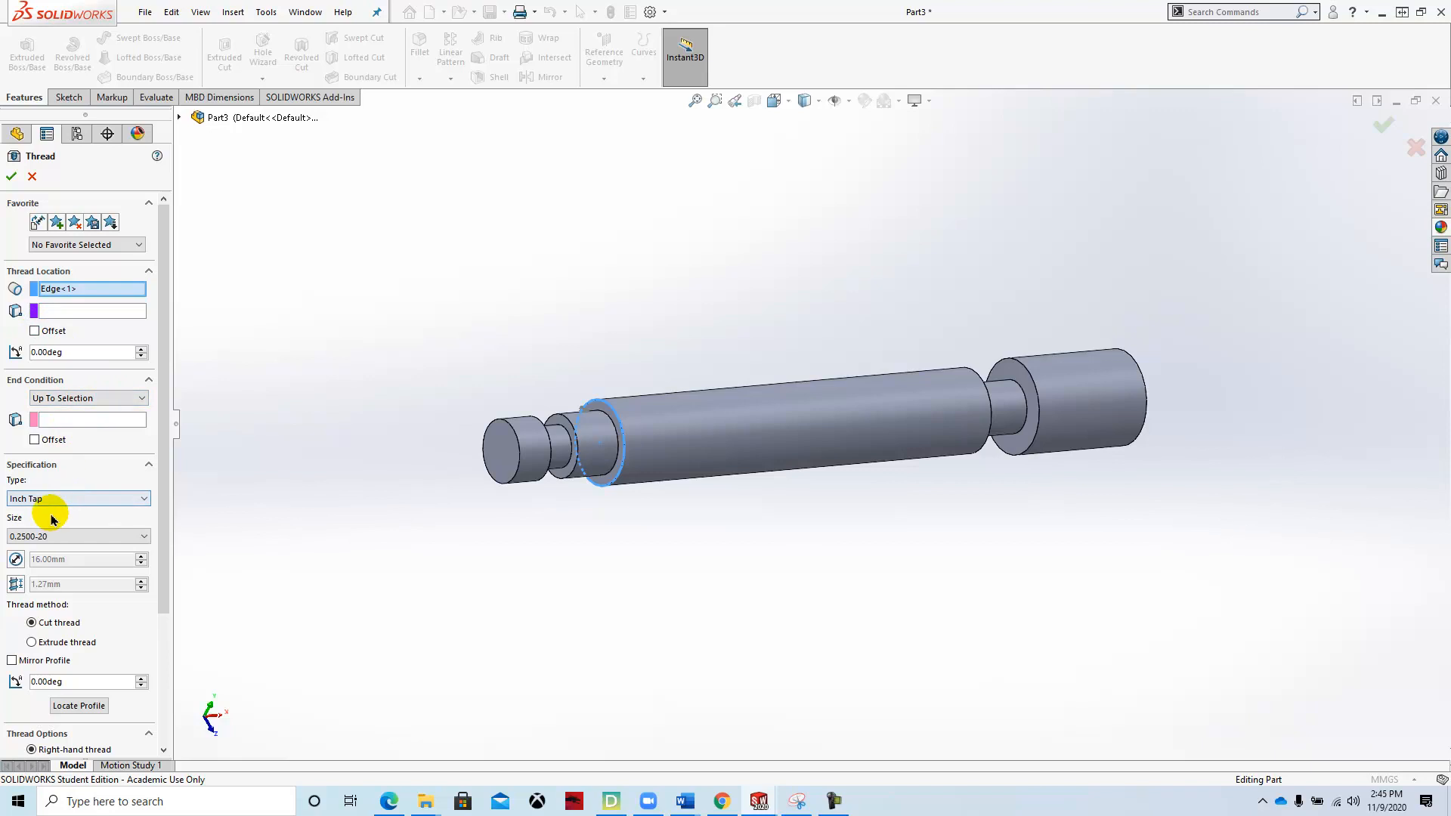
Set the thread specification to type Metric Die with size M16x1.5.
{"action": "left_click", "coordinate": [108, 500]}
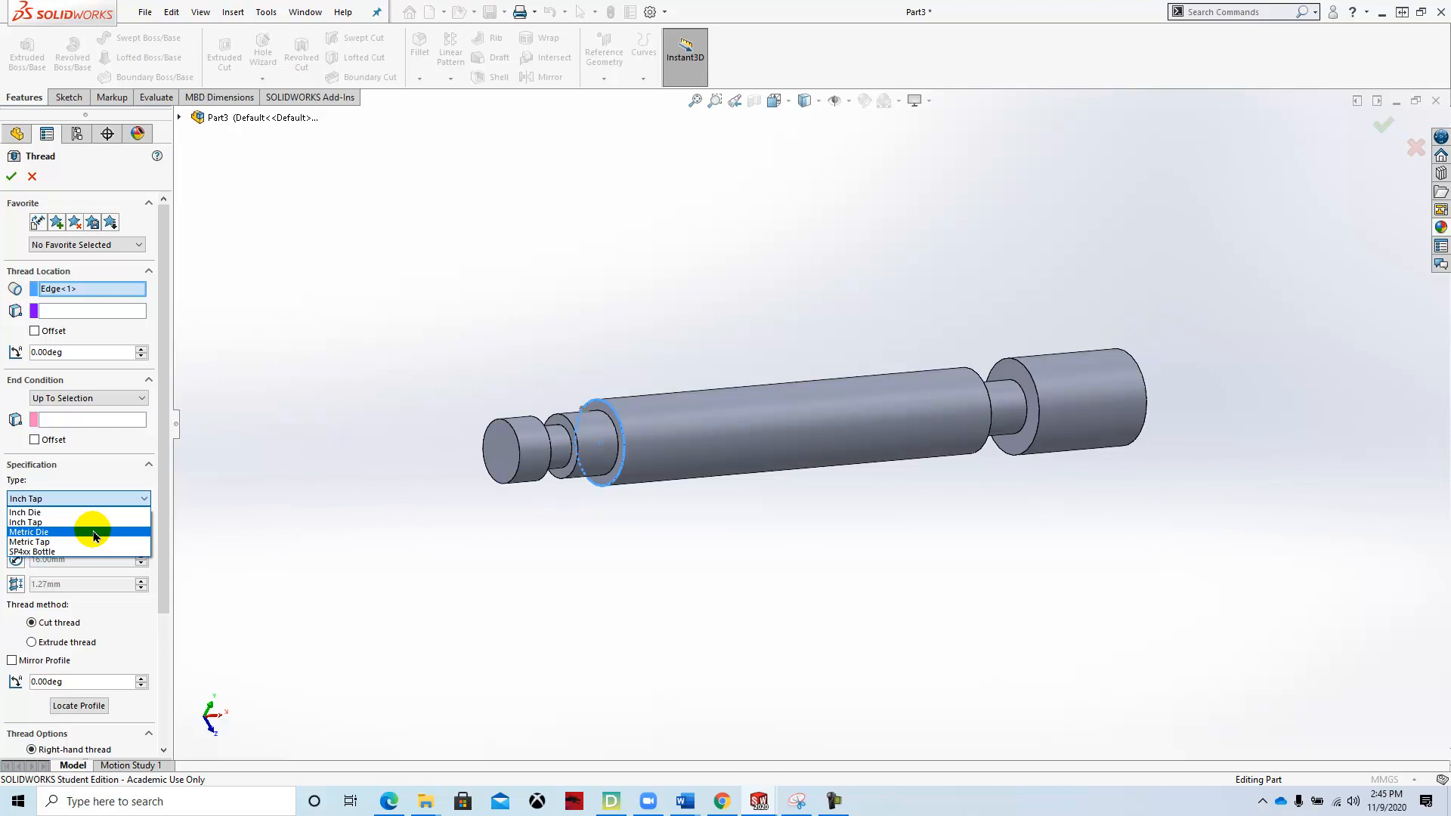
{"action": "left_click", "coordinate": [94, 533]}
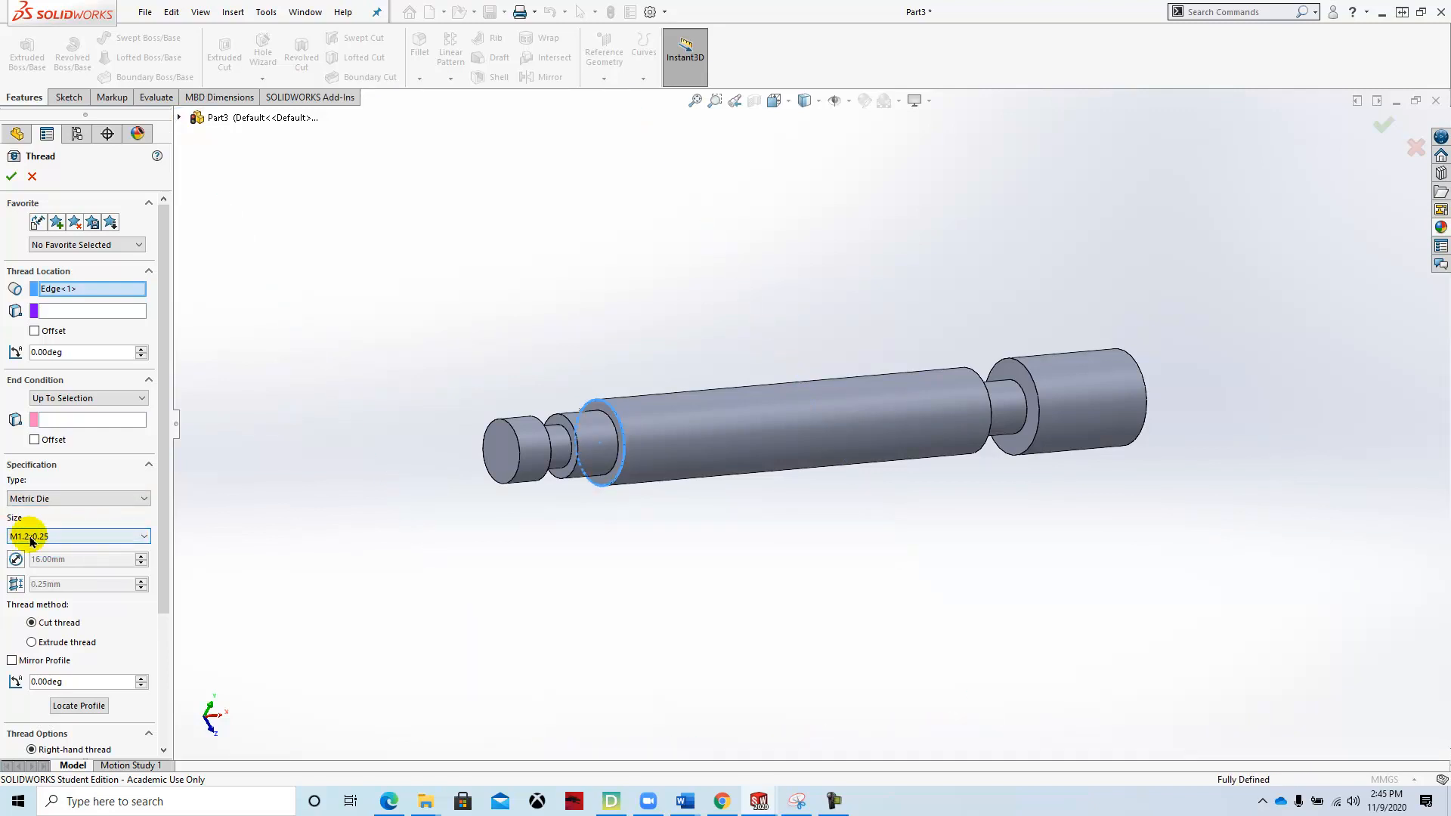
{"action": "left_click_drag", "start_coordinate": [165, 517], "coordinate": [166, 580]}
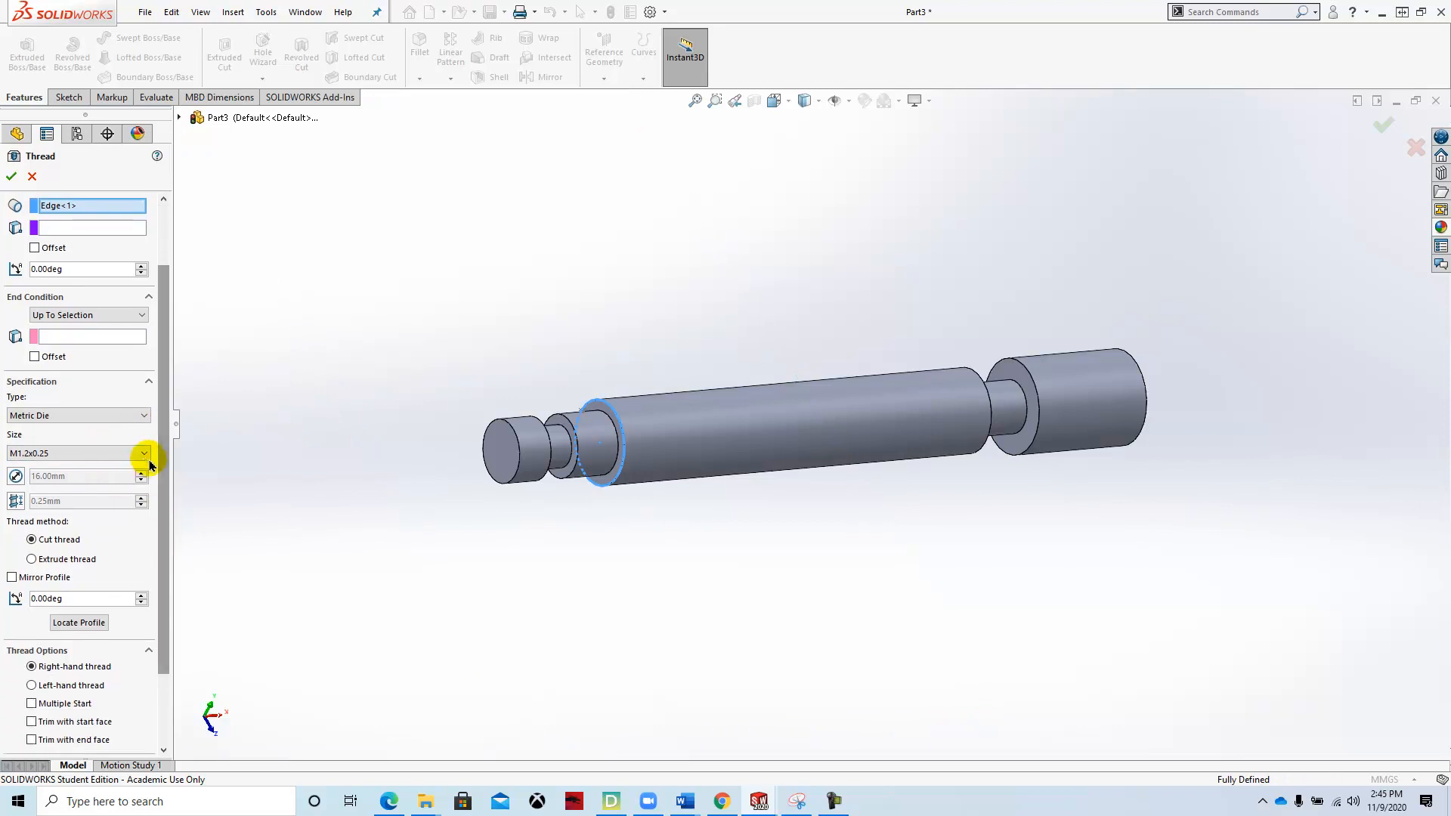
{"action": "left_click", "coordinate": [142, 453]}
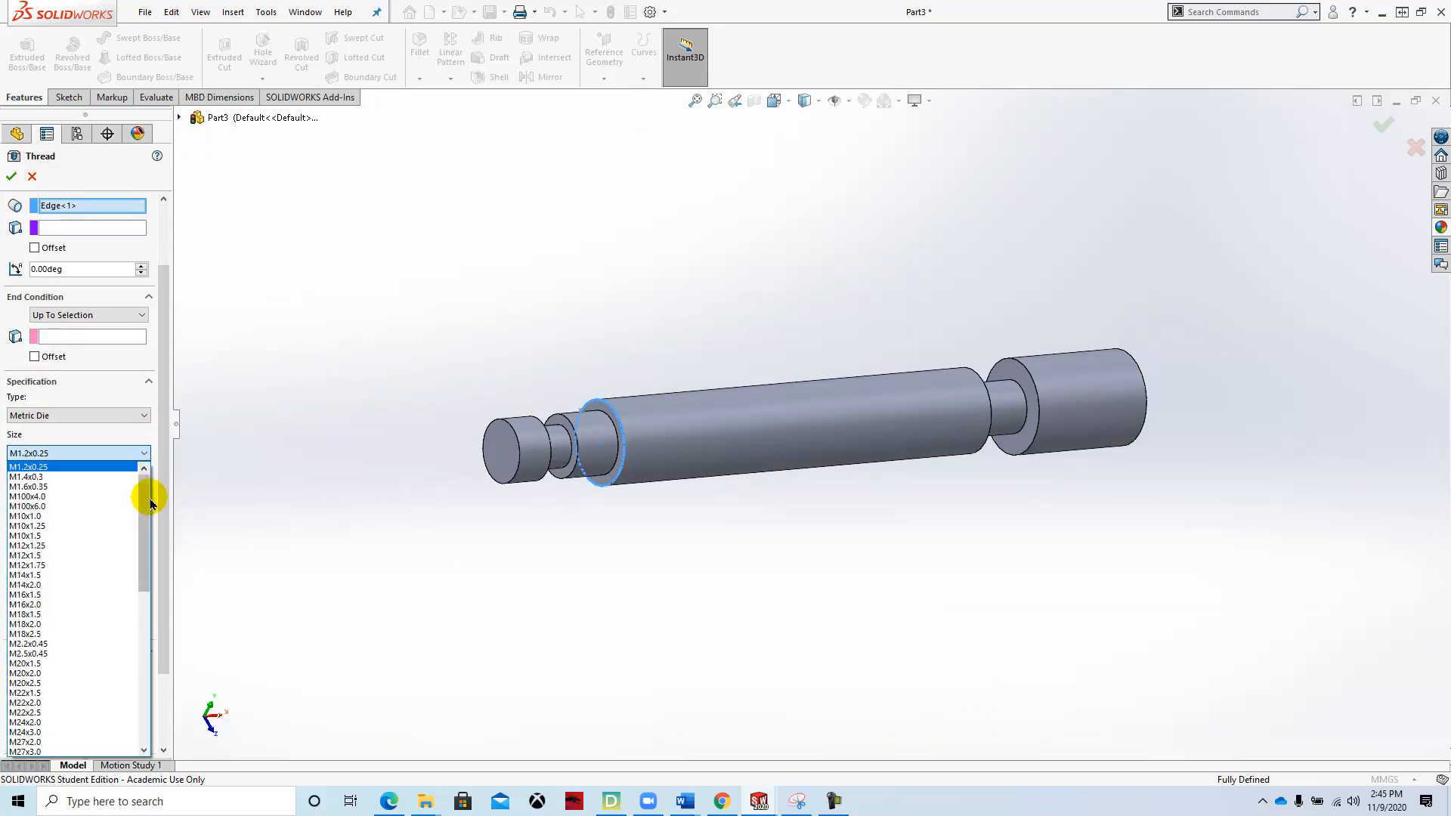
{"action": "left_click_drag", "start_coordinate": [146, 495], "coordinate": [145, 552]}
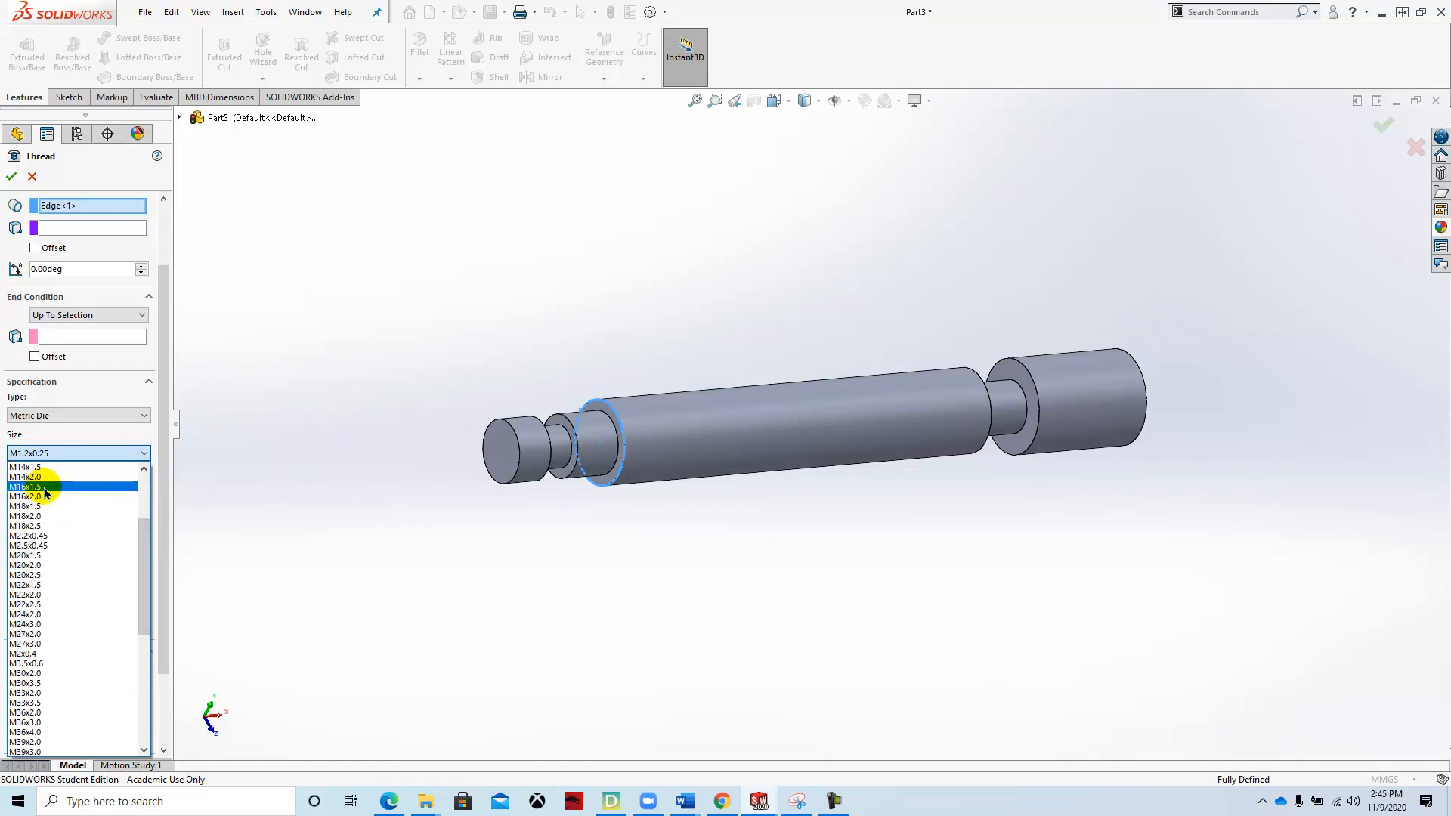
{"action": "left_click", "coordinate": [45, 487]}
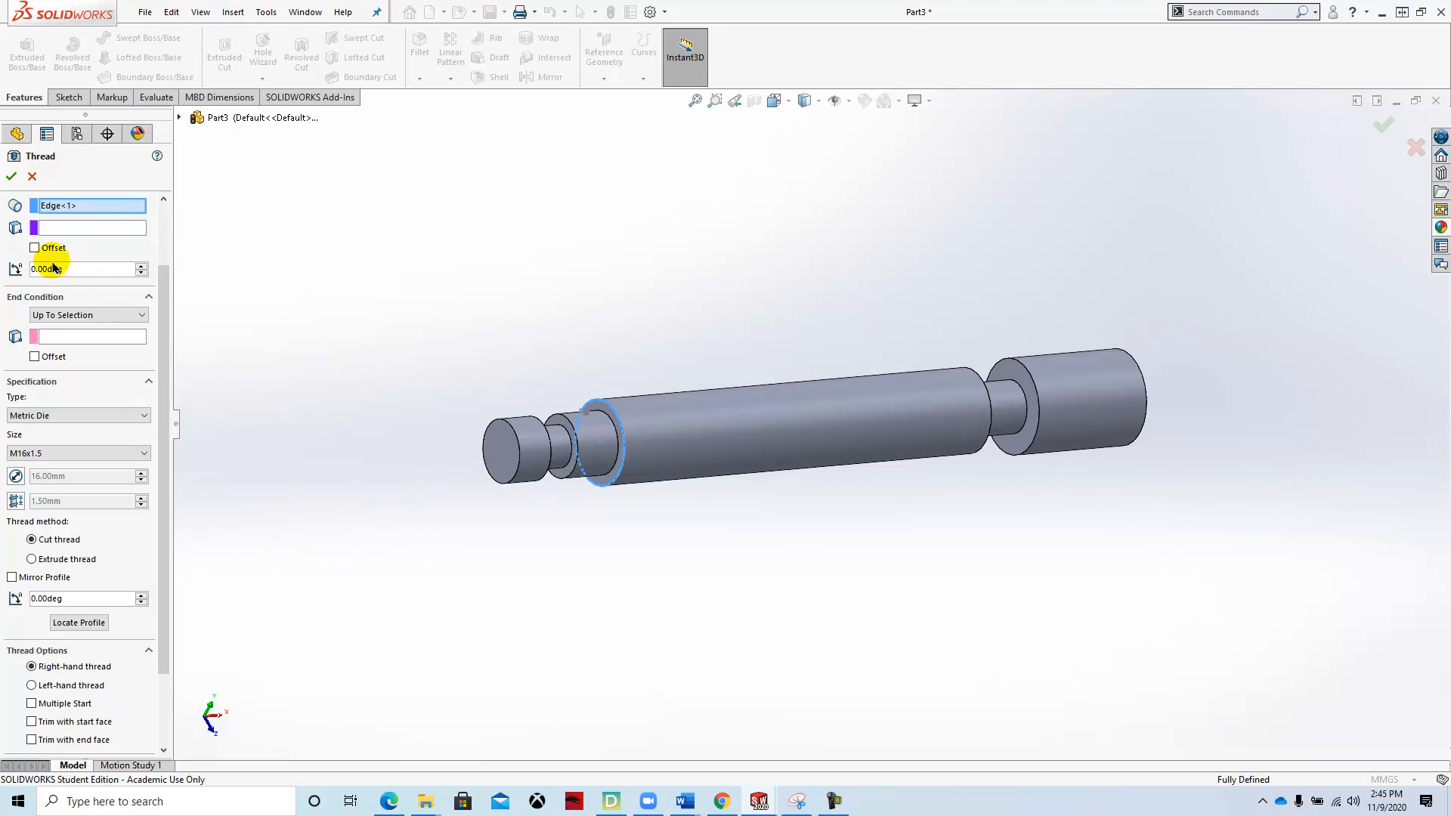
Enable the thread's start offset and set its end condition to Blind with a length of 90 mm.
{"action": "left_click", "coordinate": [35, 248]}
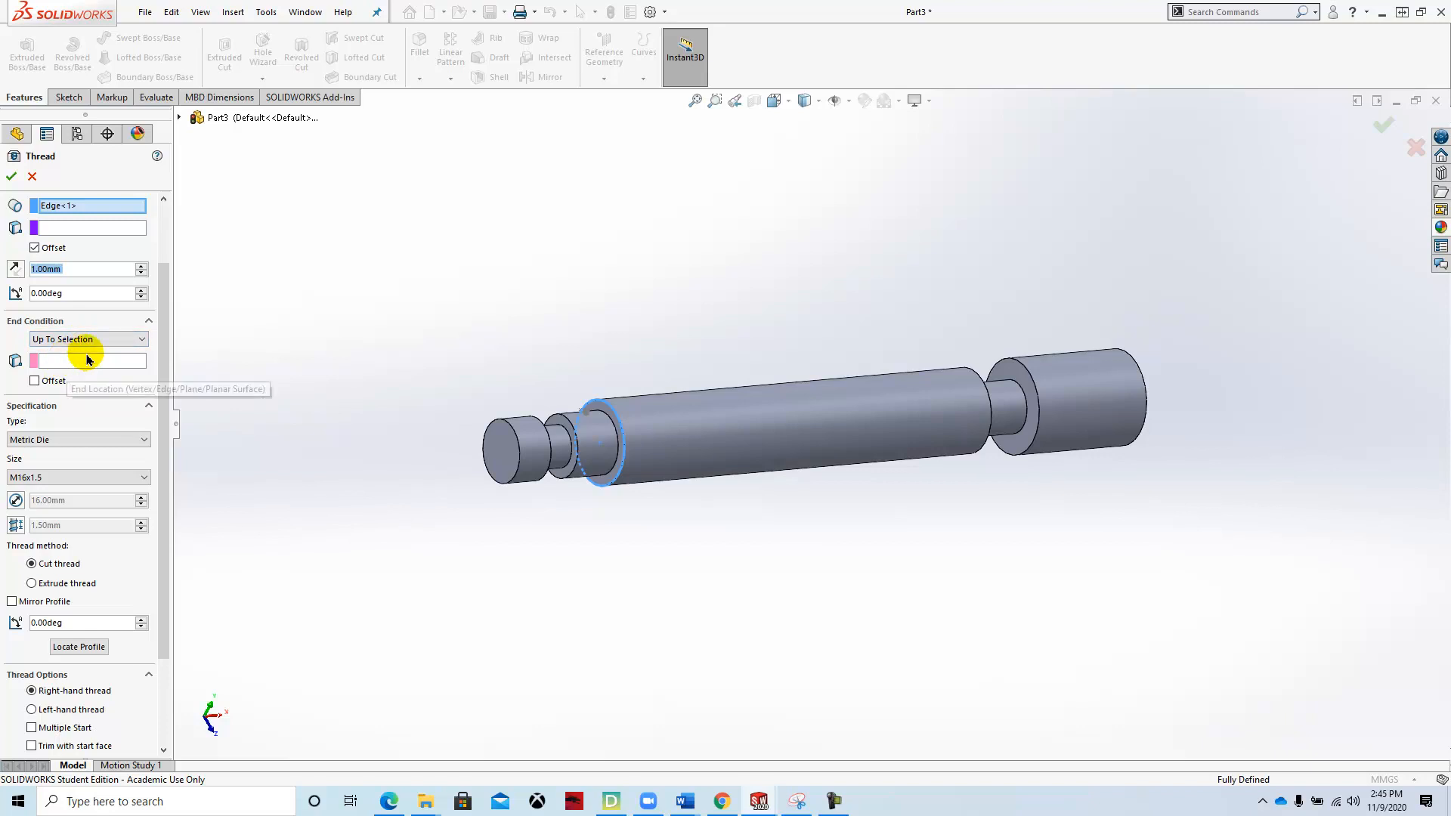
{"action": "left_click", "coordinate": [134, 340]}
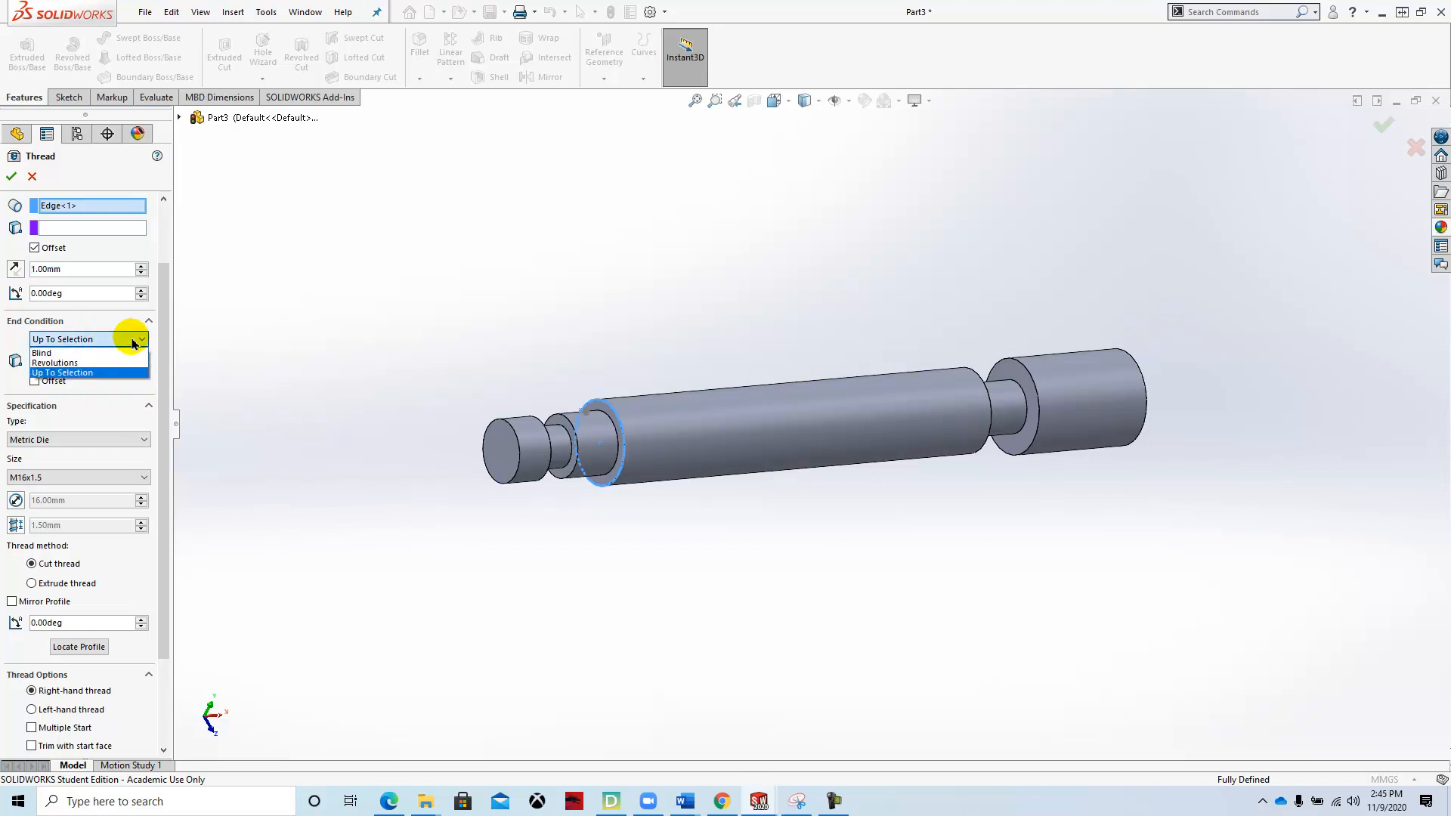
{"action": "left_click", "coordinate": [89, 354]}
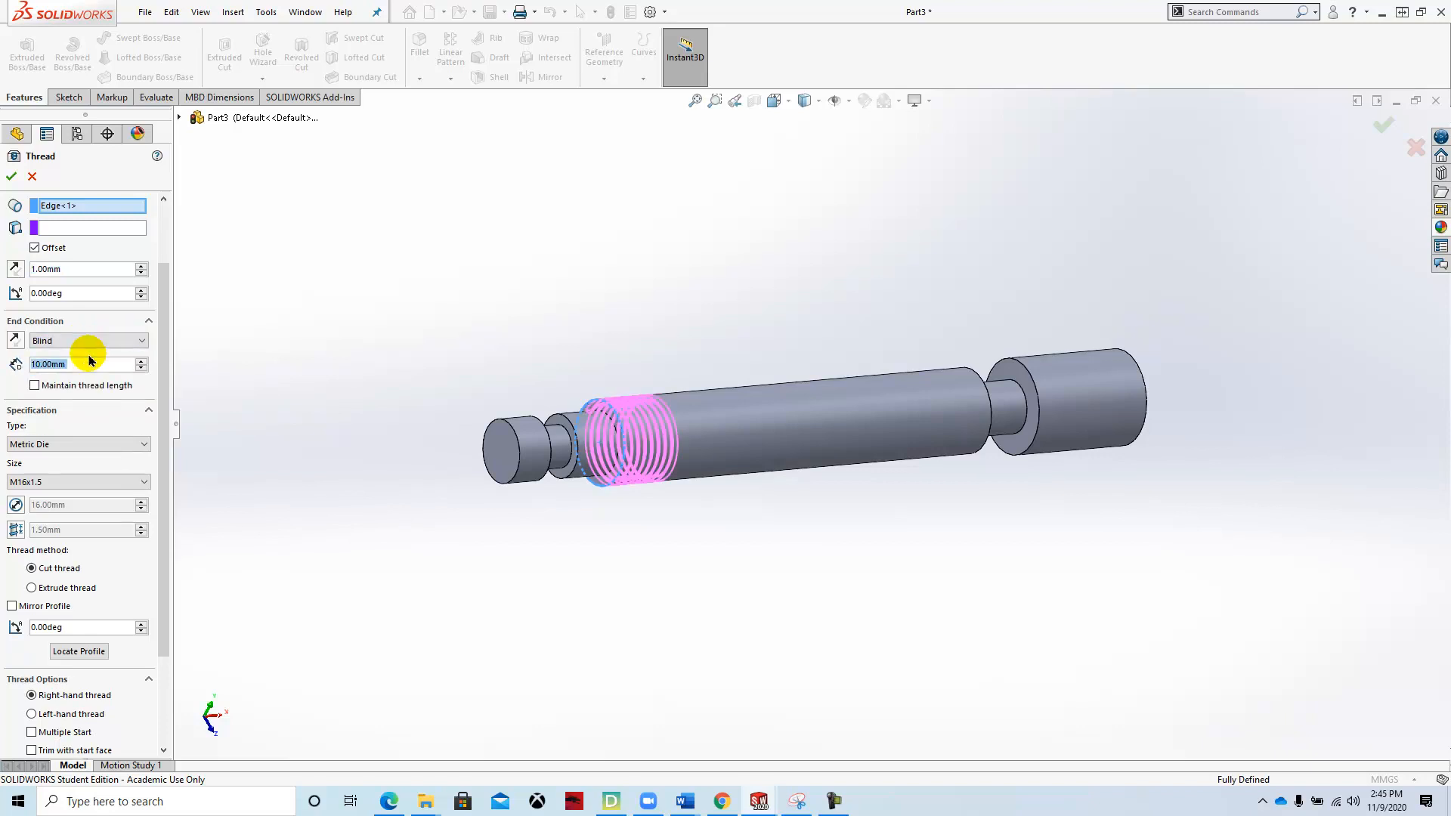
{"action": "left_click", "coordinate": [141, 360]}
{"action": "left_click", "coordinate": [141, 360]}
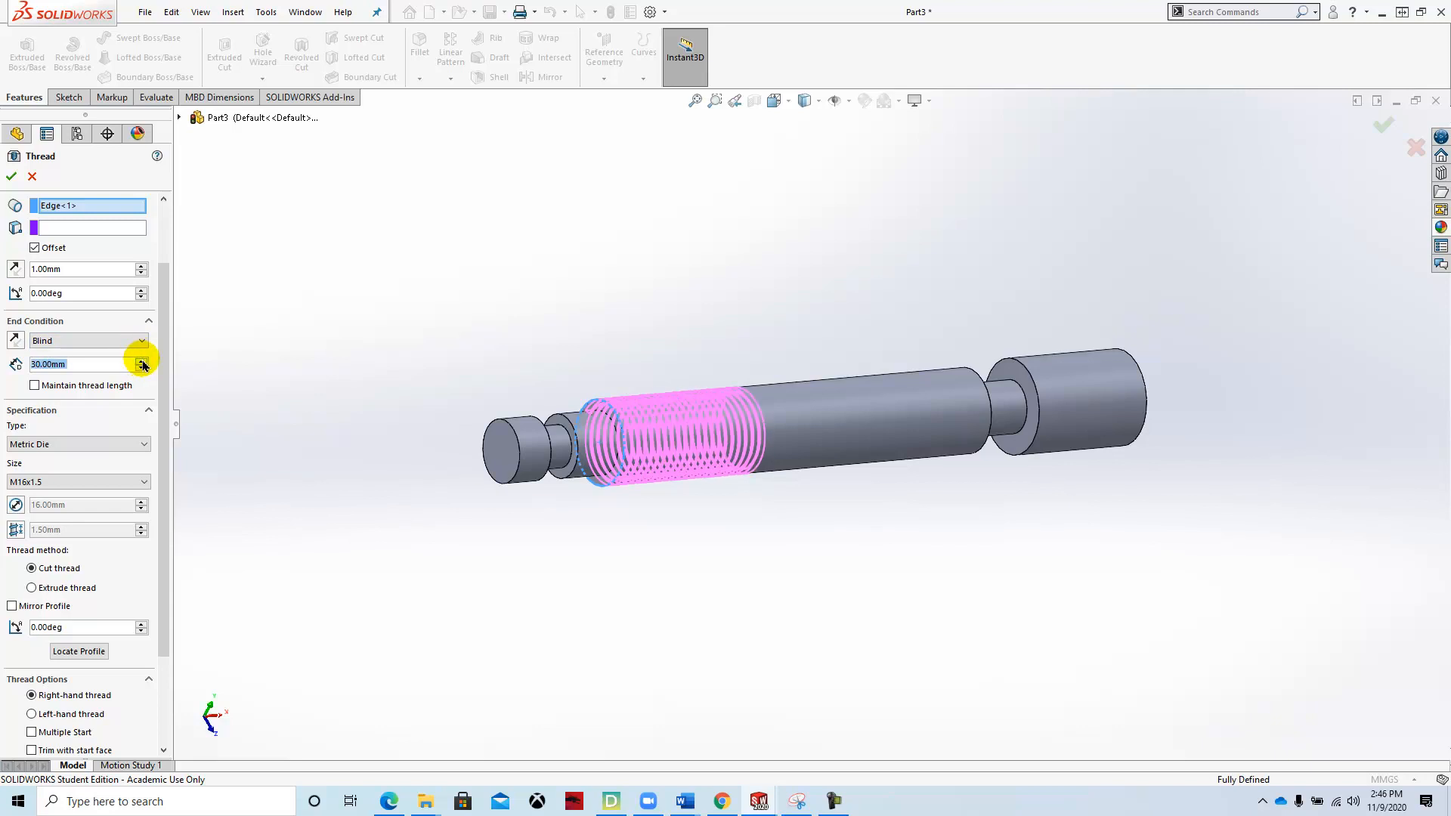
{"action": "left_click", "coordinate": [141, 360]}
{"action": "left_click", "coordinate": [141, 361]}
{"action": "scroll", "coordinate": [49, 387], "scroll_direction": "down", "scroll_amount": 3}
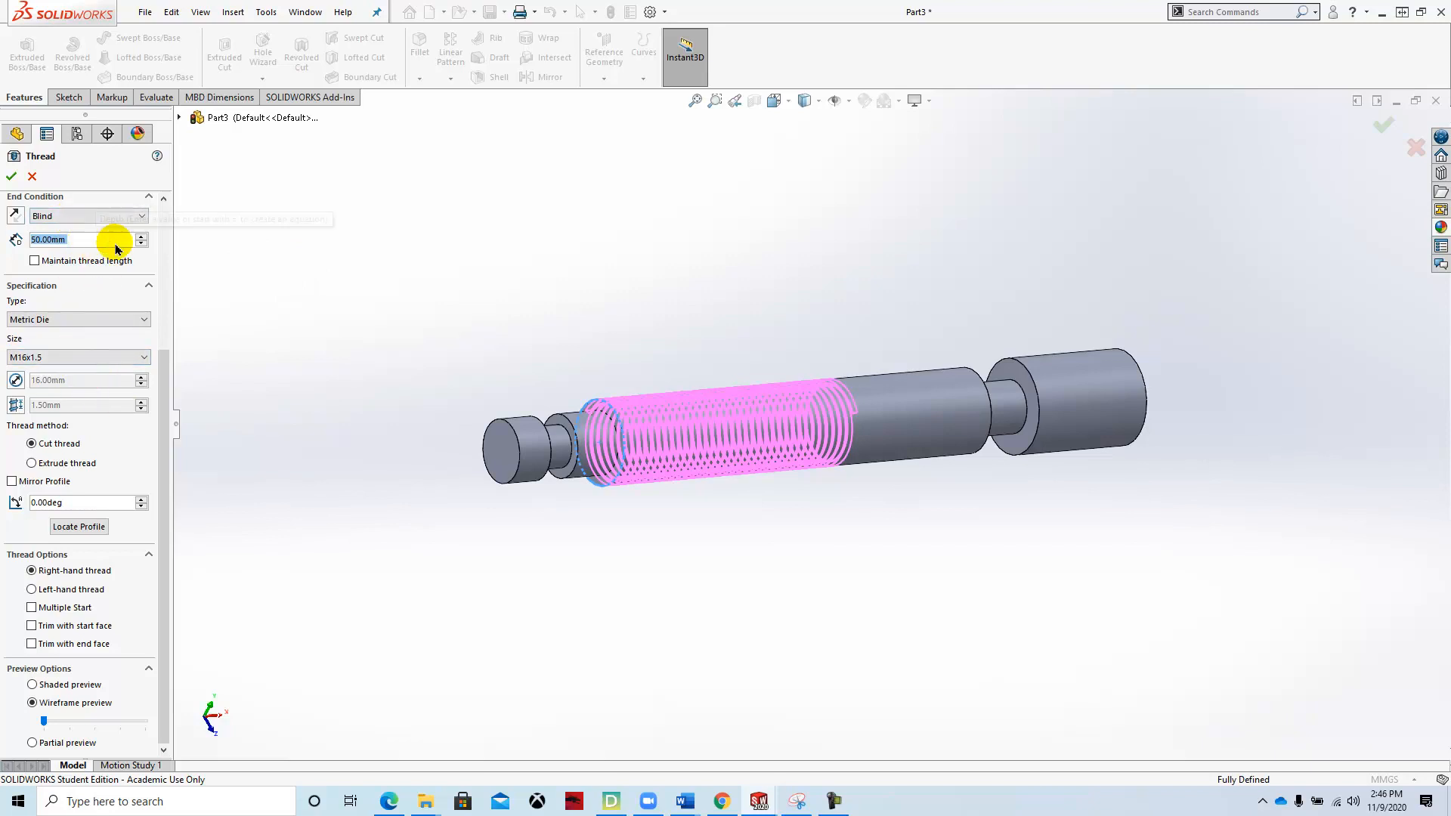
{"action": "left_click", "coordinate": [140, 236]}
{"action": "left_click", "coordinate": [141, 237]}
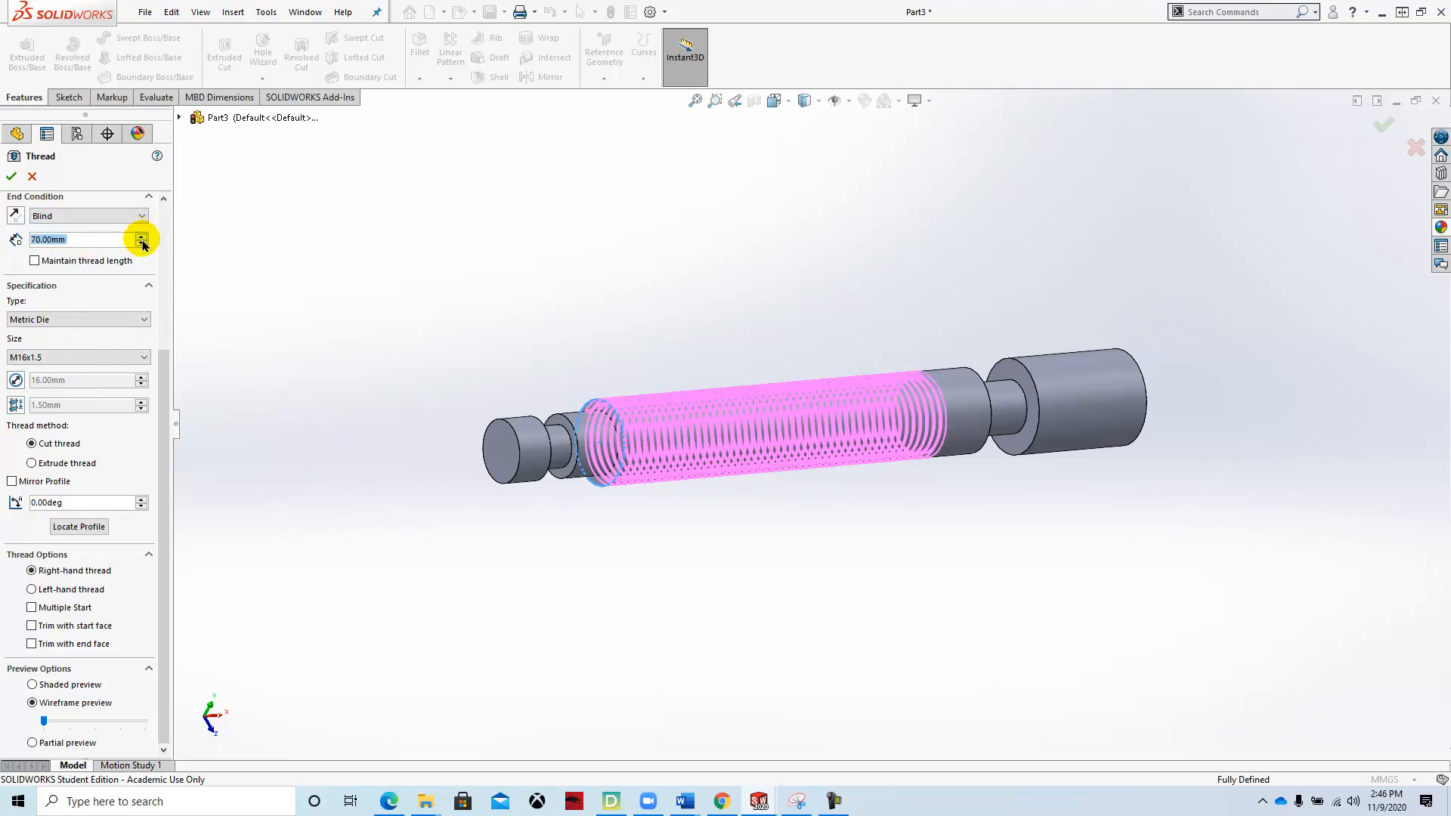
{"action": "left_click", "coordinate": [141, 236]}
{"action": "left_click", "coordinate": [141, 236]}
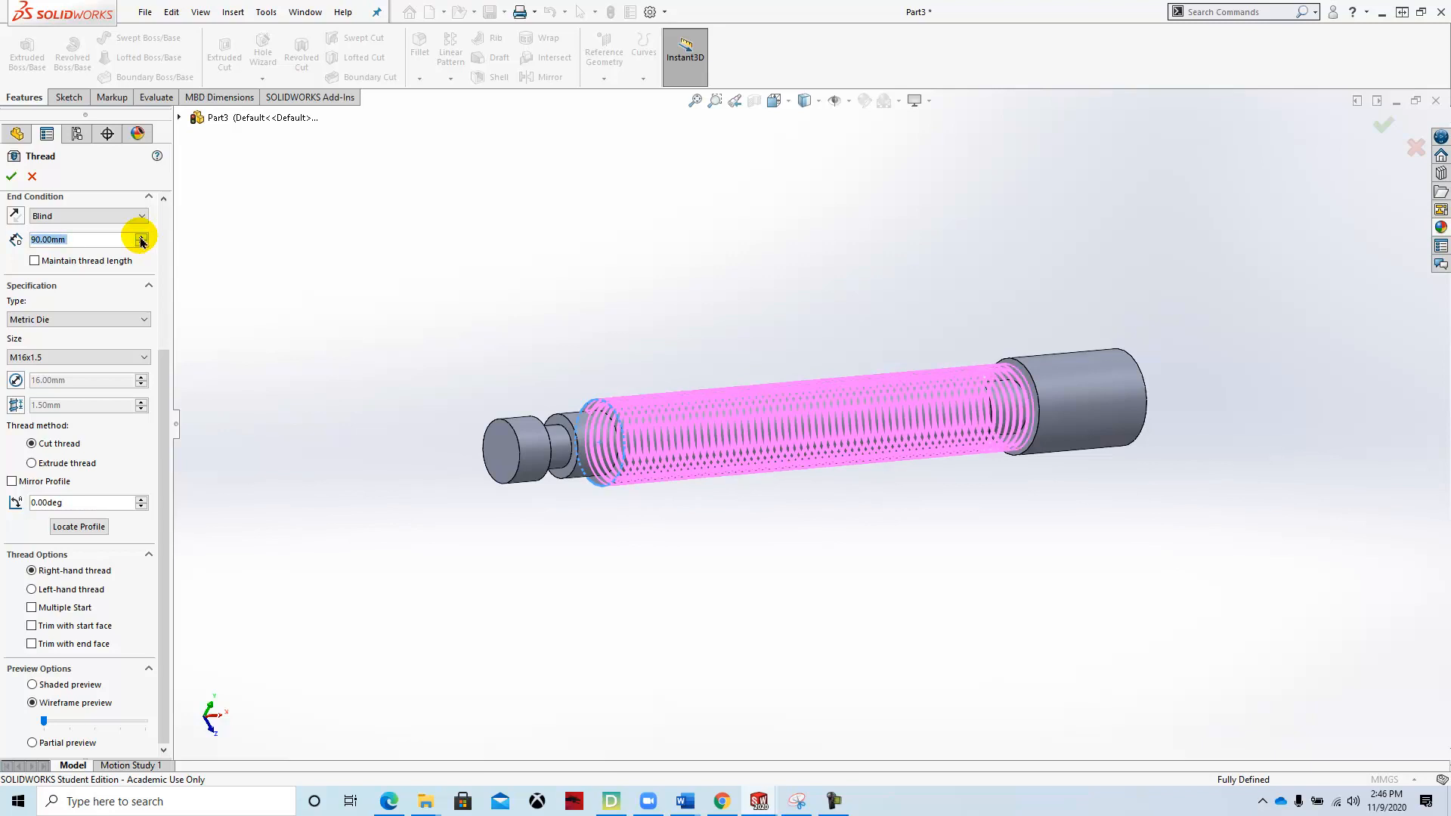
Reverse the thread's start offset, set it to 5 mm so the thread begins before the body's edge, and create the cut thread.
{"action": "middle_click_drag", "start_coordinate": [823, 421], "coordinate": [767, 433]}
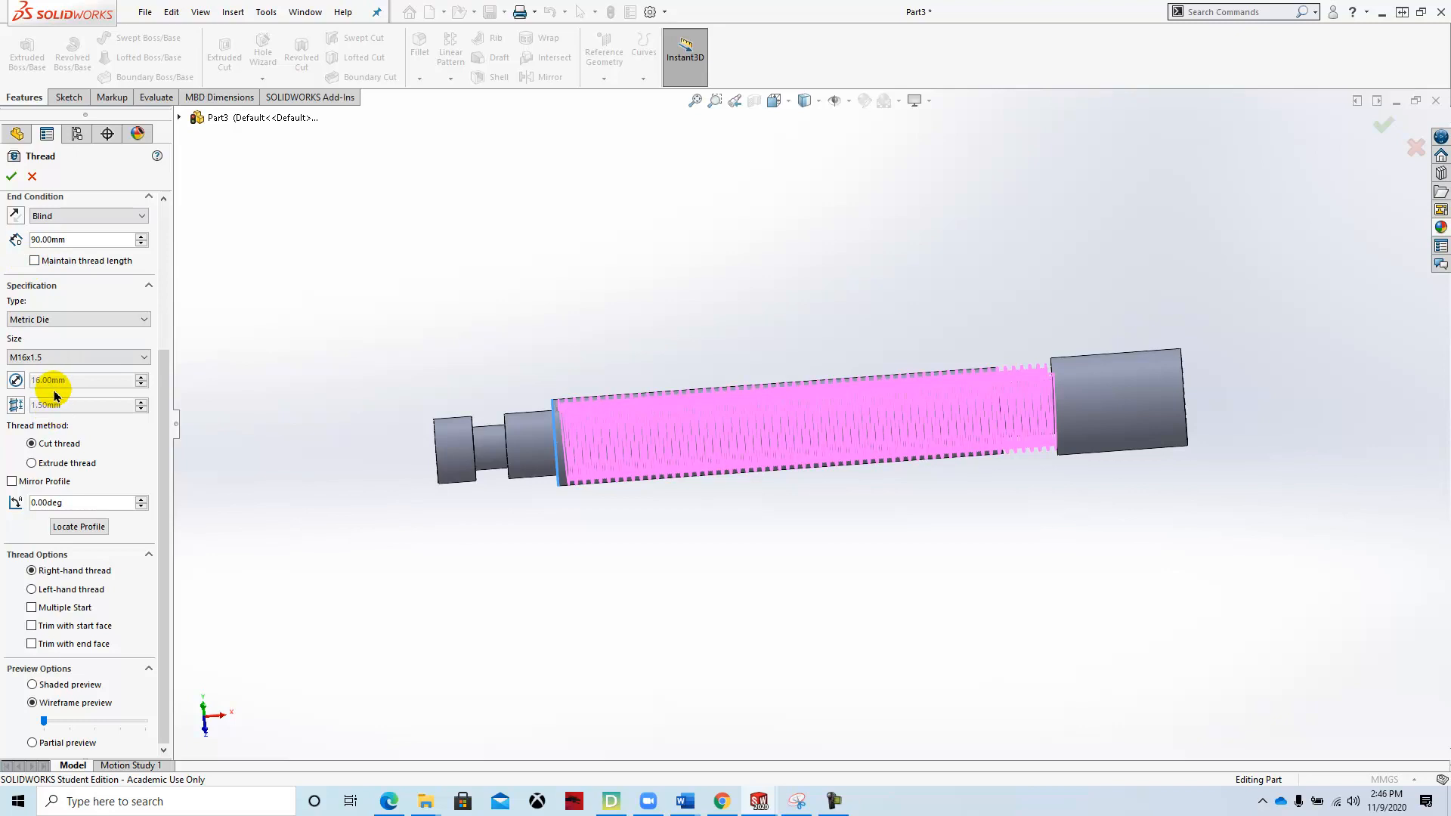
{"action": "left_click_drag", "start_coordinate": [159, 476], "coordinate": [162, 333]}
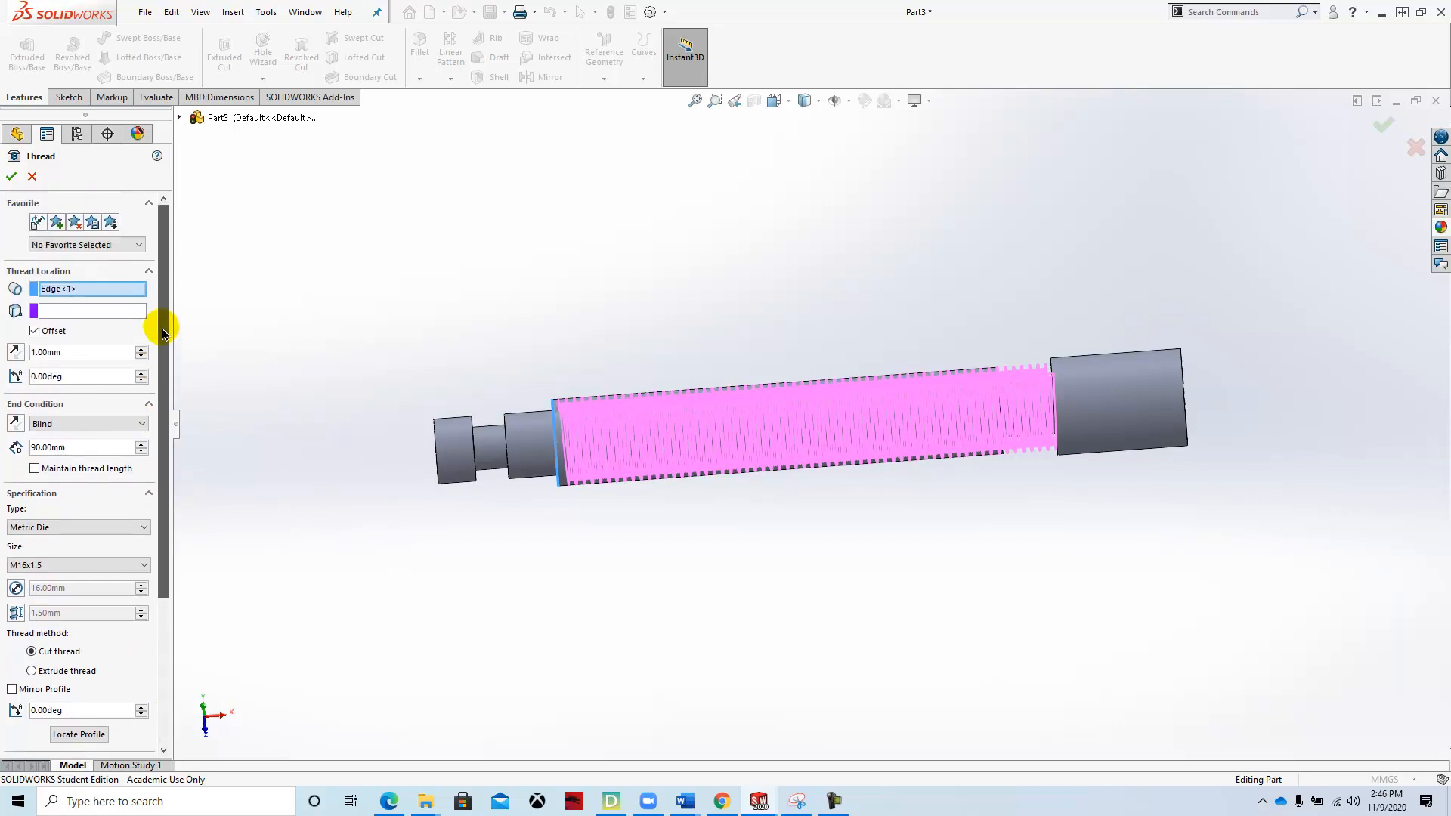
{"action": "left_click", "coordinate": [15, 352]}
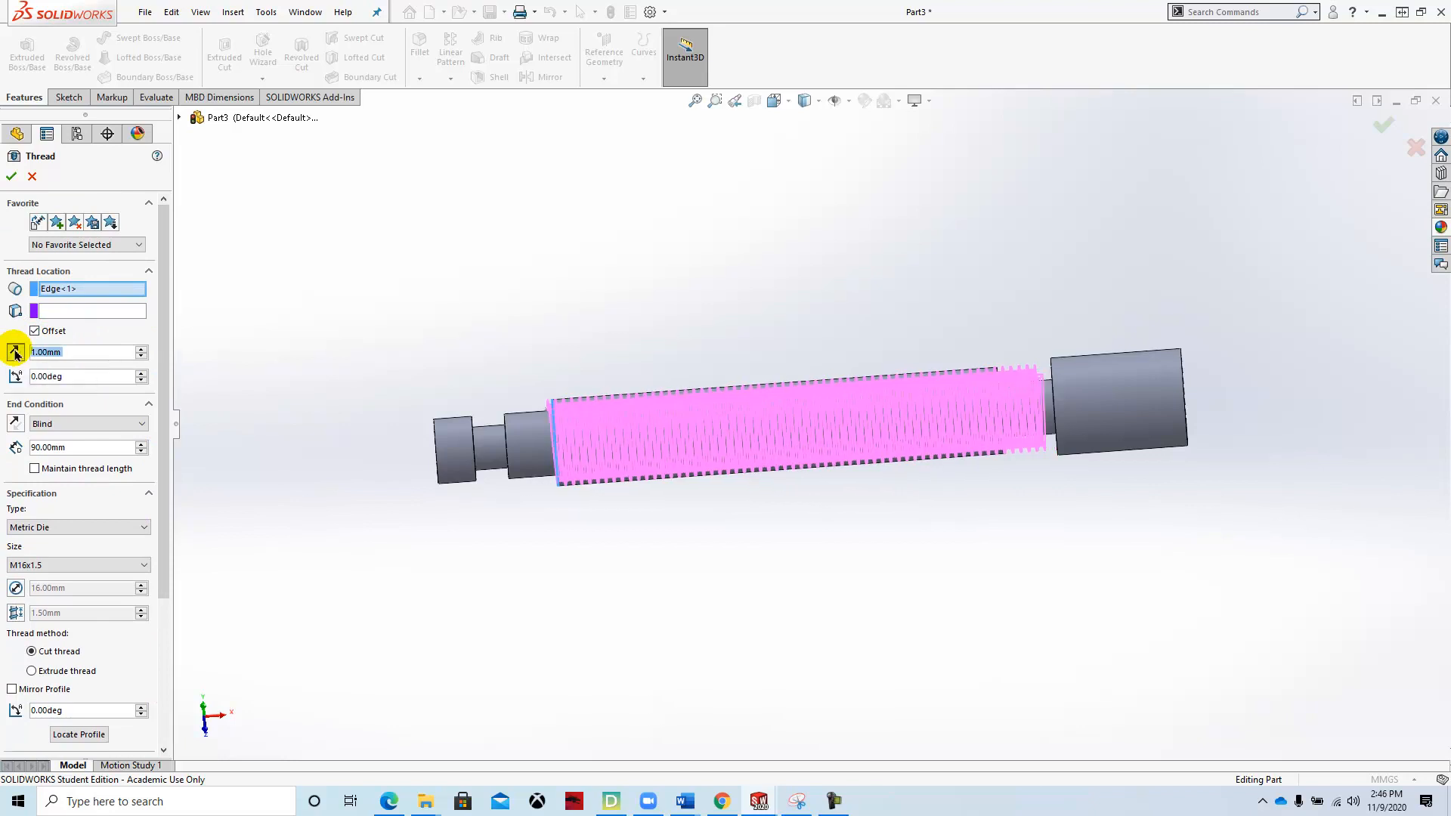
{"action": "left_click", "coordinate": [140, 349]}
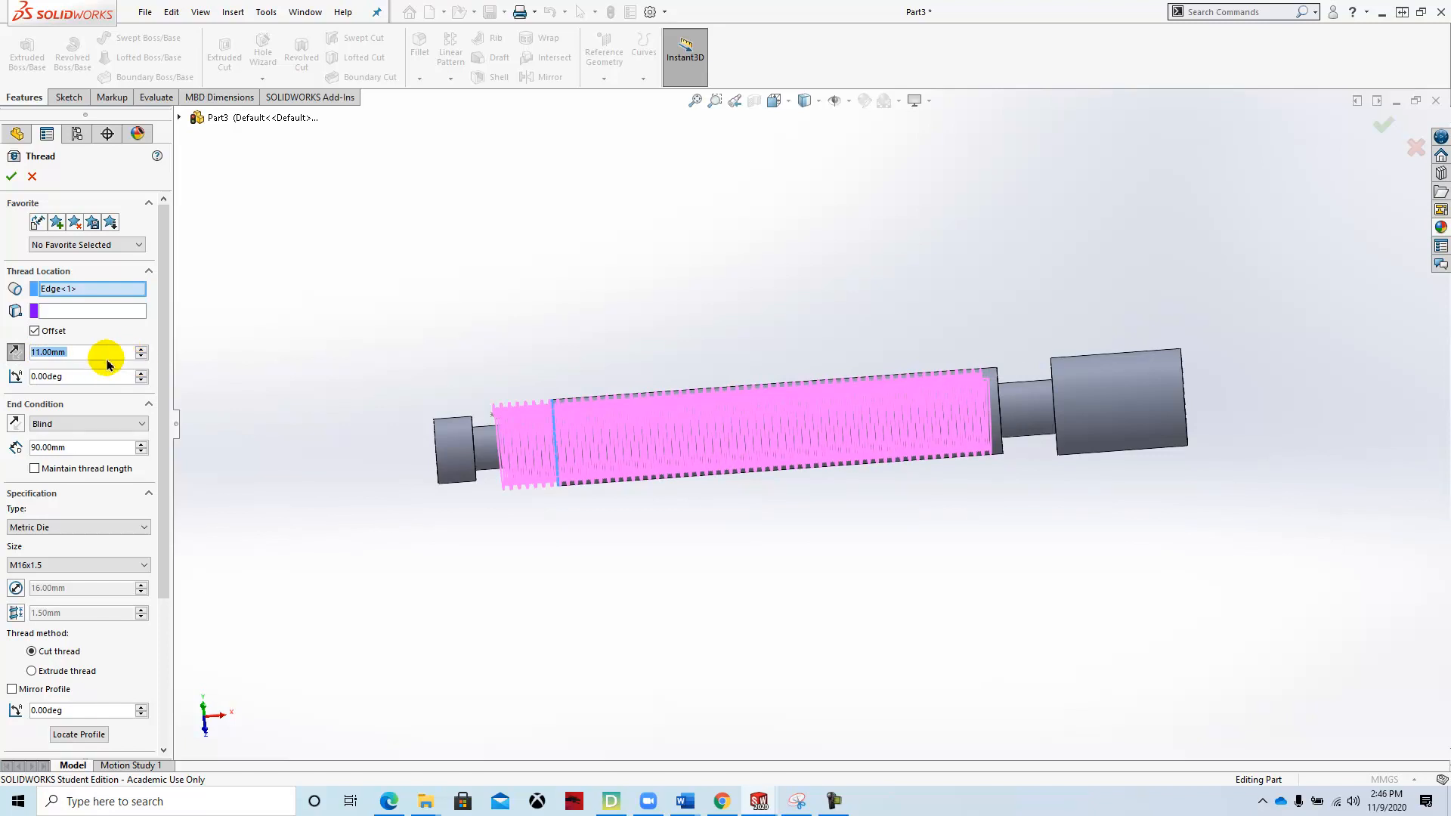
{"action": "type", "text": "5"}
{"action": "key", "text": "Return"}
{"action": "middle_click_drag", "start_coordinate": [369, 446], "coordinate": [372, 476]}
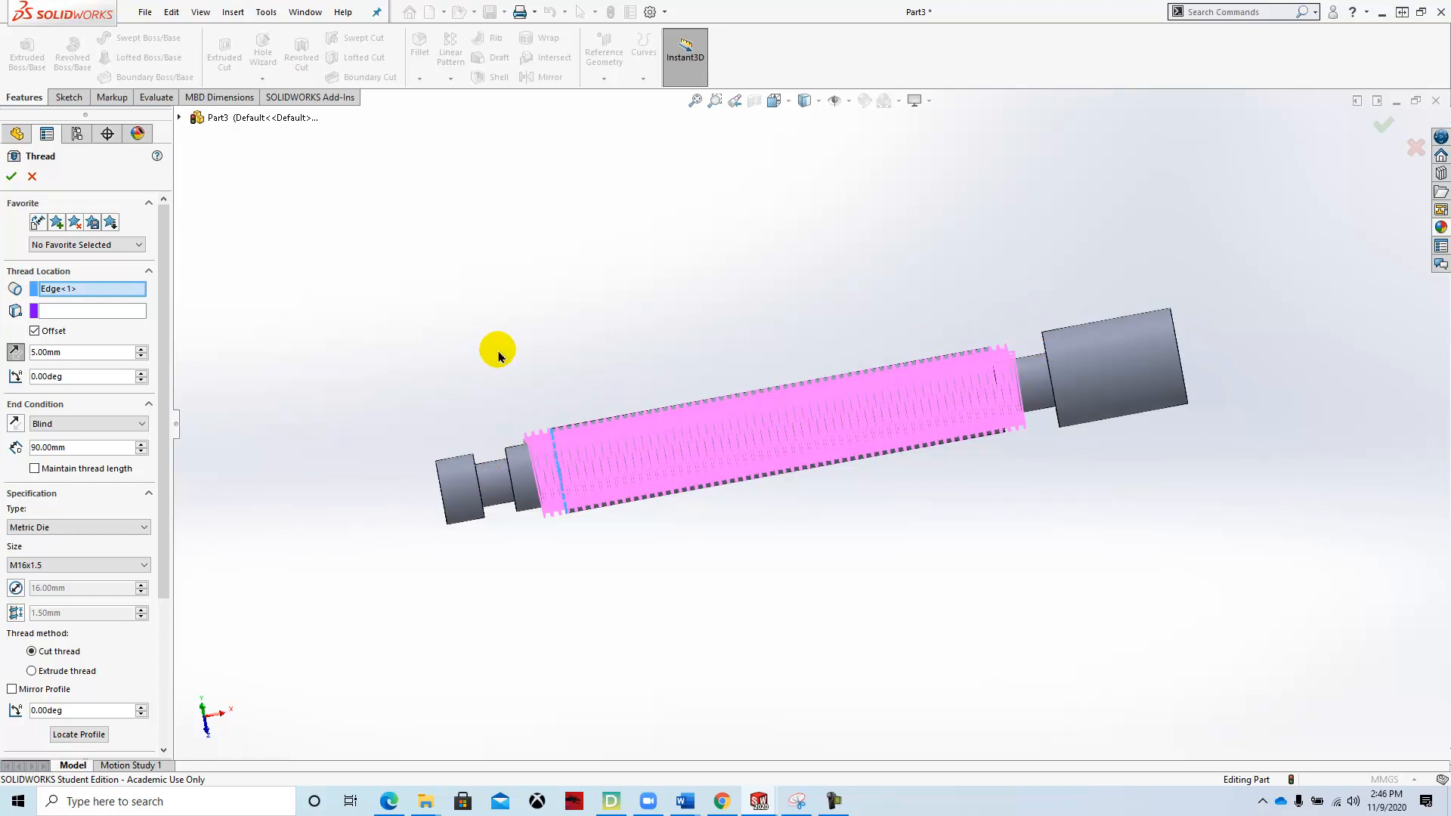
{"action": "left_click", "coordinate": [12, 179]}
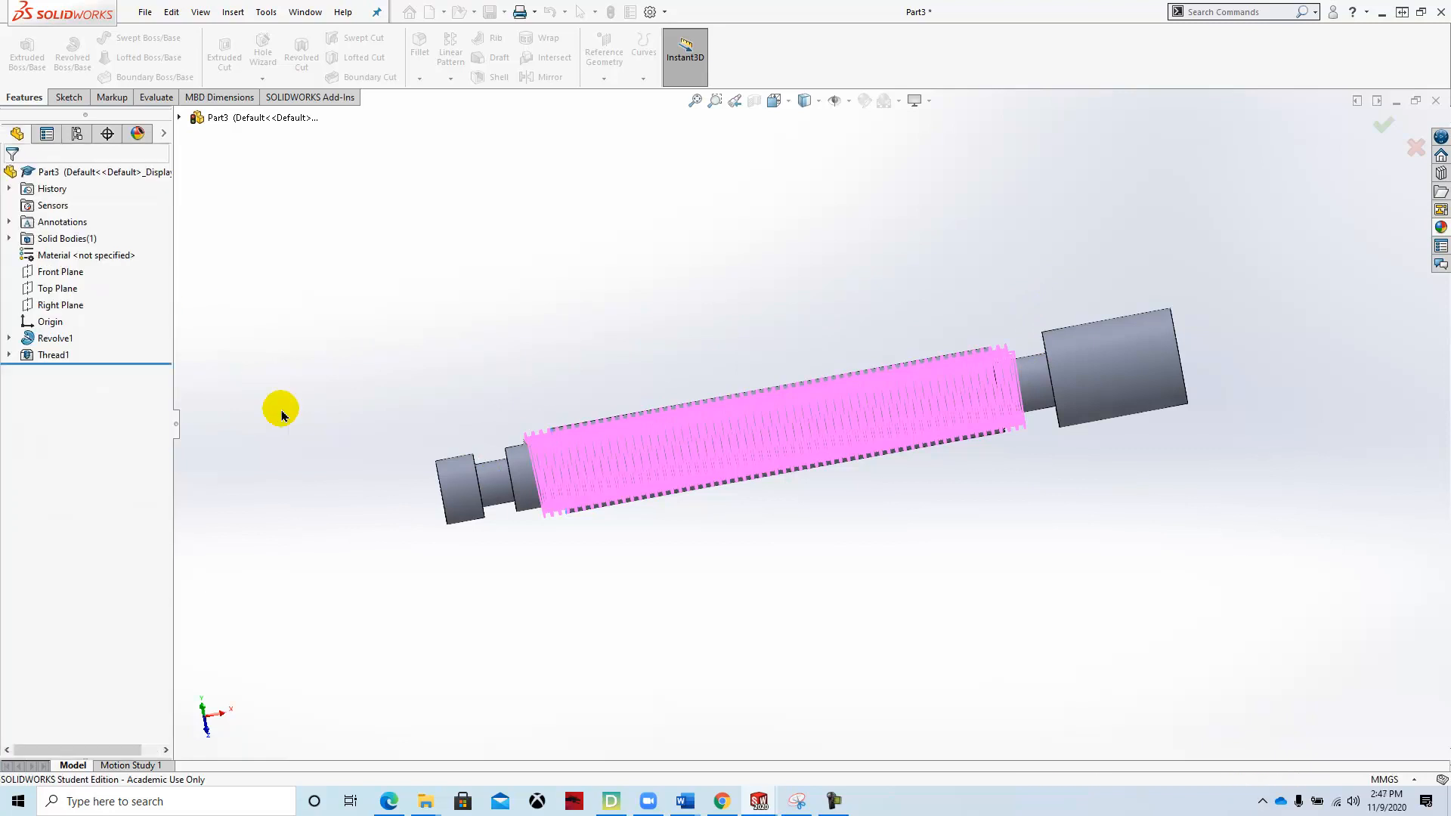
{"action": "middle_click_drag", "start_coordinate": [340, 400], "coordinate": [388, 366]}
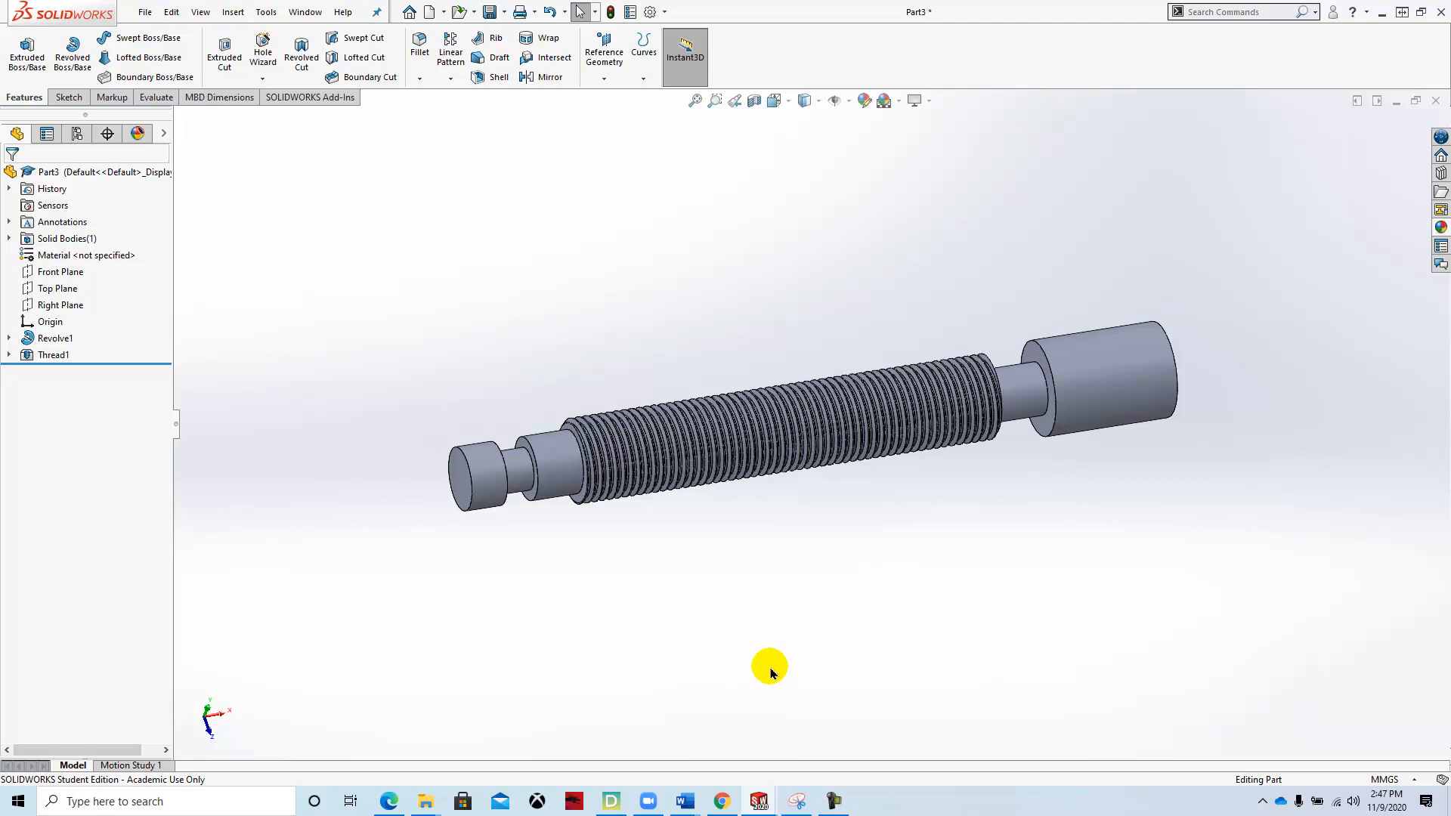
{"action": "middle_click_drag", "start_coordinate": [705, 593], "coordinate": [744, 647]}
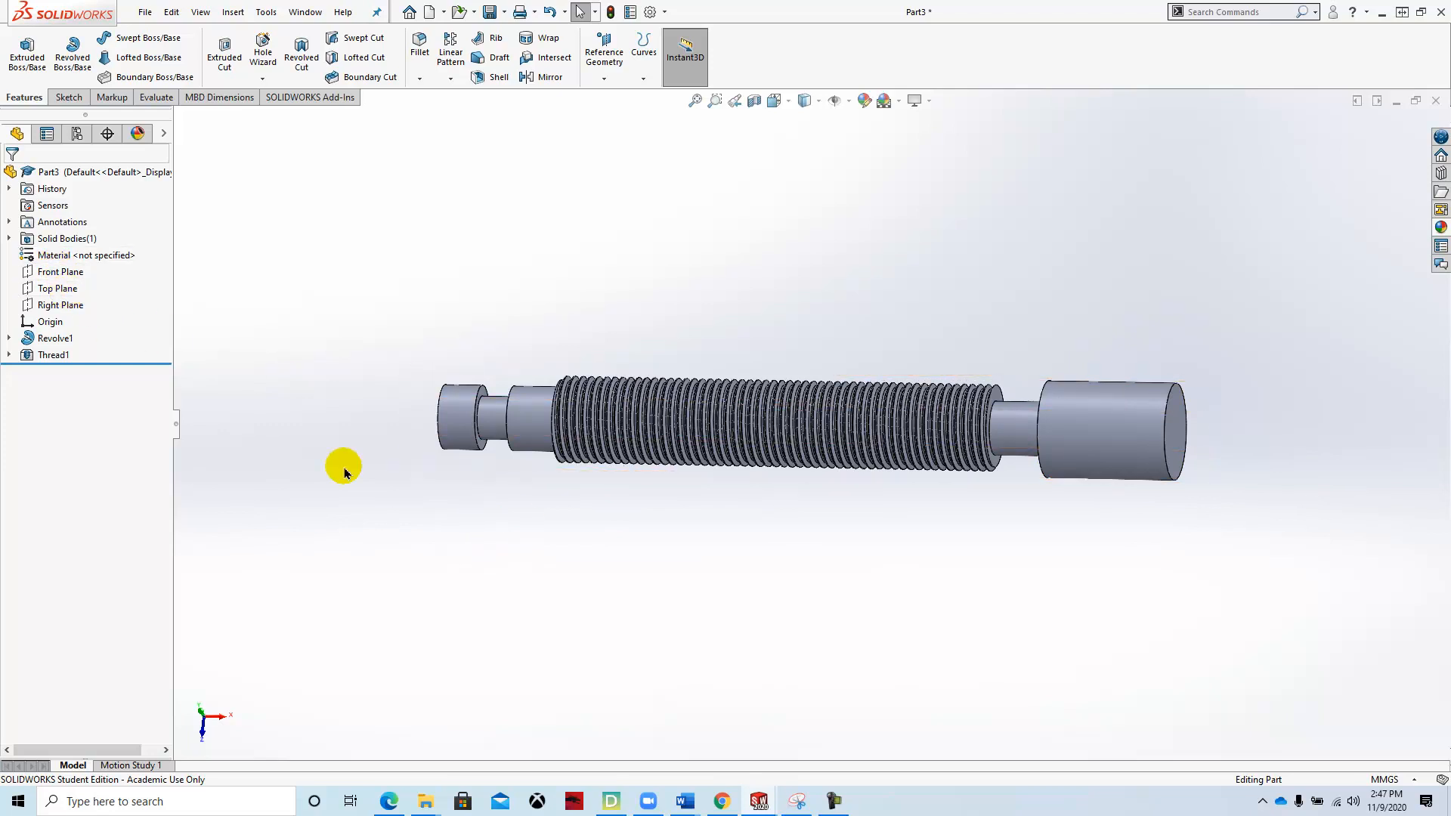
Start a new sketch on the Front Plane and orient the view normal to it.
{"action": "key", "text": "space"}
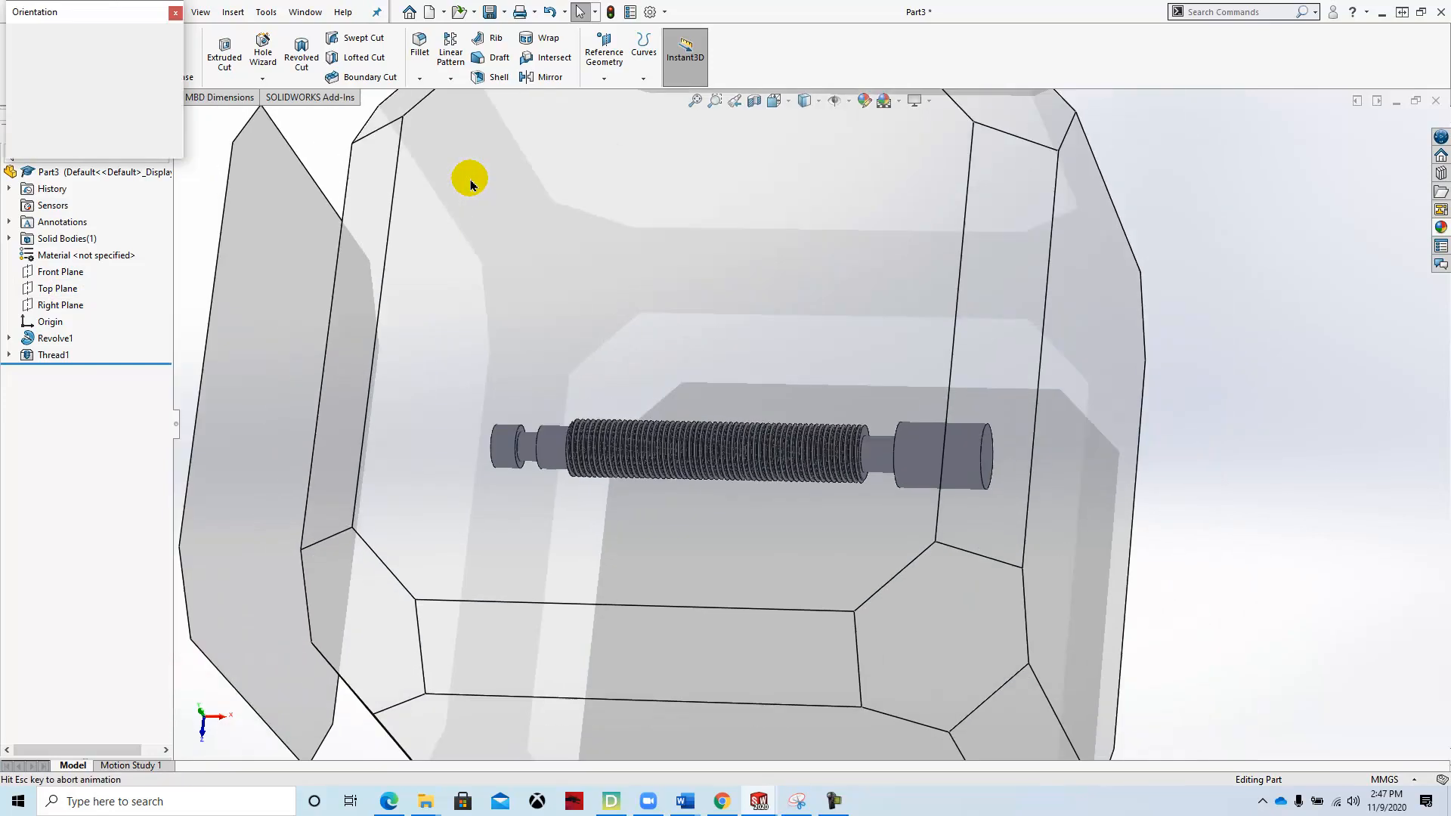
{"action": "left_click", "coordinate": [160, 59]}
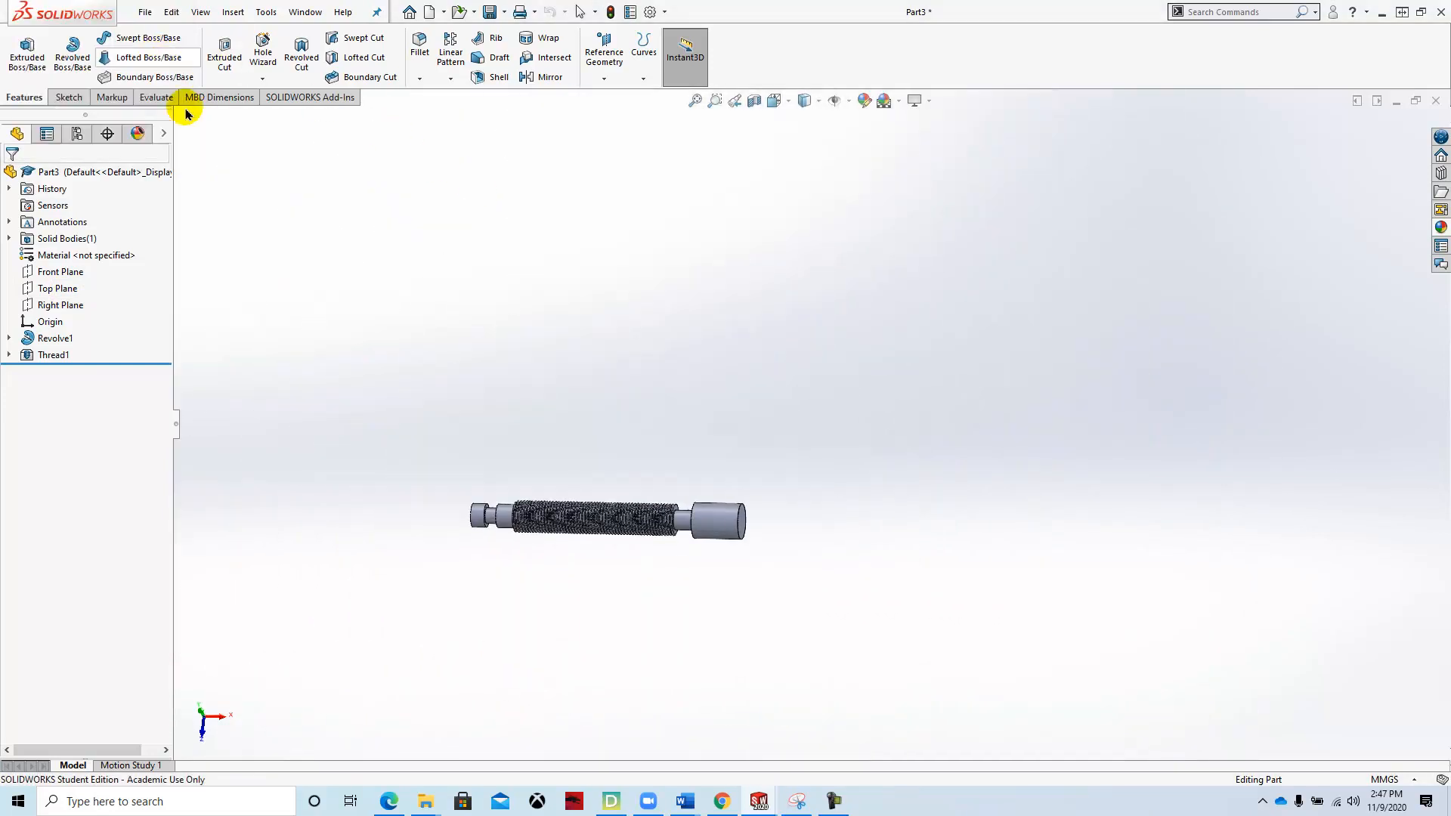
{"action": "right_click", "coordinate": [63, 273]}
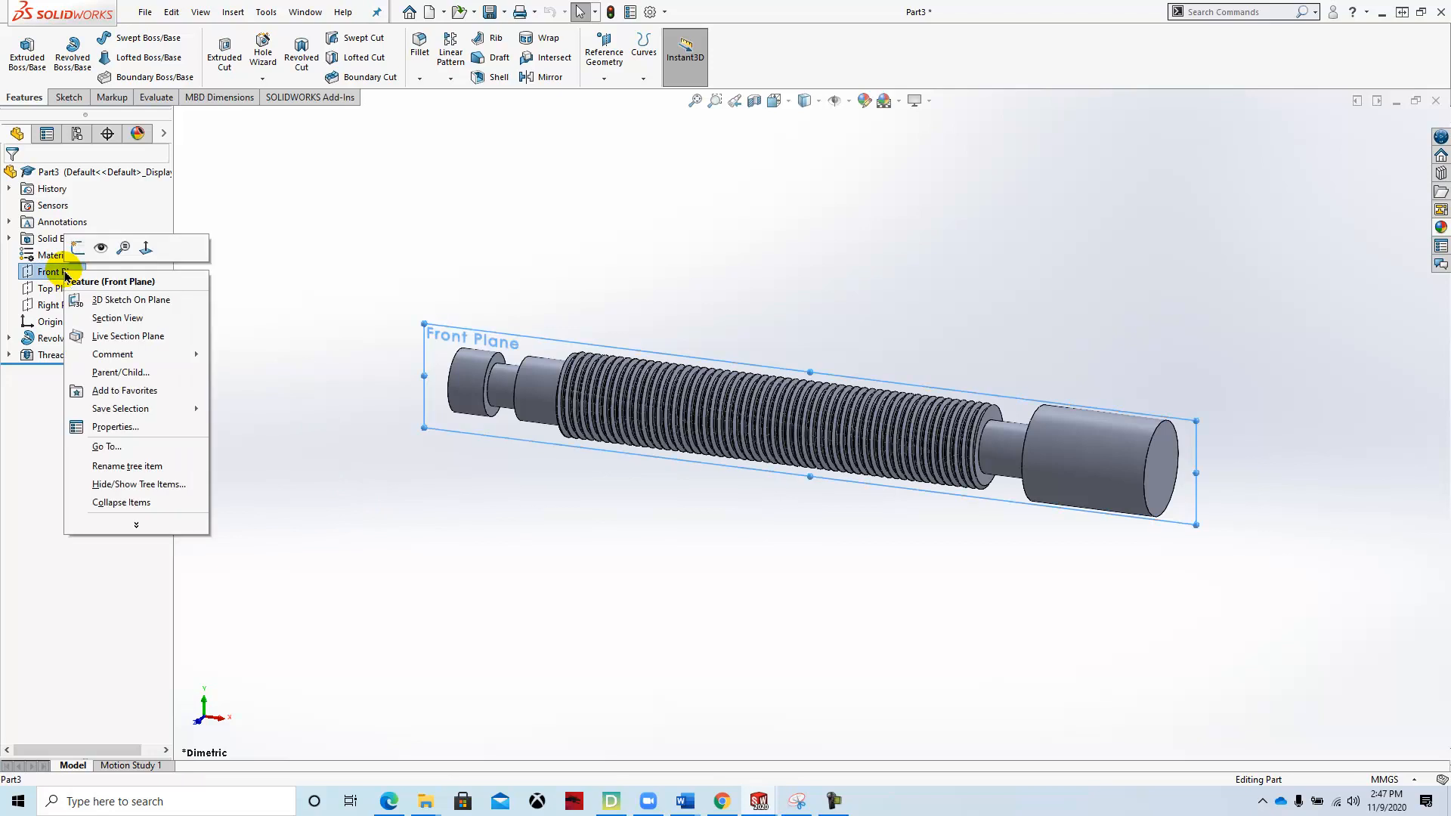
{"action": "key", "text": "Escape"}
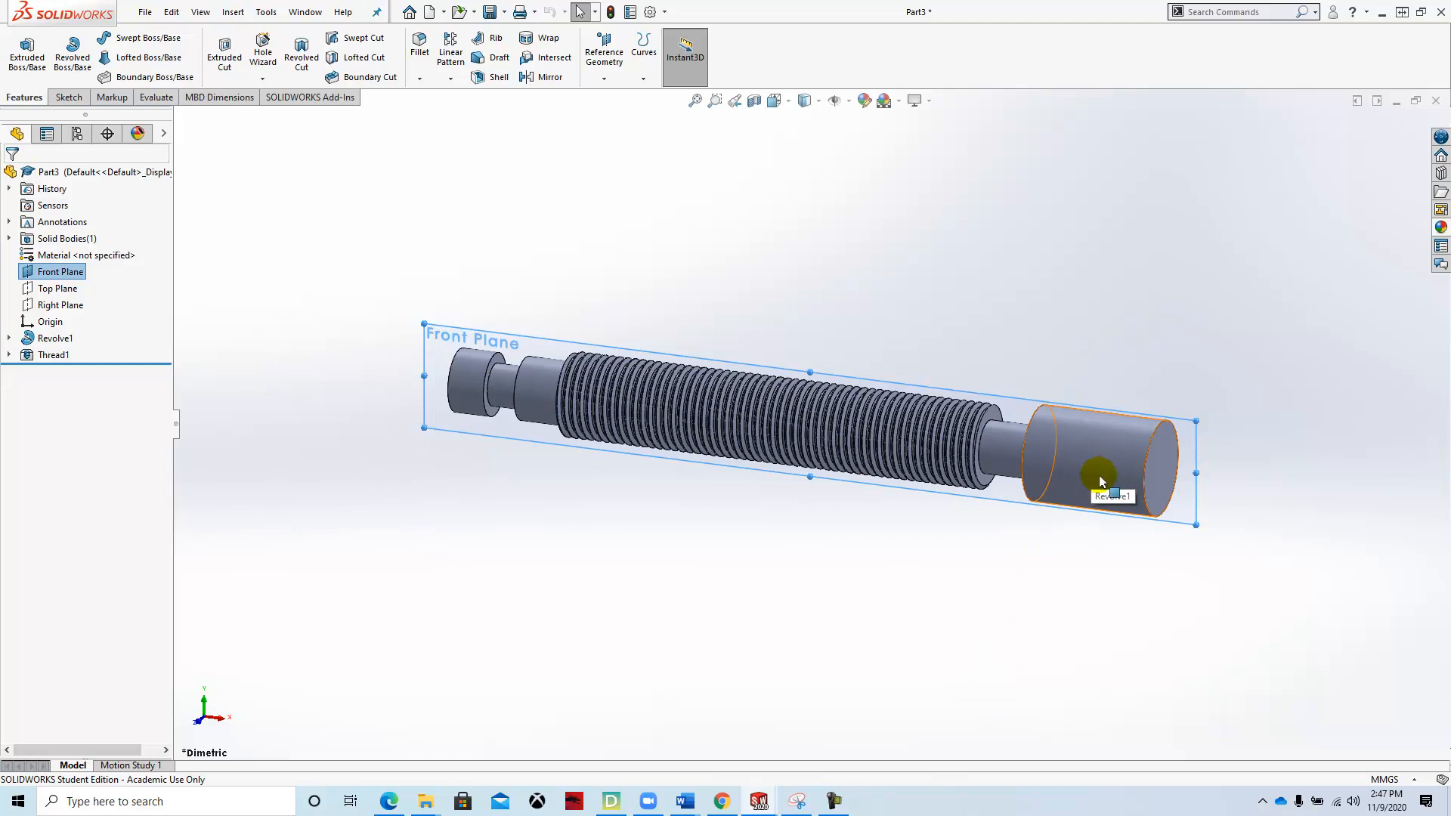
{"action": "right_click", "coordinate": [59, 275]}
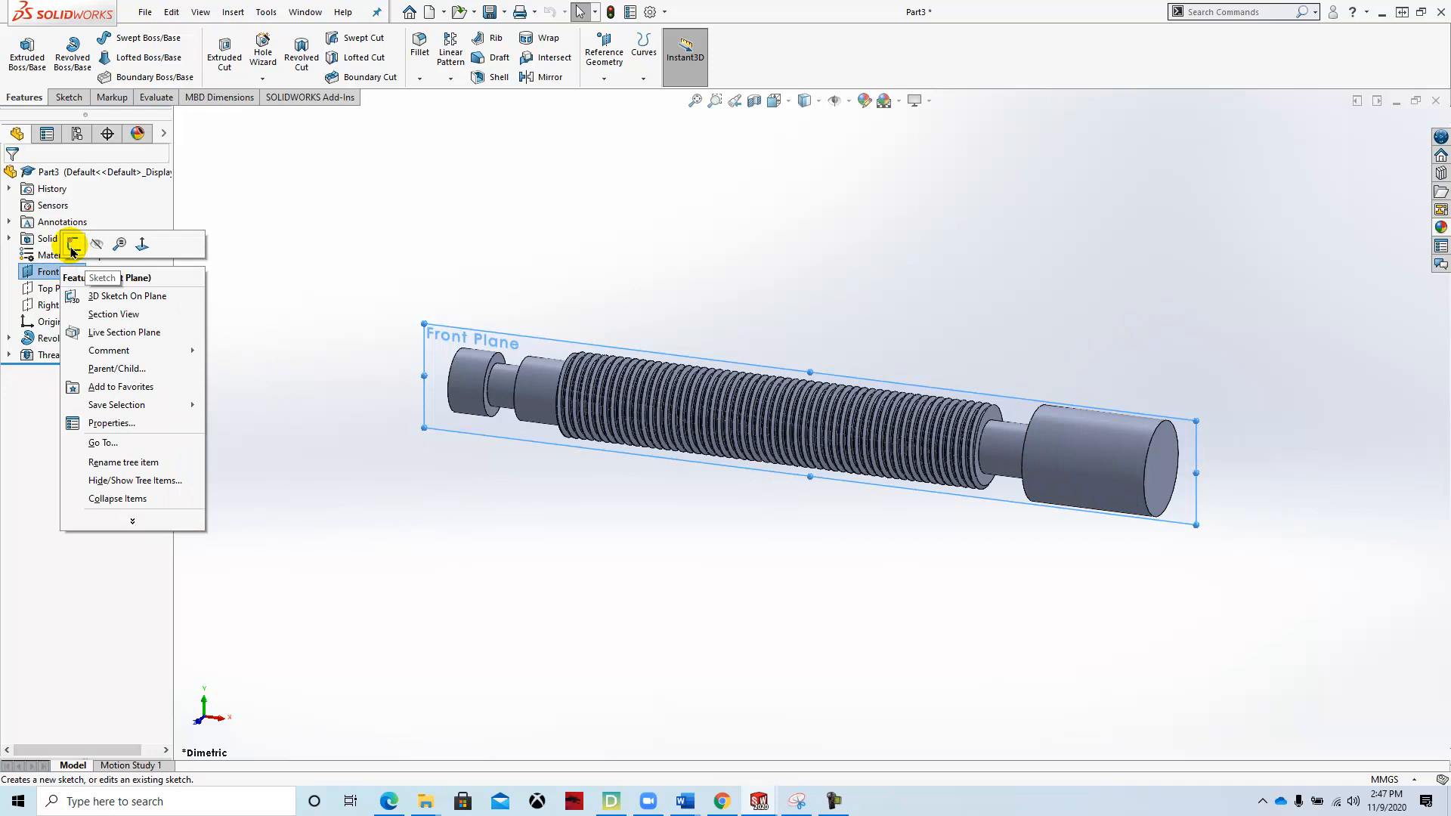
{"action": "left_click", "coordinate": [72, 245]}
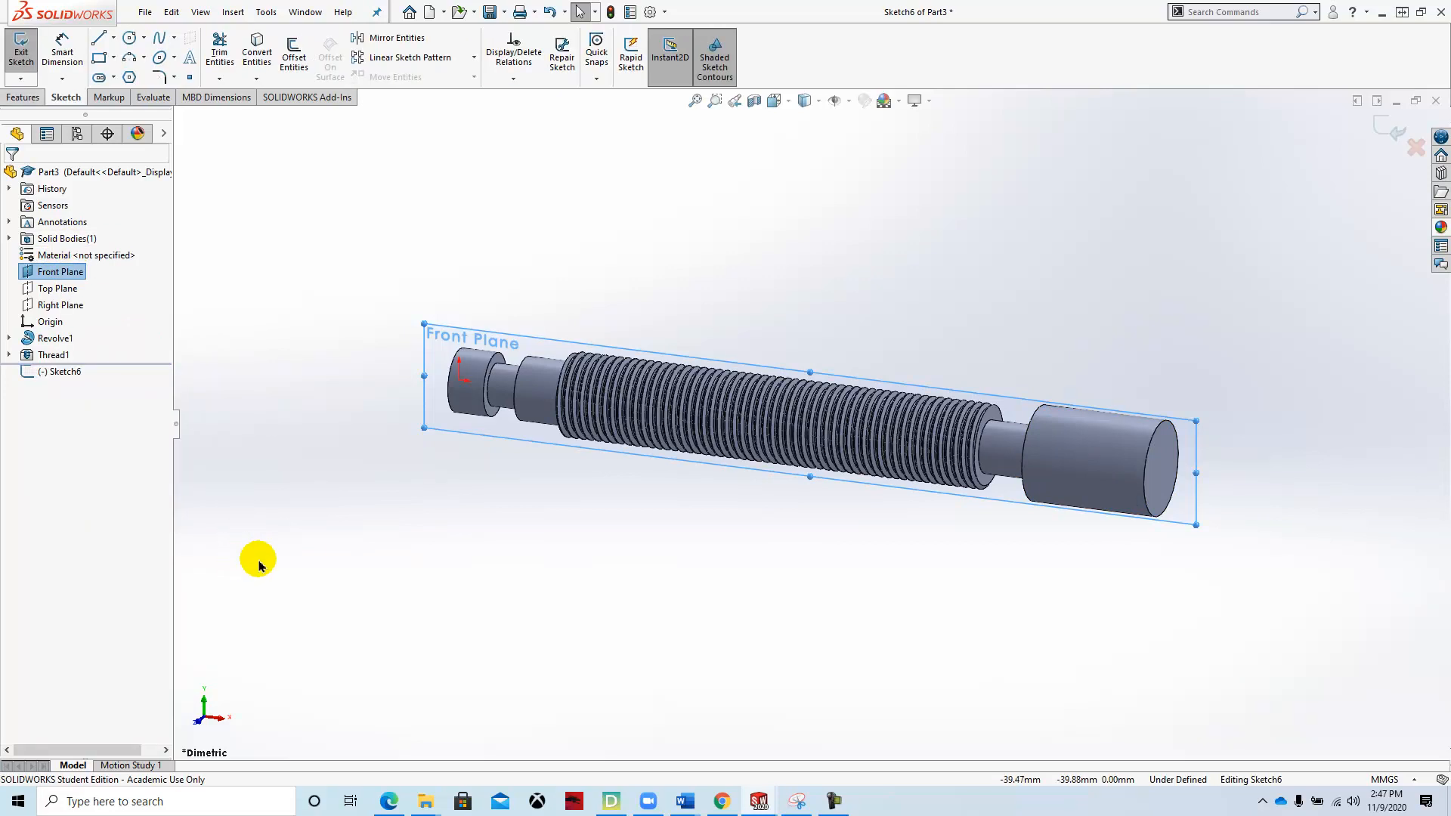
{"action": "right_click", "coordinate": [500, 542]}
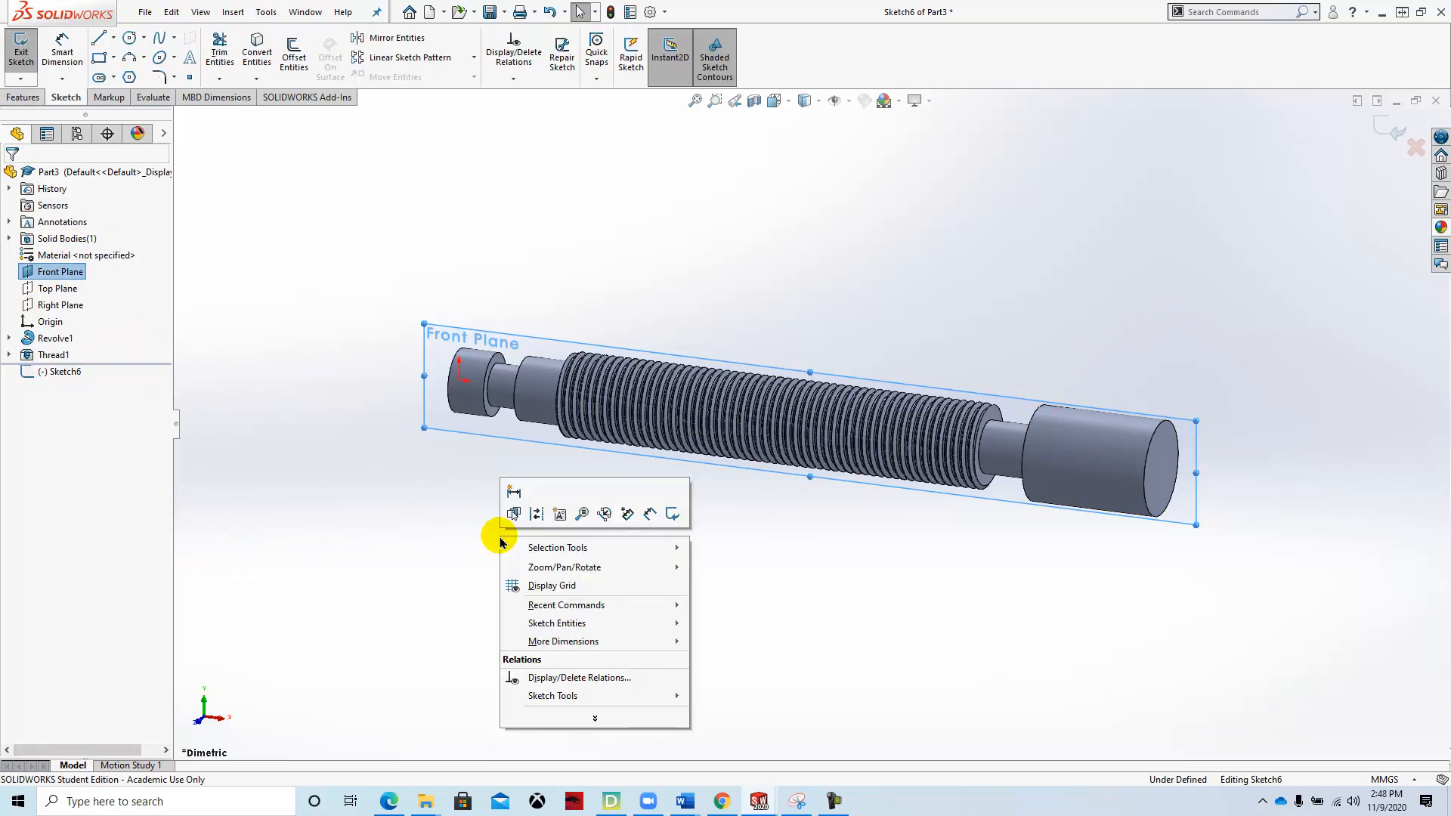
{"action": "left_click", "coordinate": [289, 412]}
{"action": "key", "text": "space"}
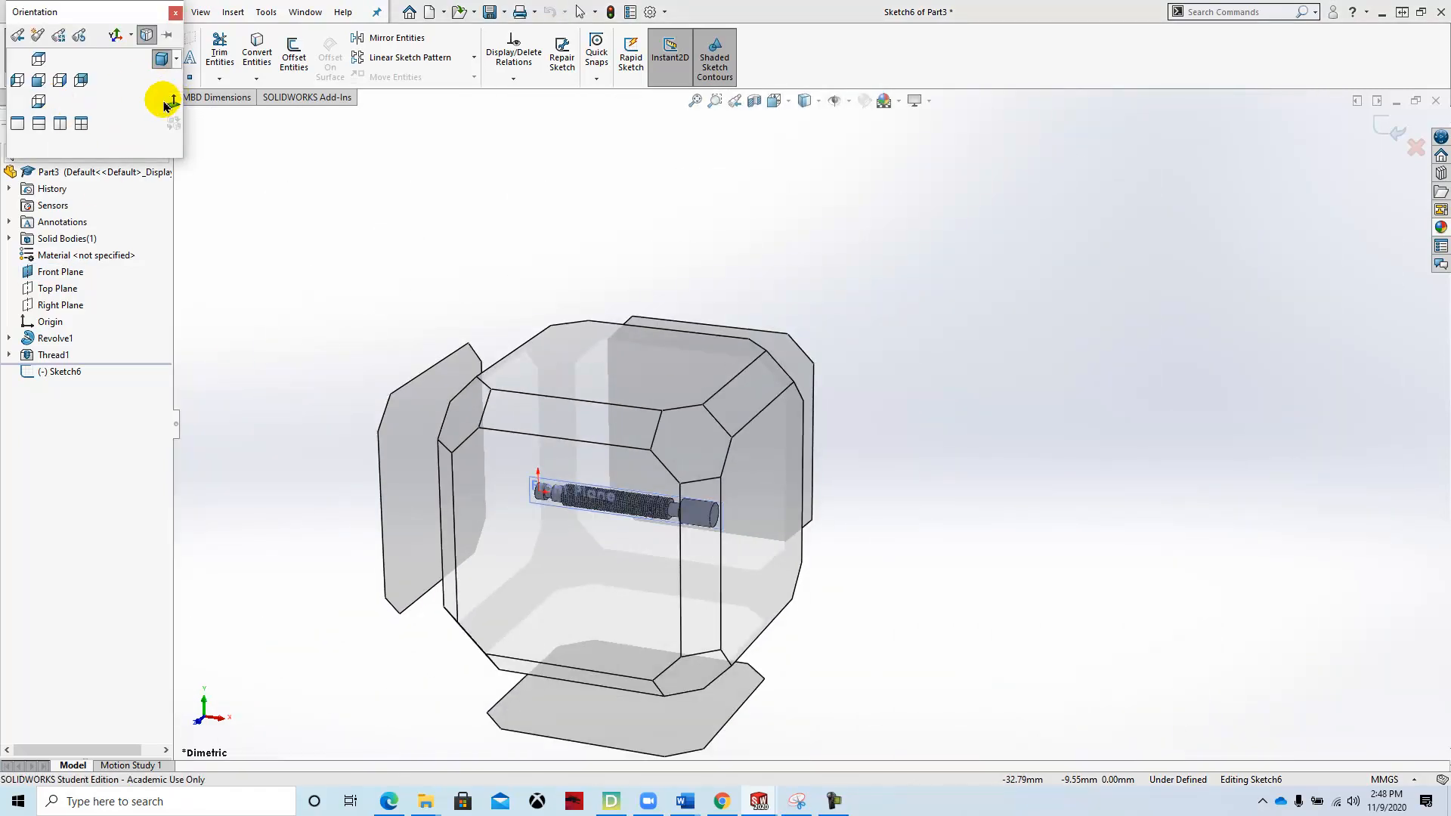
{"action": "left_click", "coordinate": [173, 102]}
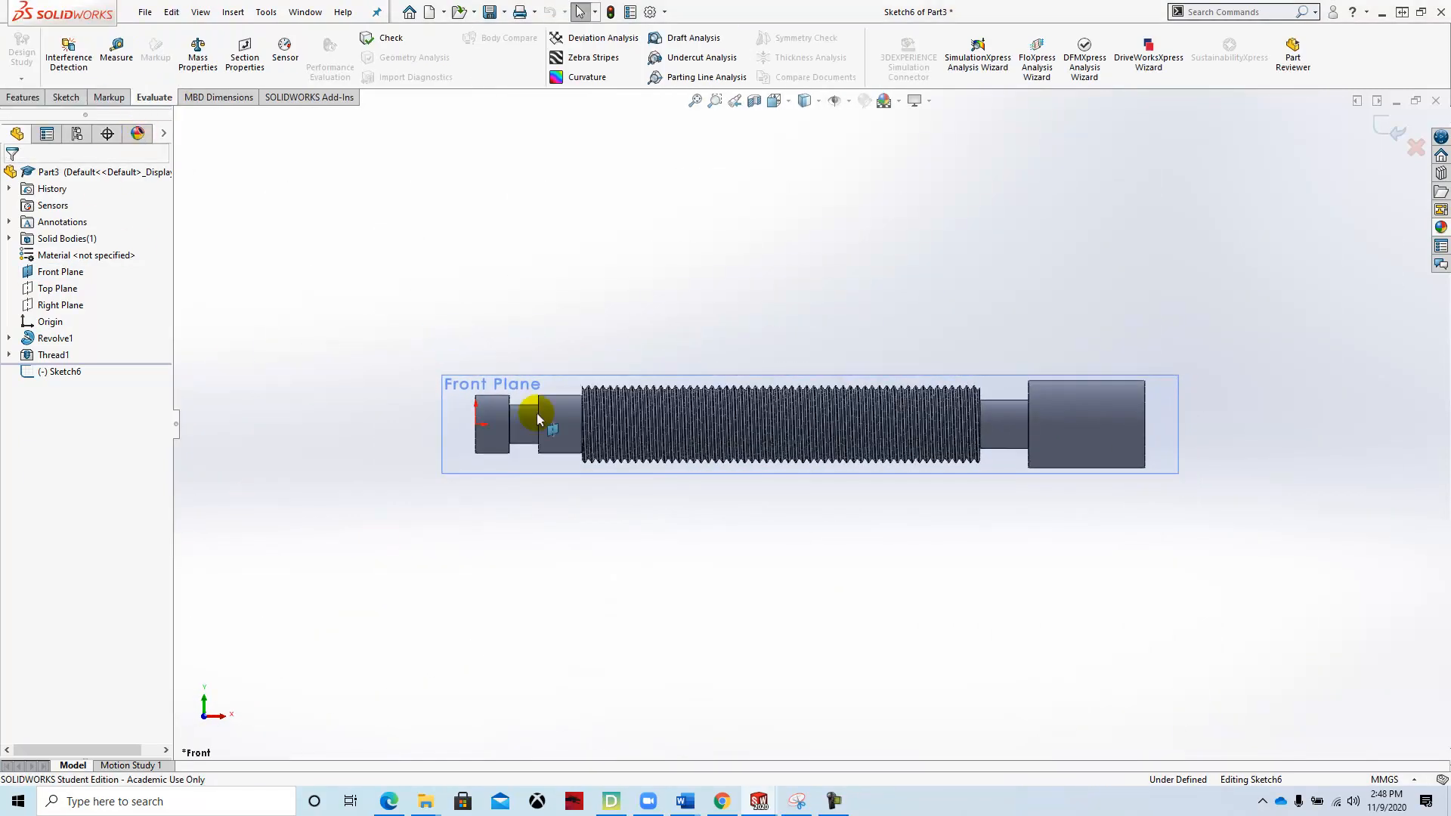
{"action": "left_click", "coordinate": [65, 97]}
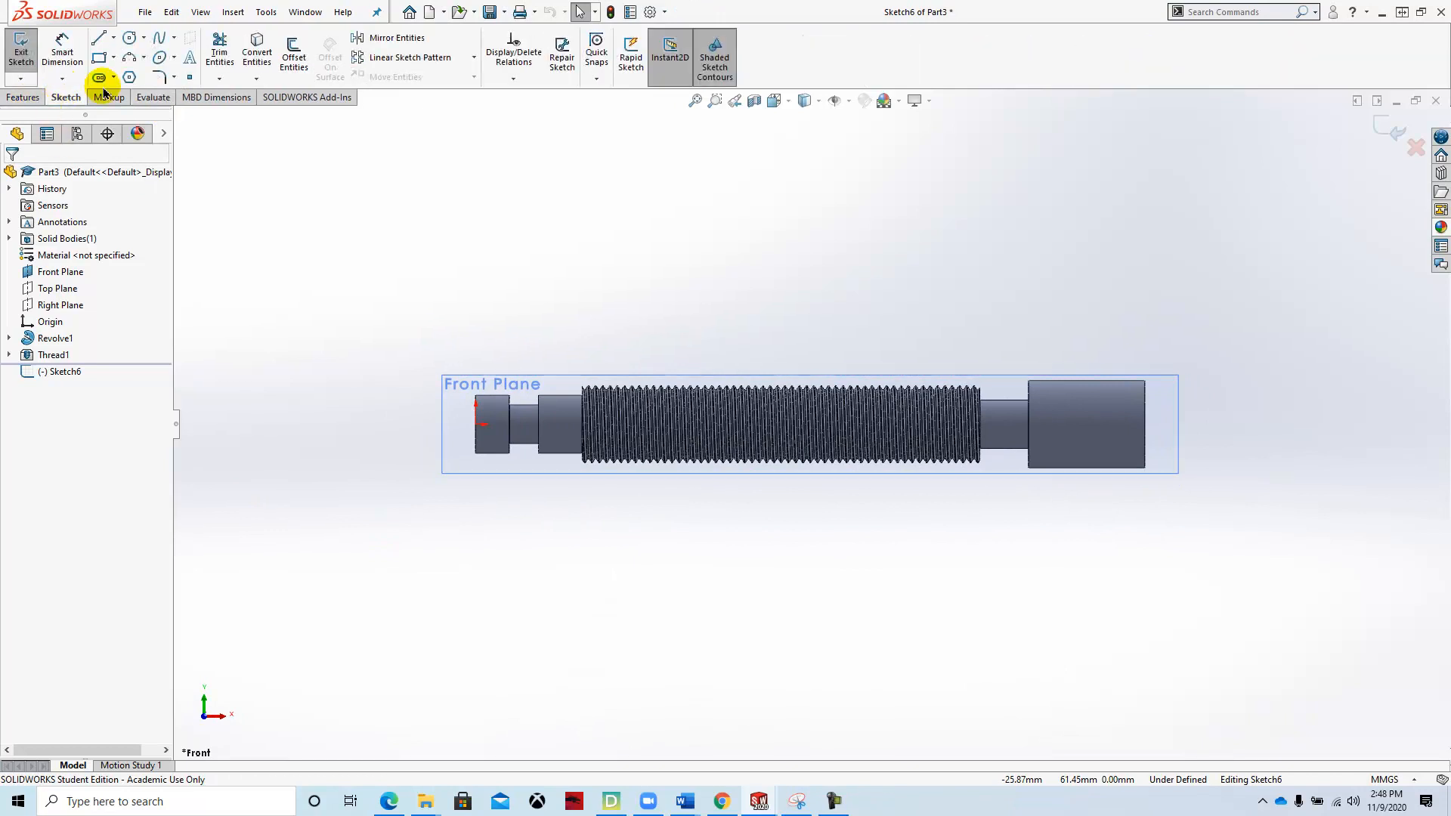
Draw a horizontal centerline along the screw's axis from the midpoint of the large head's end face to the origin.
{"action": "left_click", "coordinate": [130, 38]}
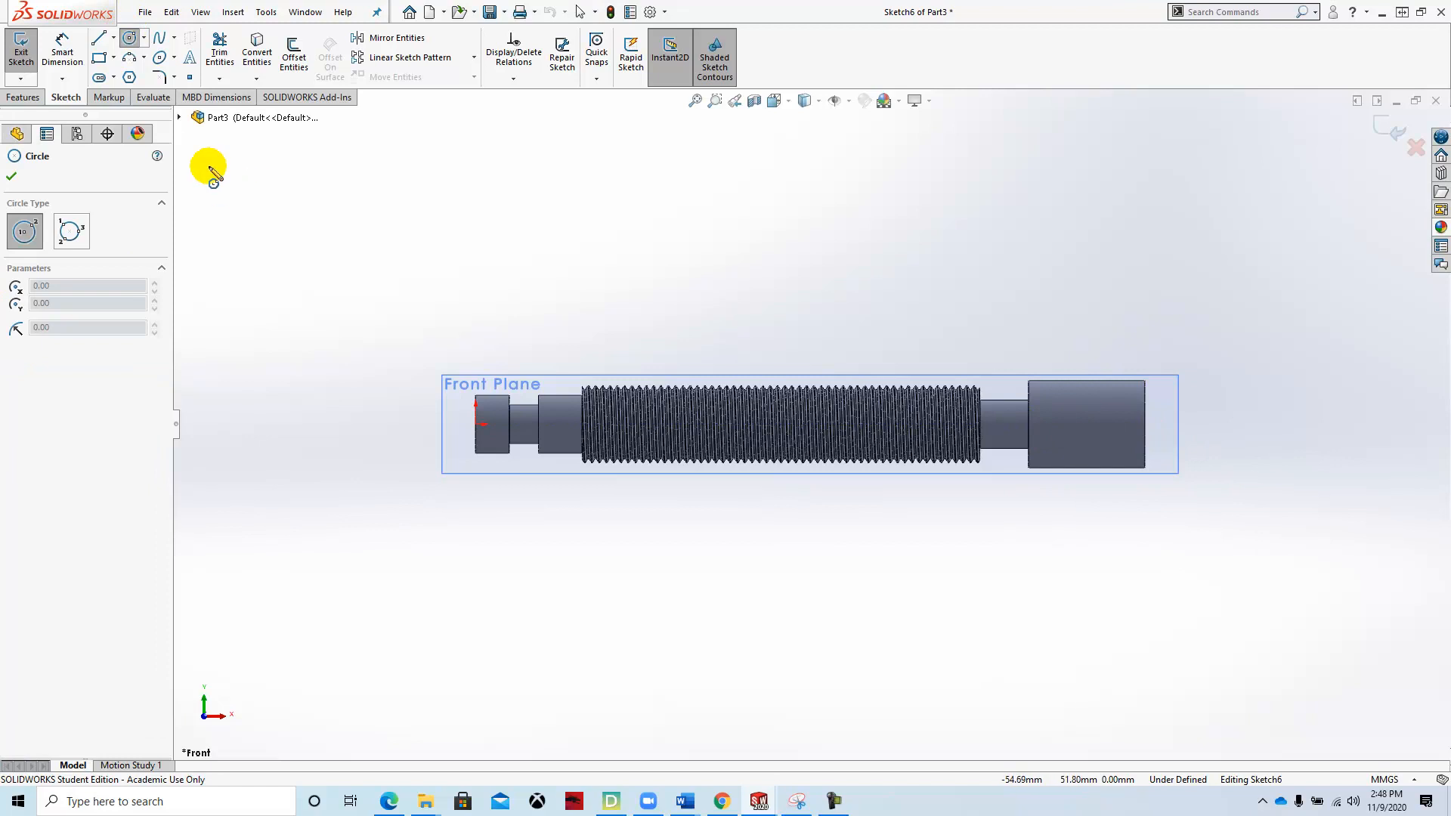
{"action": "left_click", "coordinate": [114, 38]}
{"action": "left_click", "coordinate": [129, 71]}
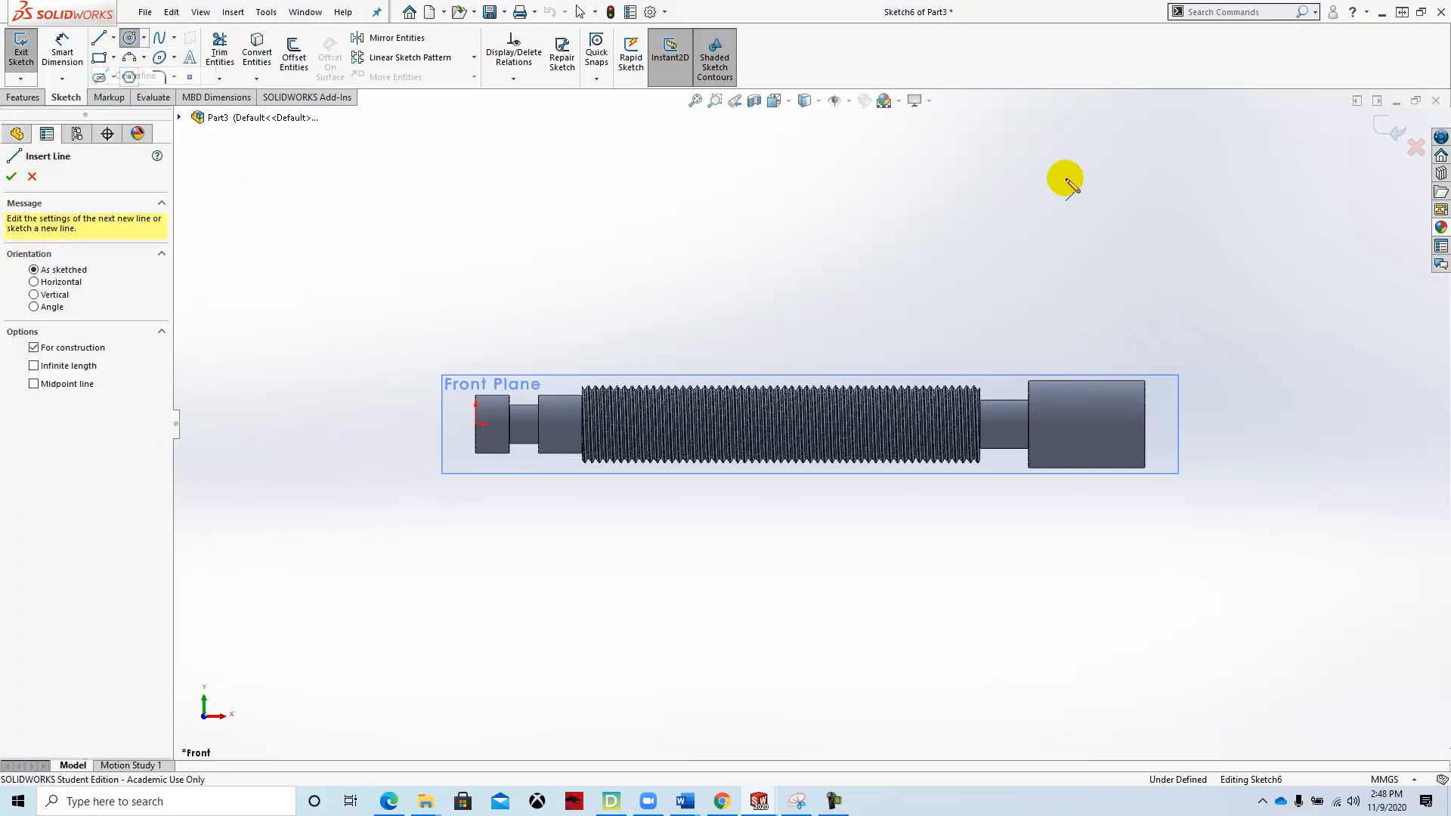
{"action": "left_click", "coordinate": [1145, 424]}
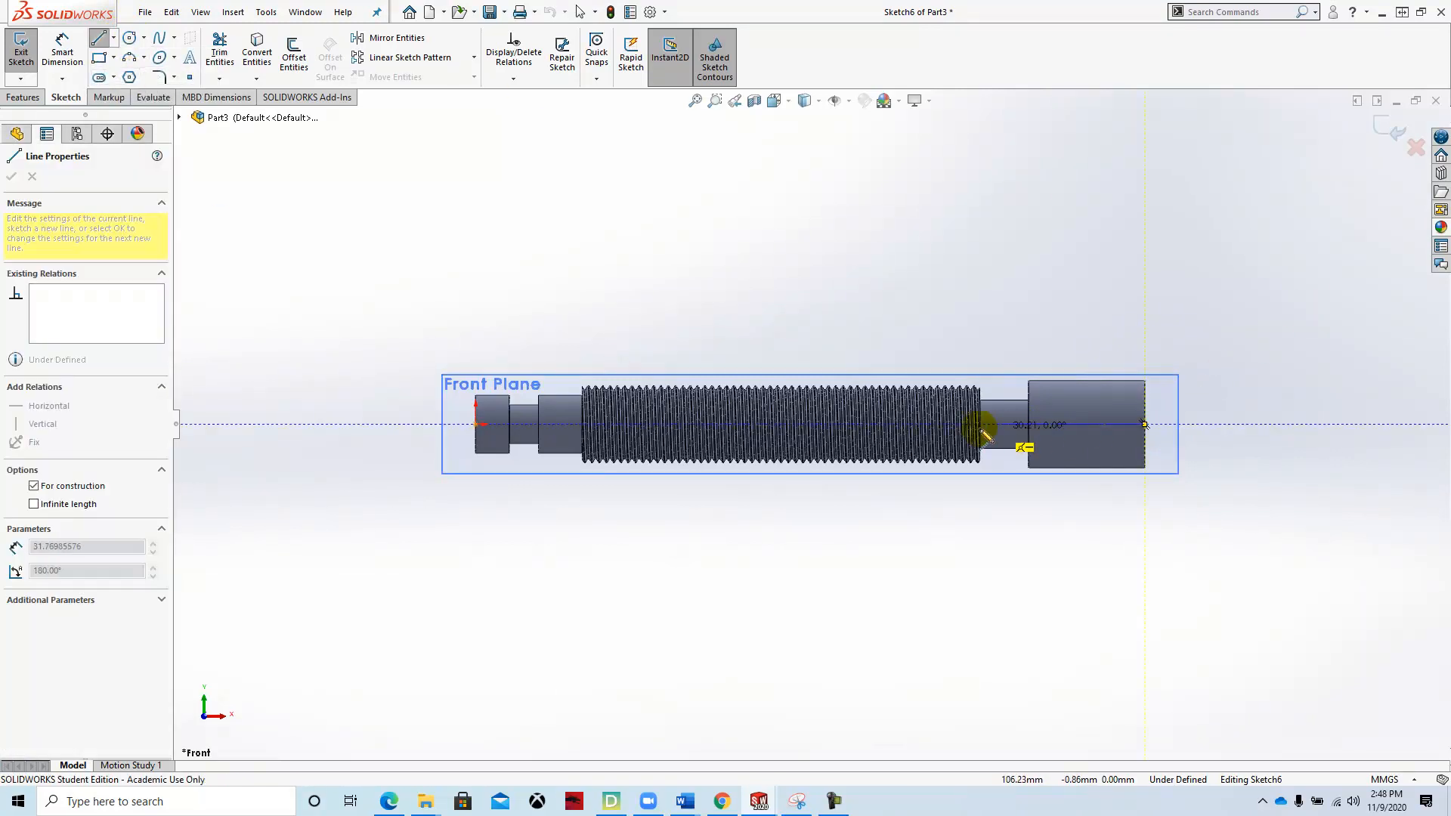
{"action": "left_click", "coordinate": [475, 425]}
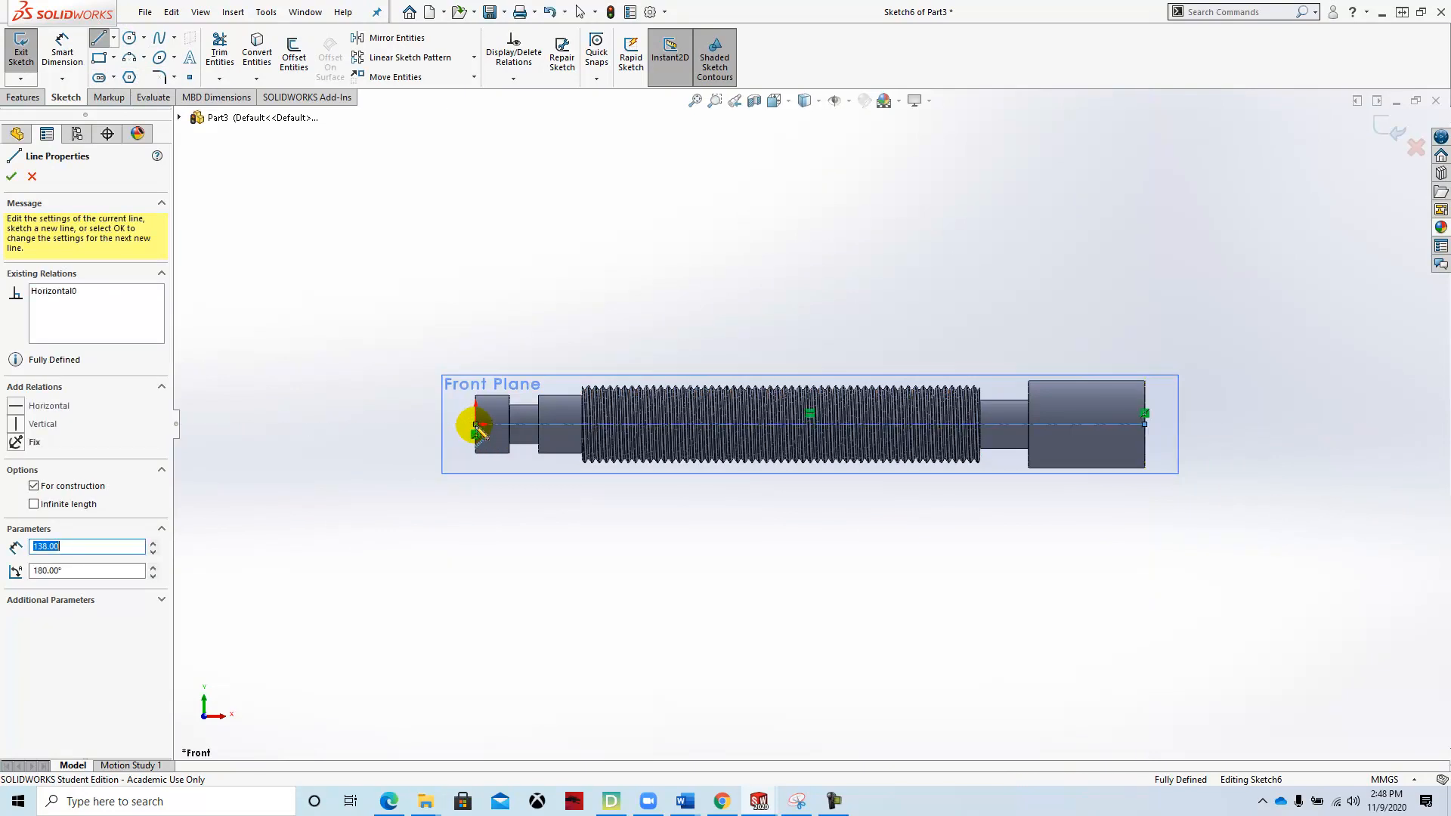
{"action": "key", "text": "Escape"}
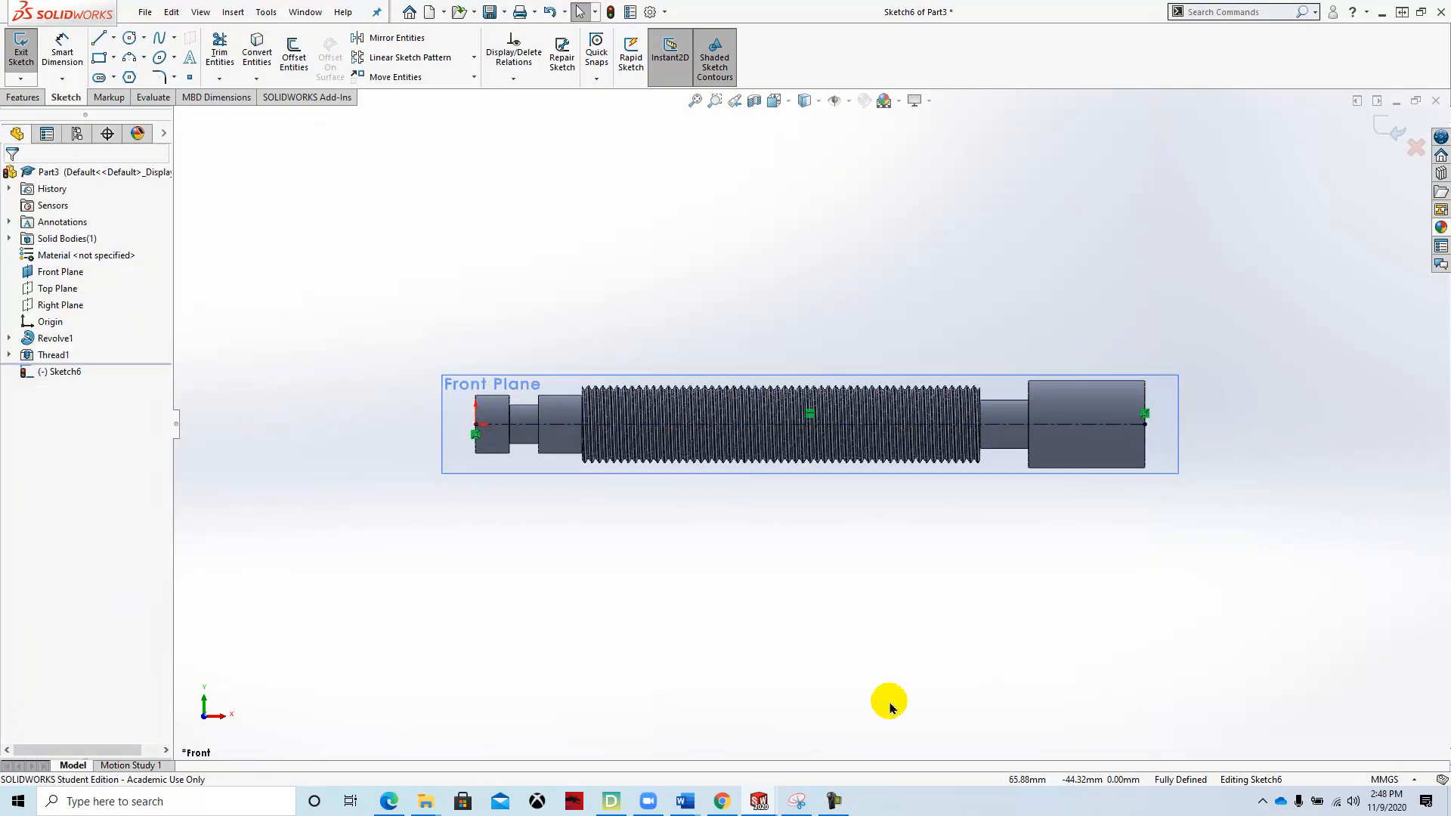
Sketch a circle about 7.1 mm in diameter inside the large head, centered on the centerline.
{"action": "left_click", "coordinate": [129, 37]}
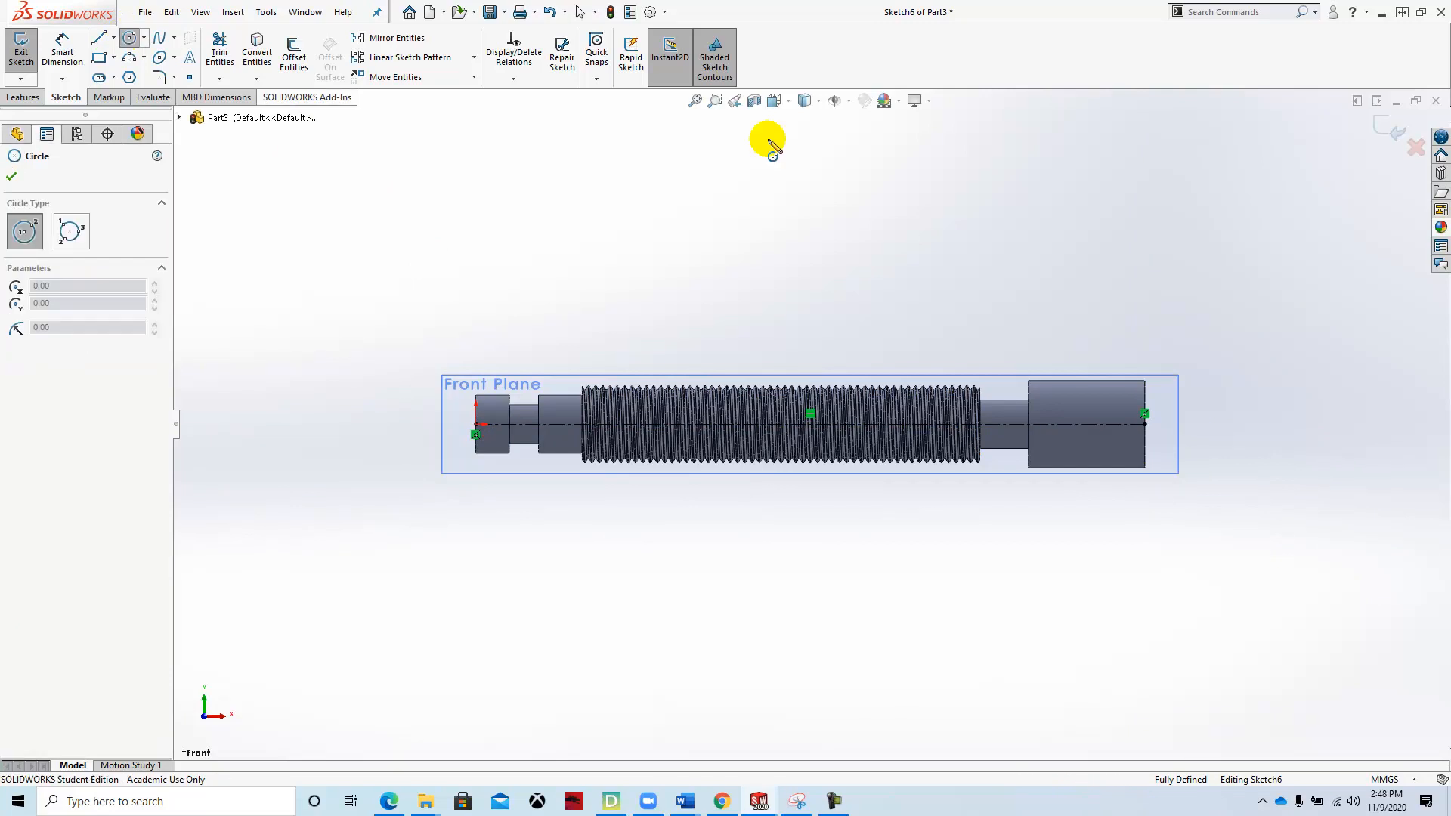
{"action": "left_click", "coordinate": [1108, 425]}
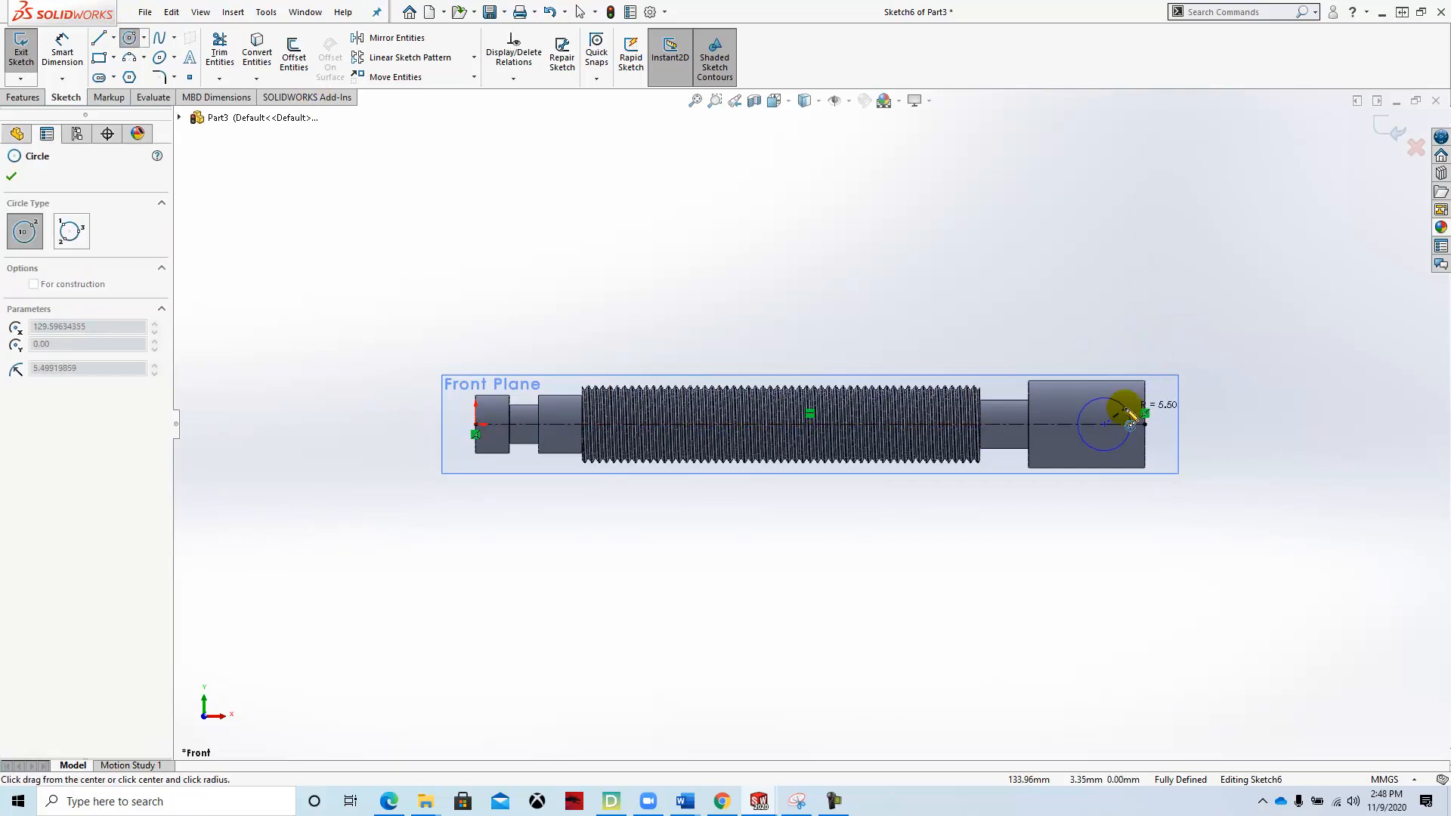
{"action": "left_click", "coordinate": [1116, 419]}
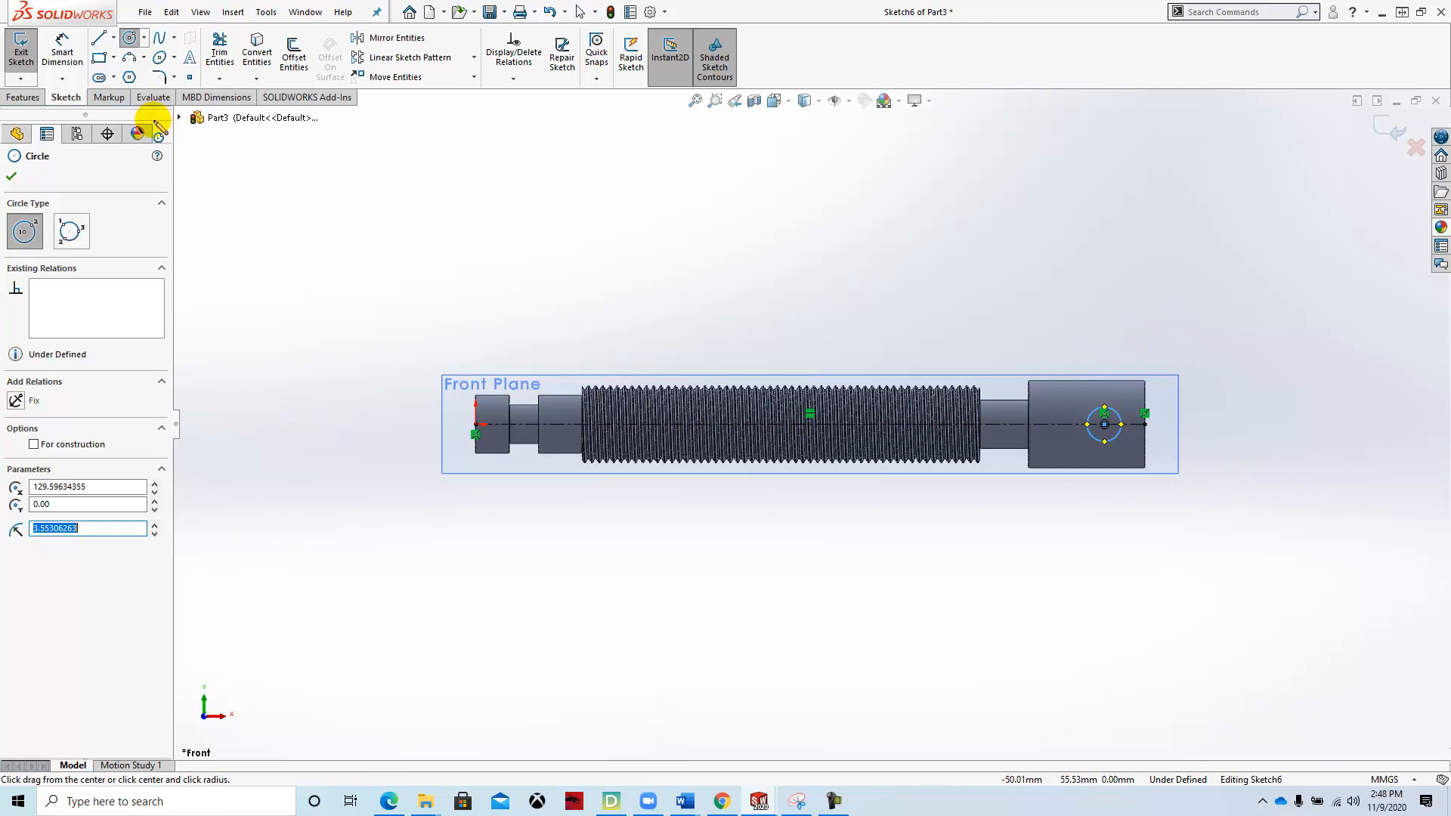
Dimension the circle in the large head and set its diameter to 6 mm.
{"action": "left_click", "coordinate": [62, 52]}
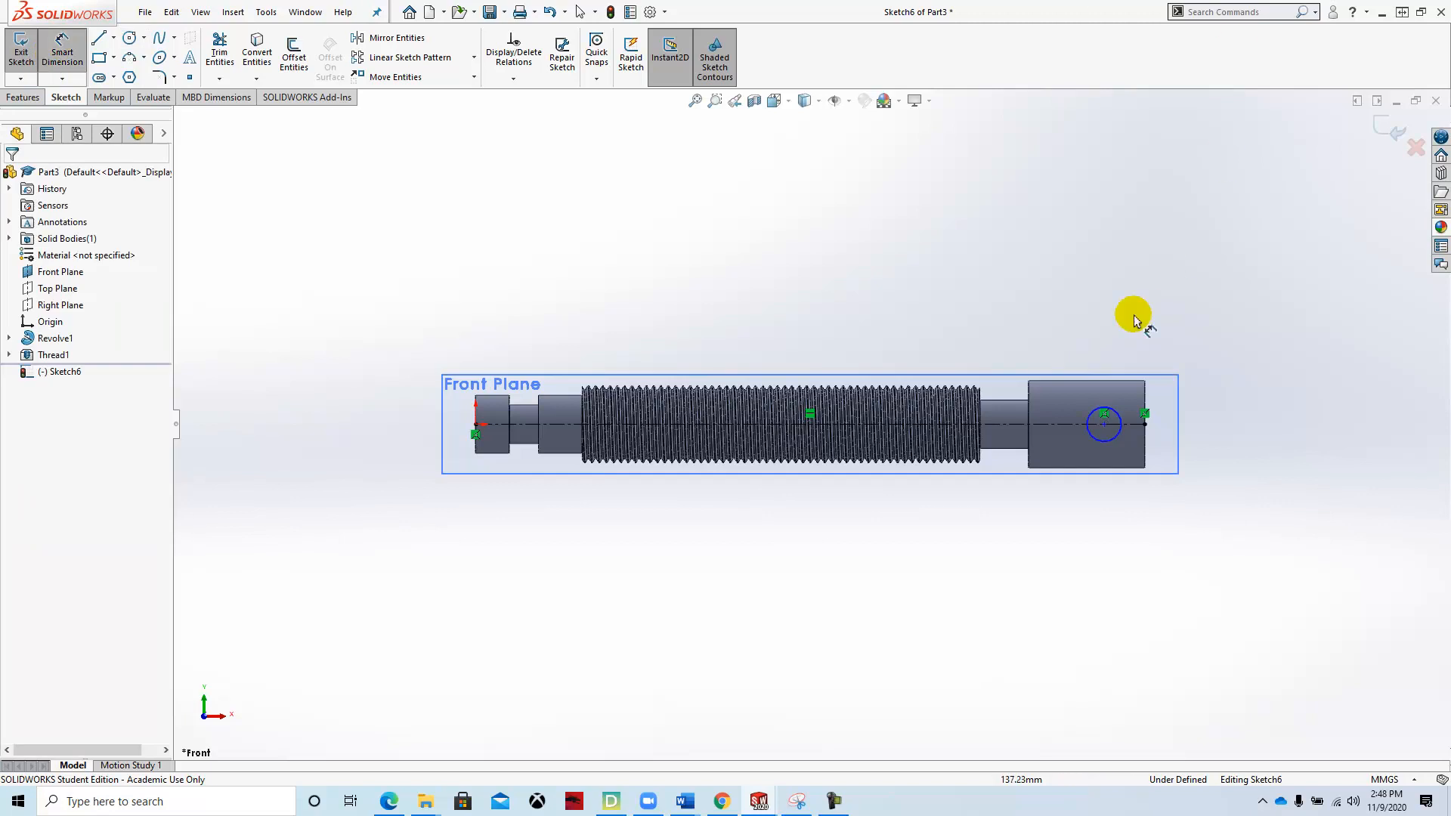
{"action": "left_click", "coordinate": [1109, 412]}
{"action": "left_click", "coordinate": [1201, 301]}
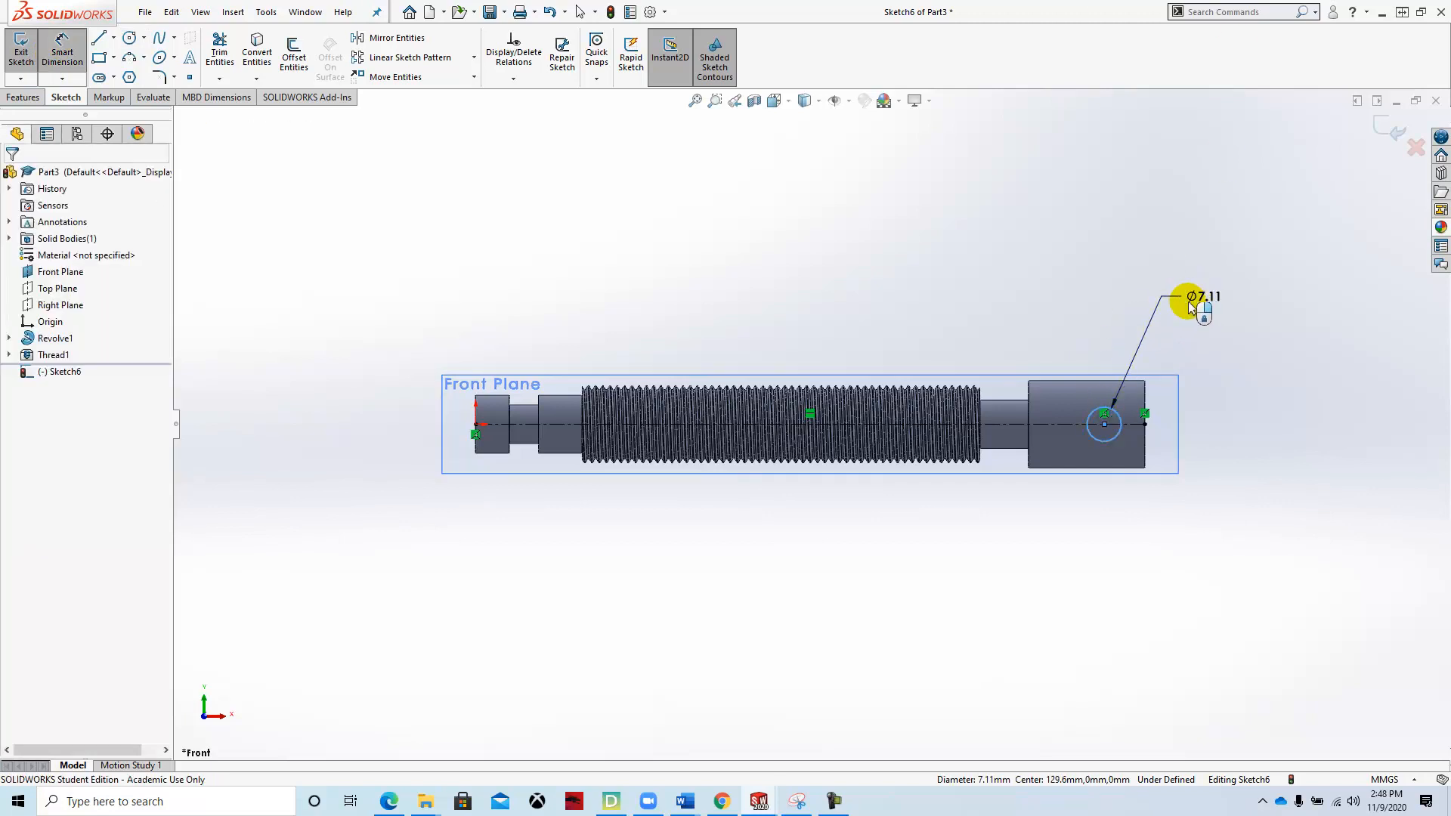
{"action": "type", "text": "6"}
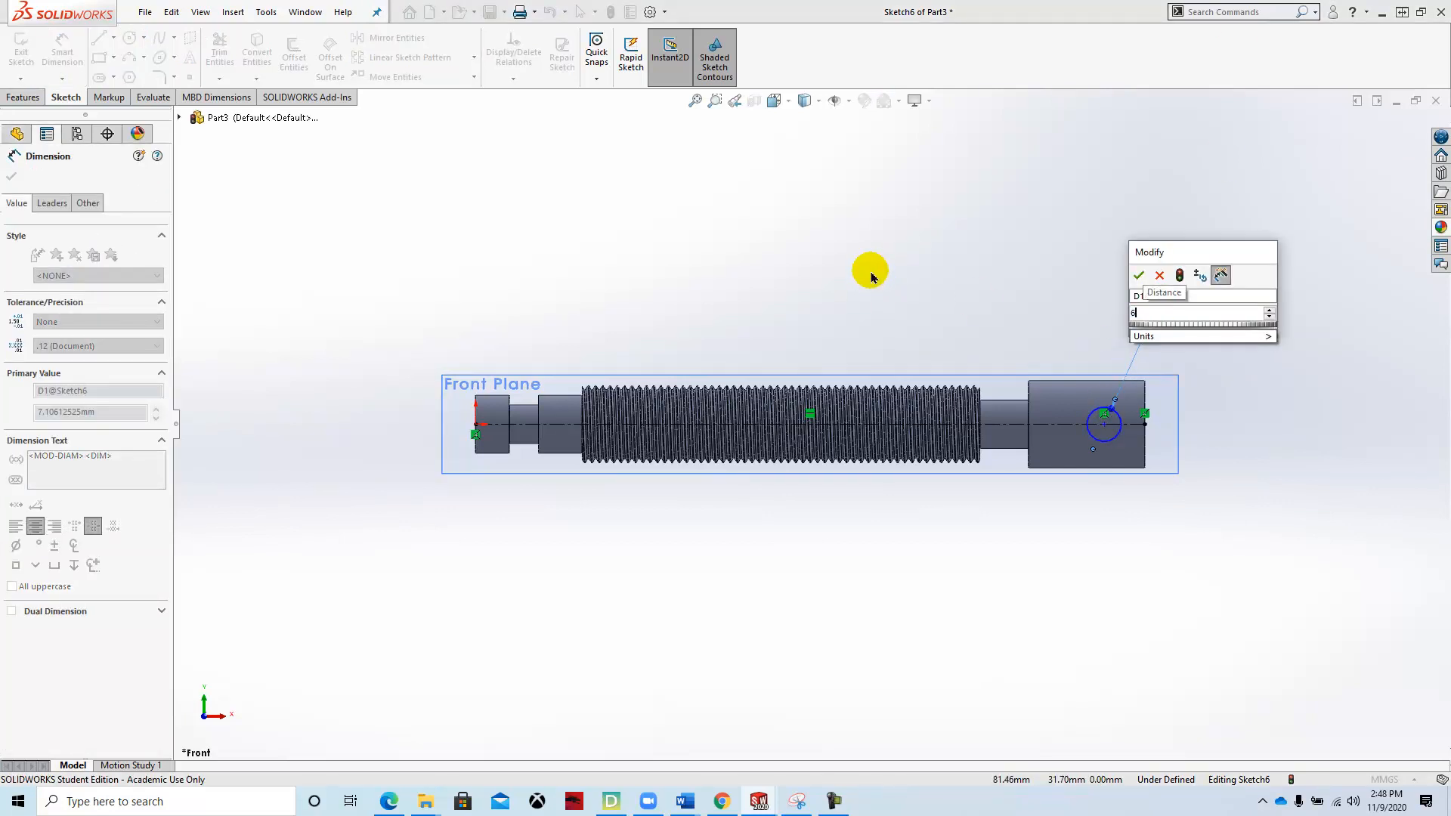
{"action": "key", "text": "Return"}
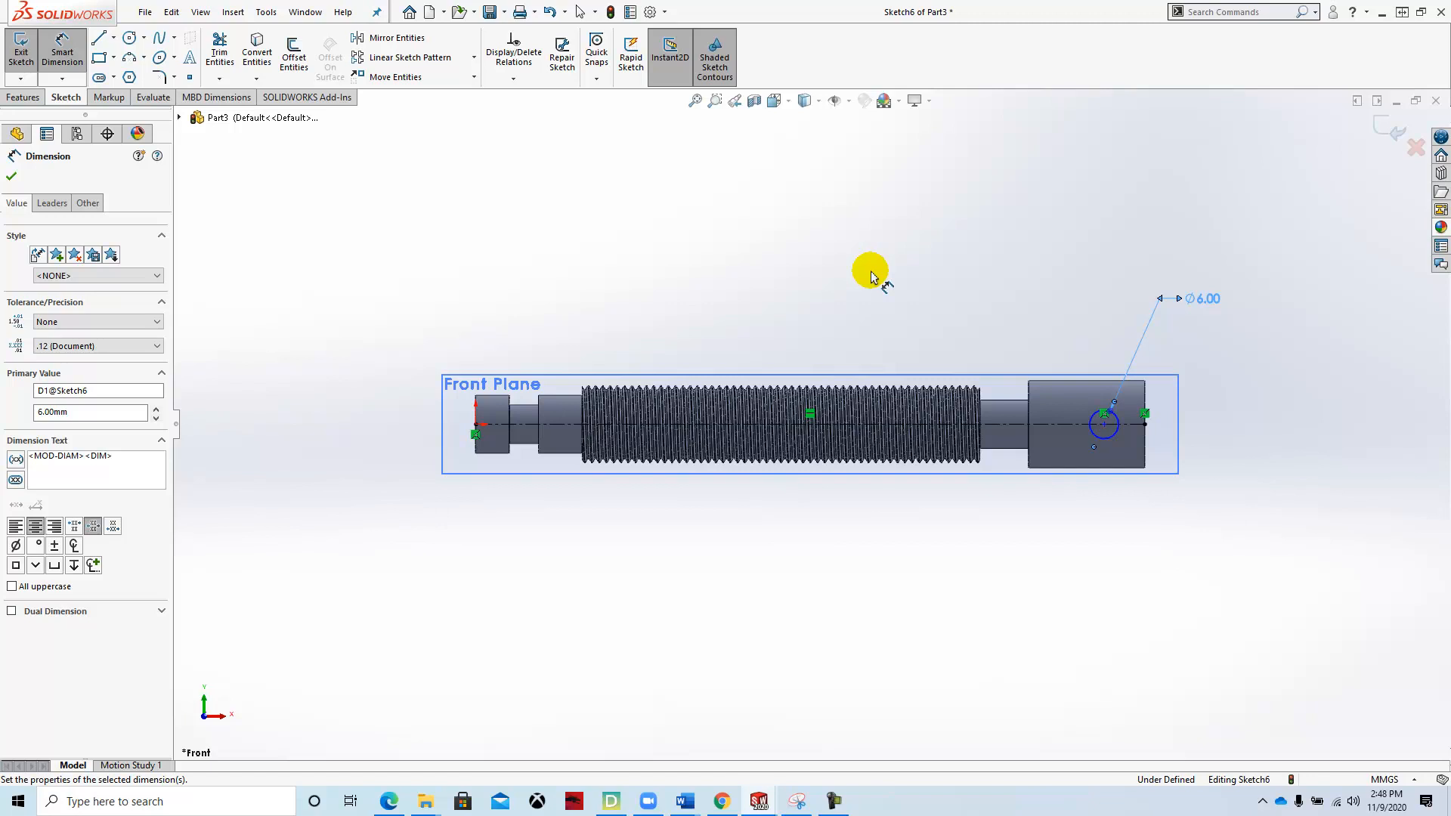
Check the Screw Bar's dimensions in the browser's PDF drawing, return to SOLIDWORKS and set the hole circle's diameter to 6.01 mm.
{"action": "left_click", "coordinate": [725, 799]}
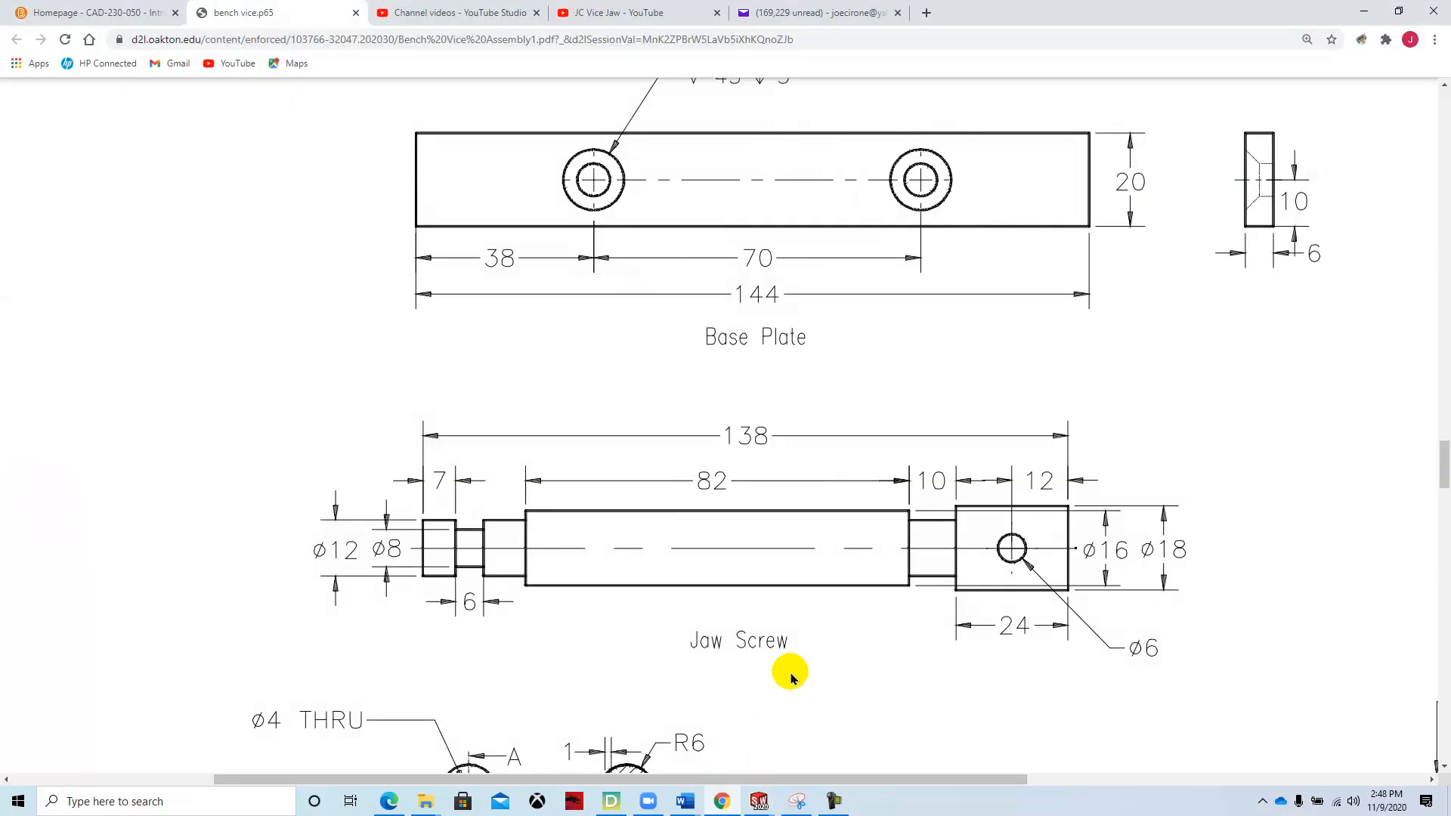
{"action": "scroll", "coordinate": [983, 604], "scroll_direction": "down", "scroll_amount": 5}
{"action": "scroll", "coordinate": [928, 610], "scroll_direction": "down", "scroll_amount": 2}
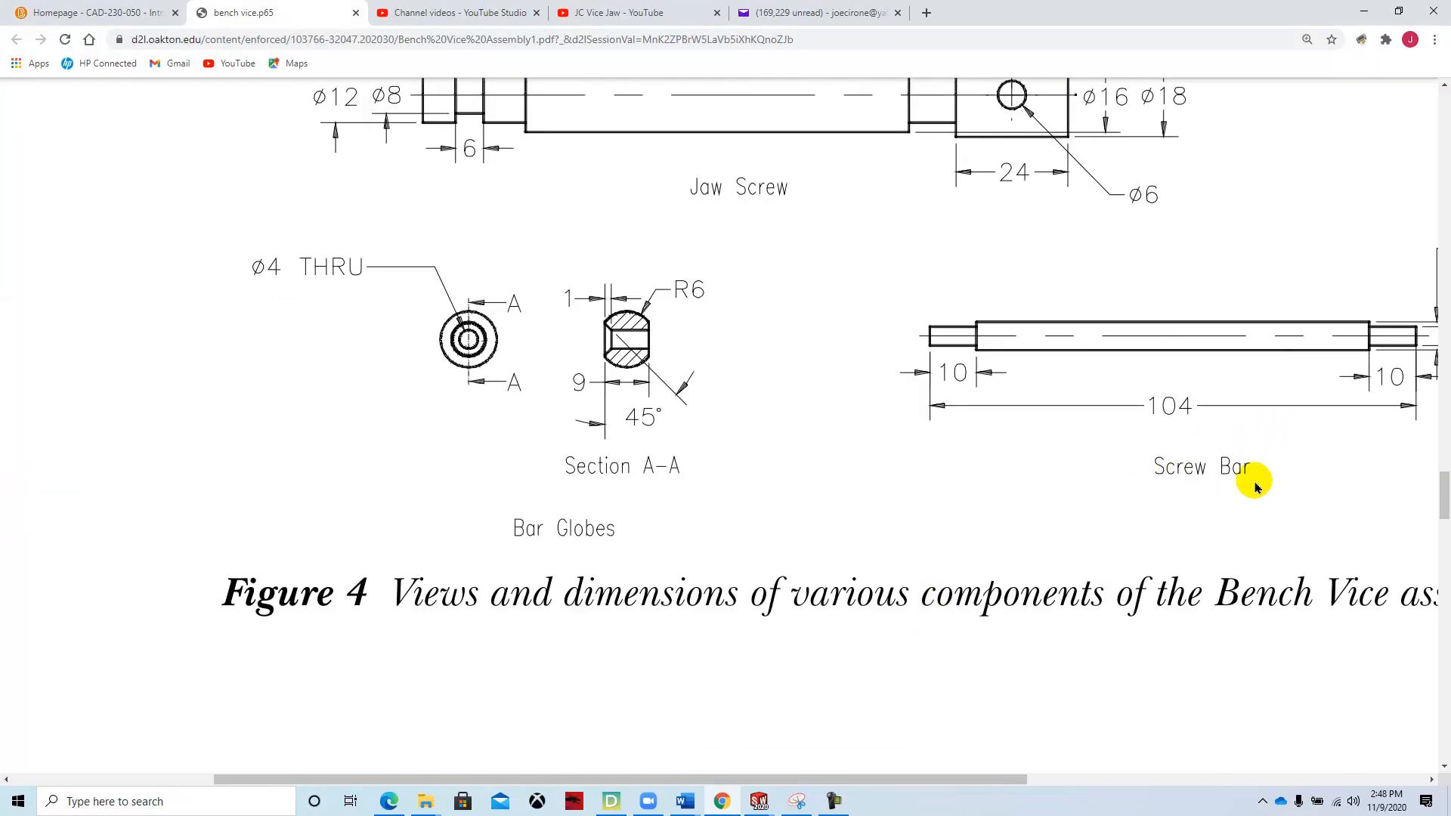
{"action": "left_click_drag", "start_coordinate": [852, 779], "coordinate": [992, 789]}
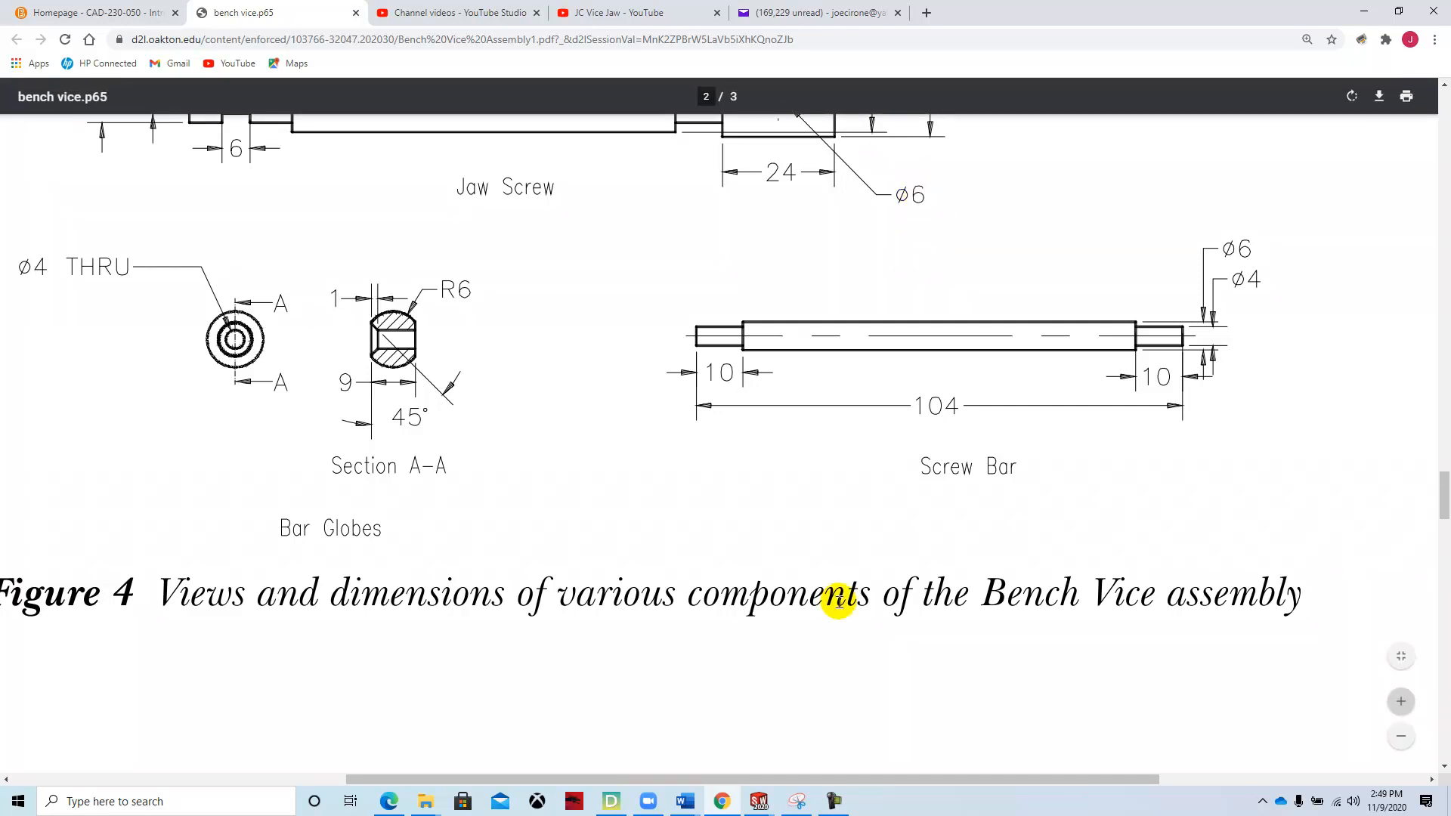
{"action": "mouse_move", "coordinate": [760, 807]}
{"action": "left_click", "coordinate": [1032, 738]}
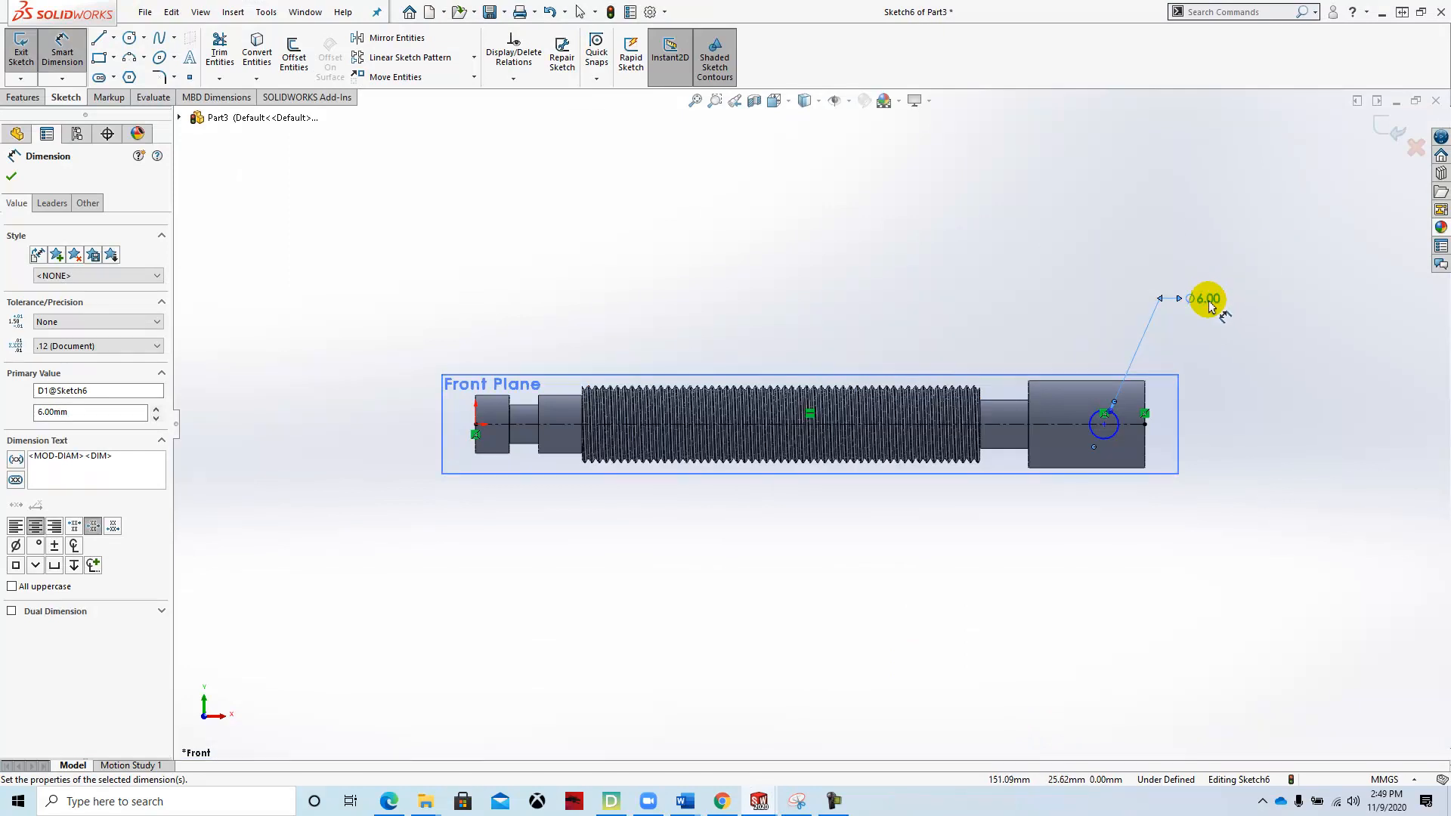
{"action": "key", "text": "Escape"}
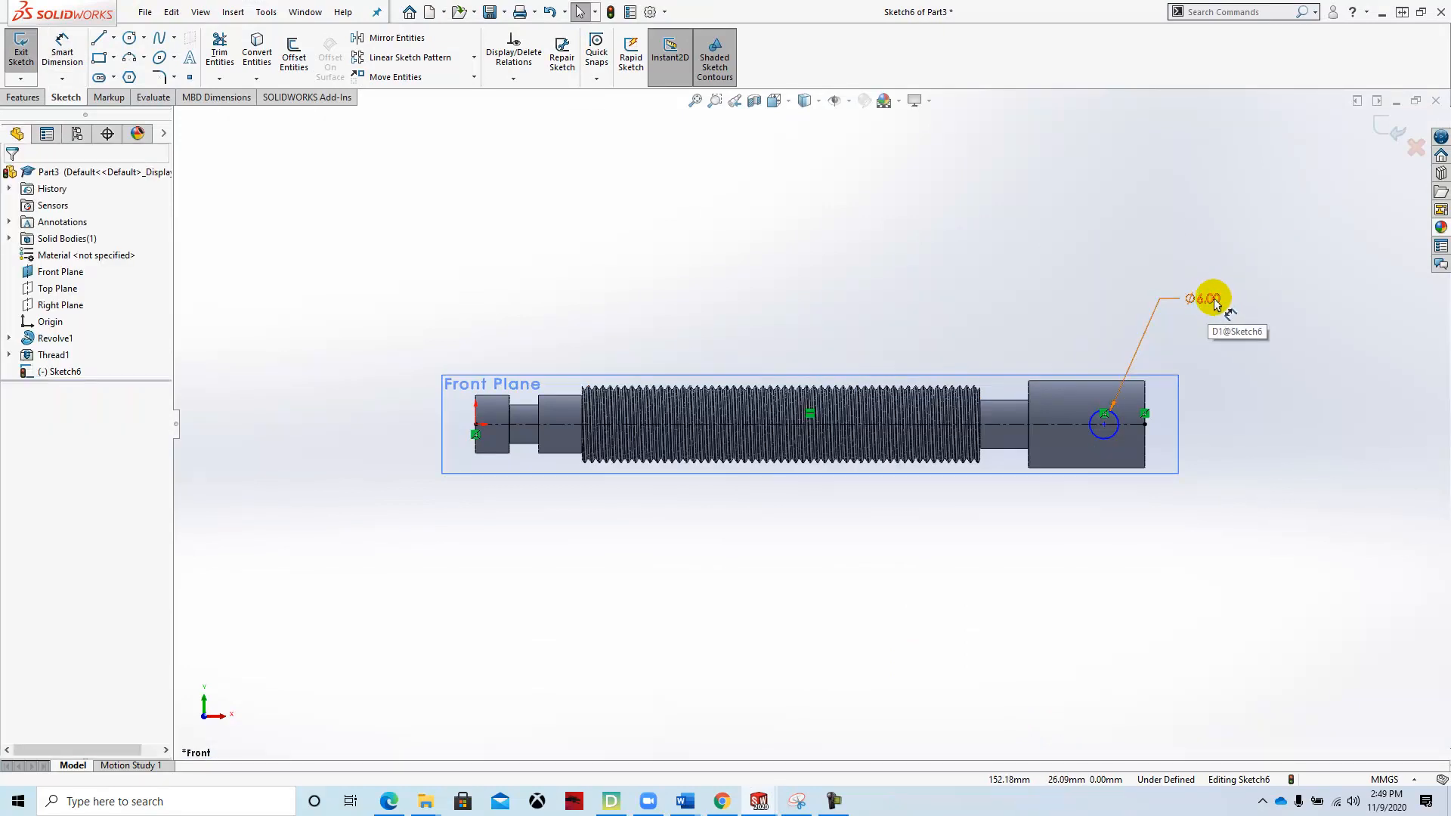
{"action": "left_click", "coordinate": [1212, 301]}
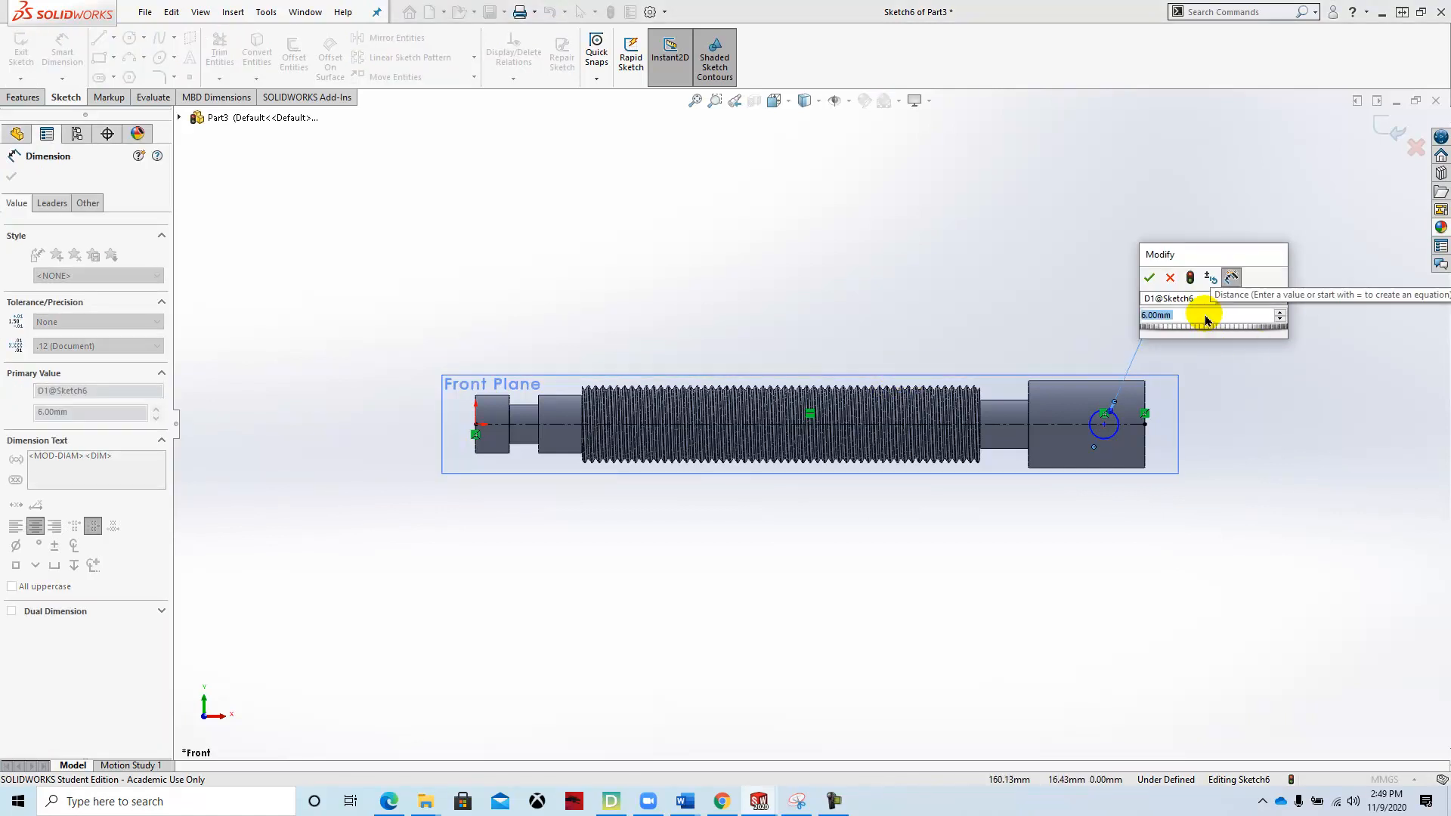
{"action": "type", "text": "6.01"}
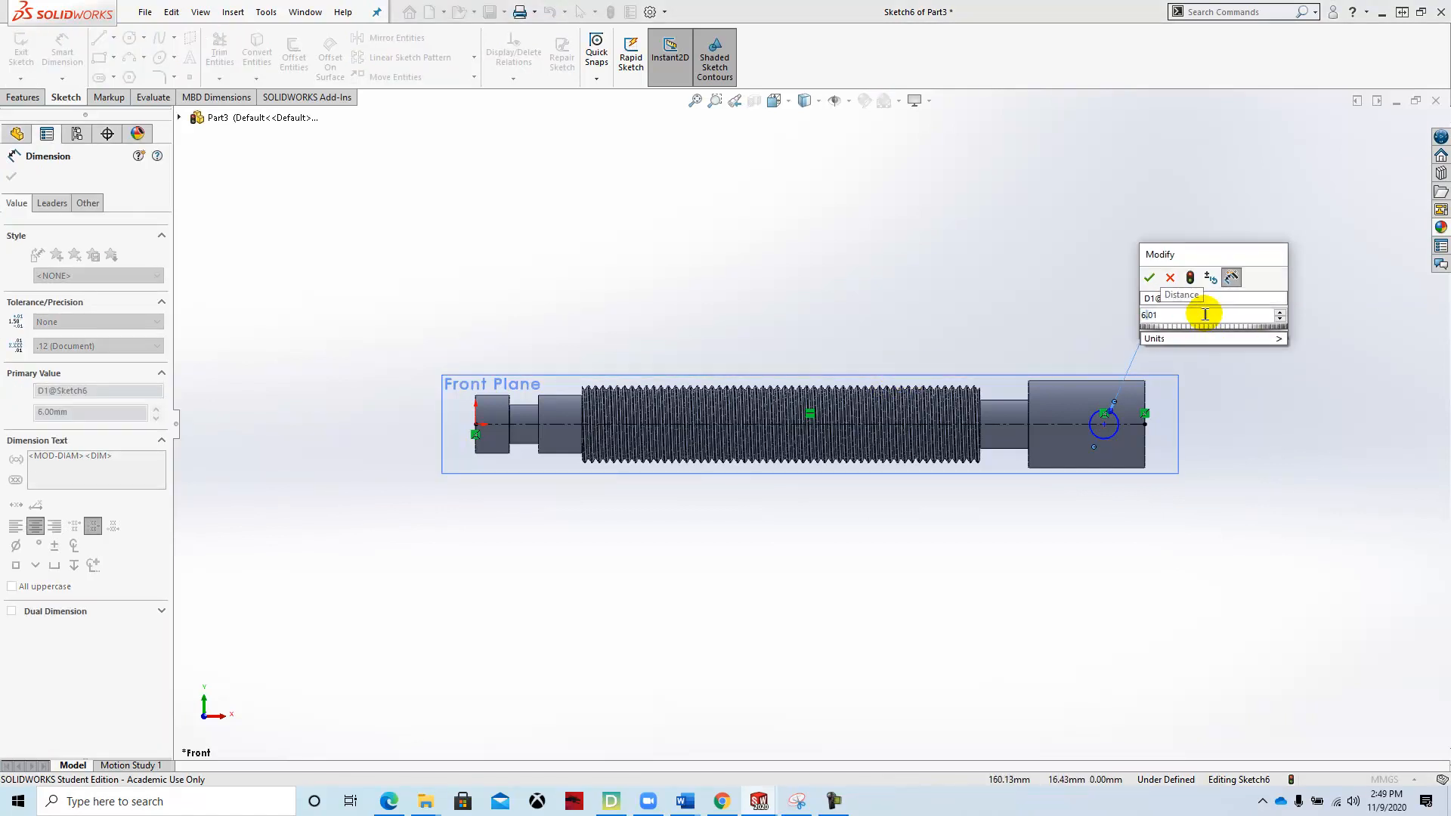
{"action": "key", "text": "Return"}
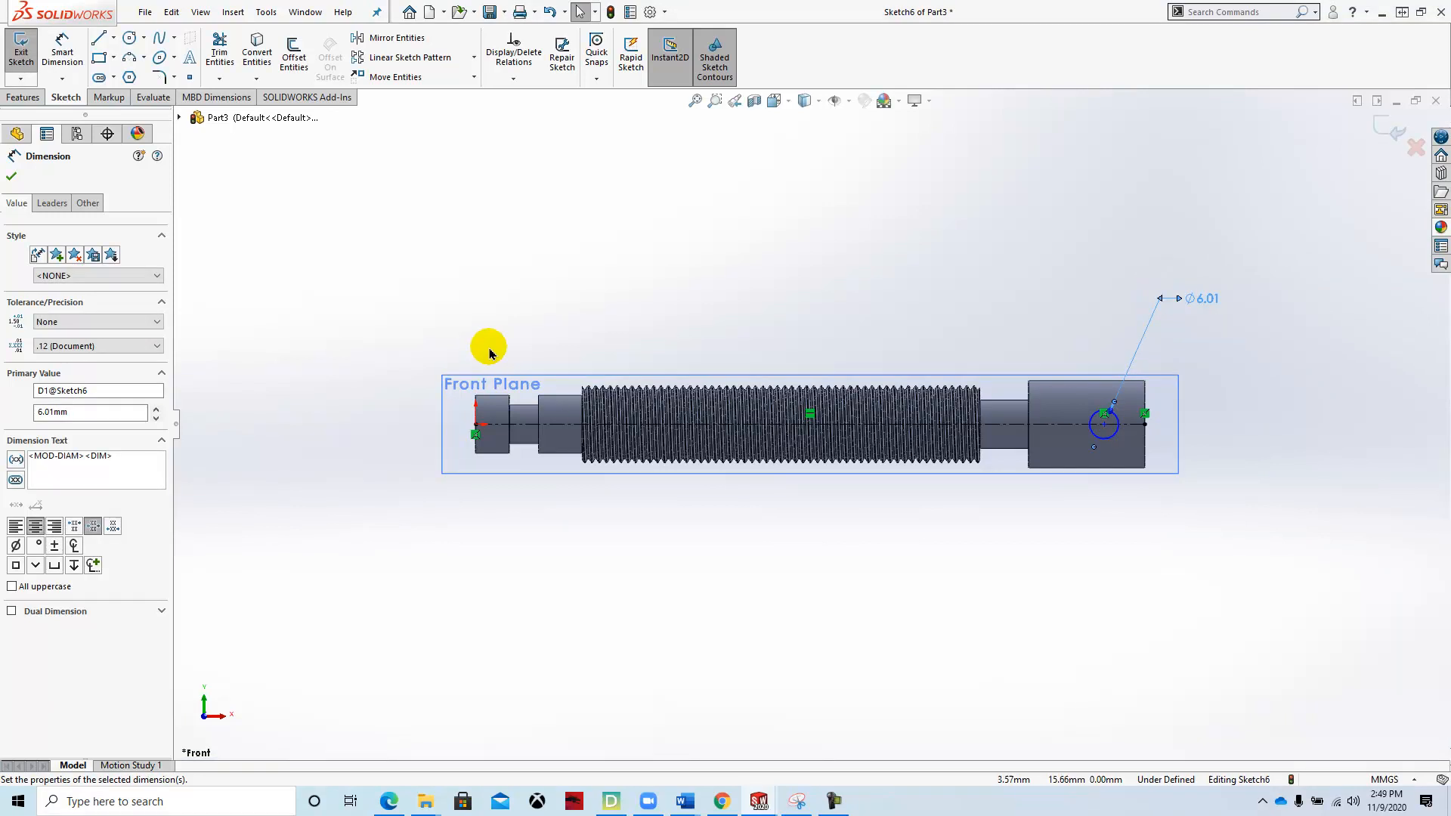
Dimension the distance from the circle's center to the large head's end edge and set it to 12 mm.
{"action": "left_click", "coordinate": [62, 53]}
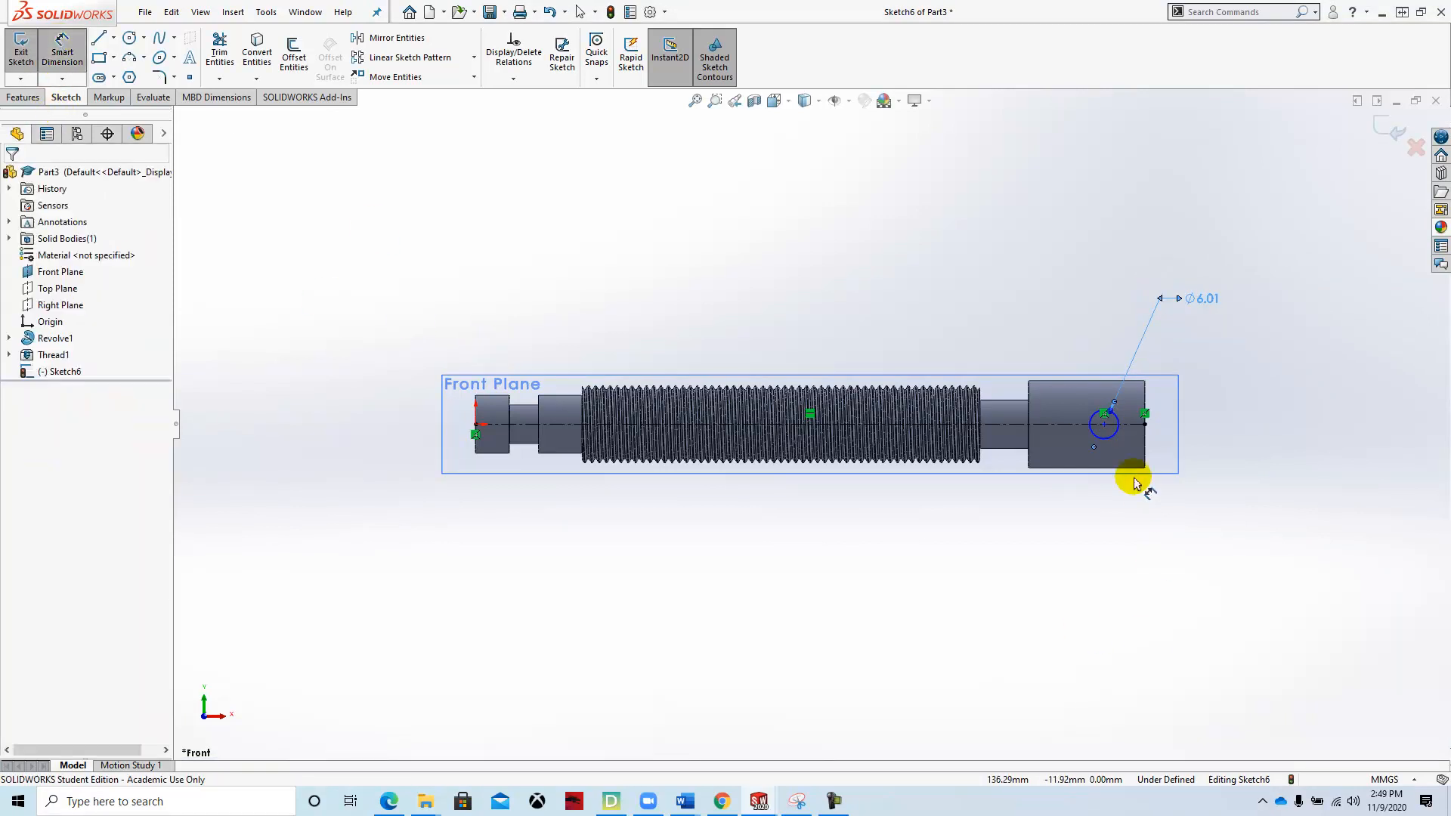
{"action": "left_click", "coordinate": [1104, 427]}
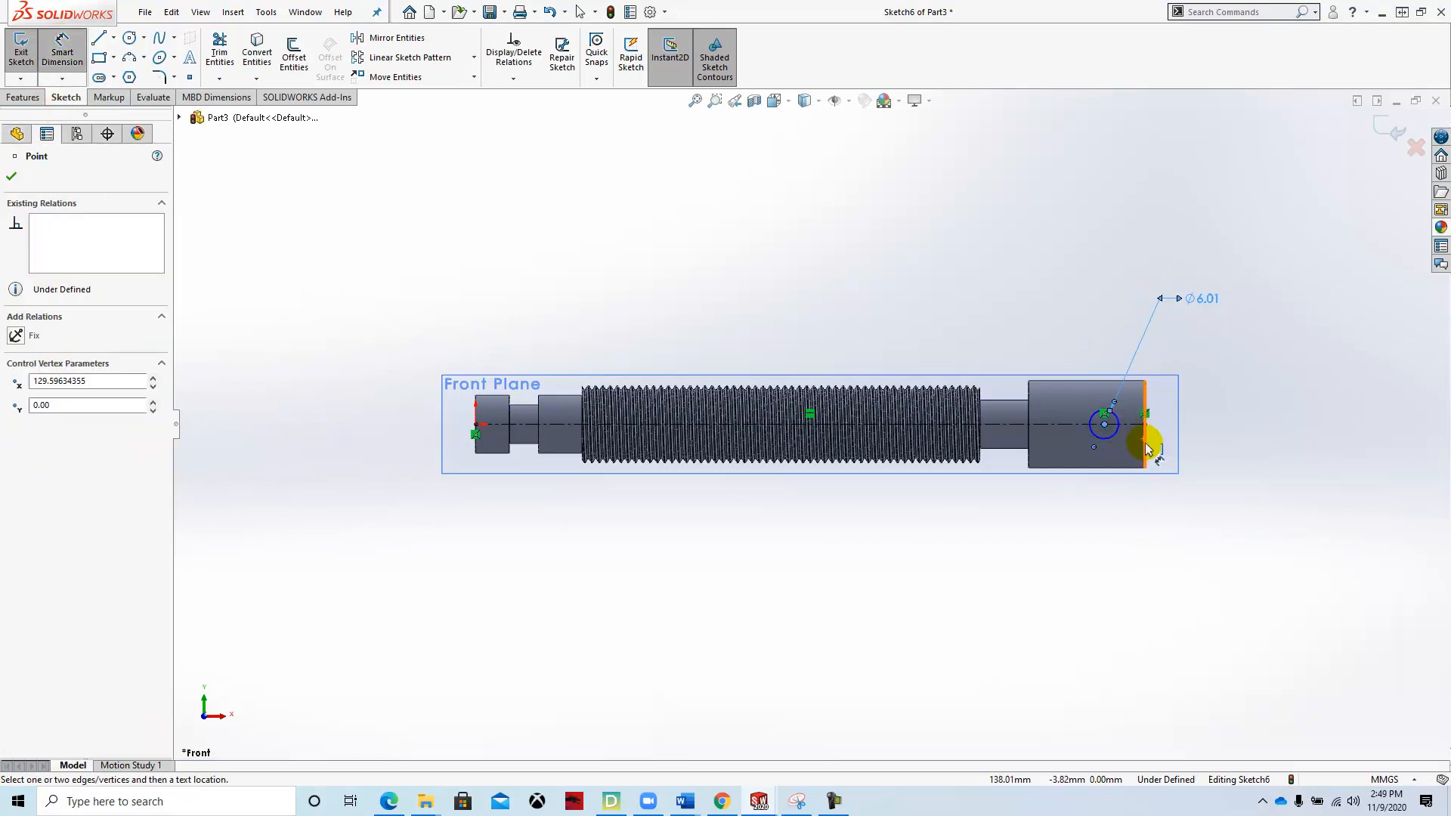
{"action": "left_click", "coordinate": [1144, 444]}
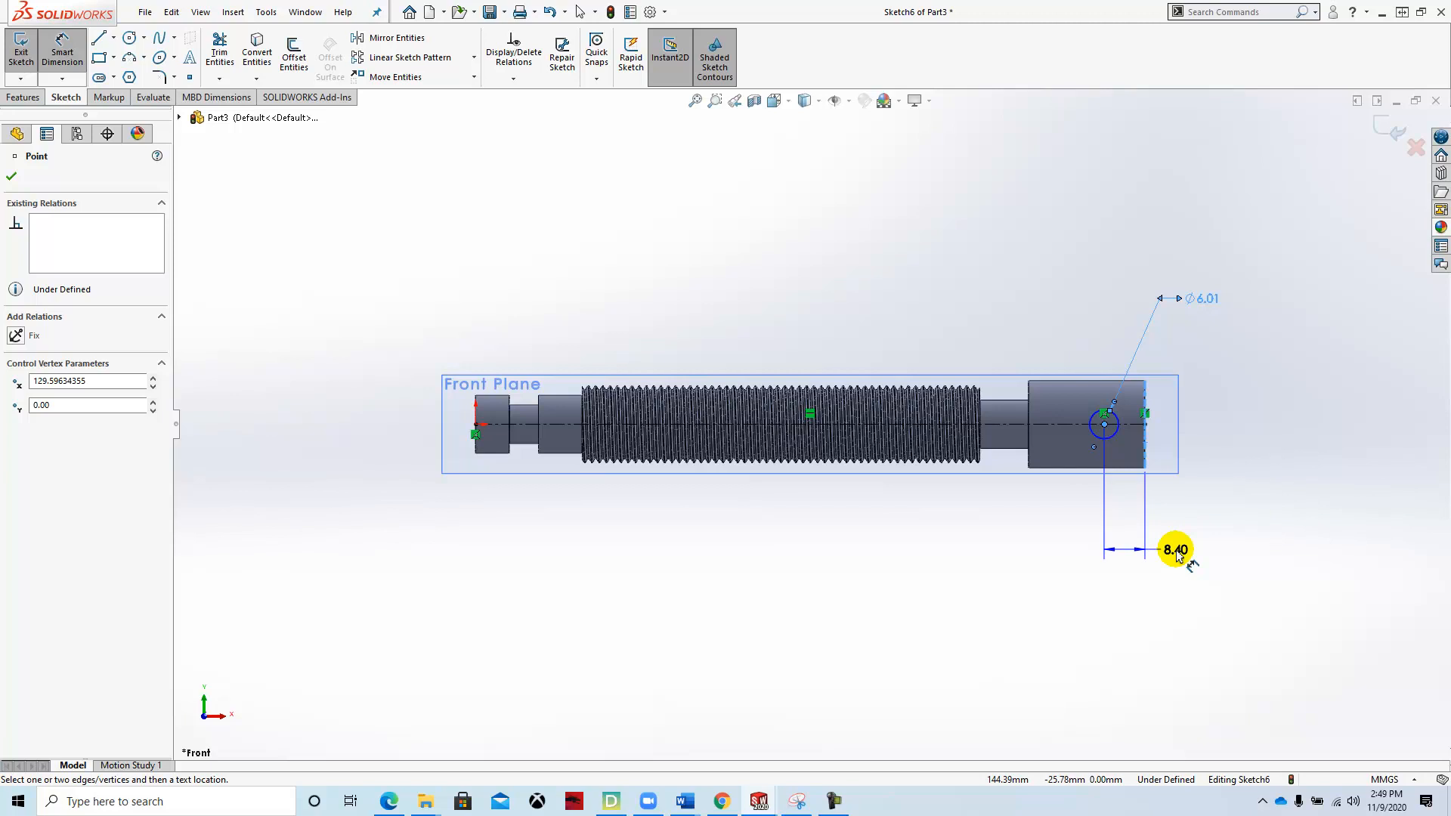
{"action": "left_click", "coordinate": [1189, 557]}
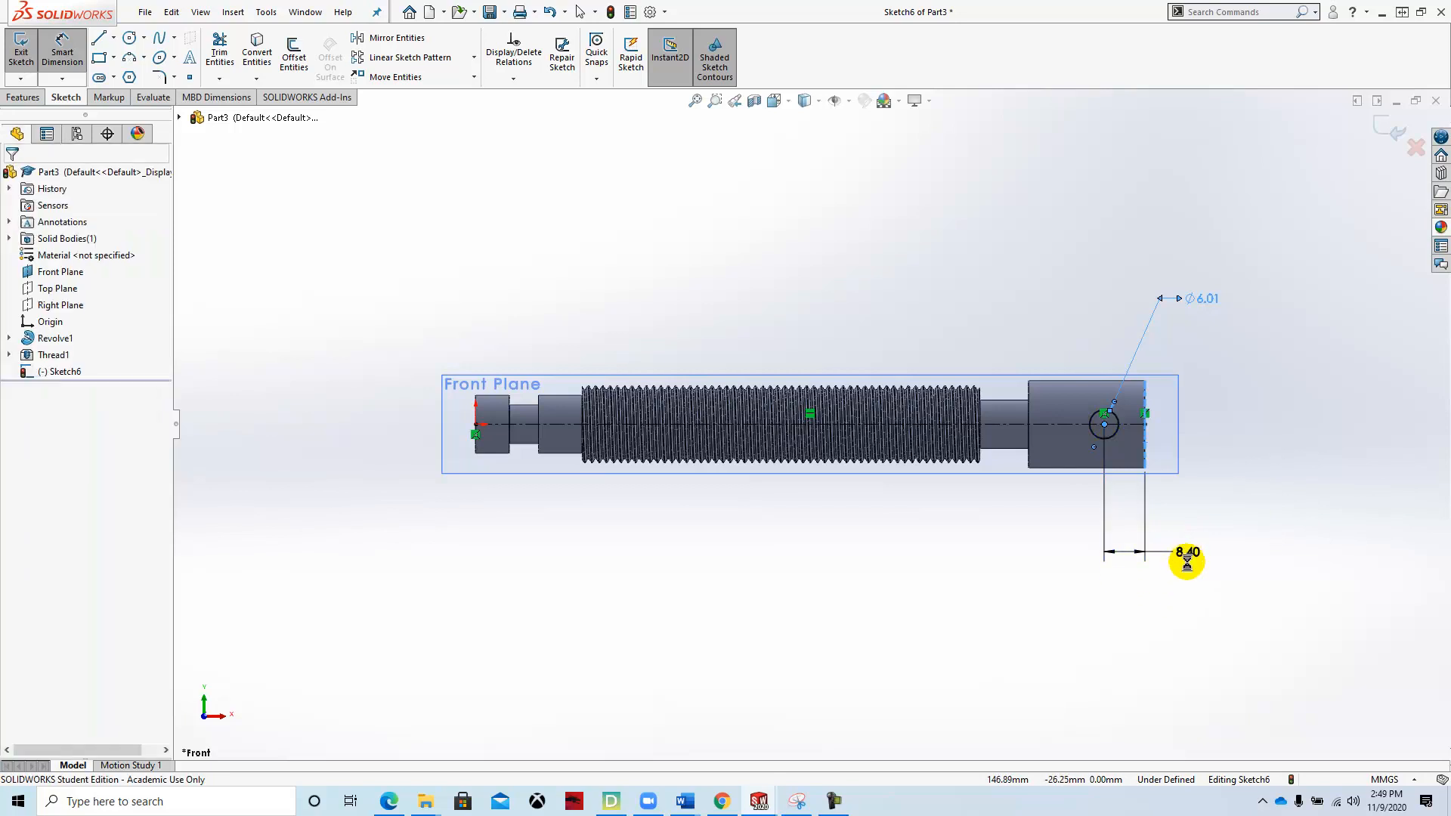
{"action": "type", "text": "1"}
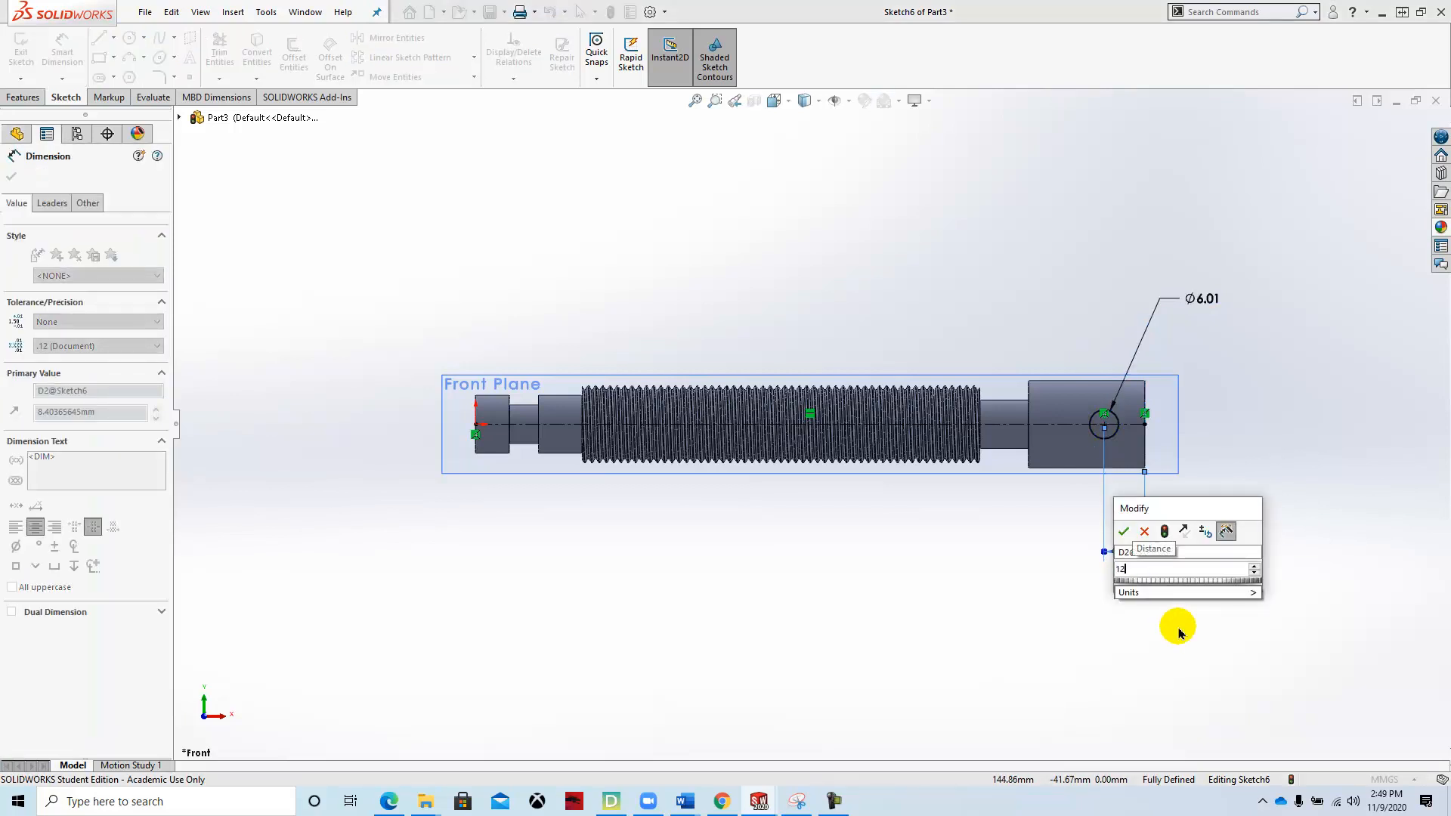
{"action": "type", "text": "2"}
{"action": "key", "text": "Return"}
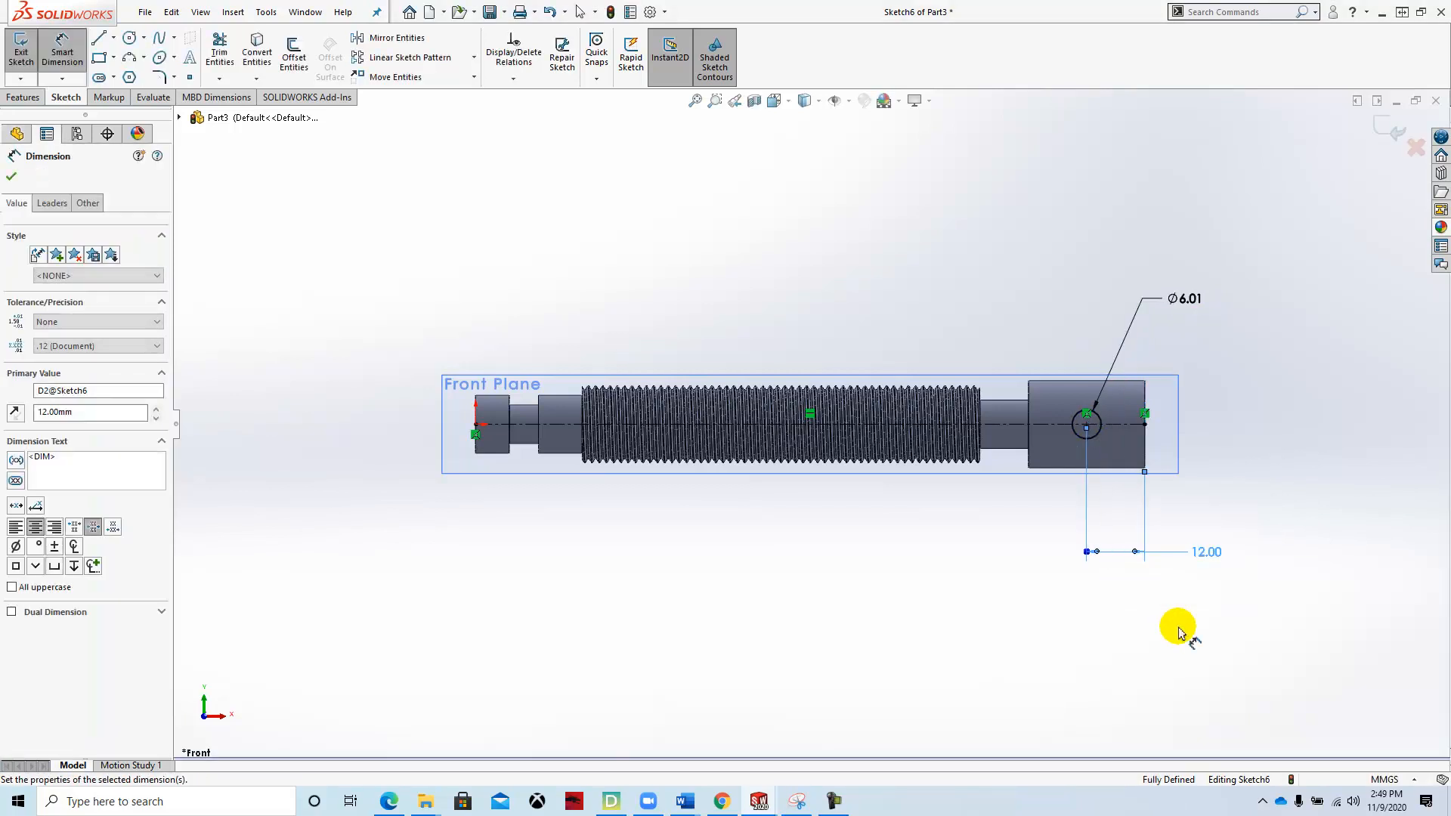
{"action": "left_click", "coordinate": [12, 177]}
Create an Extruded Cut from the circle with the Mid Plane end condition, increasing the depth so it passes through both sides of the head.
{"action": "left_click", "coordinate": [17, 100]}
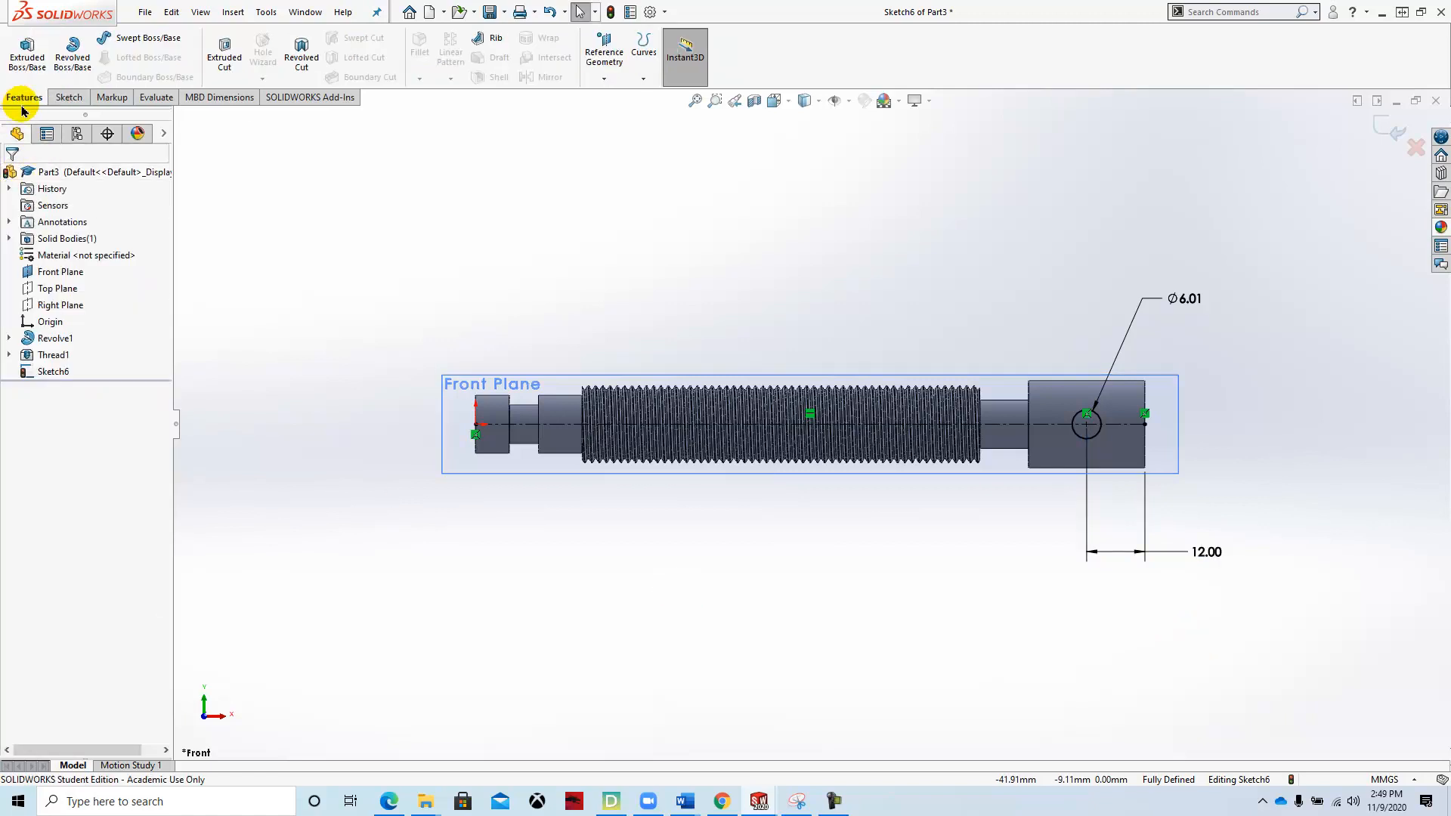
{"action": "left_click", "coordinate": [224, 53]}
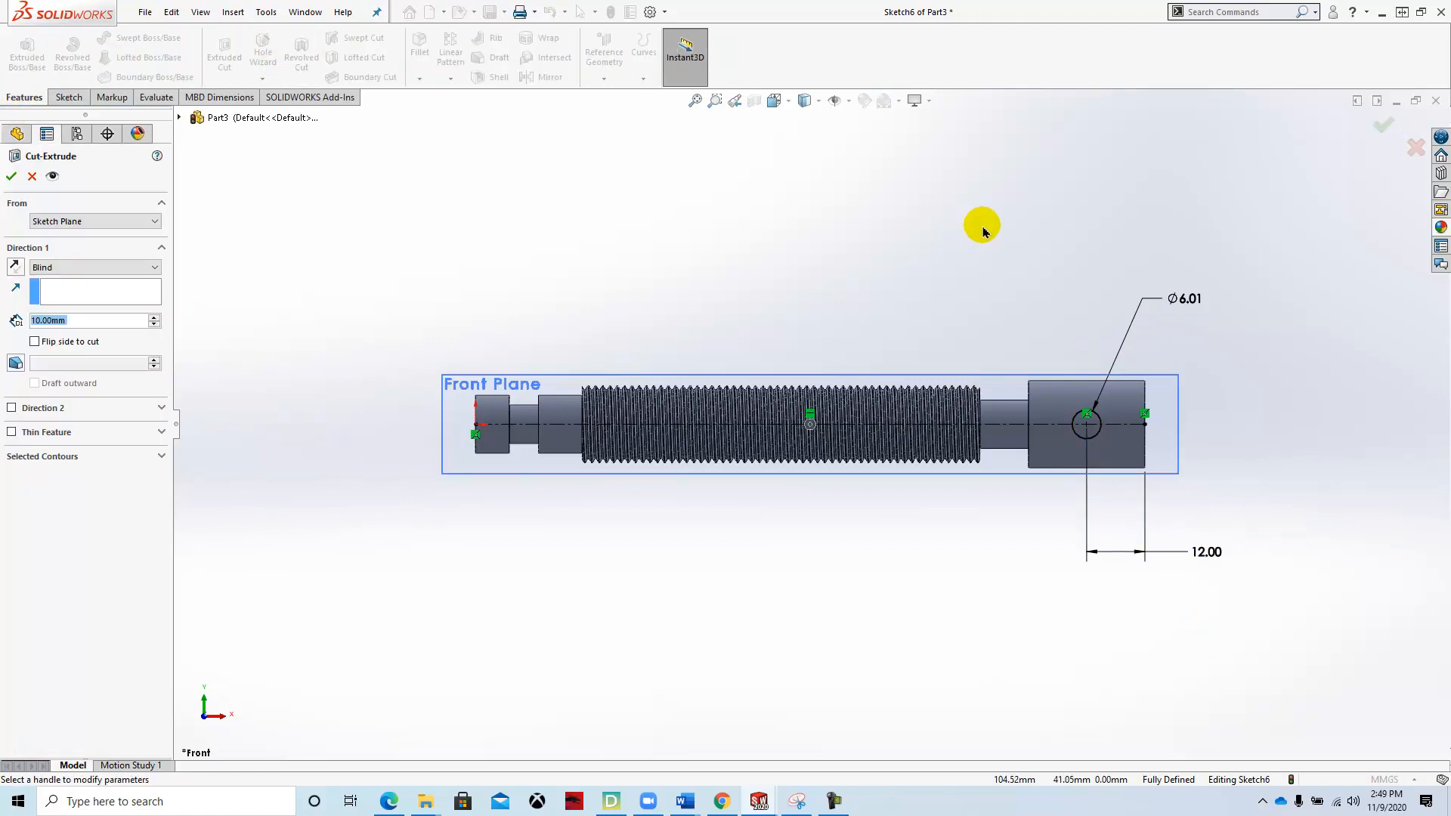
{"action": "middle_click_drag", "start_coordinate": [994, 250], "coordinate": [908, 387]}
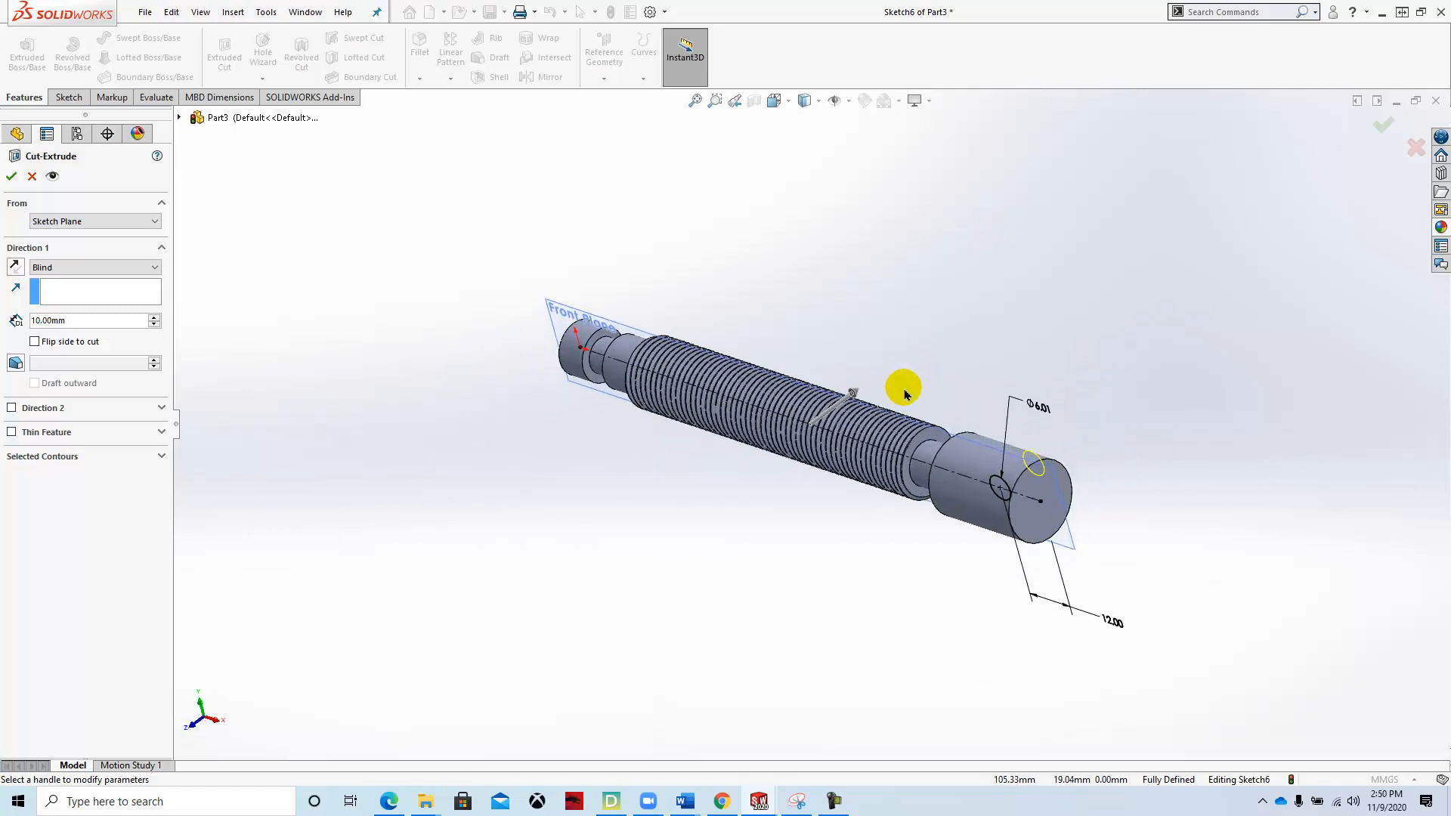
{"action": "left_click", "coordinate": [102, 266]}
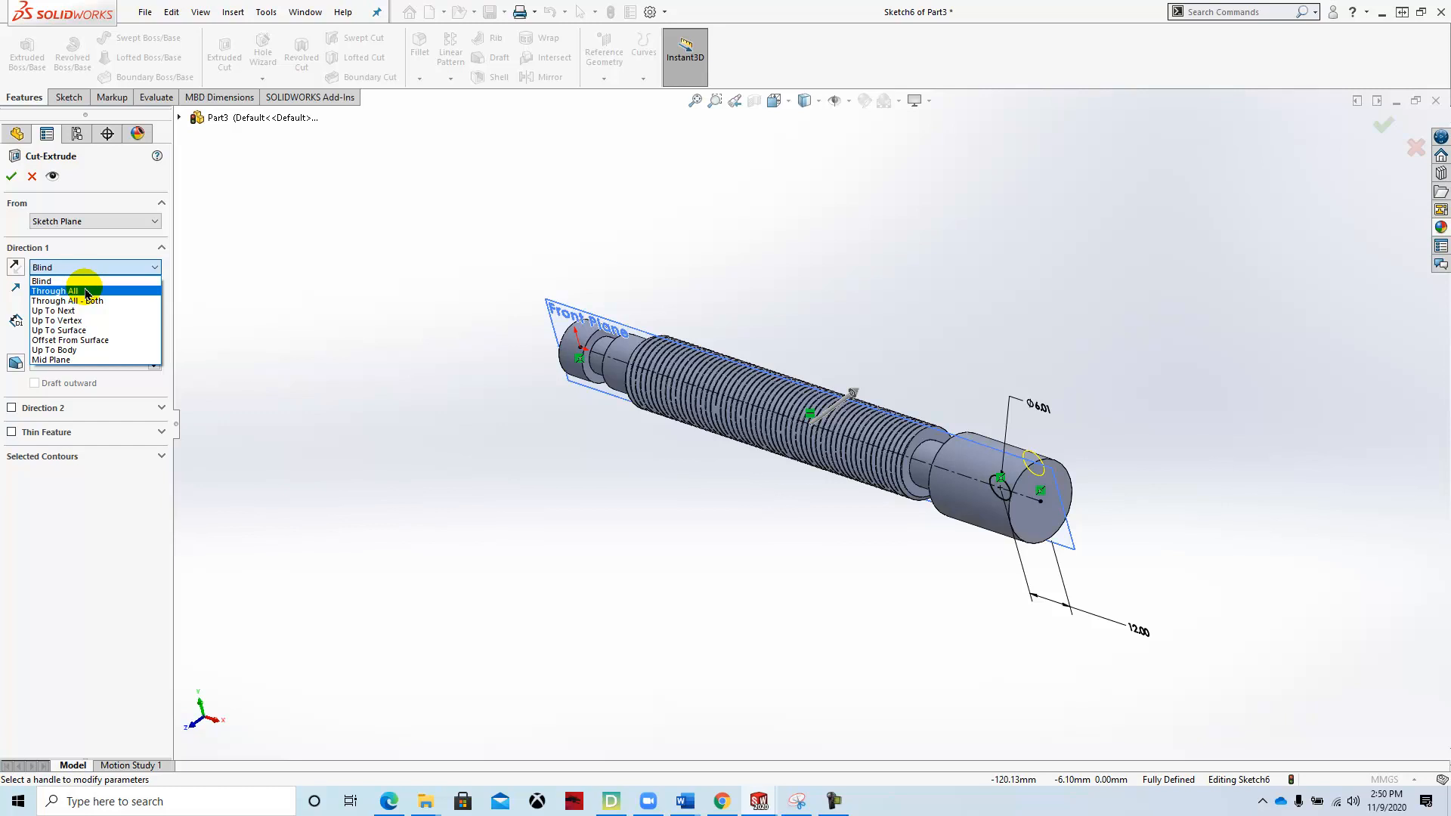
{"action": "left_click", "coordinate": [69, 361]}
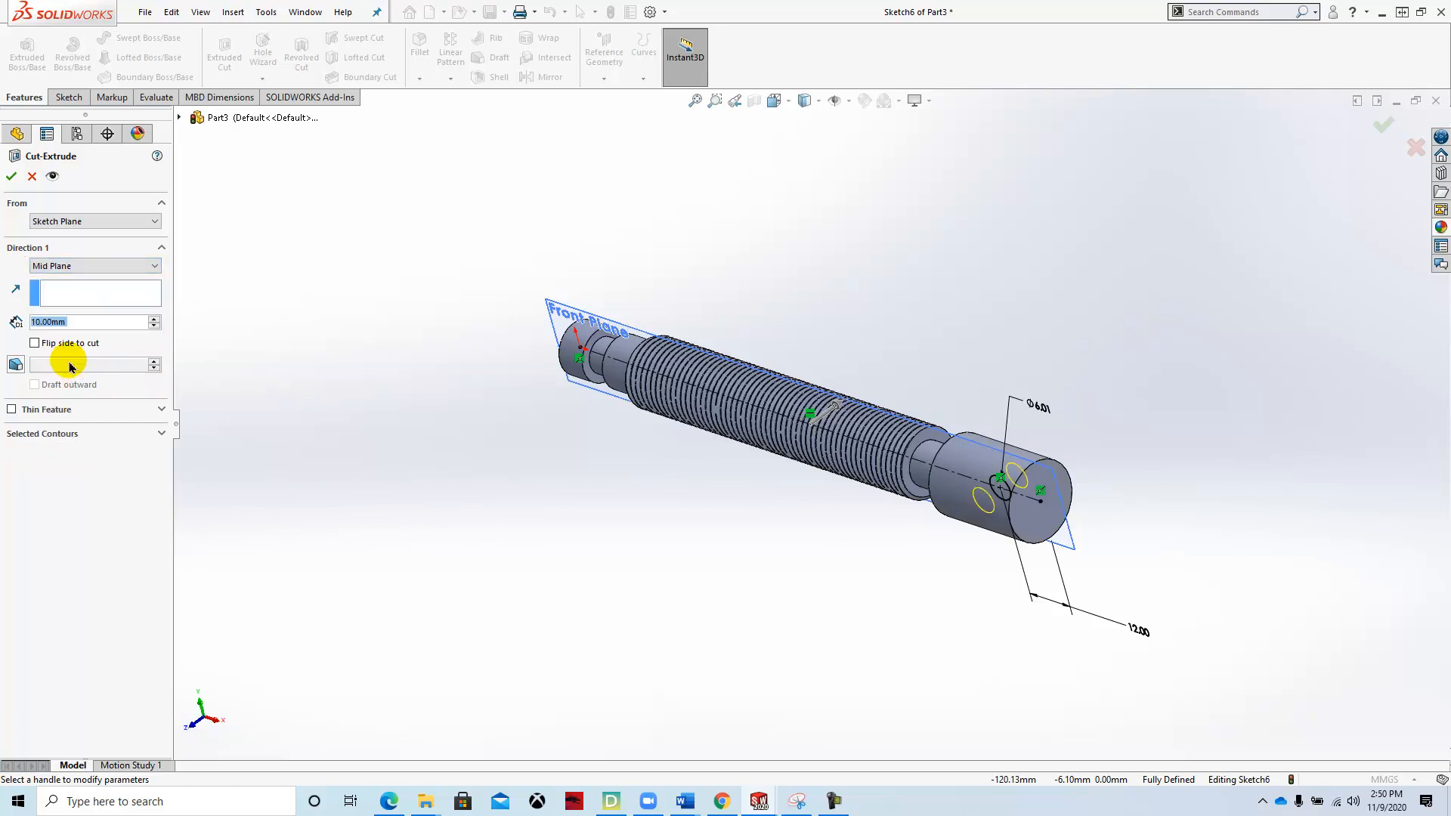
{"action": "left_click", "coordinate": [155, 320]}
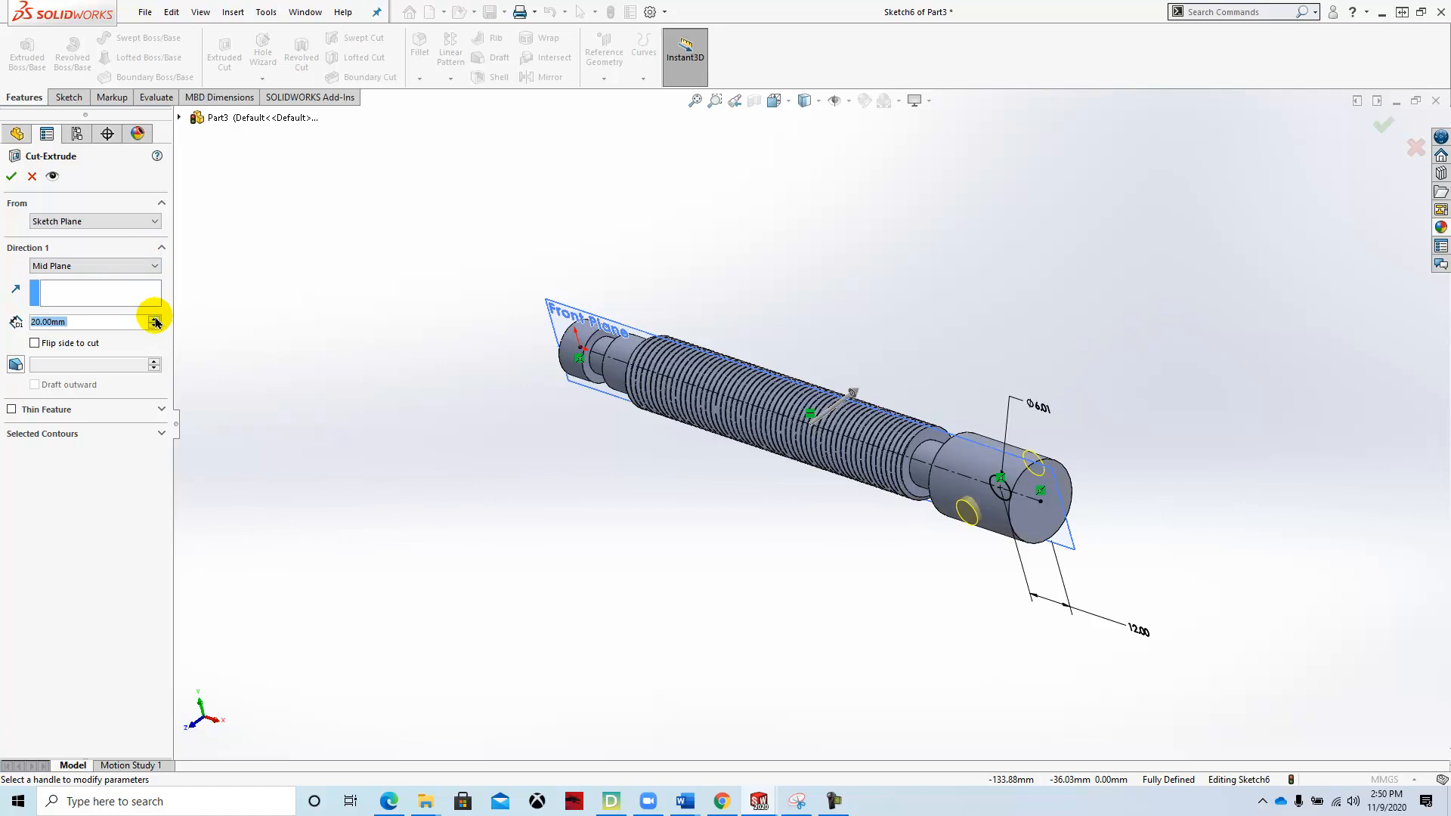
{"action": "left_click", "coordinate": [155, 320]}
{"action": "left_click", "coordinate": [155, 320]}
{"action": "middle_click_drag", "start_coordinate": [443, 408], "coordinate": [363, 365]}
{"action": "left_click", "coordinate": [12, 177]}
{"action": "middle_click_drag", "start_coordinate": [340, 363], "coordinate": [400, 285]}
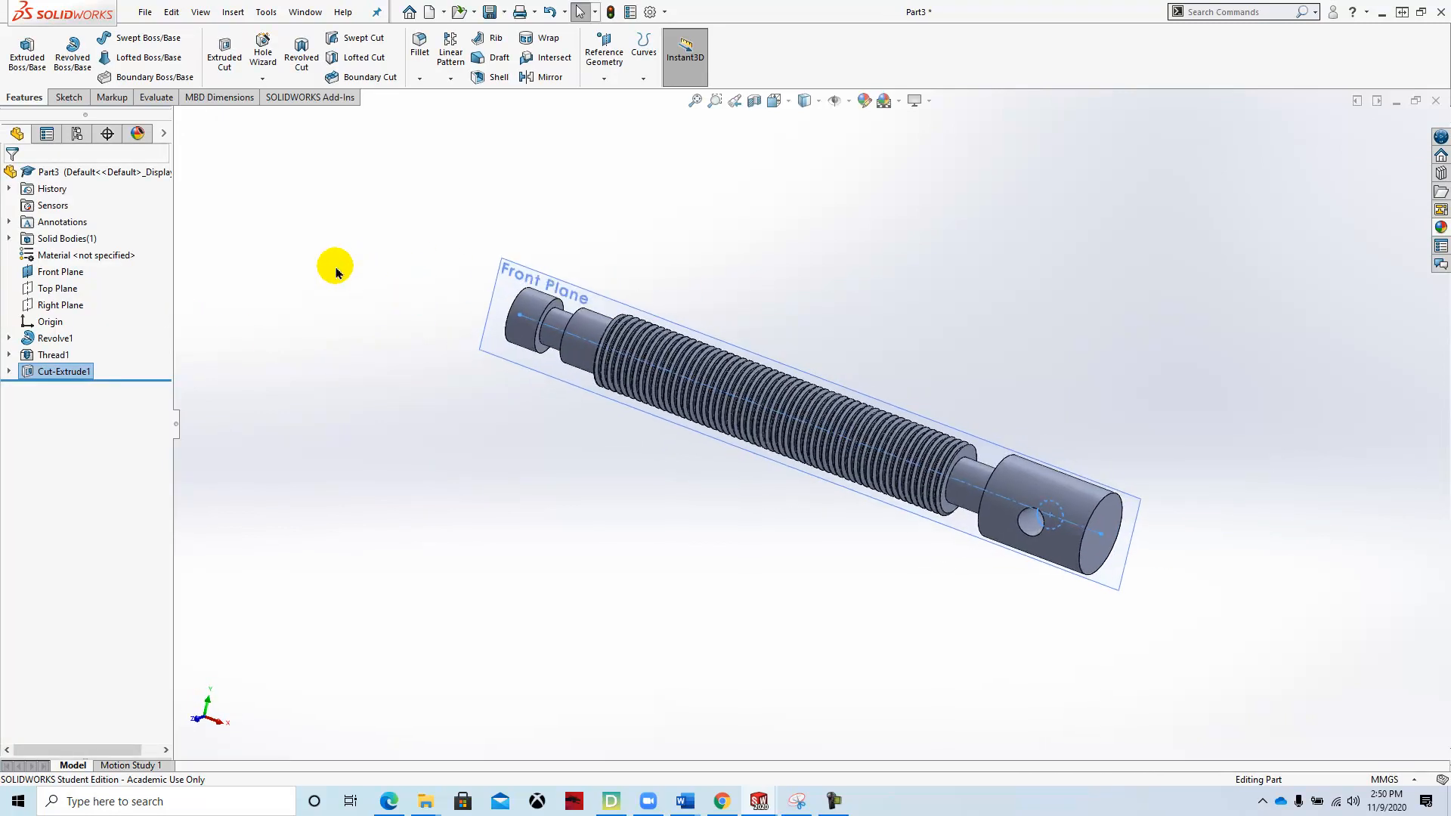
Save the part as JC-Jack Screw in the Bench Vice Assembly folder.
{"action": "left_click", "coordinate": [144, 13]}
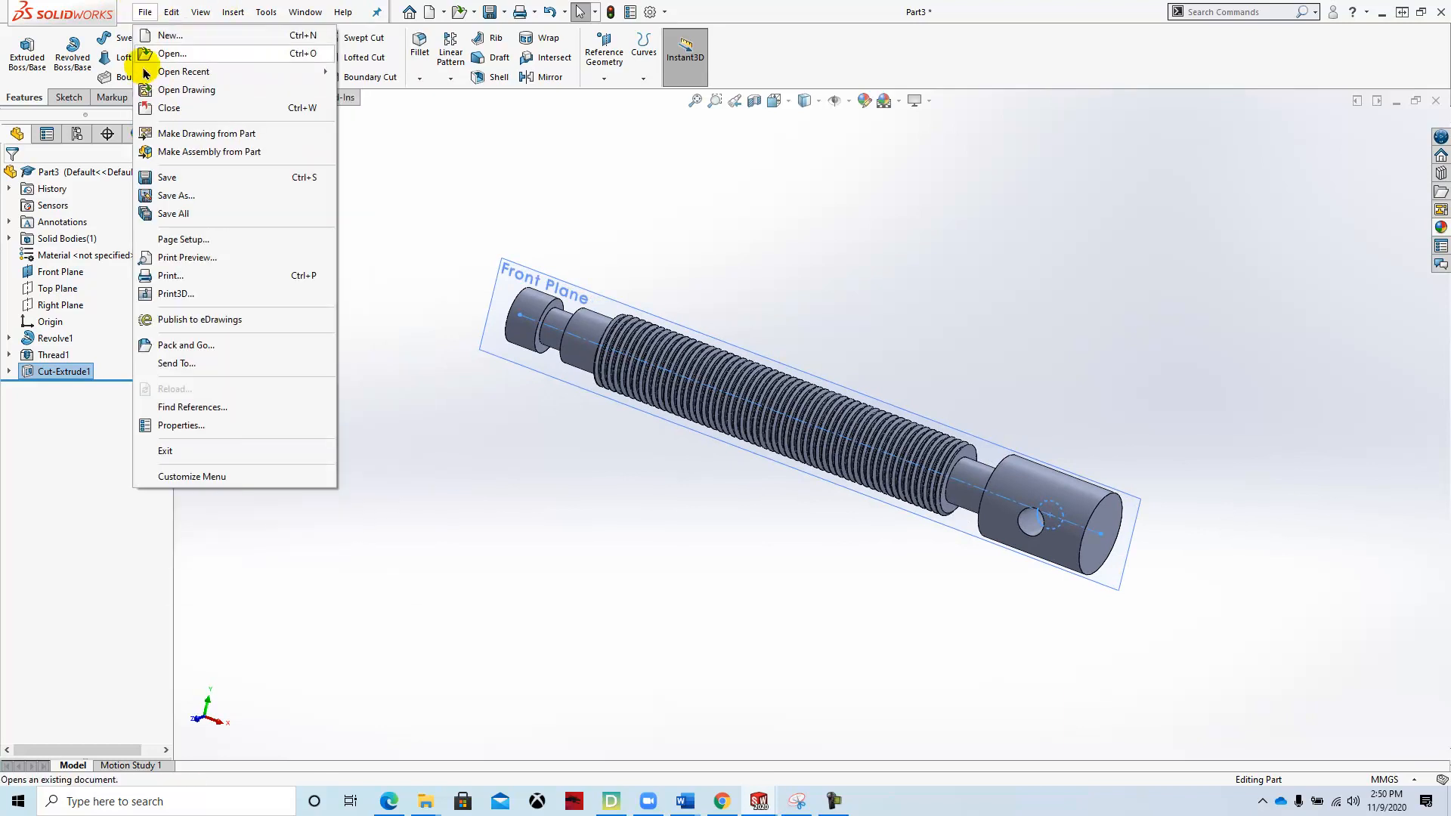
{"action": "left_click", "coordinate": [181, 194]}
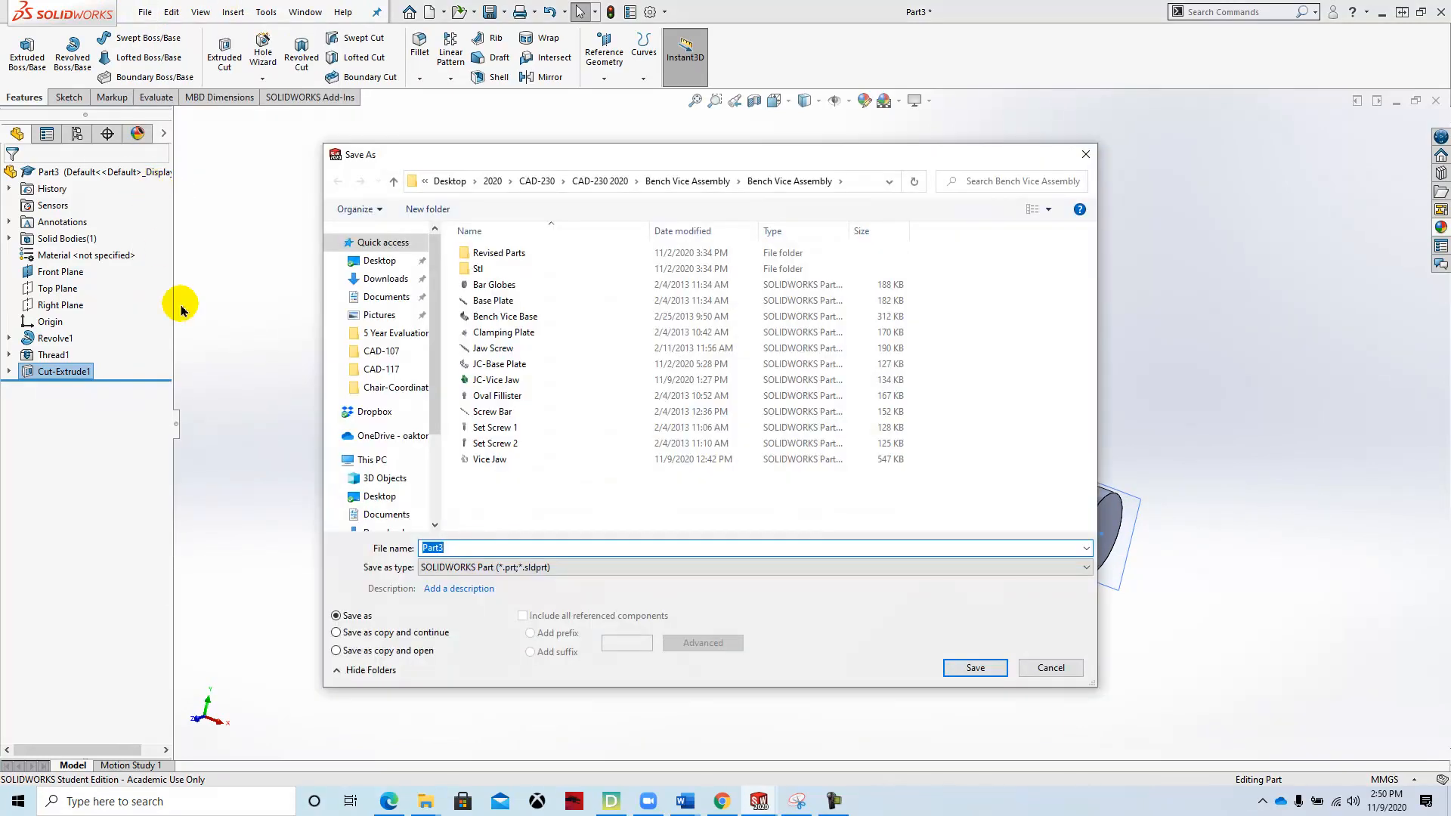
{"action": "type", "text": "JC"}
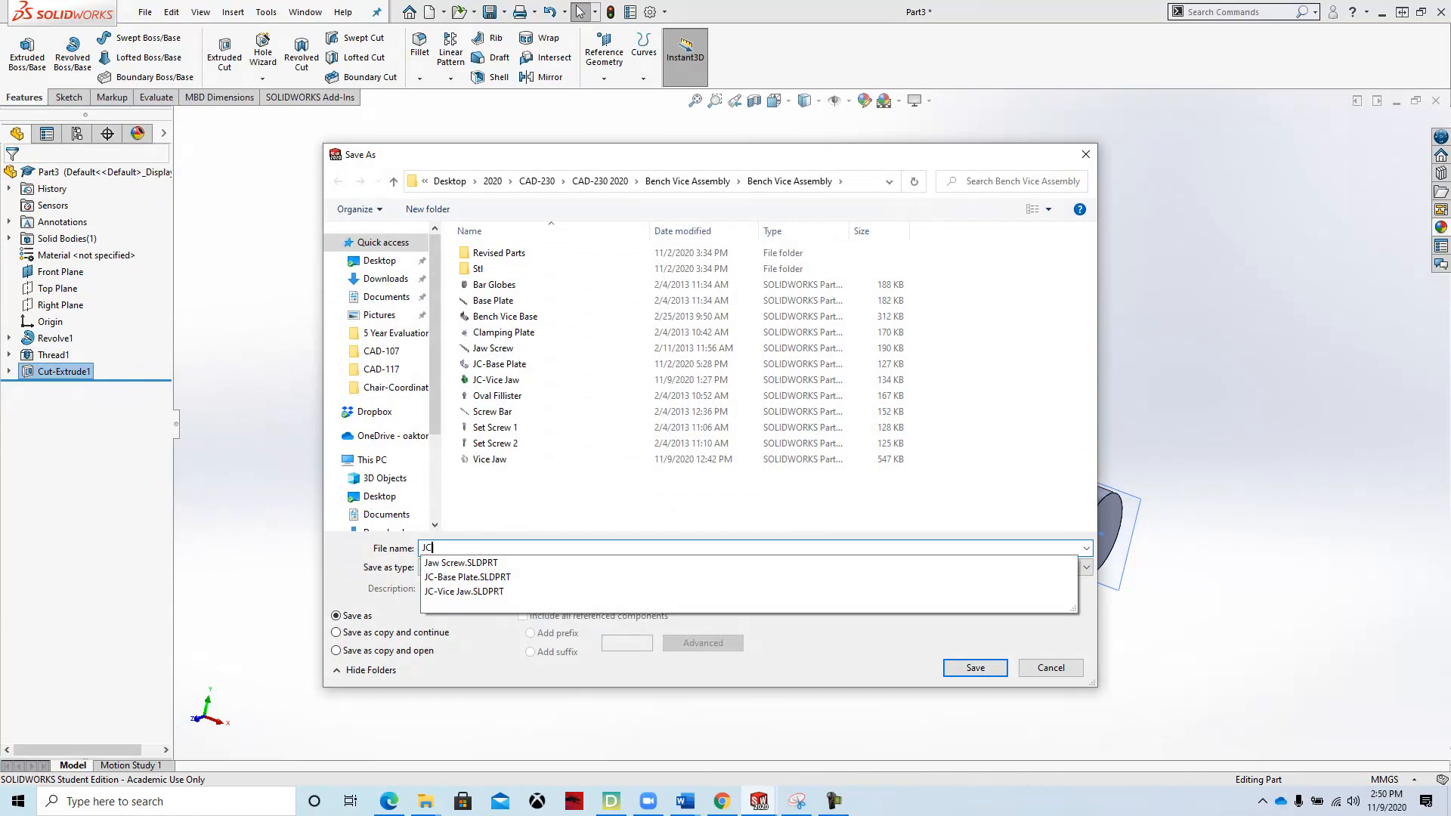
{"action": "type", "text": "-Jack Screw"}
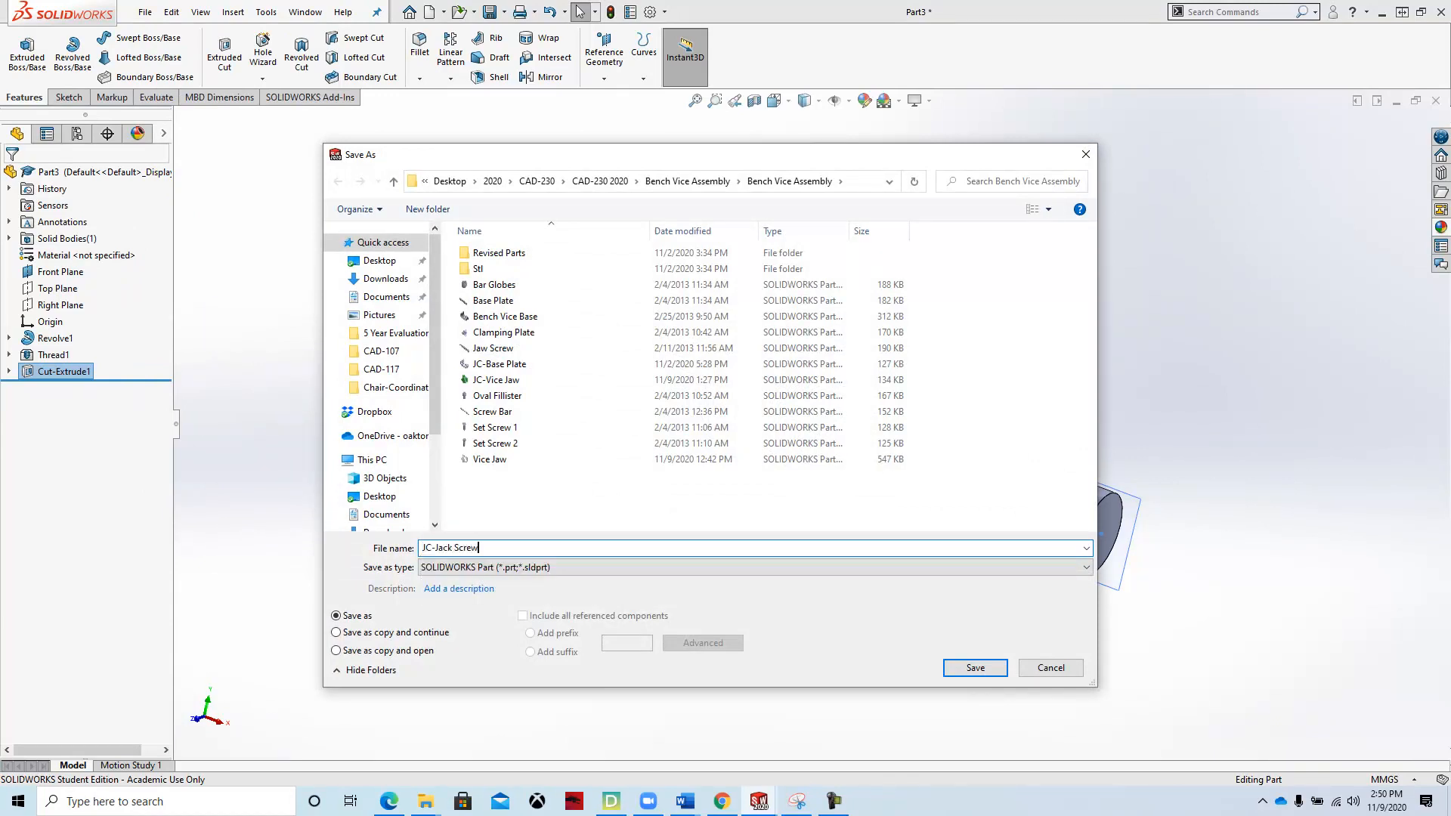
{"action": "left_click", "coordinate": [961, 666]}
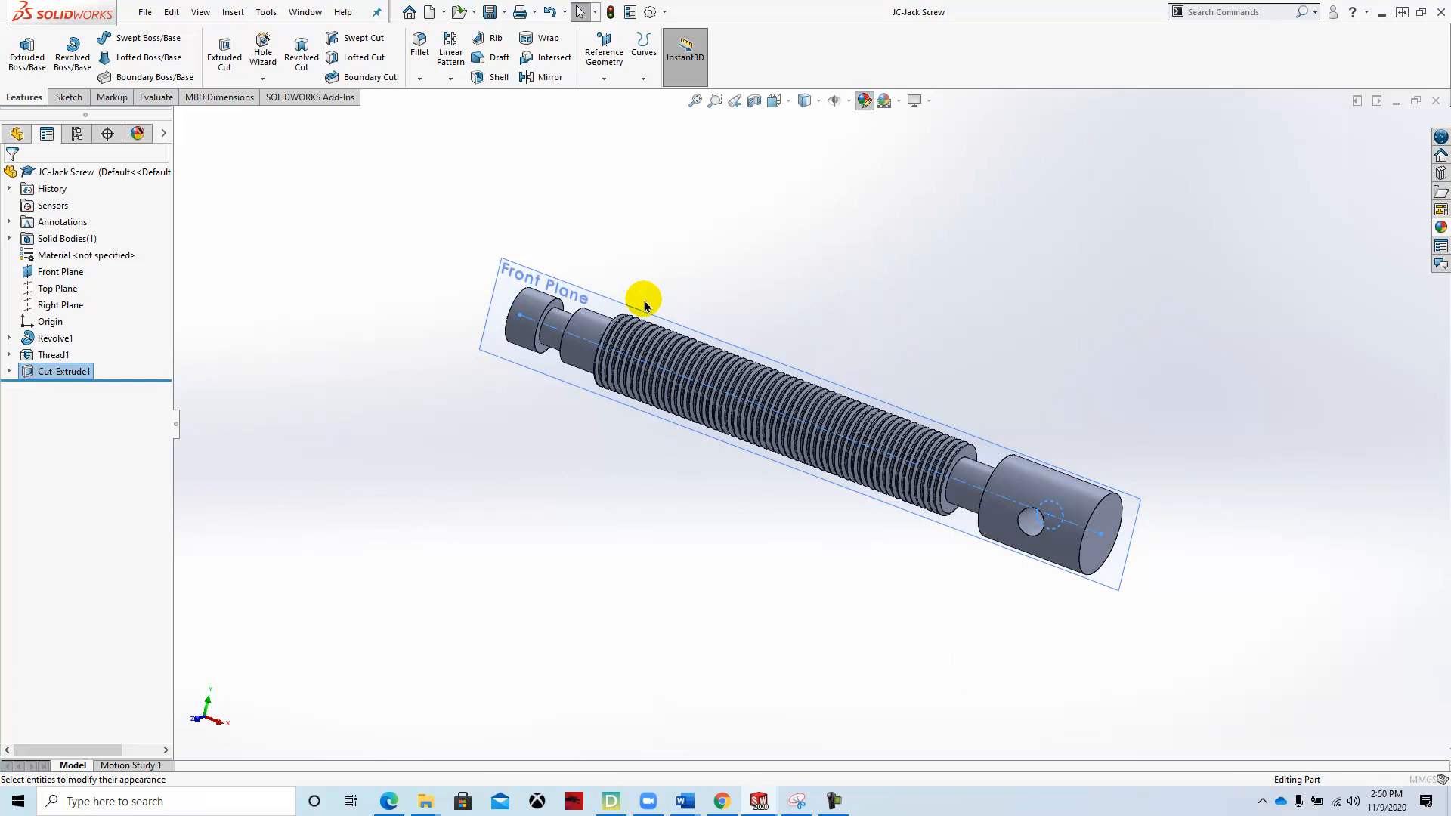
Apply a pink color (RGB 255, 128, 255) to the whole part instead of only the cut, and save the part.
{"action": "right_click", "coordinate": [99, 307]}
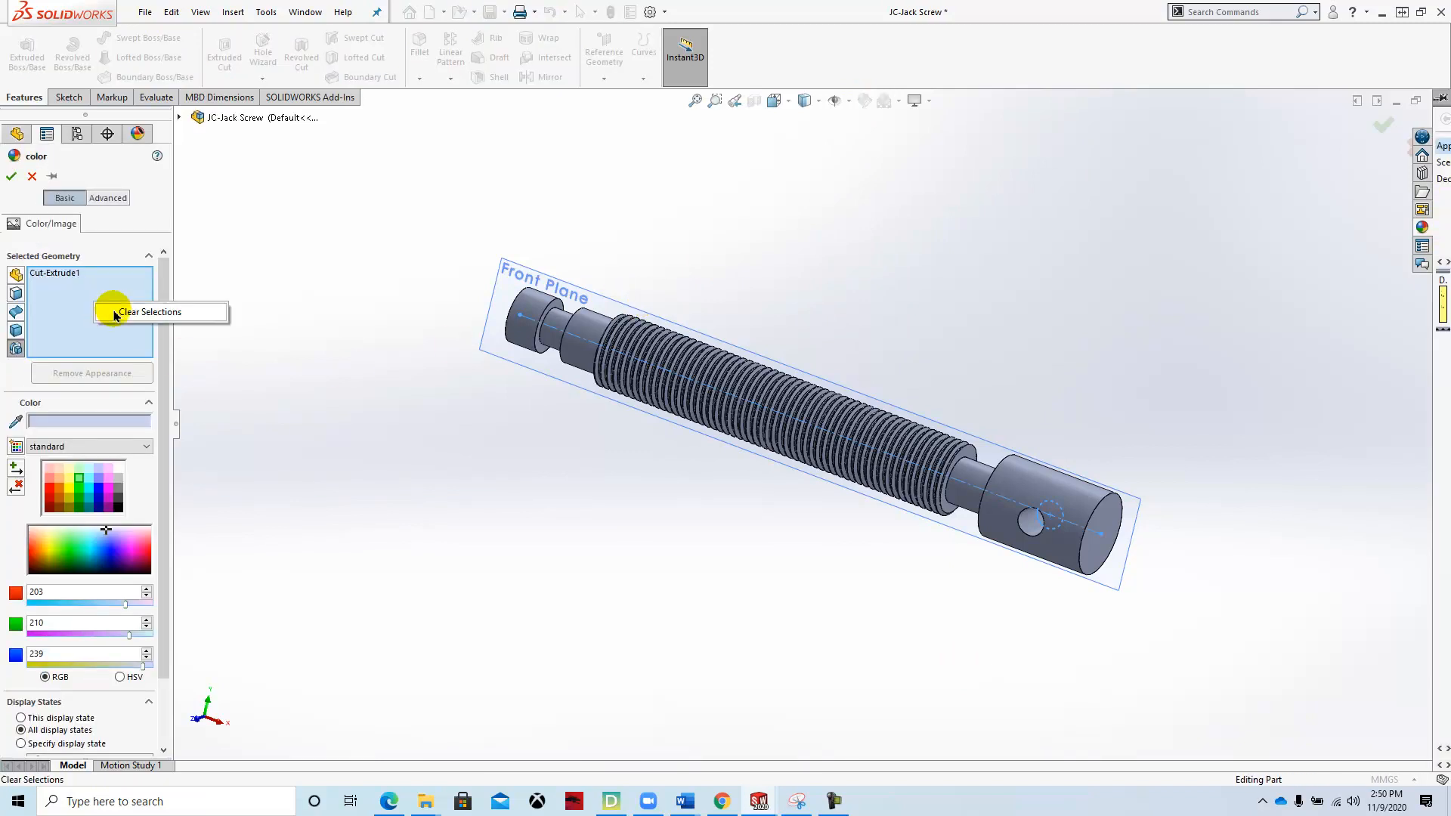
{"action": "left_click", "coordinate": [117, 311]}
{"action": "left_click", "coordinate": [255, 119]}
{"action": "left_click", "coordinate": [109, 484]}
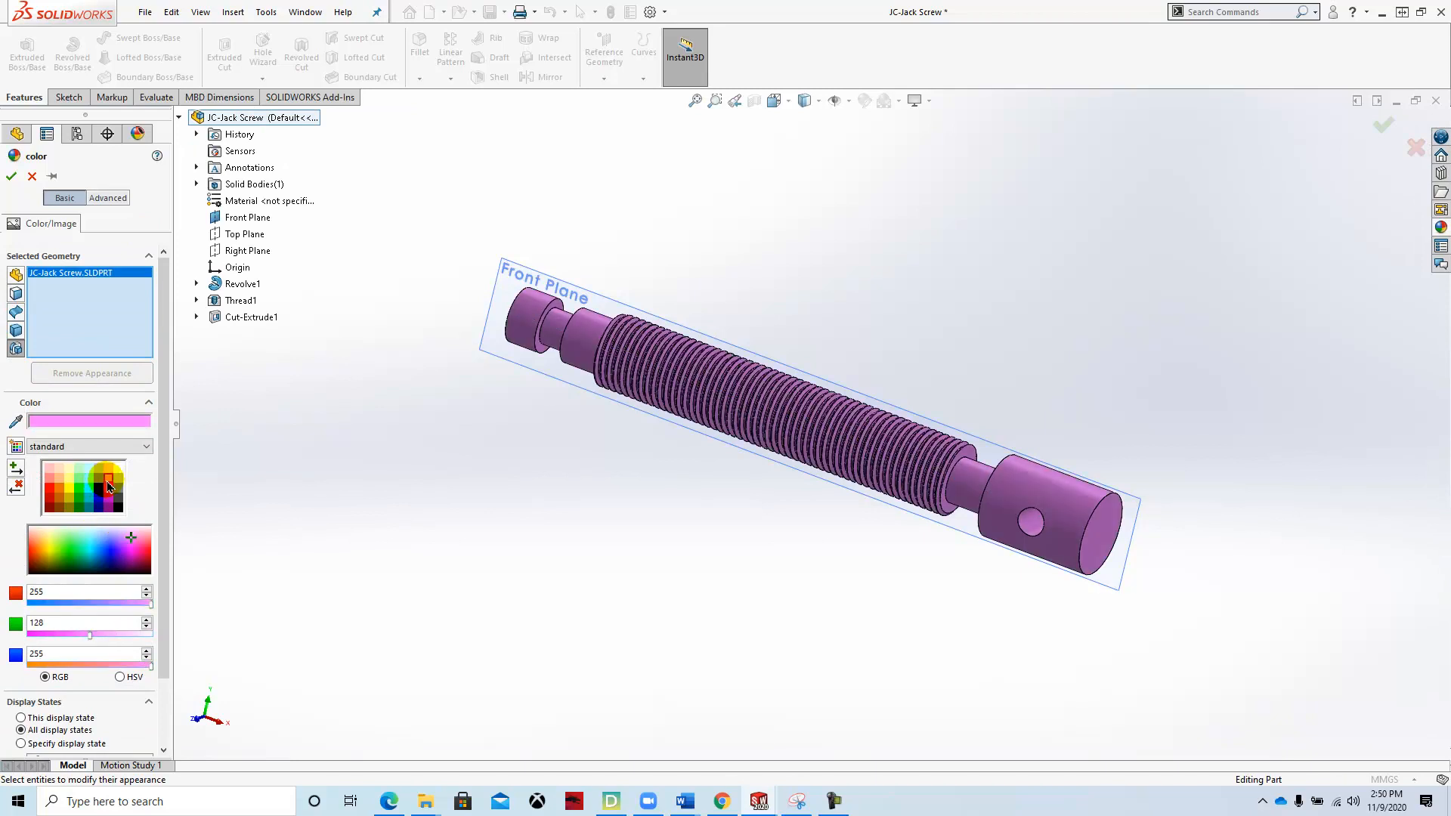
{"action": "left_click", "coordinate": [11, 176]}
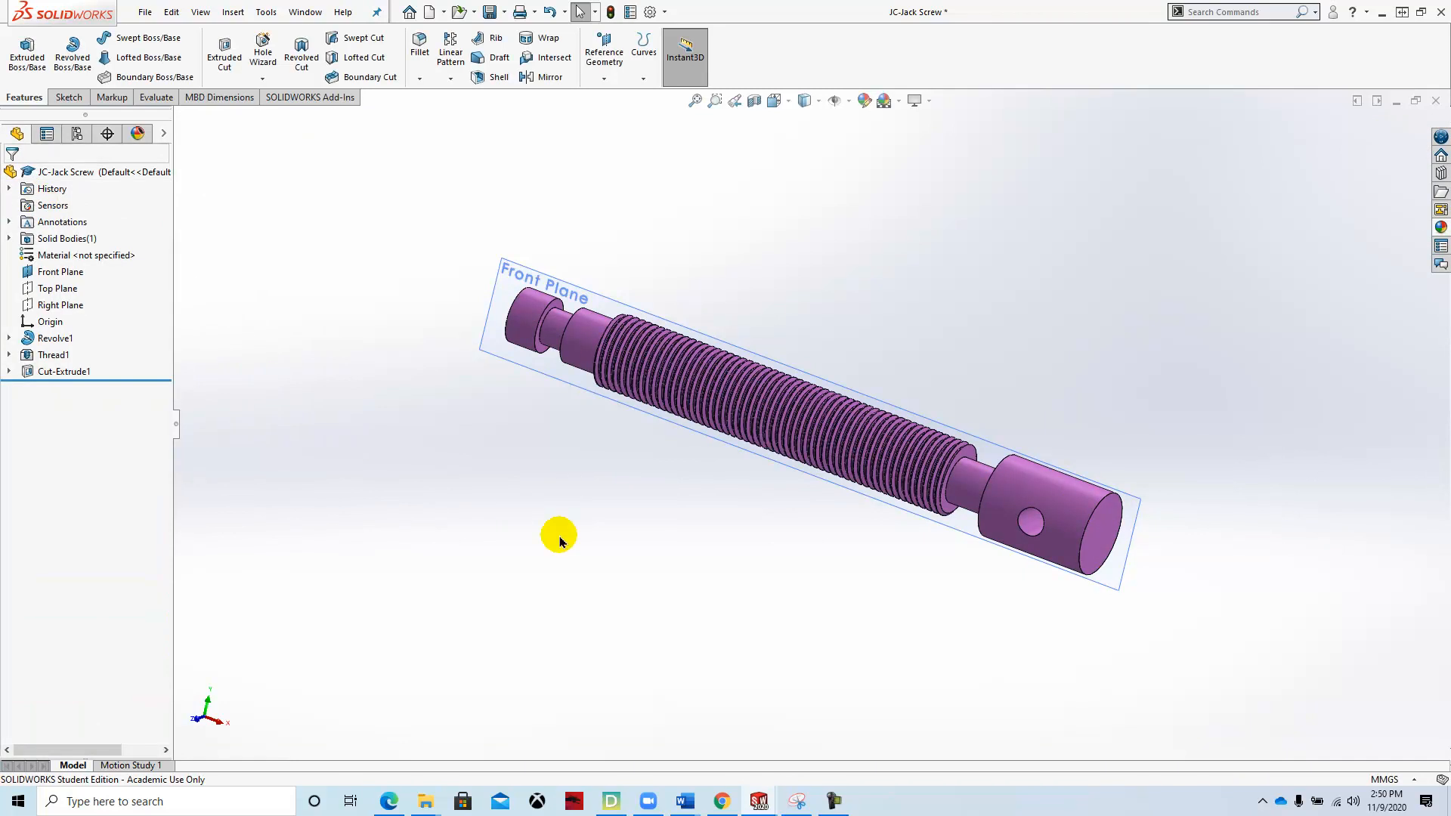
{"action": "left_click", "coordinate": [490, 12]}
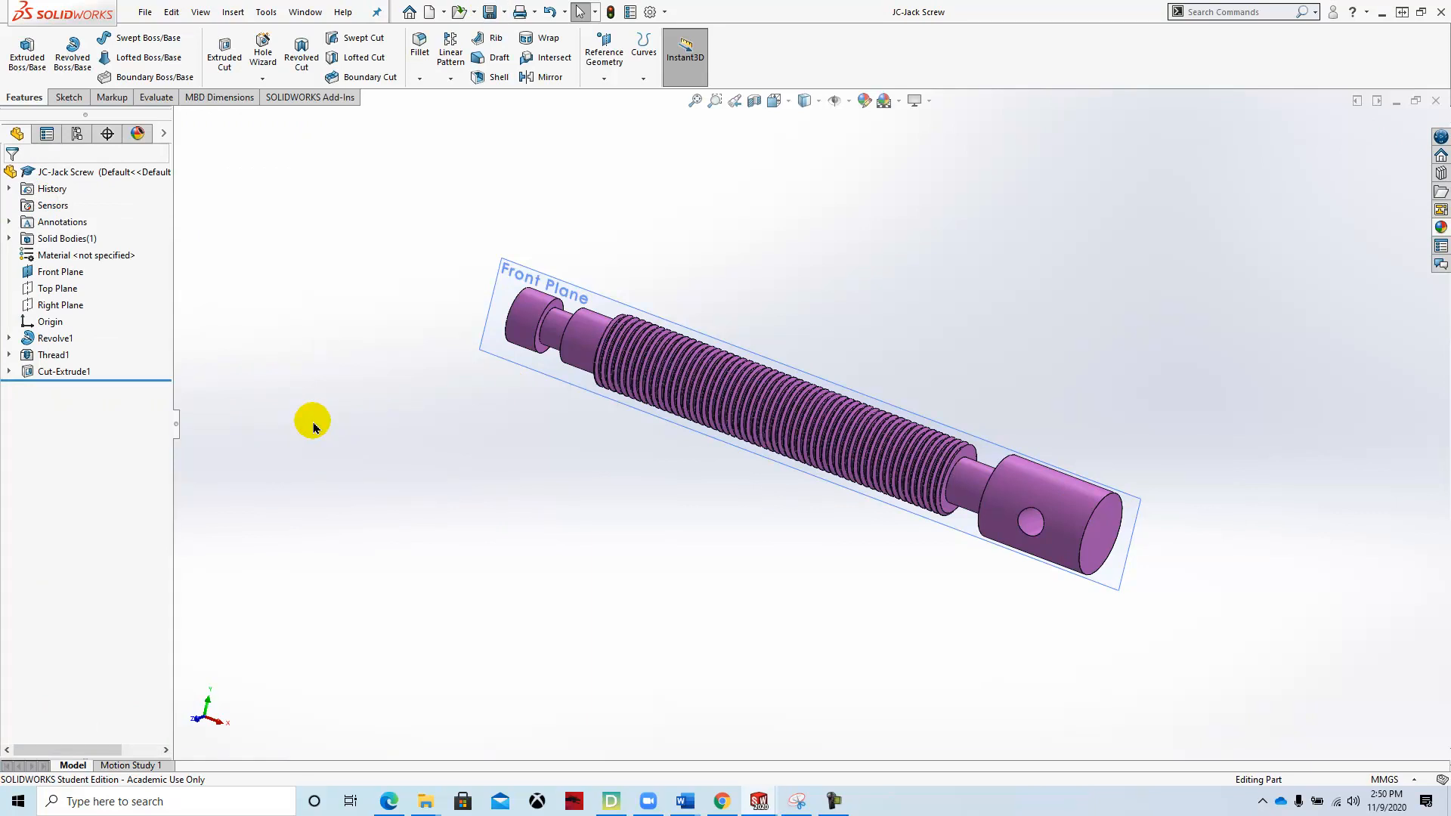